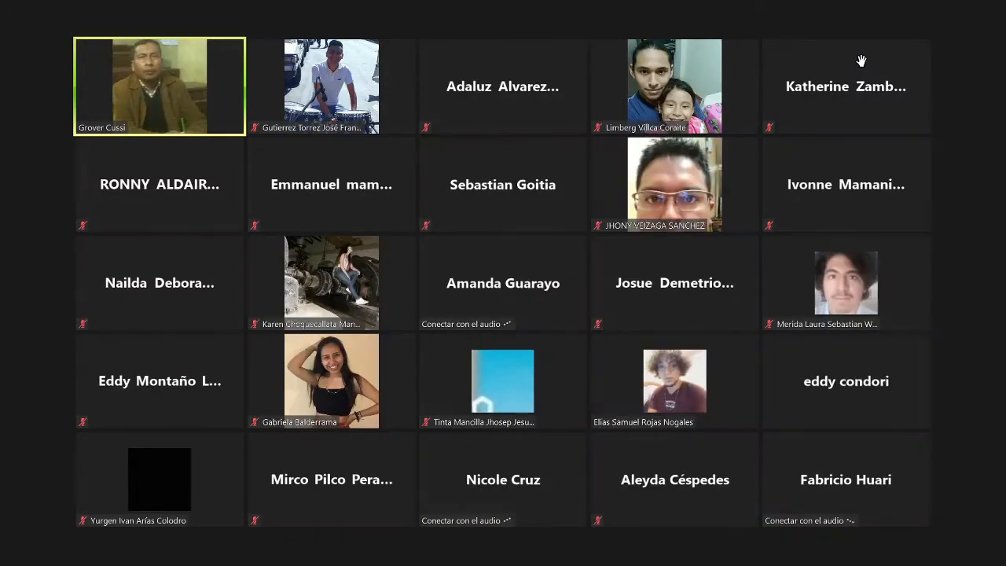
# - Raise the system volume and briefly check the meeting chat while the host shares the 2003DOM2 VM
pyautogui.press('XF86AudioRaiseVolume')
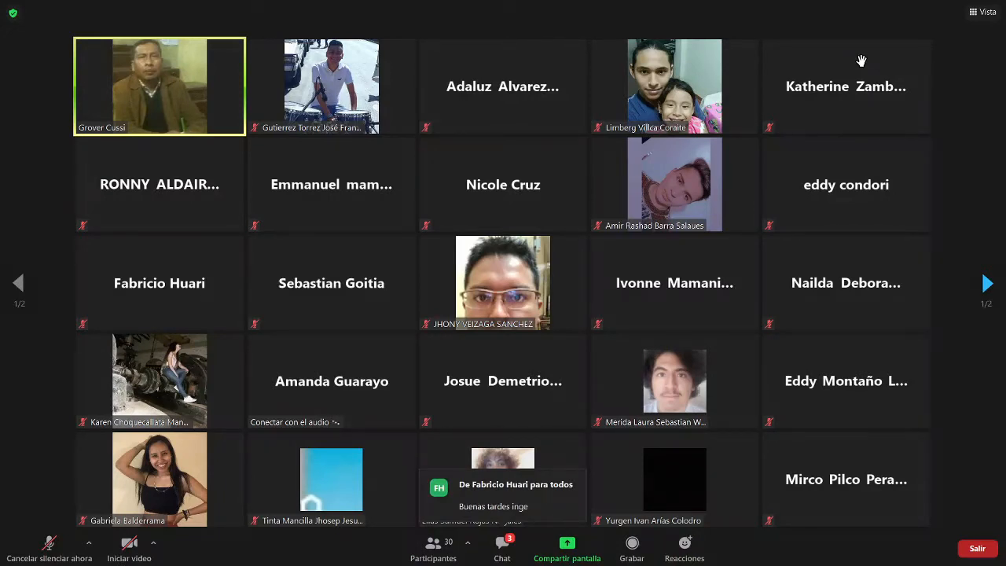
pyautogui.click(500, 541)
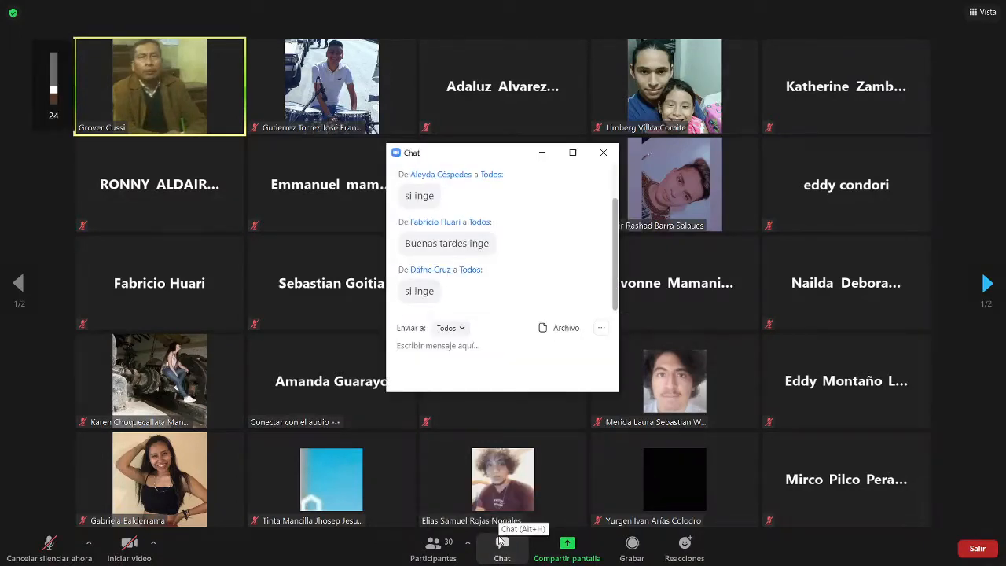
pyautogui.click(604, 154)
pyautogui.press('XF86AudioRaiseVolume')
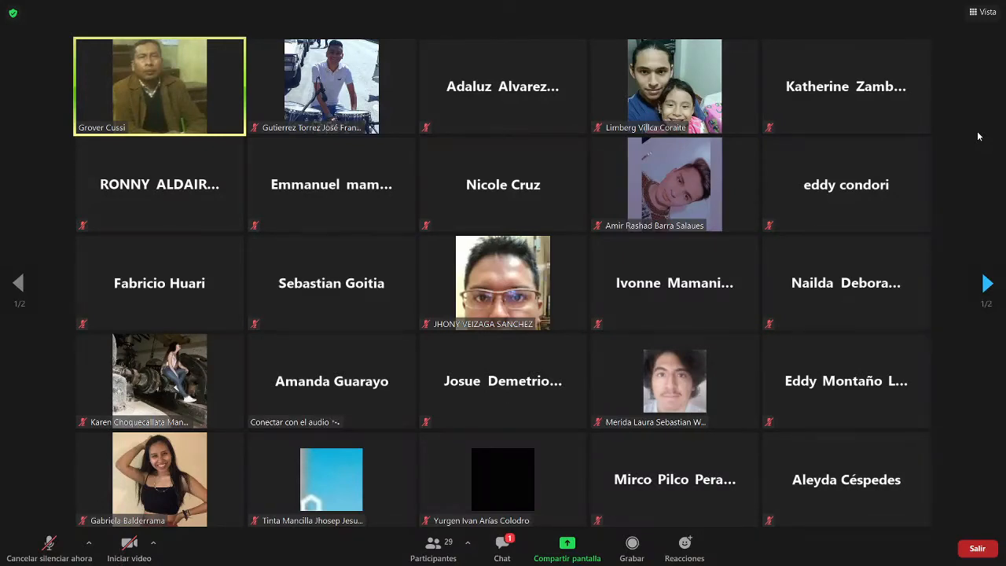
pyautogui.press('XF86AudioRaiseVolume')
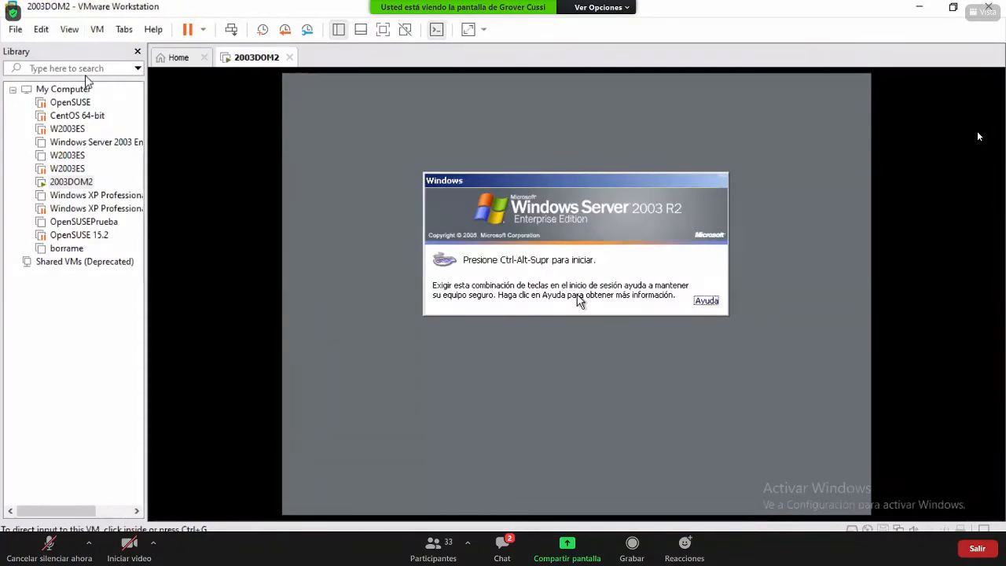
# - Send Ctrl+Alt+Del to the 2003DOM2 VM from the VM menu and capture input inside the guest
pyautogui.click(97, 32)
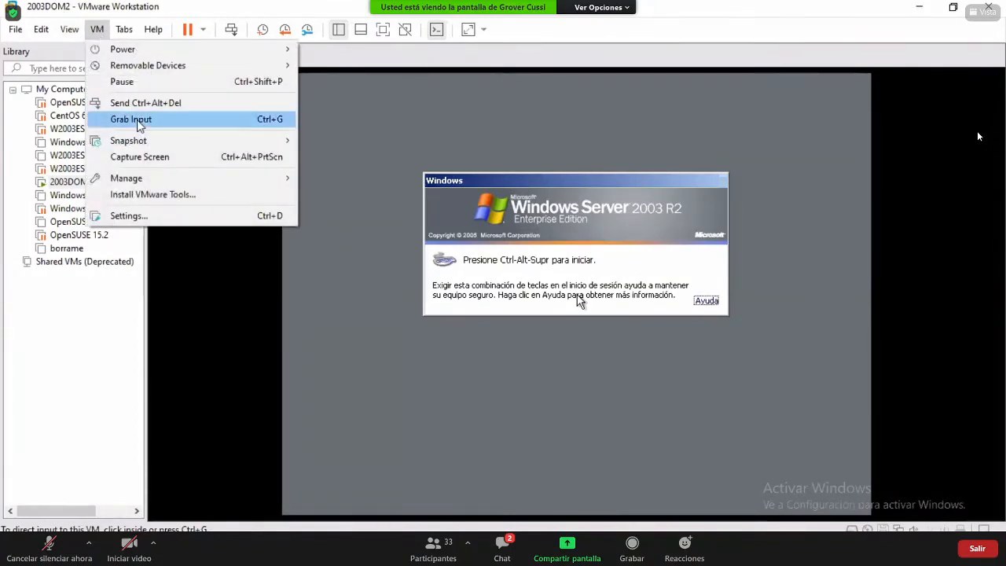
pyautogui.click(165, 104)
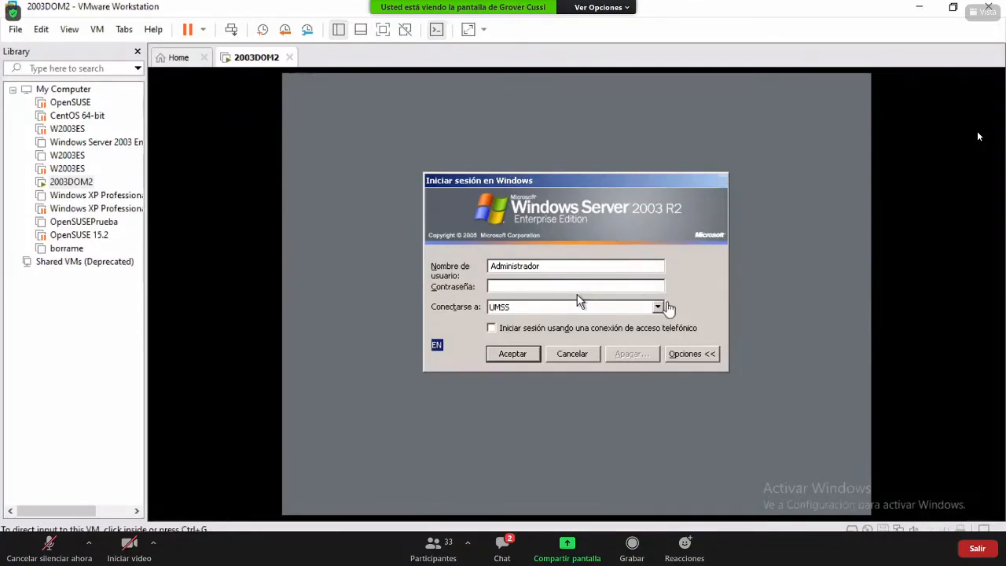
pyautogui.click(694, 269)
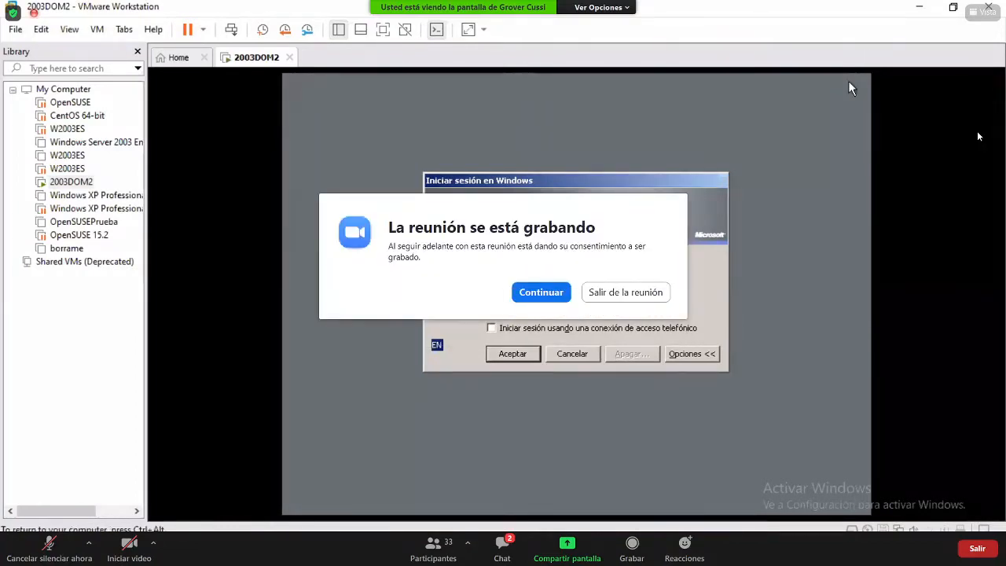
# - Dismiss the recording notice, launch Paint and enlarge the blank canvas to 1301 × 532 pixels
pyautogui.click(553, 293)
pyautogui.press('super+s')
pyautogui.hotkey('alt', 'Tab')
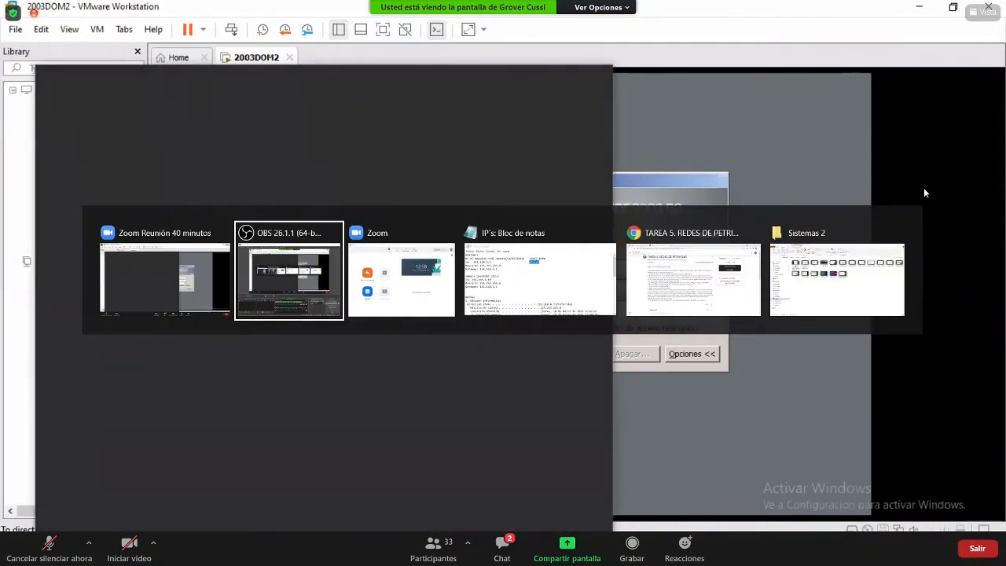
pyautogui.hotkey('alt', 'Tab')
pyautogui.press('super+s')
pyautogui.write('paint')
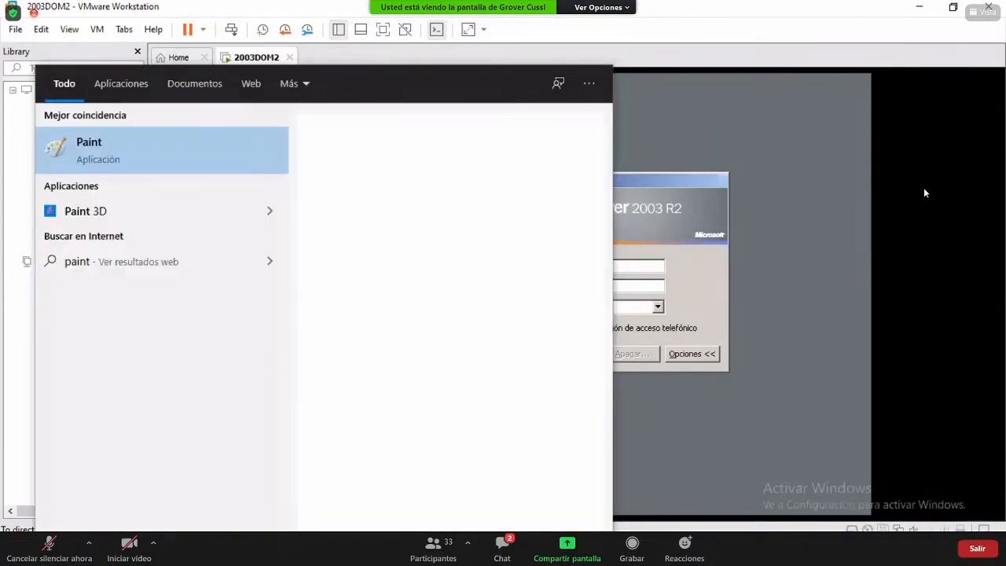
pyautogui.press('Escape')
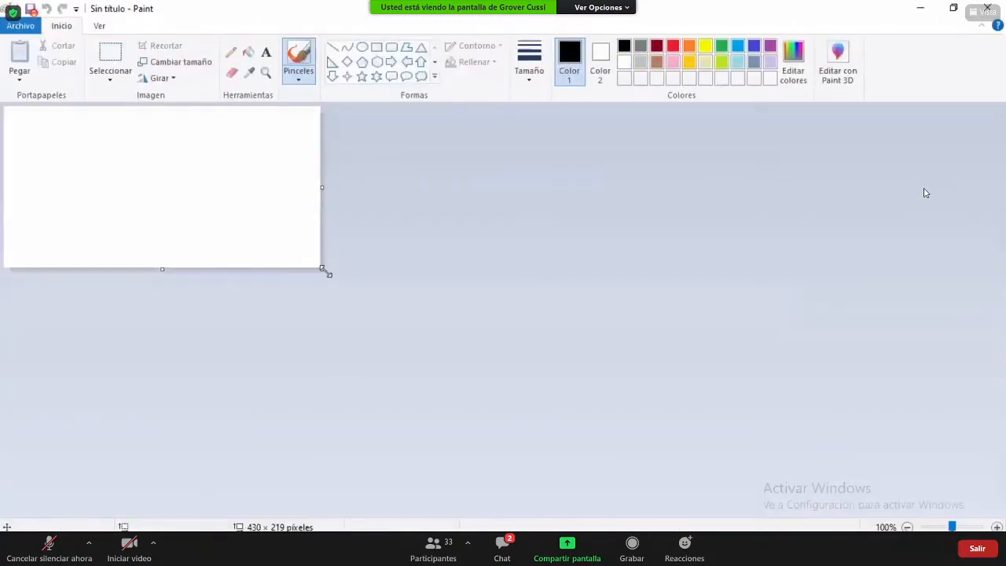
pyautogui.moveTo(330, 273); pyautogui.dragTo(962, 499)
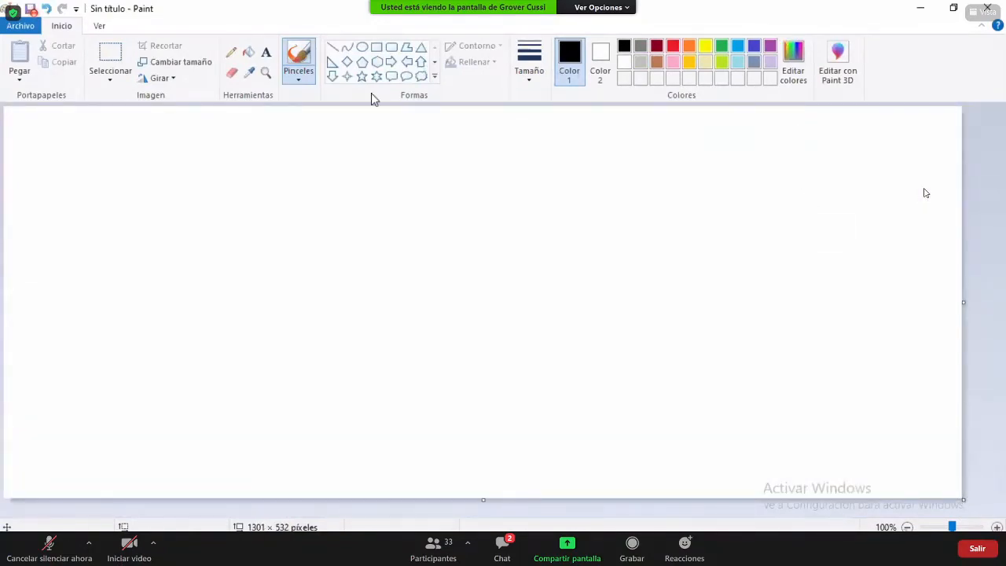
# - Draw a thinnest-width black triangle outline, about 147 × 143 pixels, near the canvas's left side
pyautogui.click(422, 47)
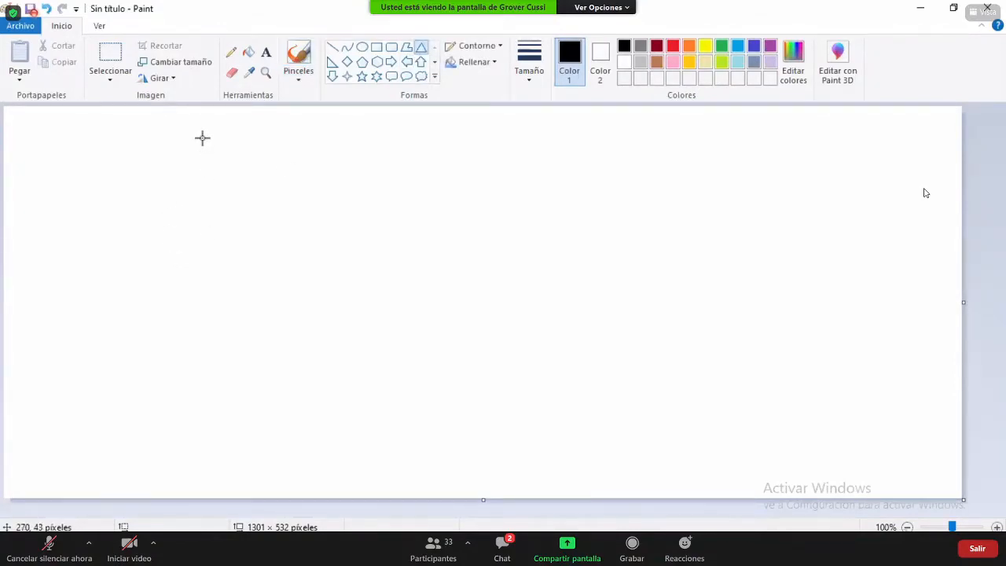
pyautogui.moveTo(203, 138); pyautogui.dragTo(140, 250)
pyautogui.hotkey('ctrl', 'z')
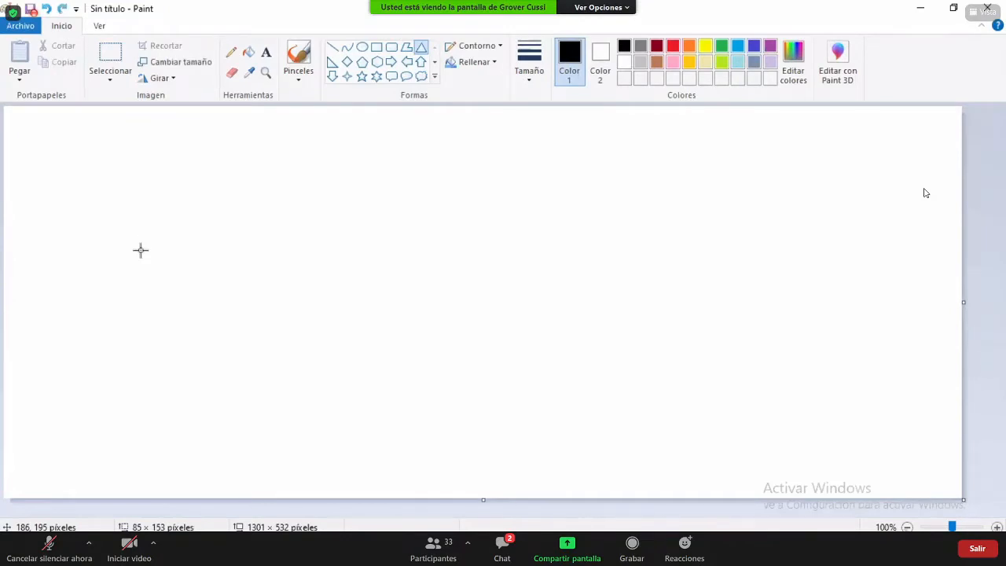
pyautogui.click(536, 76)
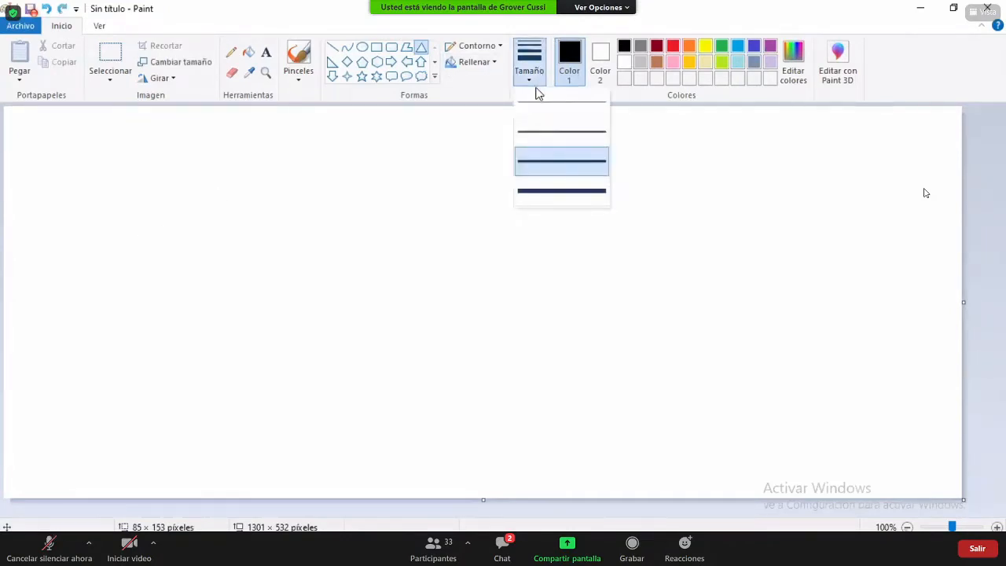
pyautogui.click(577, 134)
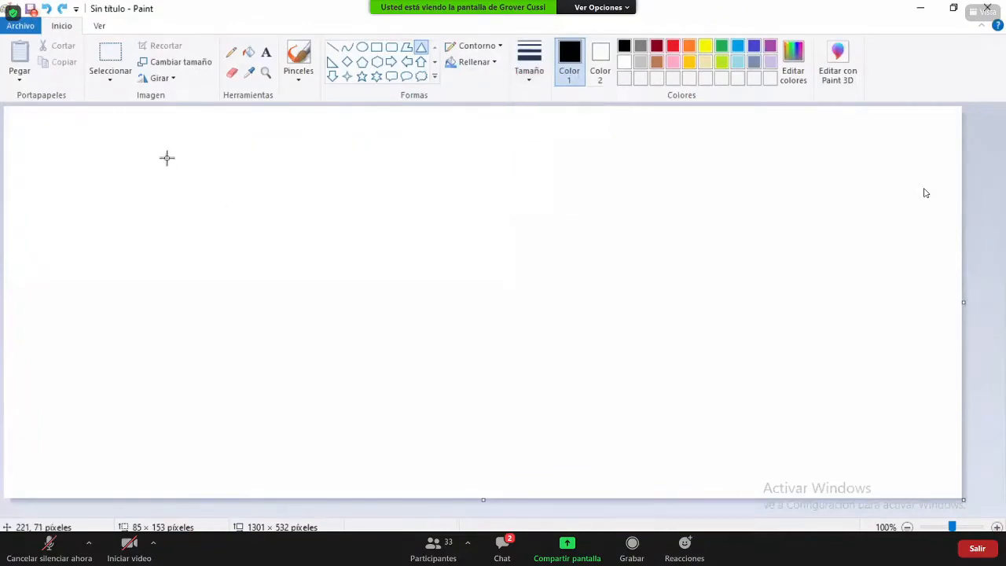
pyautogui.moveTo(178, 161); pyautogui.dragTo(64, 278)
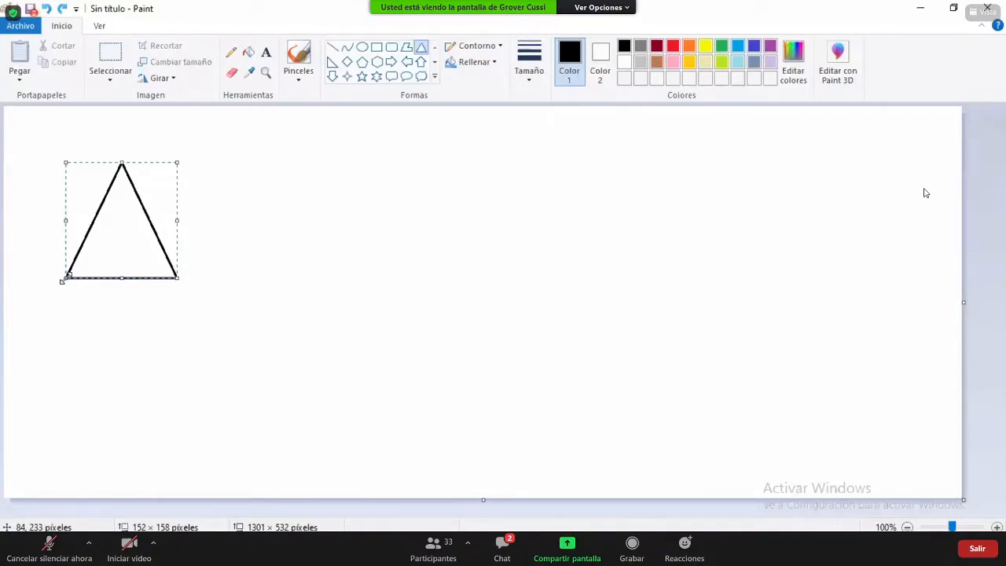
pyautogui.press('Delete')
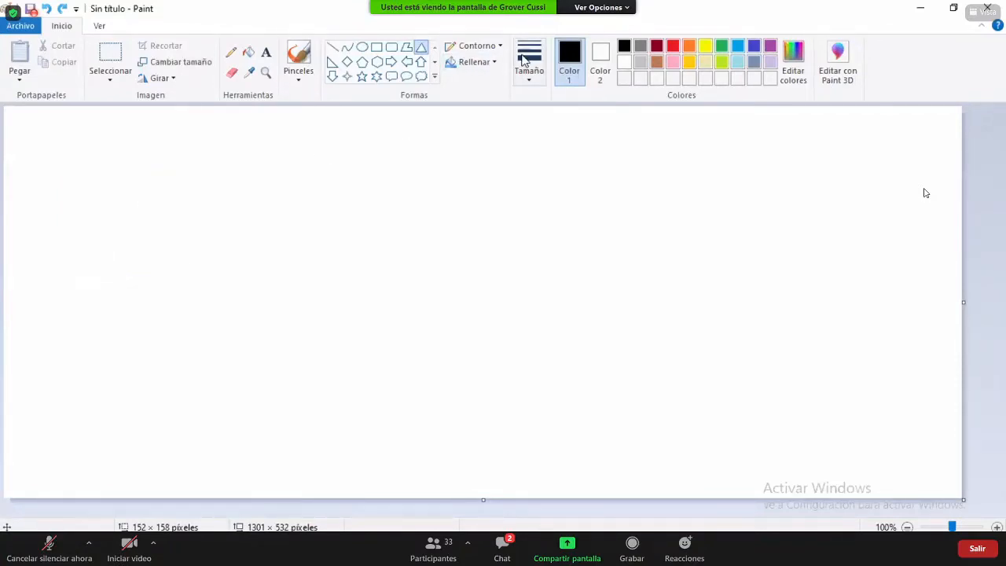
pyautogui.click(527, 65)
pyautogui.click(546, 101)
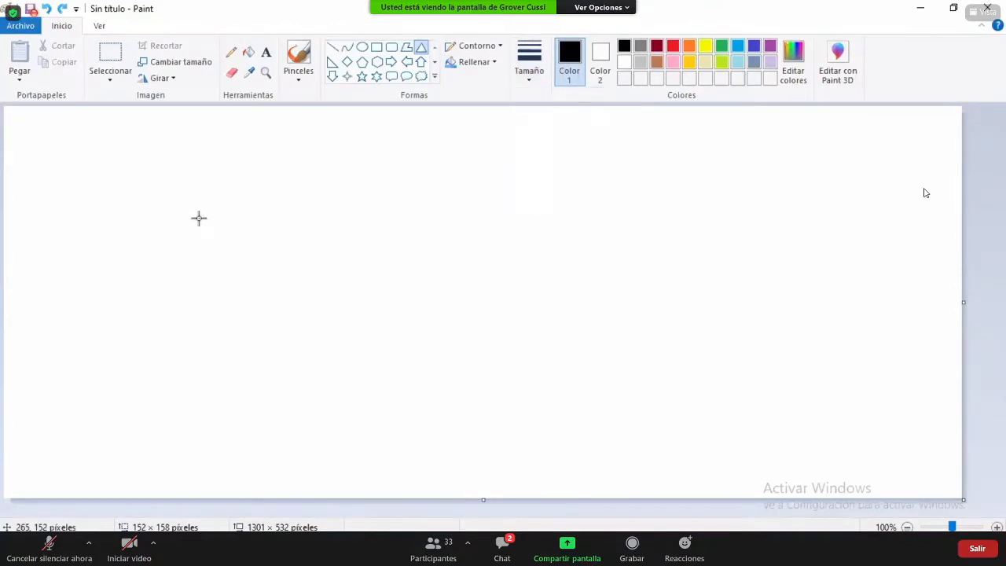
pyautogui.moveTo(227, 170)
pyautogui.mouseDown()
pyautogui.moveTo(133, 303)
pyautogui.moveTo(84, 308)
pyautogui.mouseUp()
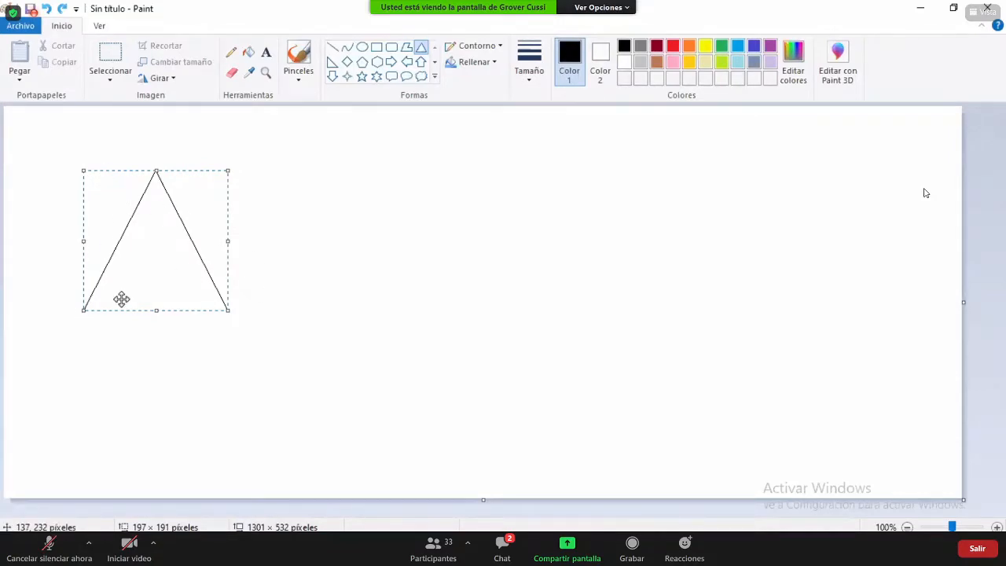
pyautogui.click(151, 341)
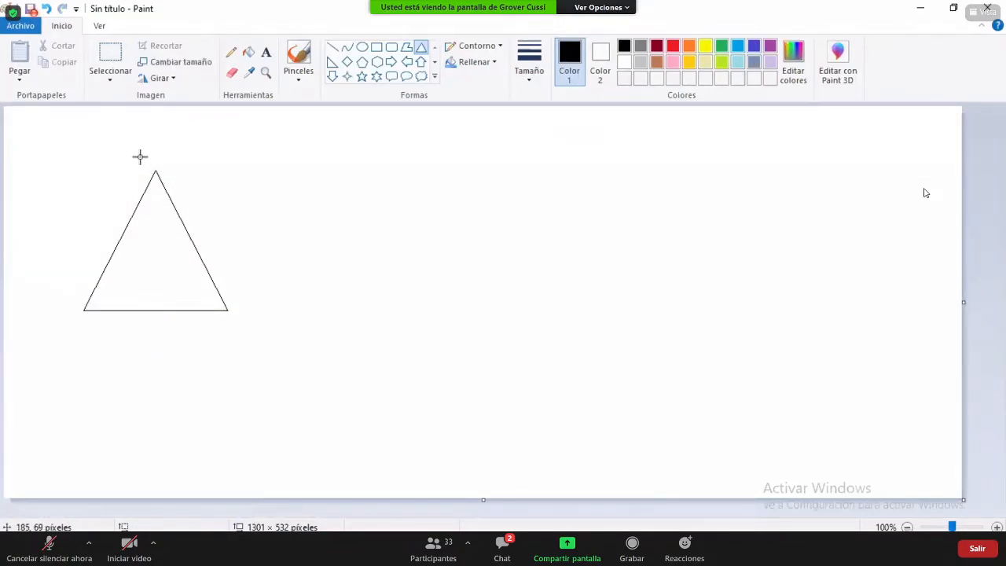
# - Place the text 'DC = umss.local' on the canvas just above the triangle's apex
pyautogui.click(266, 52)
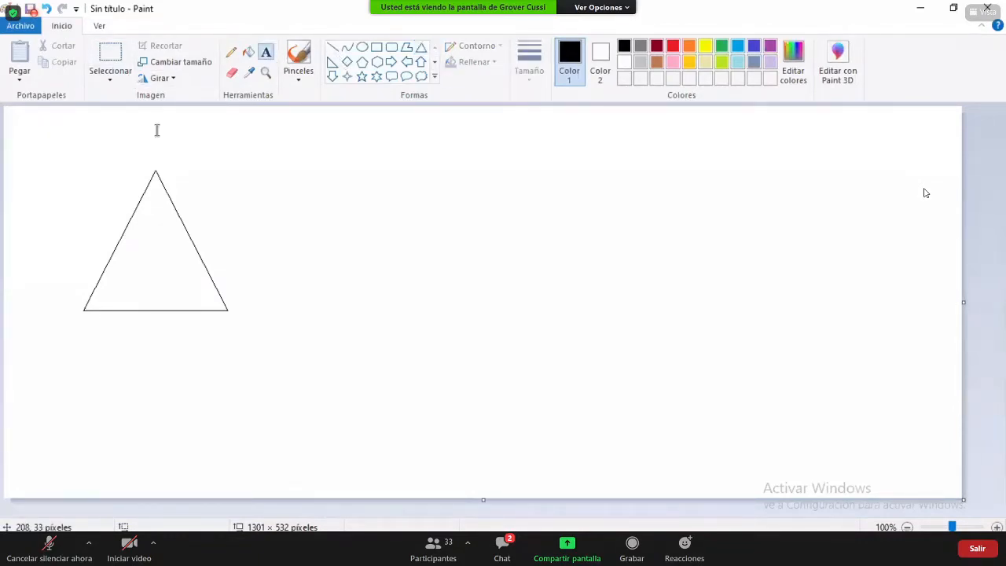
pyautogui.click(126, 160)
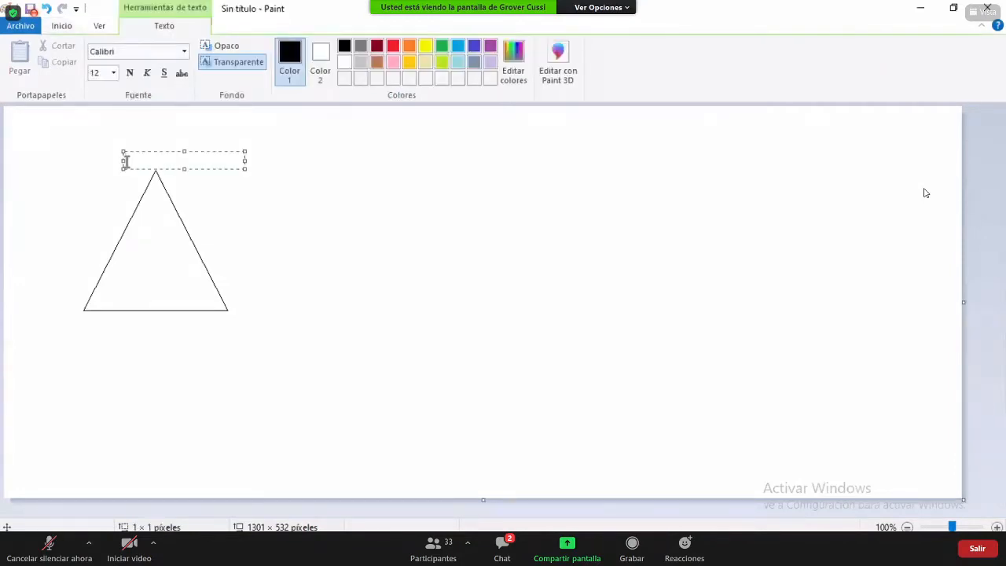
pyautogui.write('DC = umss.local')
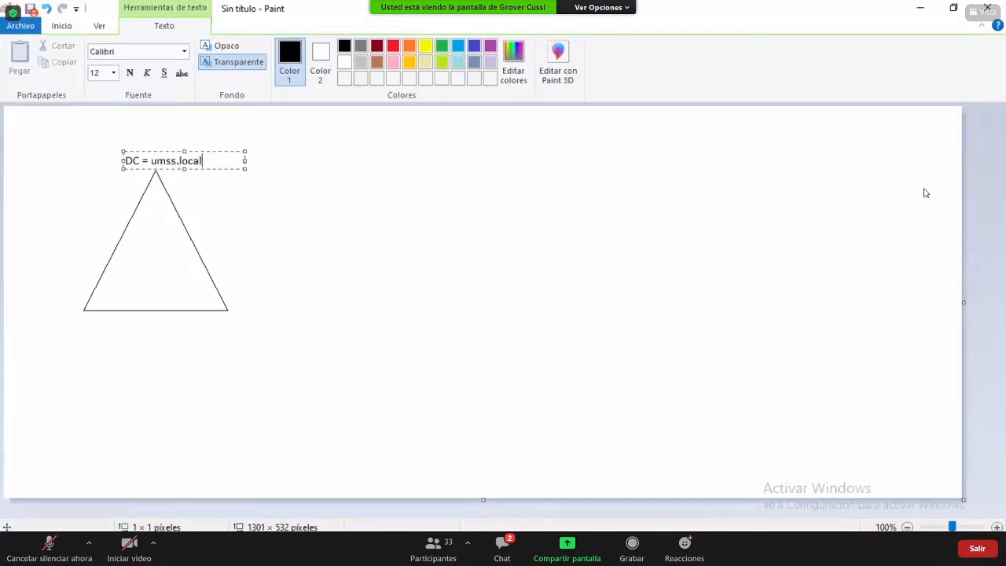
pyautogui.click(297, 182)
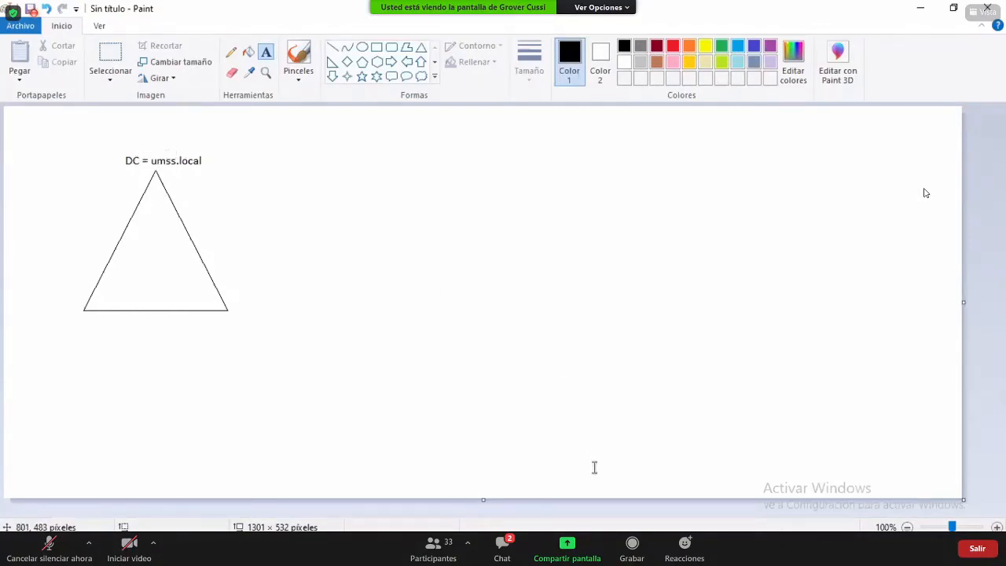
# - Return to the 2003DOM2 VM window and choose UMSS in the 'Conectarse a' domain list
pyautogui.click(559, 554)
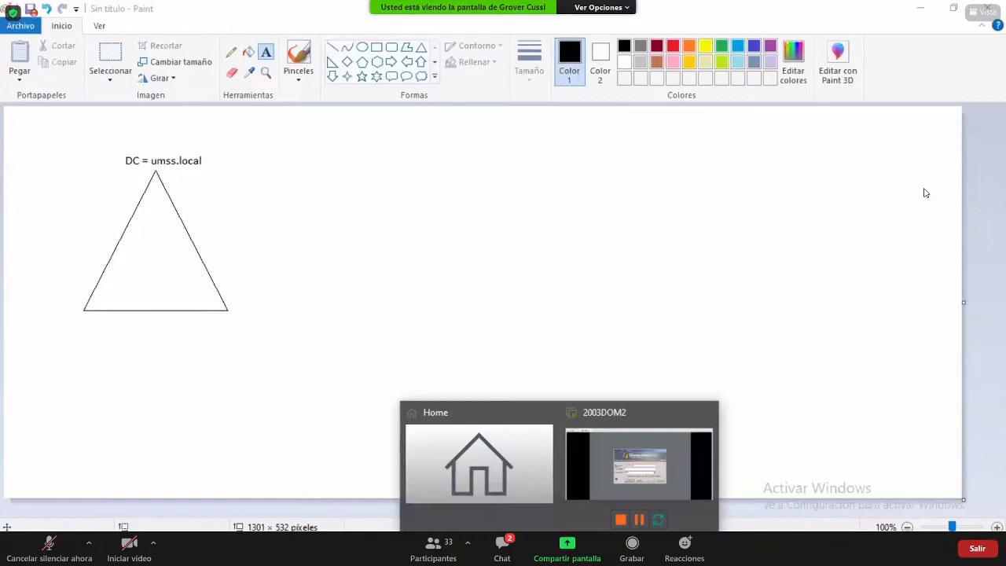
pyautogui.click(639, 463)
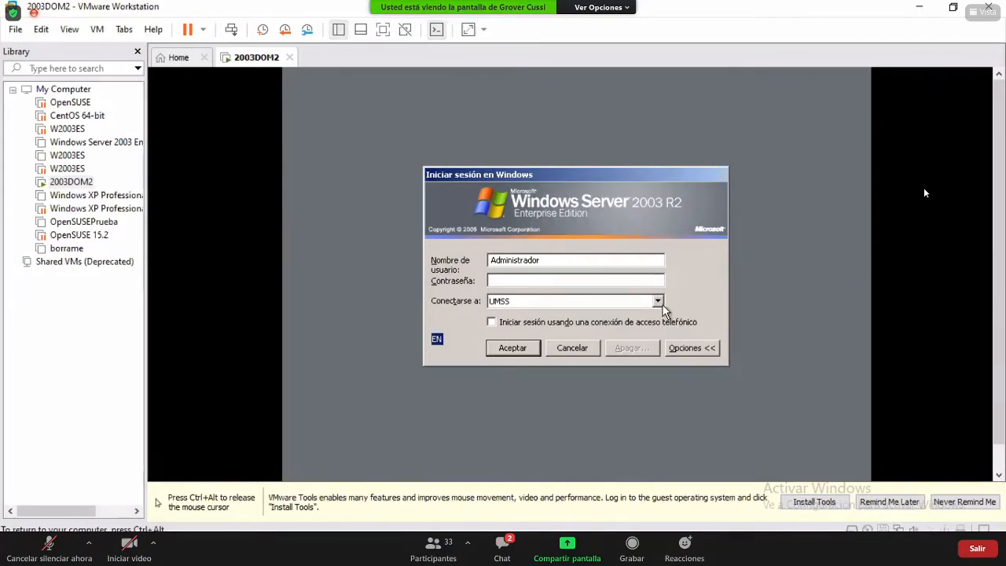
pyautogui.click(658, 301)
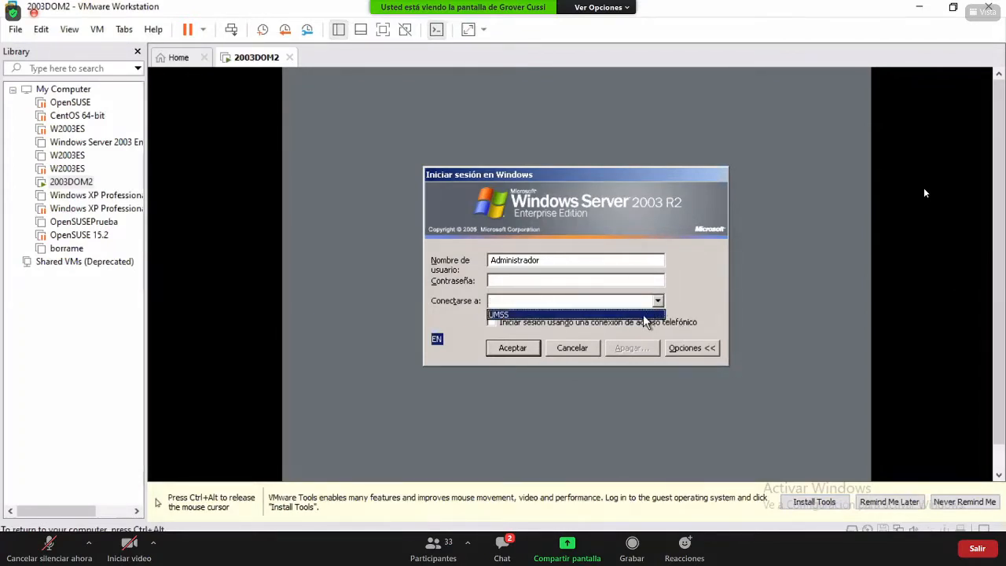
pyautogui.click(643, 314)
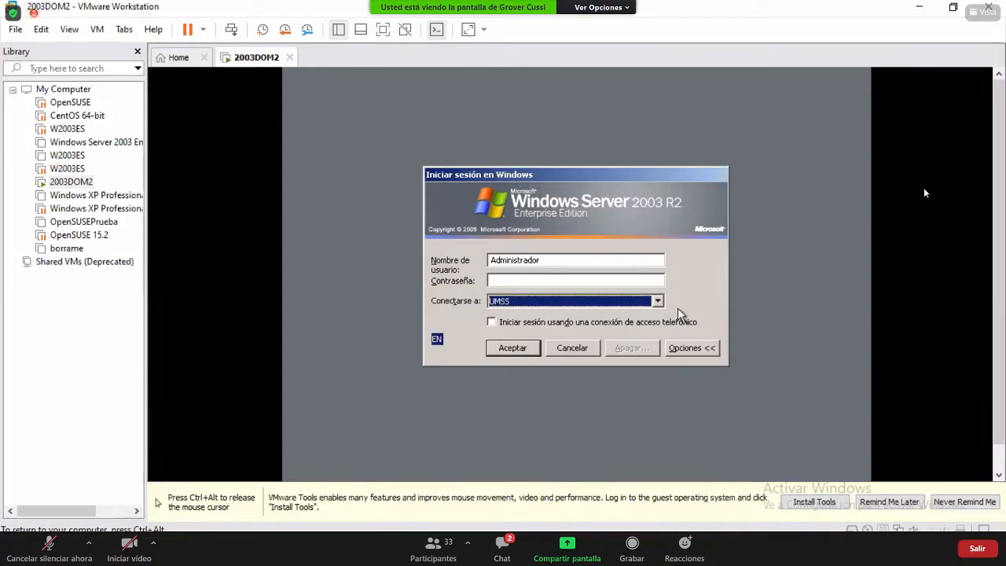
# - Enter the Administrador password to log on to UMSS and confirm a shutdown reason in the tracker
pyautogui.click(656, 280)
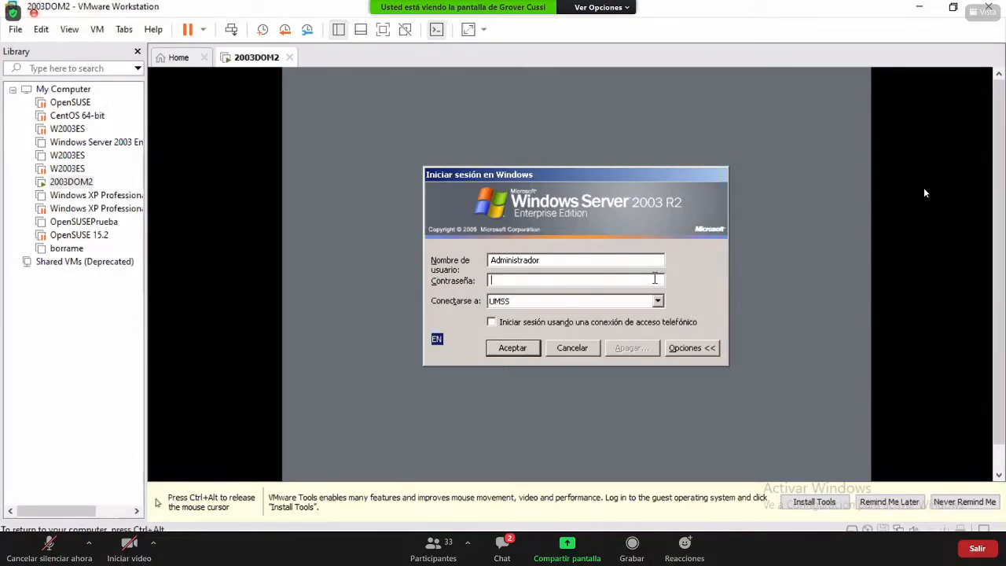
pyautogui.write('••••••••••')
pyautogui.press('Return')
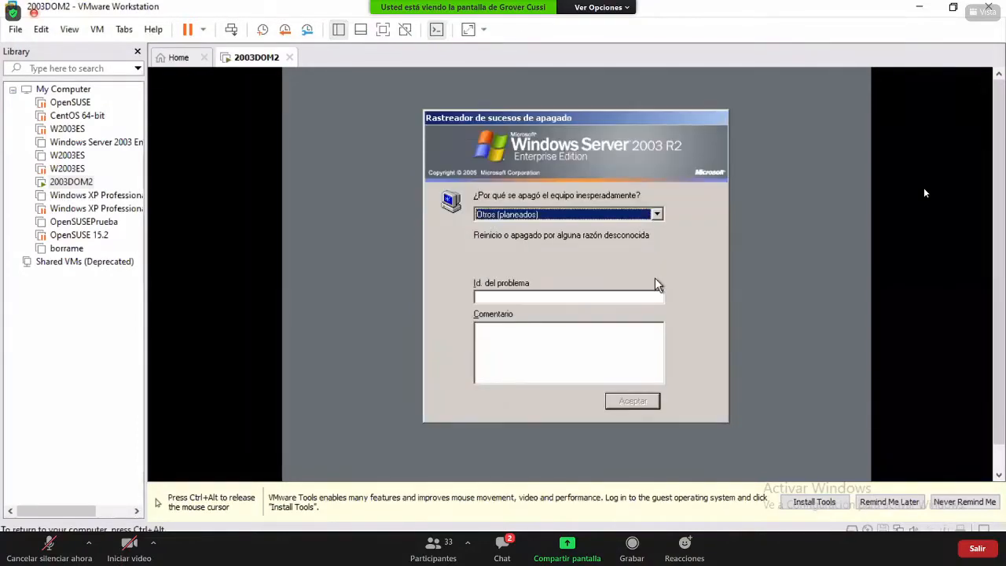
pyautogui.press('Down')
pyautogui.press('Return')
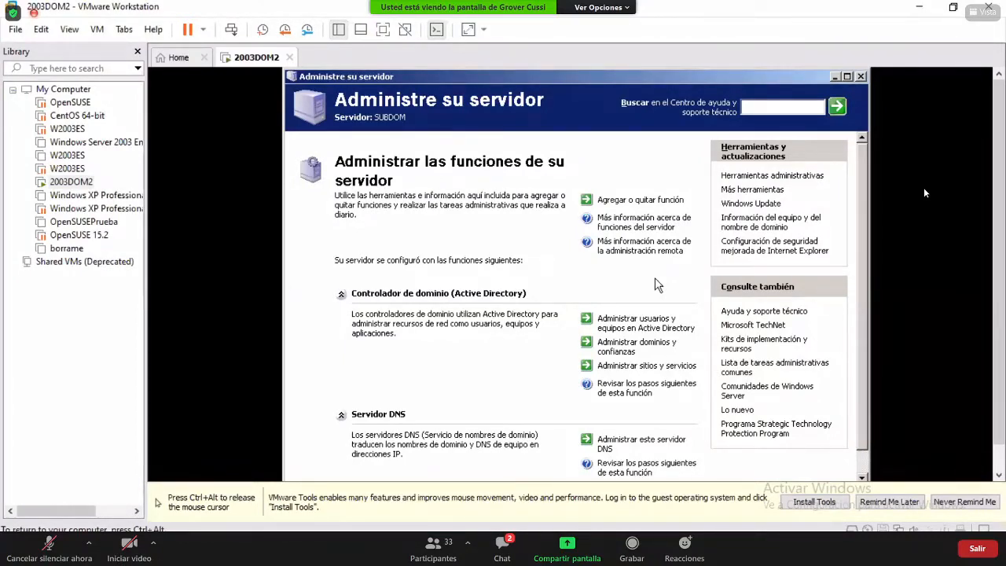
# - Close the Administre su servidor window and release the mouse from the VM with Ctrl+Alt
pyautogui.click(861, 76)
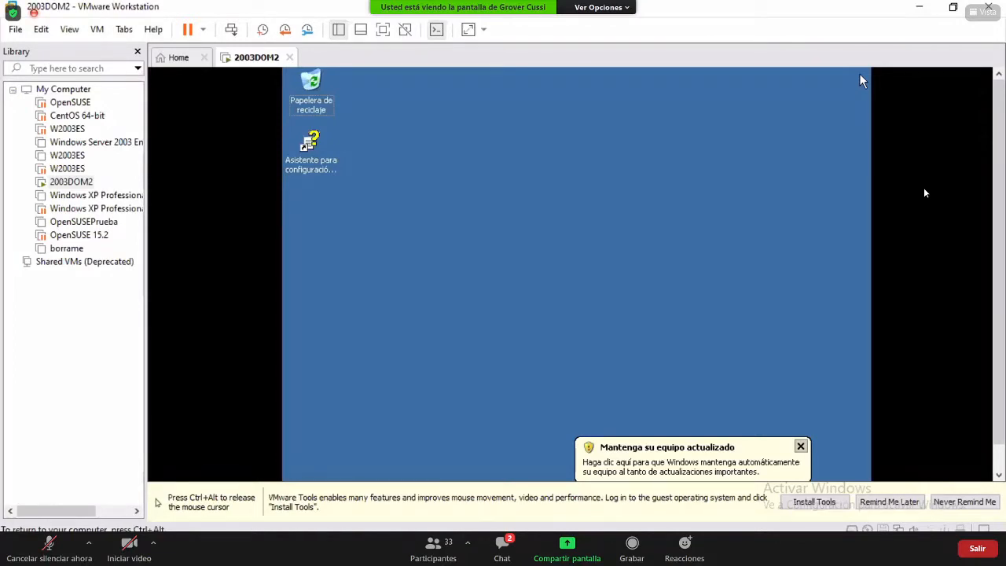
pyautogui.hotkey('ctrl', 'alt')
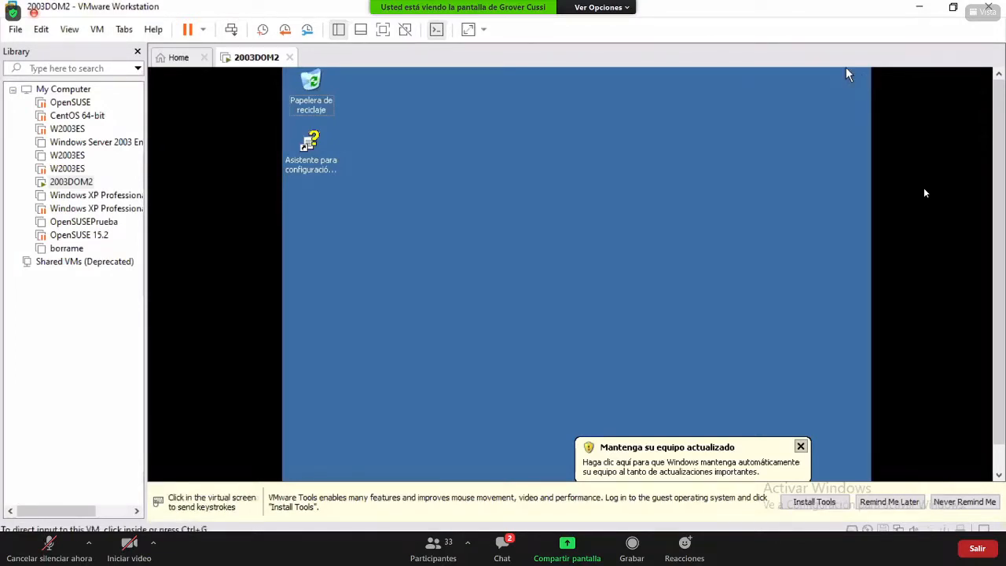
# - Switch the guest to full screen and start Usuarios y equipos de Active Directory from Inicio > Herramientas administrativas
pyautogui.hotkey('ctrl', 'alt', 'Return')
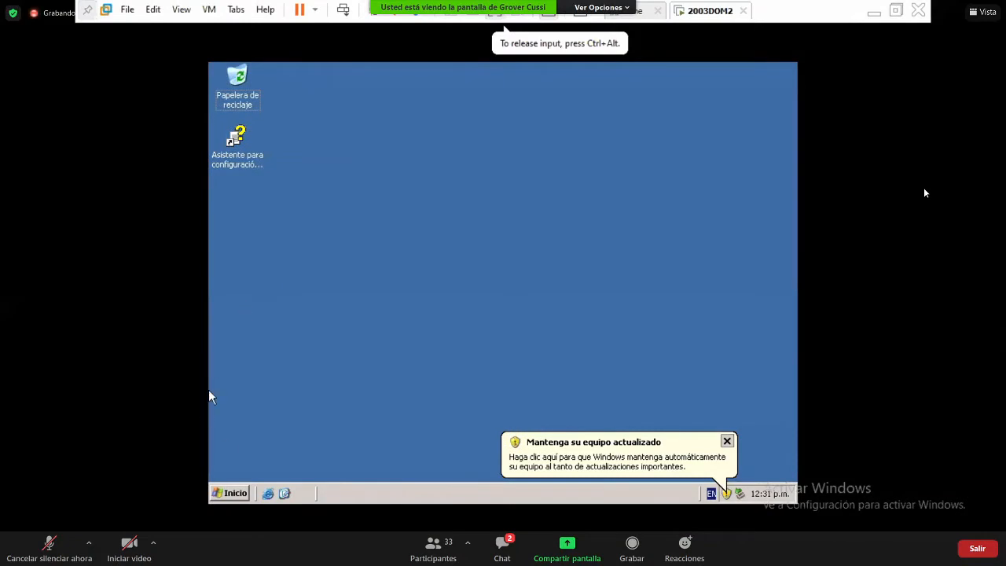
pyautogui.click(228, 492)
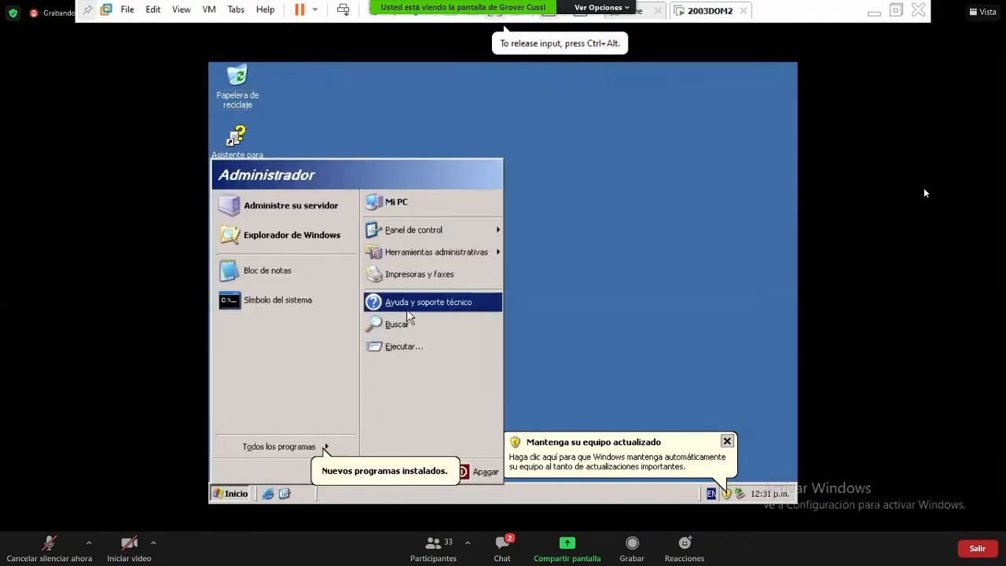
pyautogui.moveTo(481, 262)
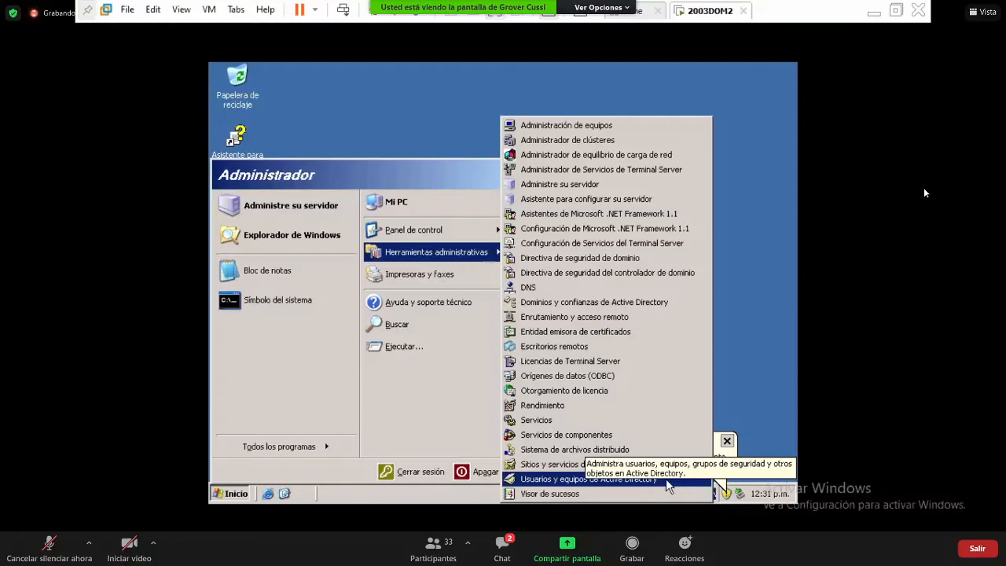
pyautogui.click(665, 478)
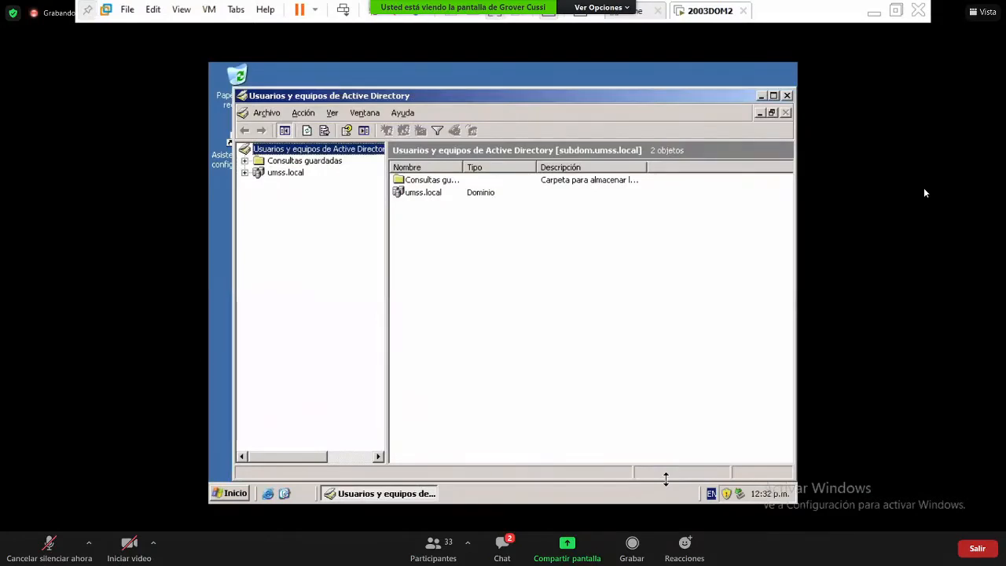
# - Bring up the guest's Inicio menu and expand Panel de control > Herramientas administrativas
pyautogui.press('super')
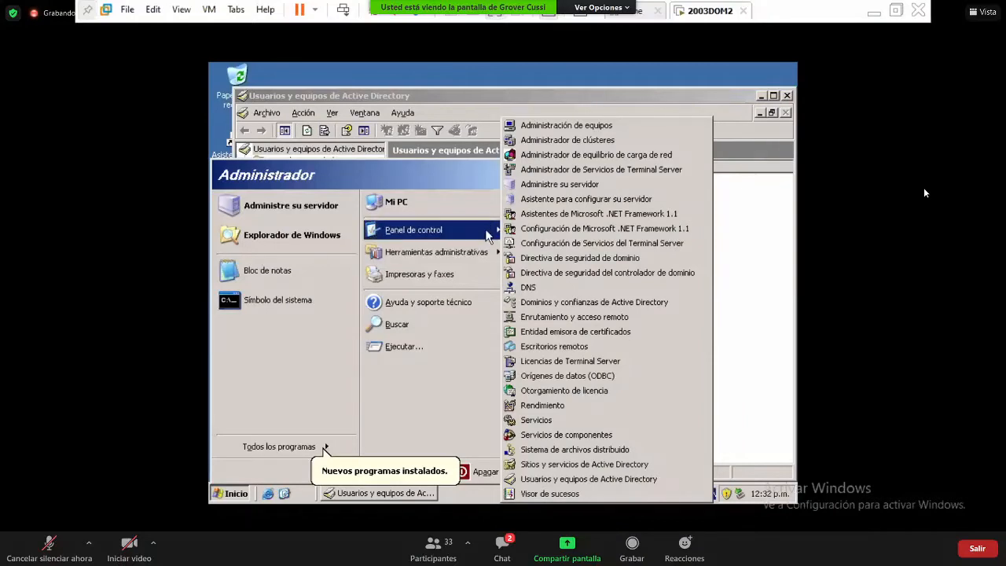
pyautogui.moveTo(487, 230)
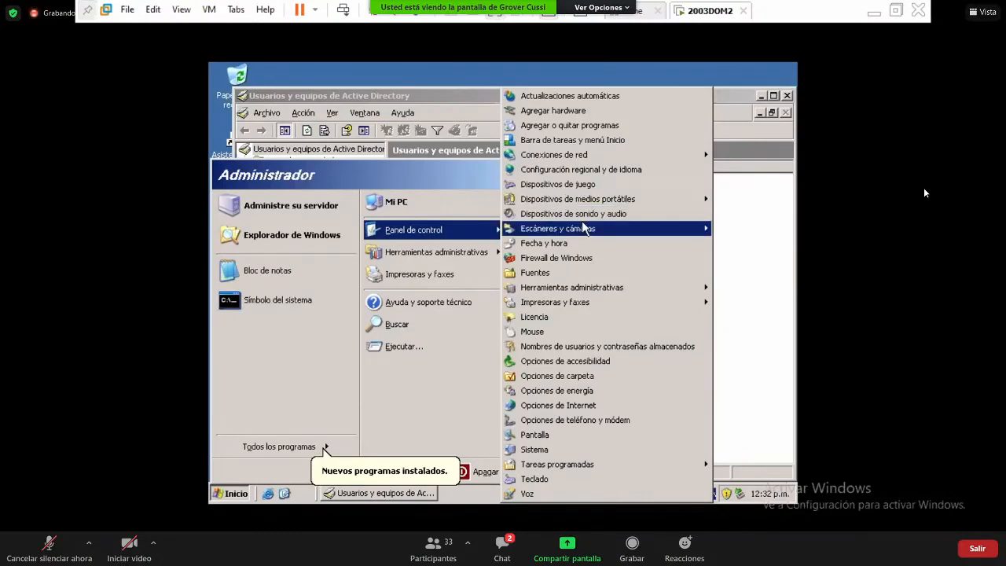
pyautogui.moveTo(588, 290)
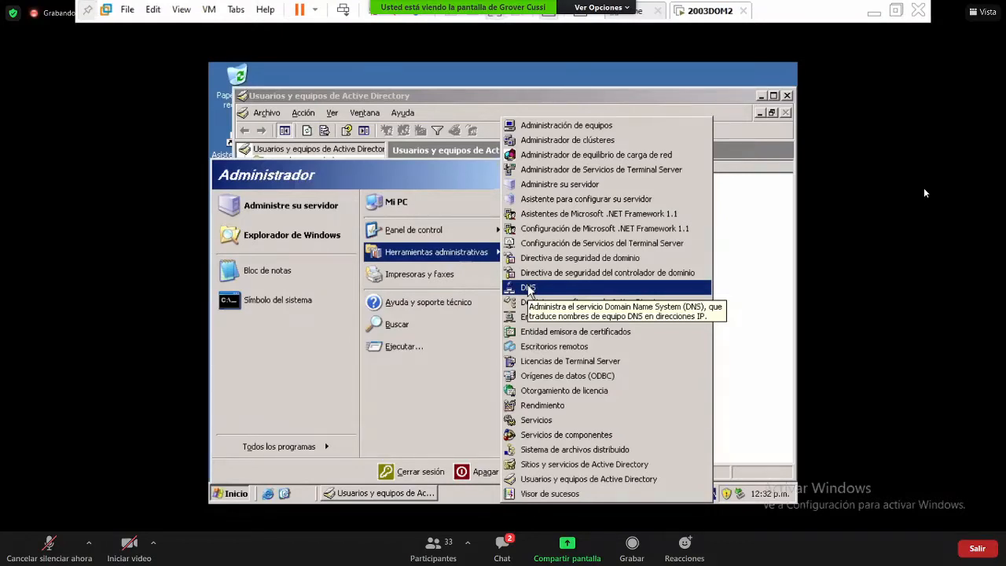
# - Open the DNS console and expand SUBDOM's forward lookup zones down to umss.local
pyautogui.click(527, 289)
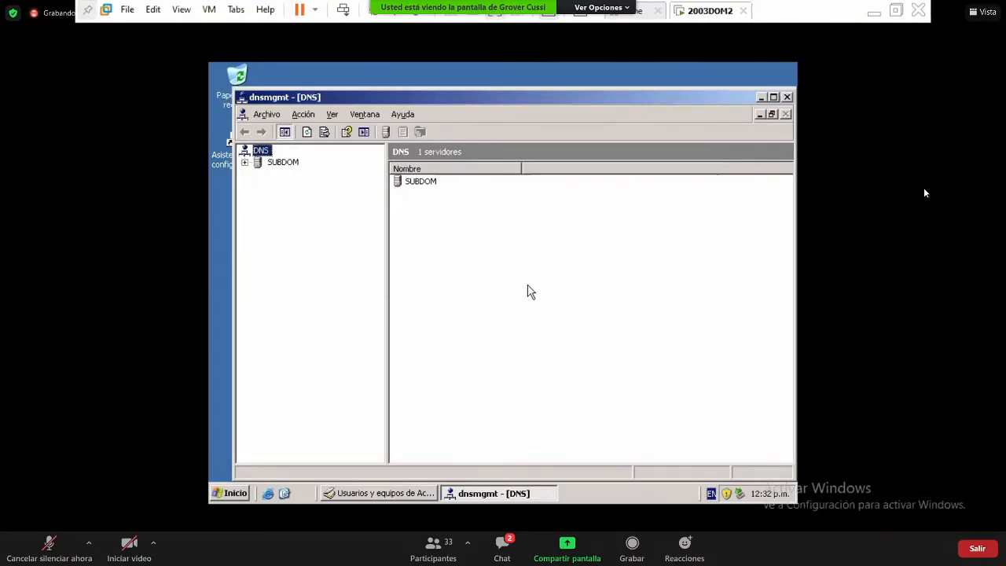
pyautogui.press('Down')
pyautogui.press('Right')
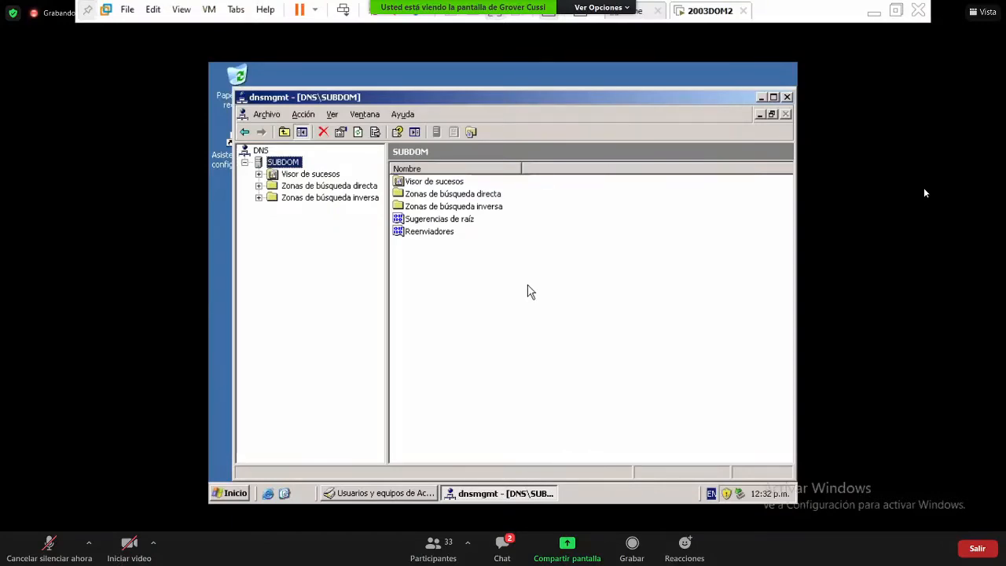
pyautogui.click(640, 106)
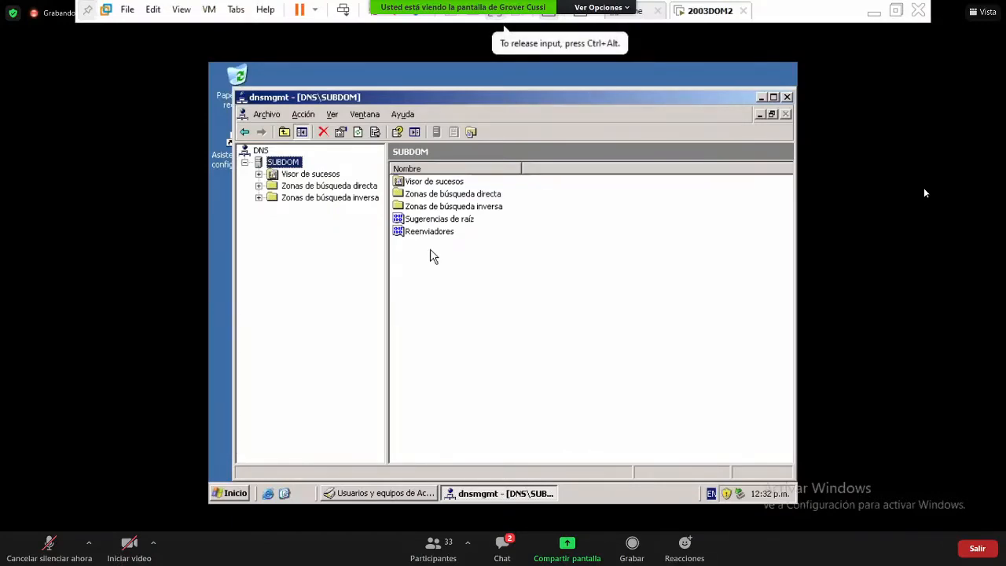
pyautogui.click(343, 189)
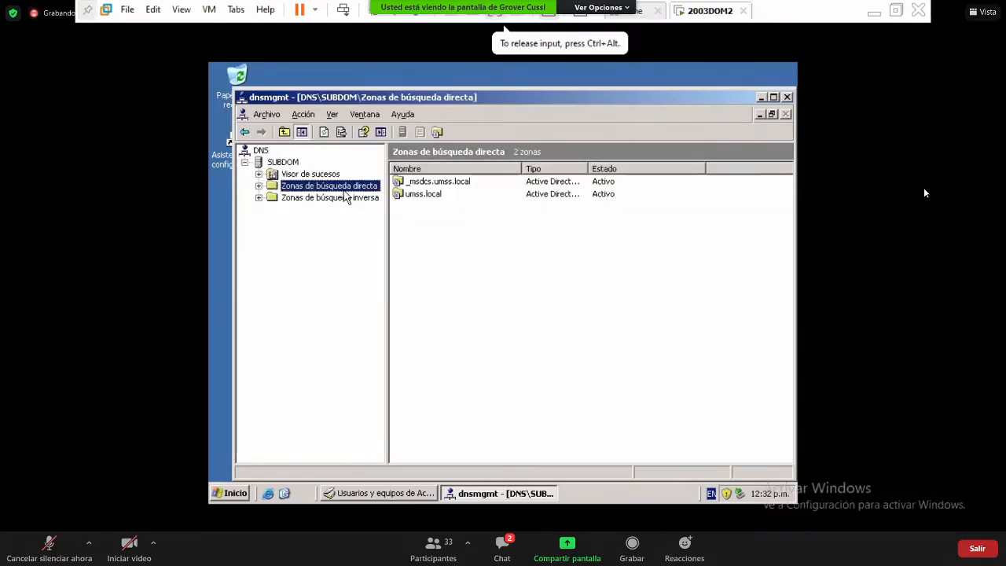
pyautogui.press('Right')
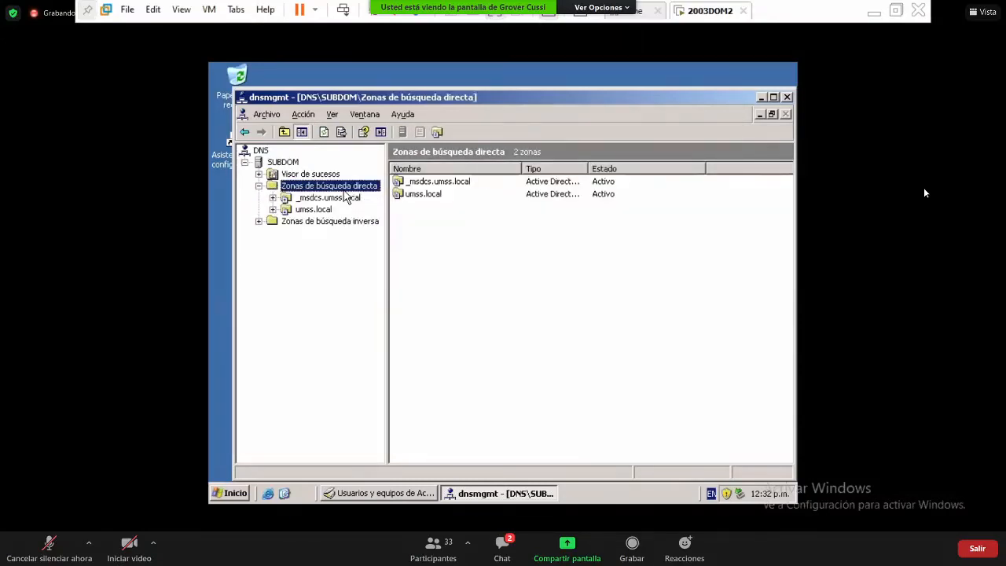
pyautogui.press('Down')
pyautogui.press('Down')
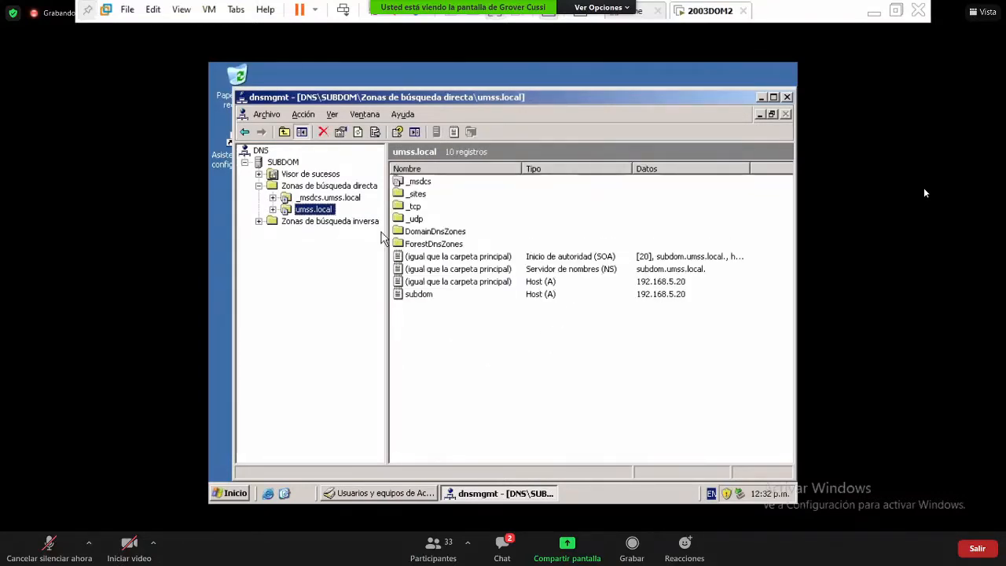
# - Inspect the umss.local, _msdcs.umss.local and reverse lookup zones, then close the DNS console
pyautogui.click(272, 209)
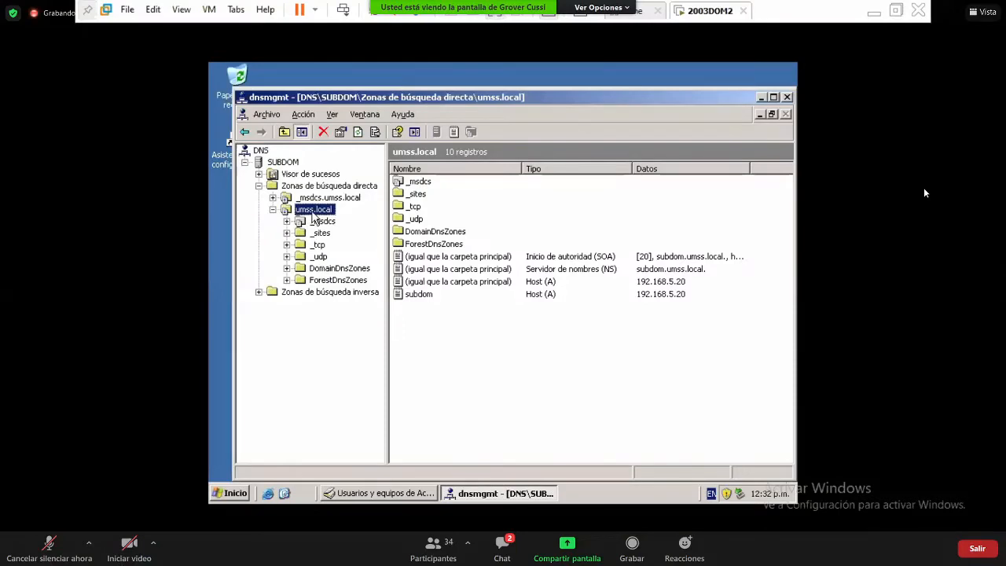
pyautogui.click(272, 210)
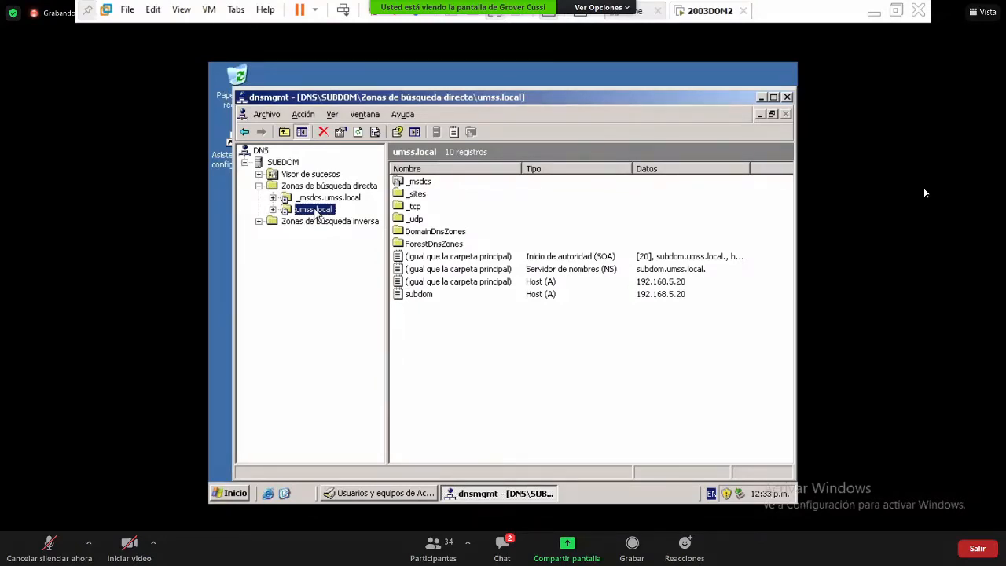
pyautogui.click(276, 222)
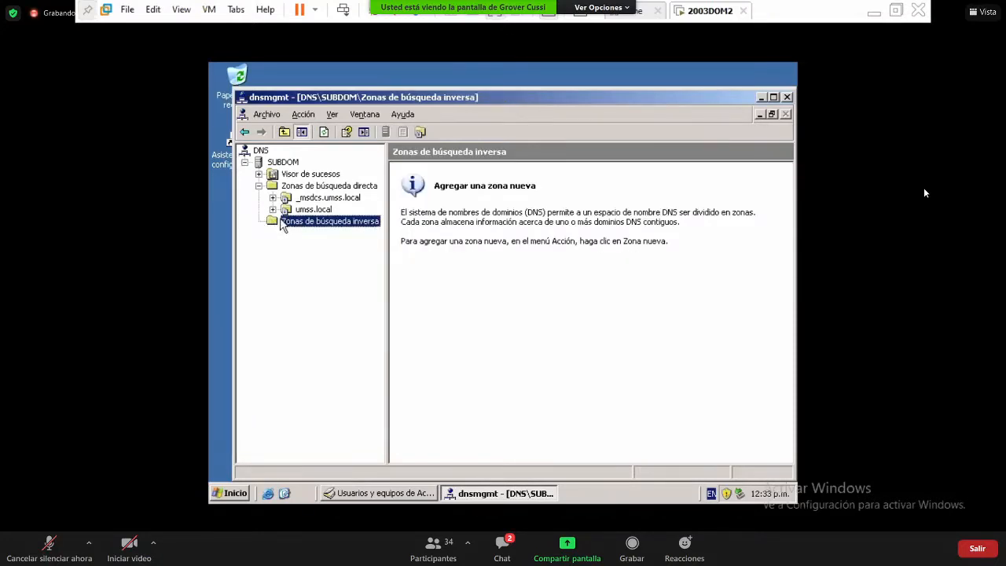
pyautogui.click(319, 200)
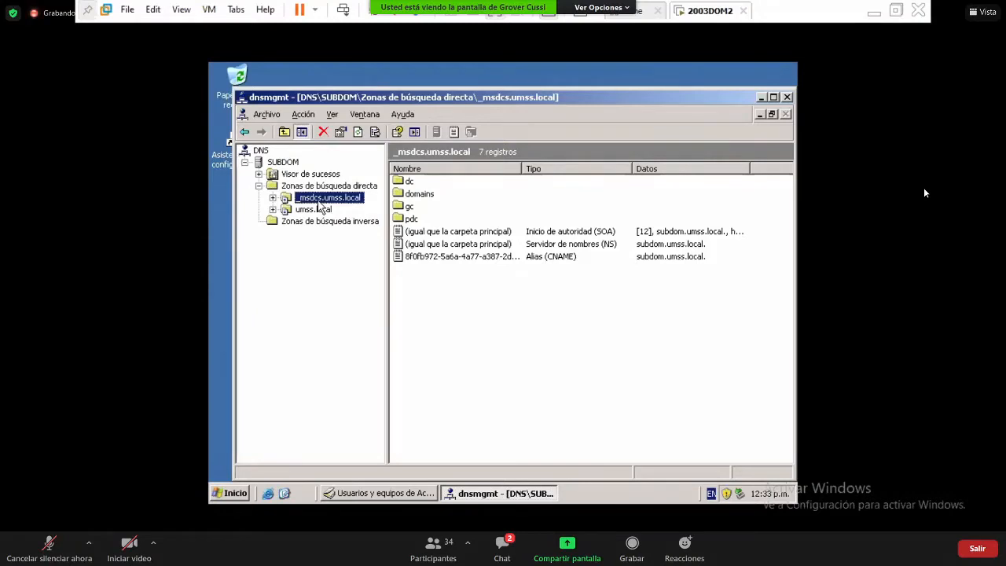
pyautogui.click(318, 206)
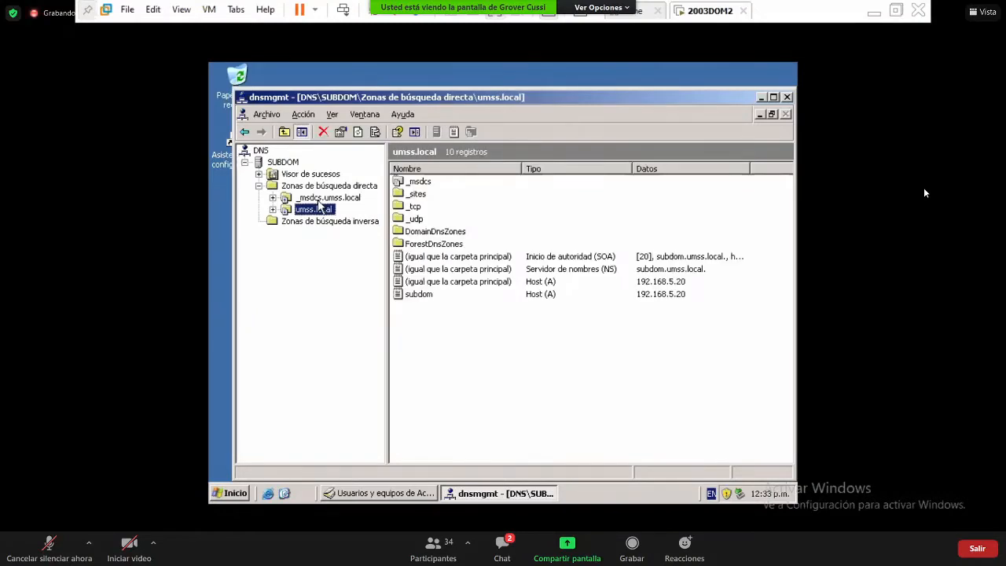
pyautogui.doubleClick(319, 204)
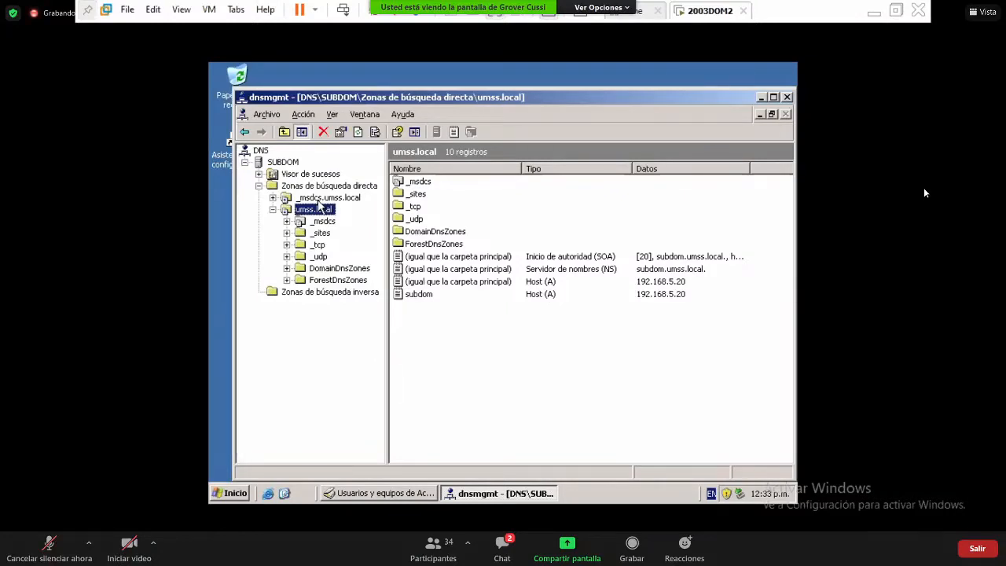
pyautogui.click(787, 96)
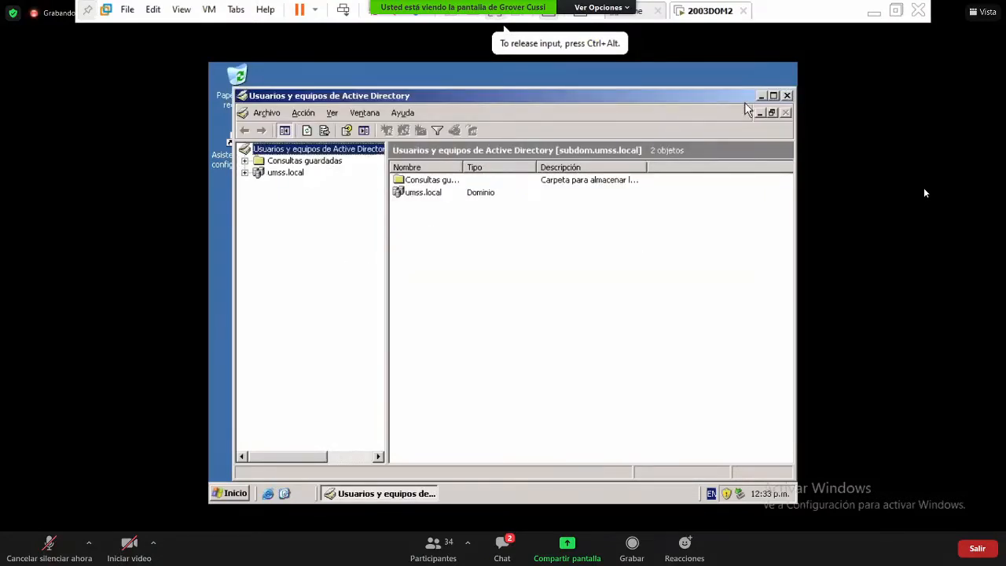
# - Launch services.msc from the Start menu's Run dialog
pyautogui.click(241, 493)
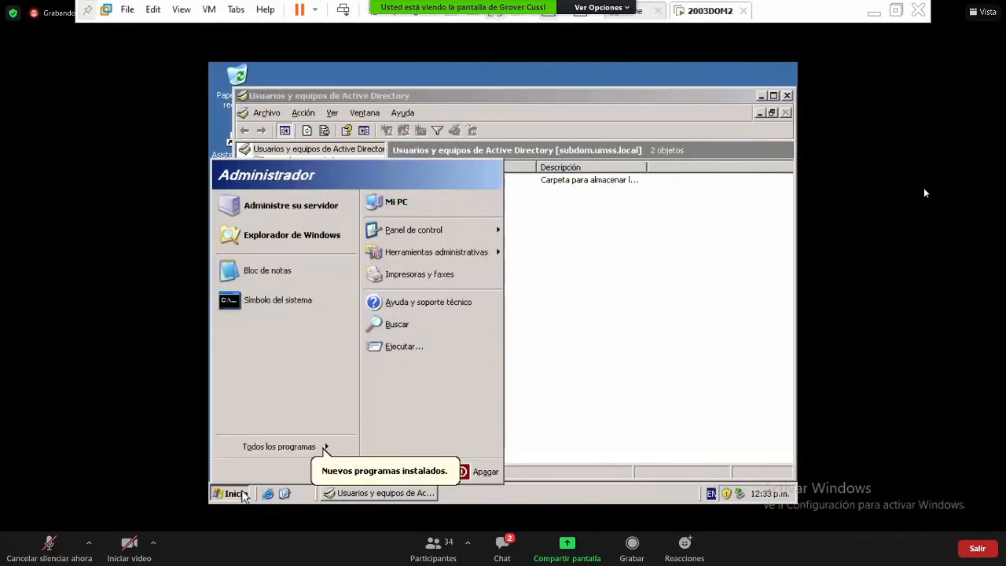
pyautogui.click(441, 347)
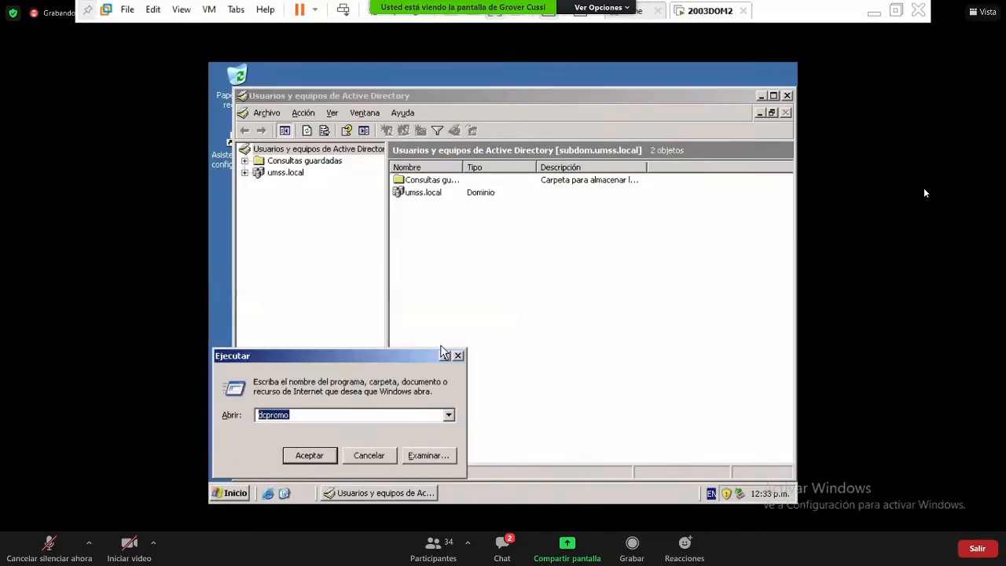
pyautogui.write('services')
pyautogui.press('BackSpace')
pyautogui.press('BackSpace')
pyautogui.press('BackSpace')
pyautogui.press('BackSpace')
pyautogui.write('ices.msc')
pyautogui.press('Return')
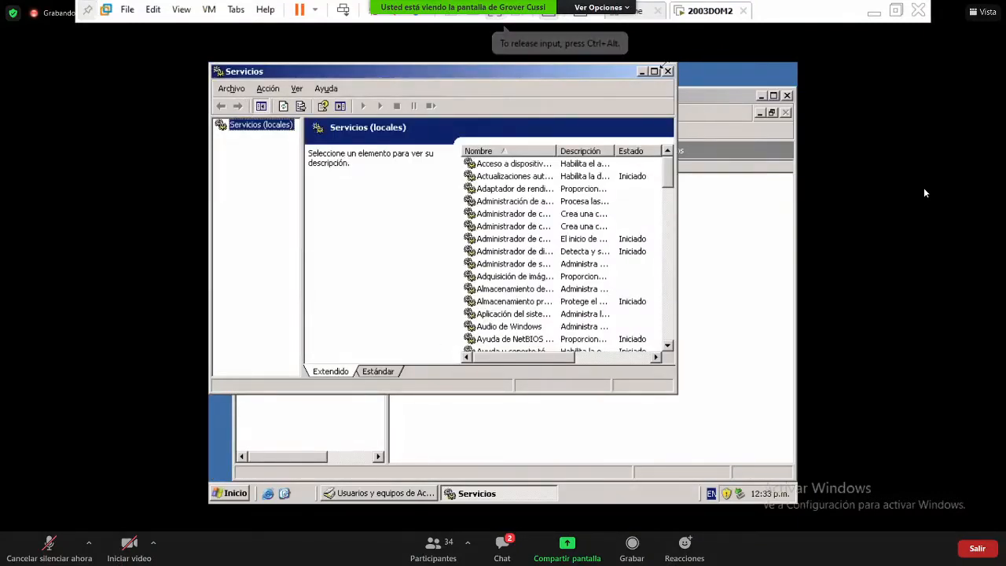
# - Maximize Servicios and step down the list to check Servicios IPSEC and Servidor DNS are Iniciado and Automático
pyautogui.click(653, 71)
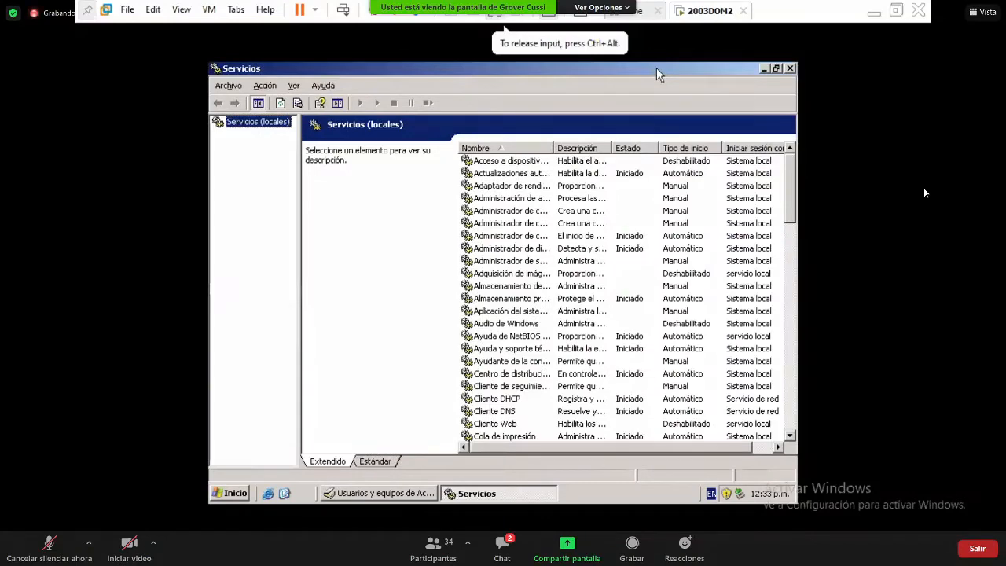
pyautogui.click(523, 198)
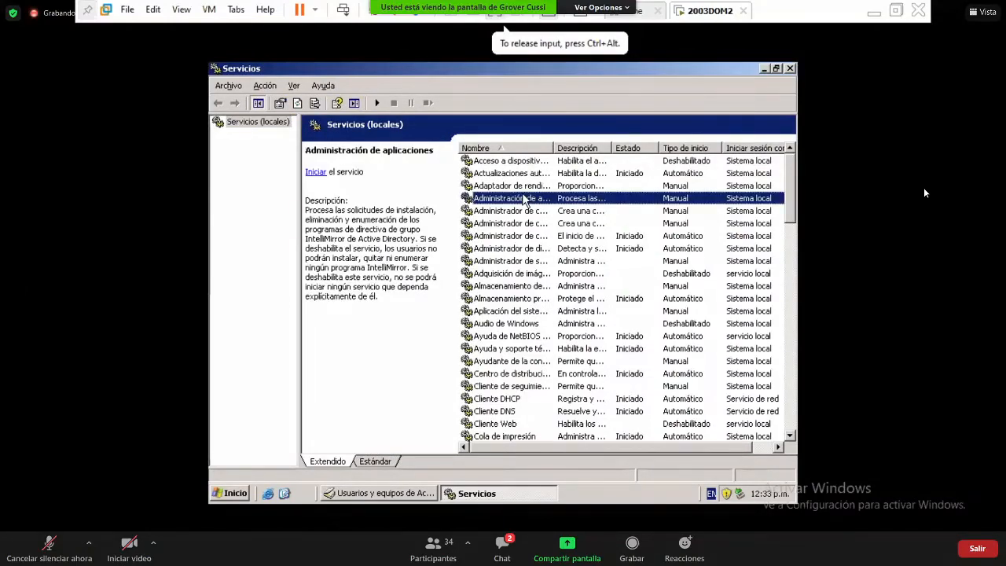
pyautogui.press('Down')
pyautogui.press('Down')
pyautogui.press('Down')
pyautogui.press('Down')
pyautogui.press('Down')
pyautogui.press('Down')
pyautogui.press('Down')
pyautogui.press('Down')
pyautogui.press('Down')
pyautogui.press('Down')
pyautogui.press('Down')
pyautogui.press('Down')
pyautogui.press('Down')
pyautogui.press('Down')
pyautogui.press('Down')
pyautogui.press('Down')
pyautogui.press('Down')
pyautogui.press('Down')
pyautogui.press('Down')
pyautogui.press('Down')
pyautogui.press('Down')
pyautogui.press('Down')
pyautogui.press('Down')
pyautogui.press('Down')
pyautogui.press('Down')
pyautogui.press('Down')
pyautogui.press('Down')
pyautogui.press('Down')
pyautogui.press('Down')
pyautogui.press('Down')
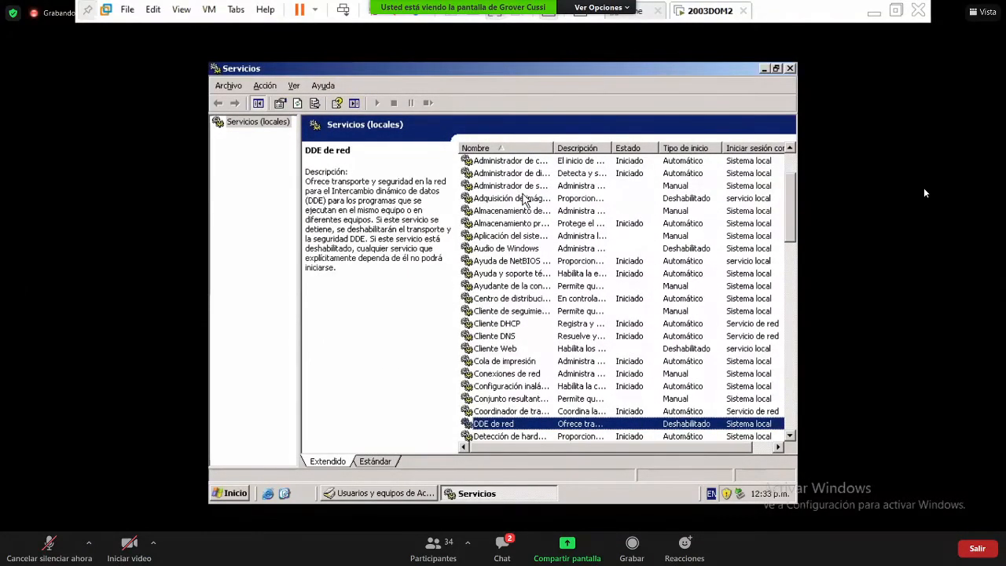
pyautogui.press('Down')
pyautogui.press('Down')
pyautogui.press('Down')
pyautogui.press('Down')
pyautogui.press('Down')
pyautogui.press('Down')
pyautogui.press('Down')
pyautogui.press('Down')
pyautogui.press('Down')
pyautogui.press('Down')
pyautogui.press('Down')
pyautogui.press('Down')
pyautogui.press('Down')
pyautogui.press('Down')
pyautogui.press('Down')
pyautogui.press('Down')
pyautogui.press('Down')
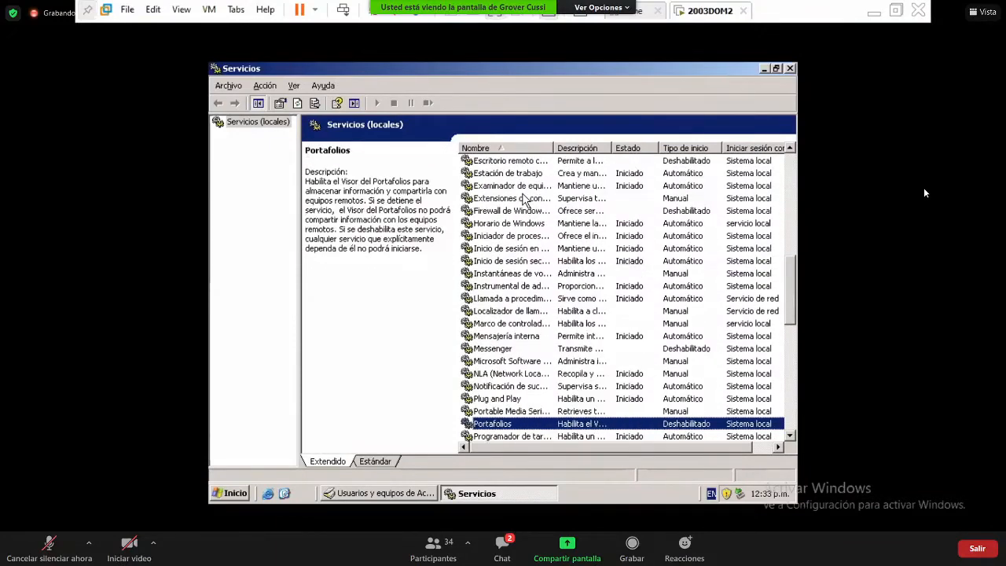
pyautogui.press('Down')
pyautogui.press('Down')
pyautogui.press('Down')
pyautogui.press('Down')
pyautogui.press('Down')
pyautogui.press('Down')
pyautogui.press('Down')
pyautogui.press('Down')
pyautogui.press('Down')
pyautogui.press('Down')
pyautogui.press('Down')
pyautogui.press('Down')
pyautogui.press('Down')
pyautogui.press('Down')
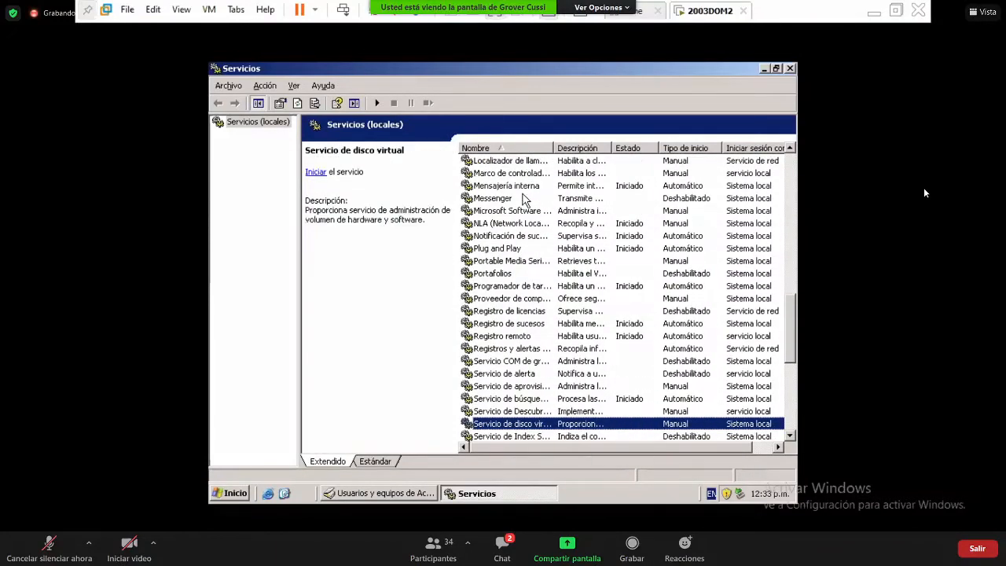
pyautogui.press('Down')
pyautogui.press('Down')
pyautogui.press('Down')
pyautogui.press('Down')
pyautogui.press('Down')
pyautogui.press('Down')
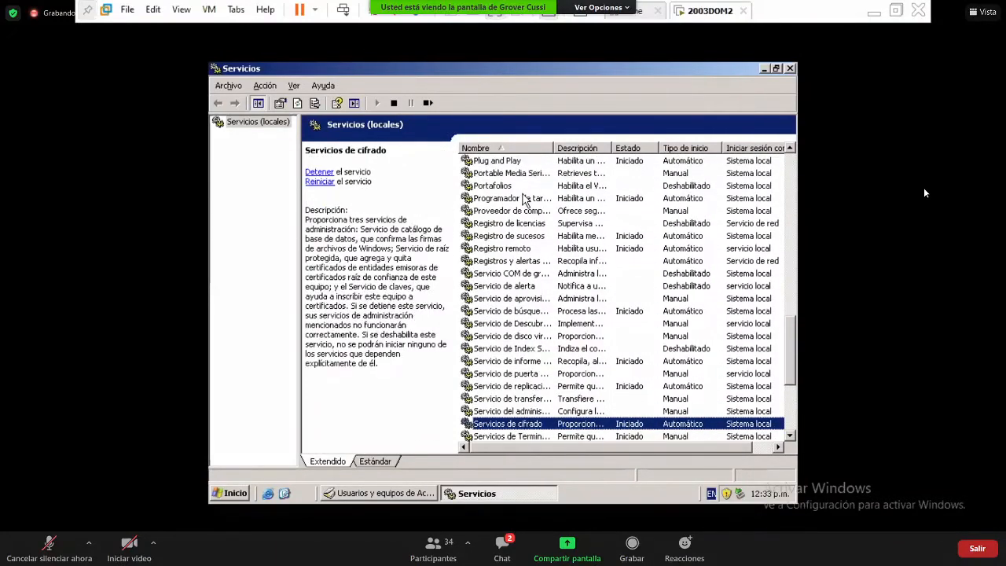
pyautogui.press('Down')
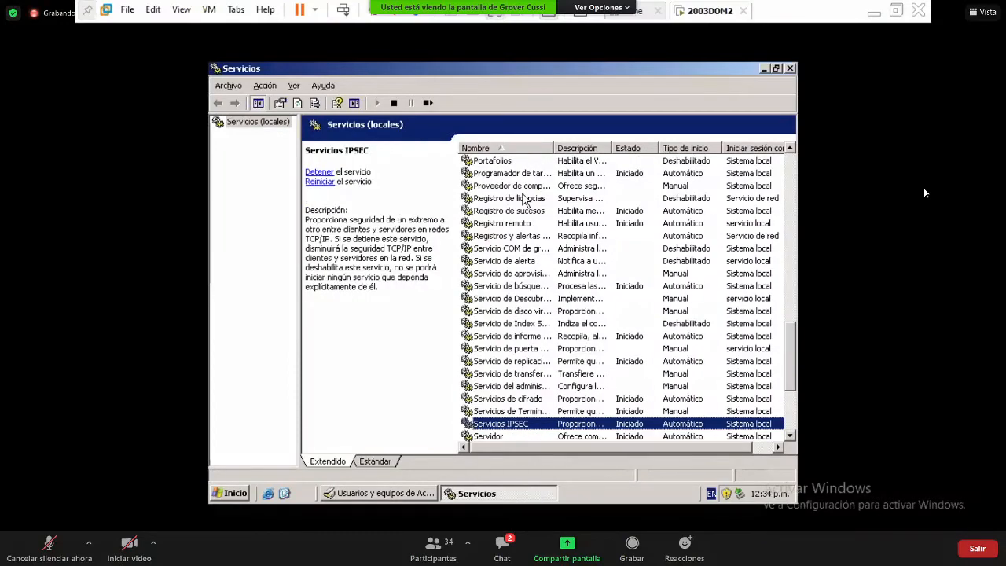
pyautogui.press('Down')
pyautogui.press('Down')
pyautogui.press('Down')
pyautogui.press('Down')
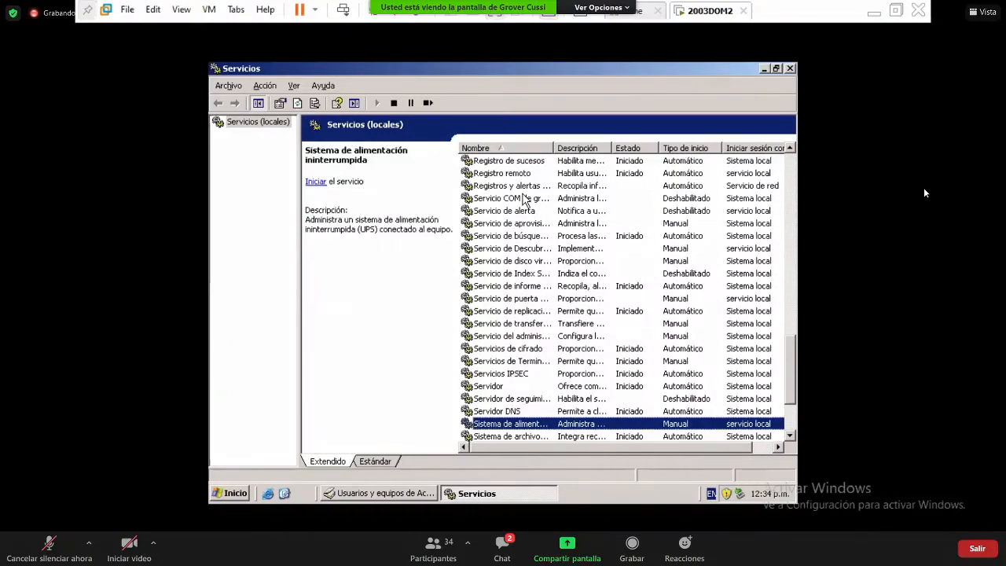
pyautogui.press('Up')
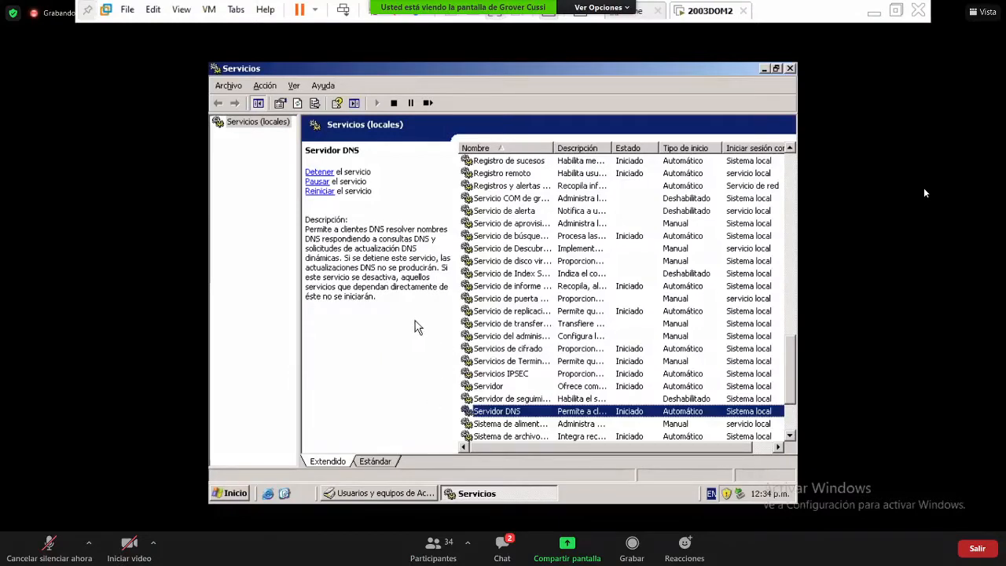
# - Minimize Servicios, open a command prompt and use nslookup to resolve umss.local to 192.168.5.20
pyautogui.click(763, 69)
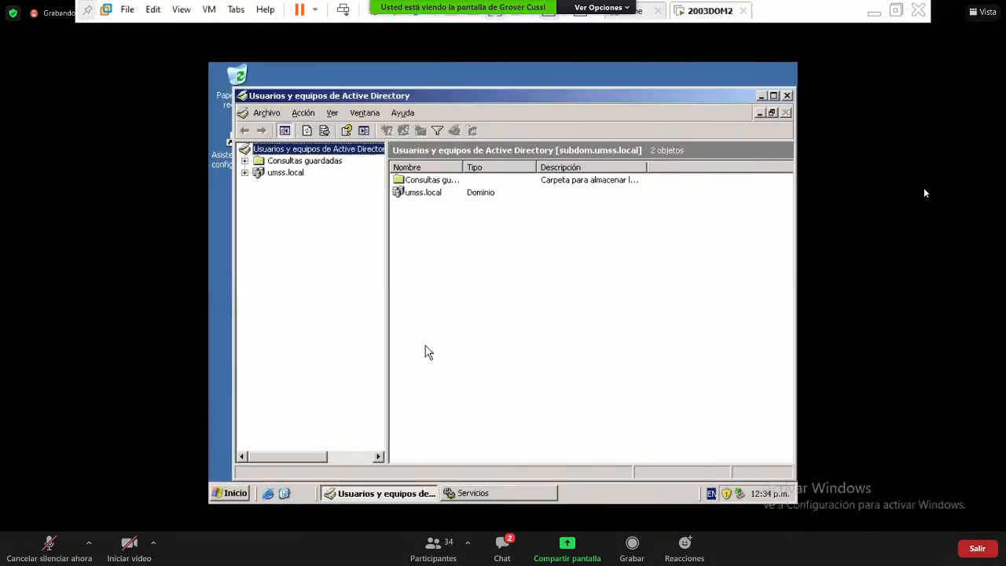
pyautogui.click(235, 494)
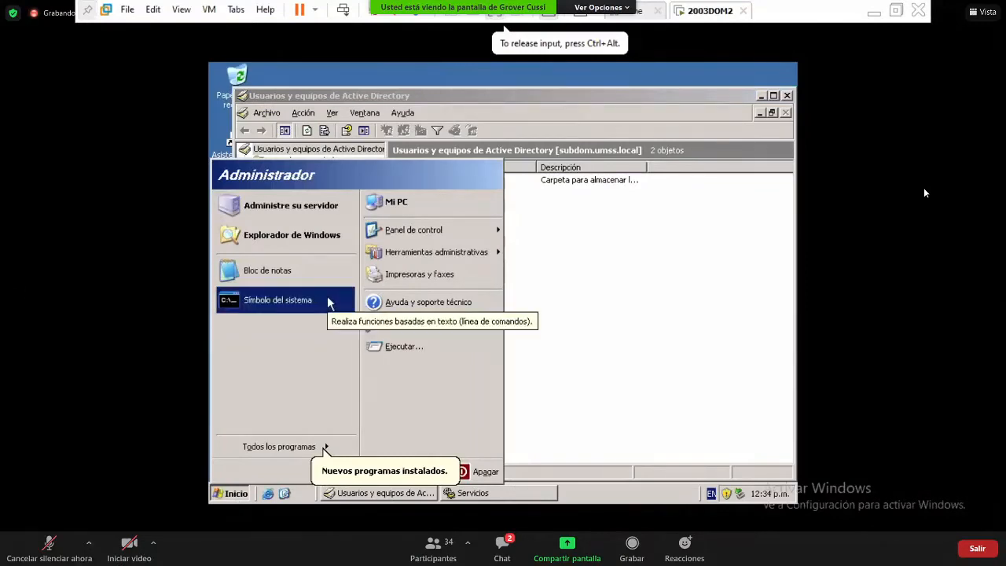
pyautogui.click(327, 301)
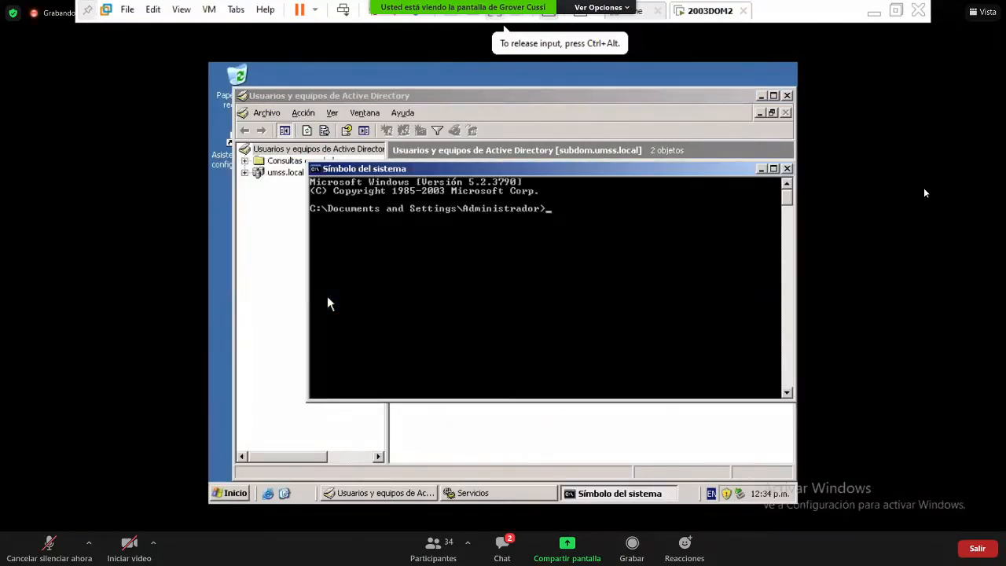
pyautogui.write('nsloo')
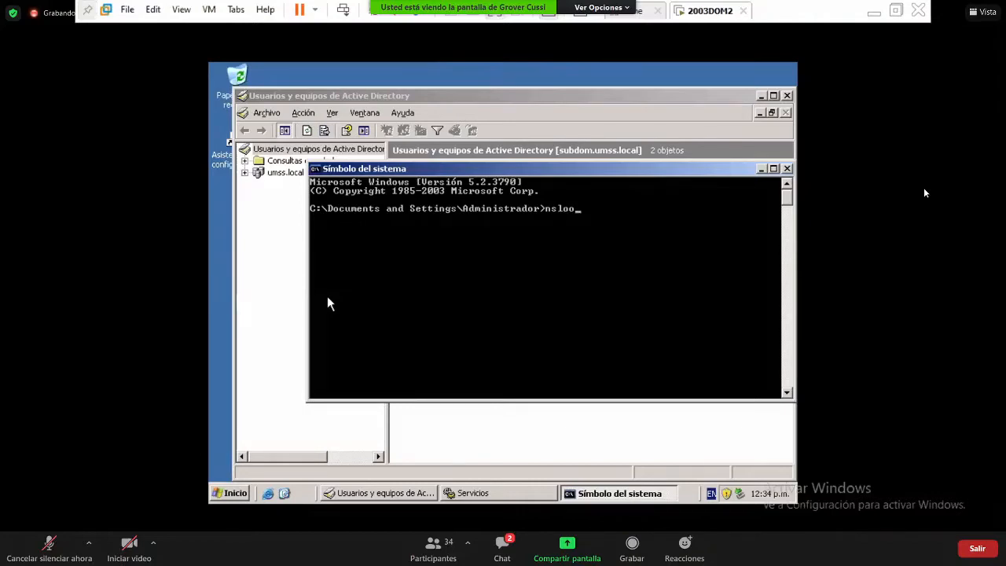
pyautogui.write('kup')
pyautogui.press('Return')
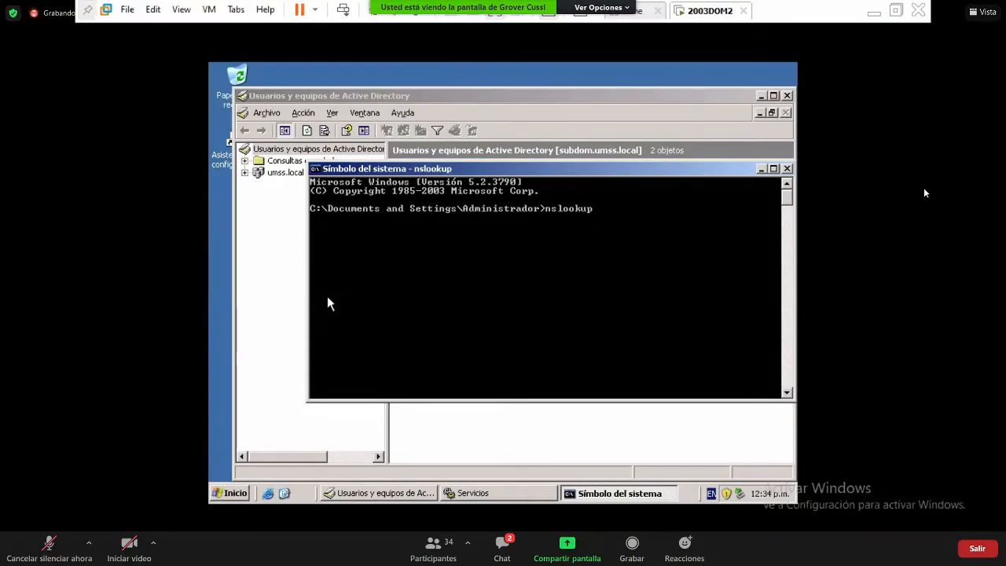
pyautogui.write('umss.')
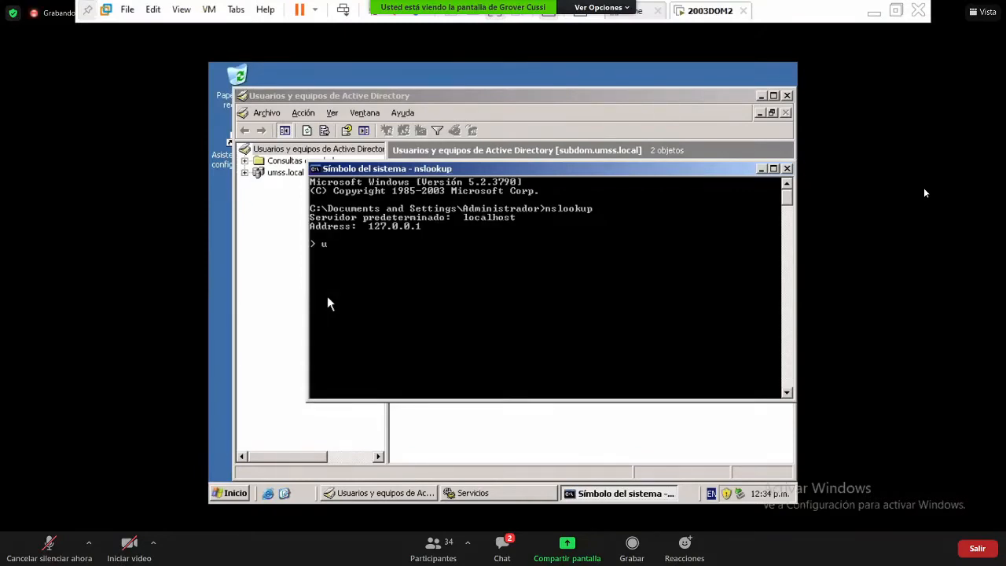
pyautogui.write('local')
pyautogui.press('Return')
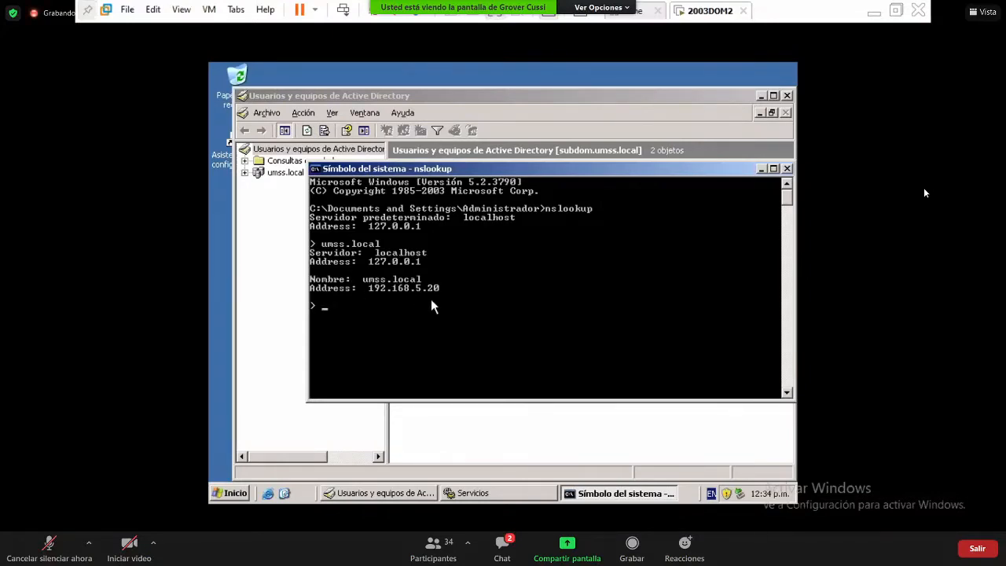
# - Exit nslookup with Ctrl+C and list the environment variables with set
pyautogui.write('quit')
pyautogui.press('Return')
pyautogui.write('s')
pyautogui.press('Return')
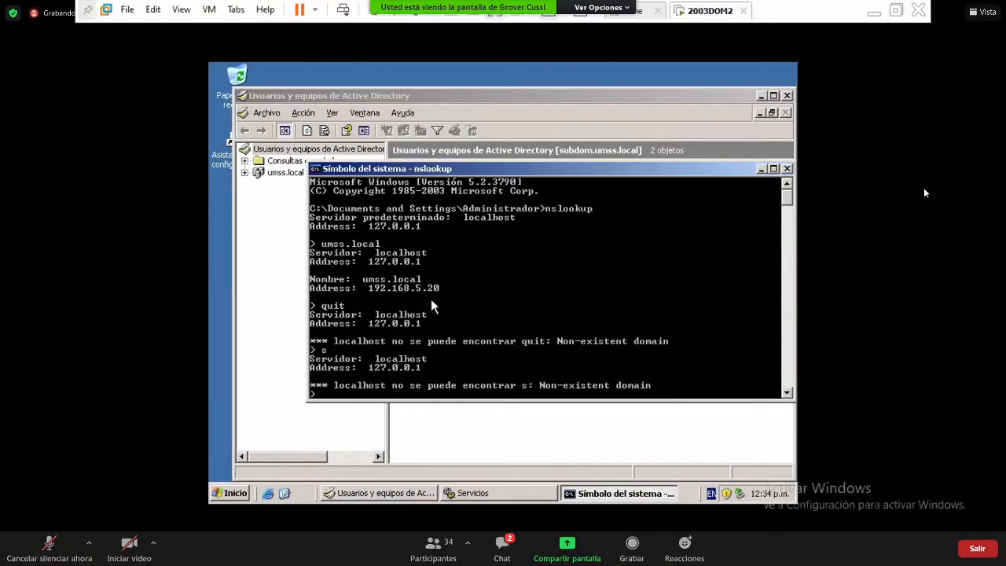
pyautogui.hotkey('ctrl', 'c')
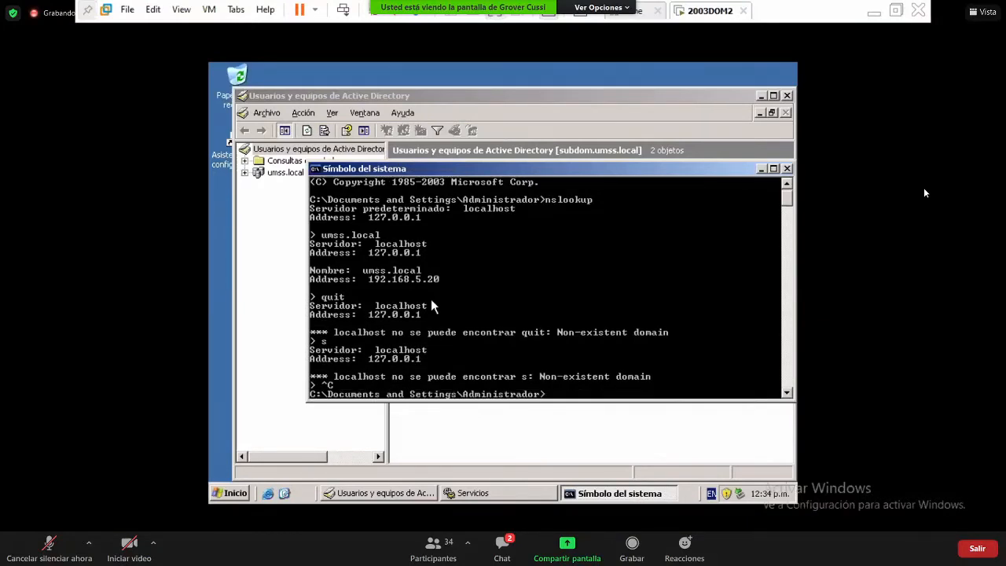
pyautogui.write('set')
pyautogui.press('Return')
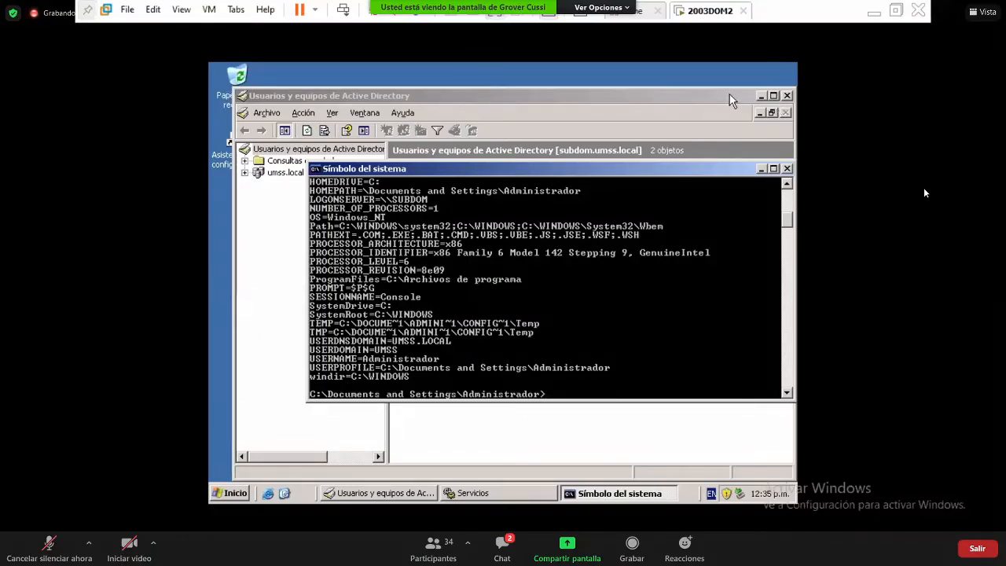
# - Bring Active Directory Users and Computers to the front, dismissing the Start menu without launching anything
pyautogui.click(774, 96)
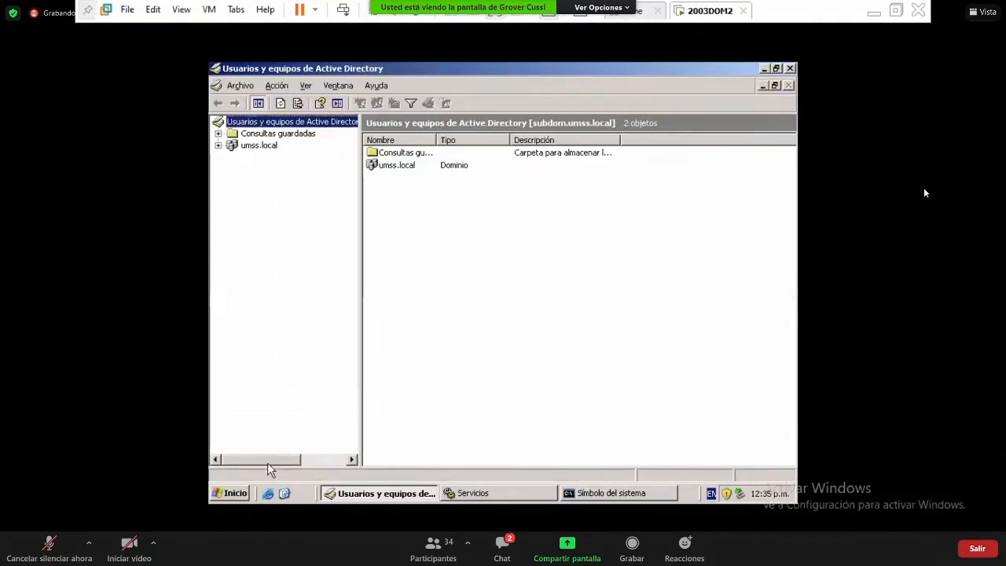
pyautogui.click(234, 495)
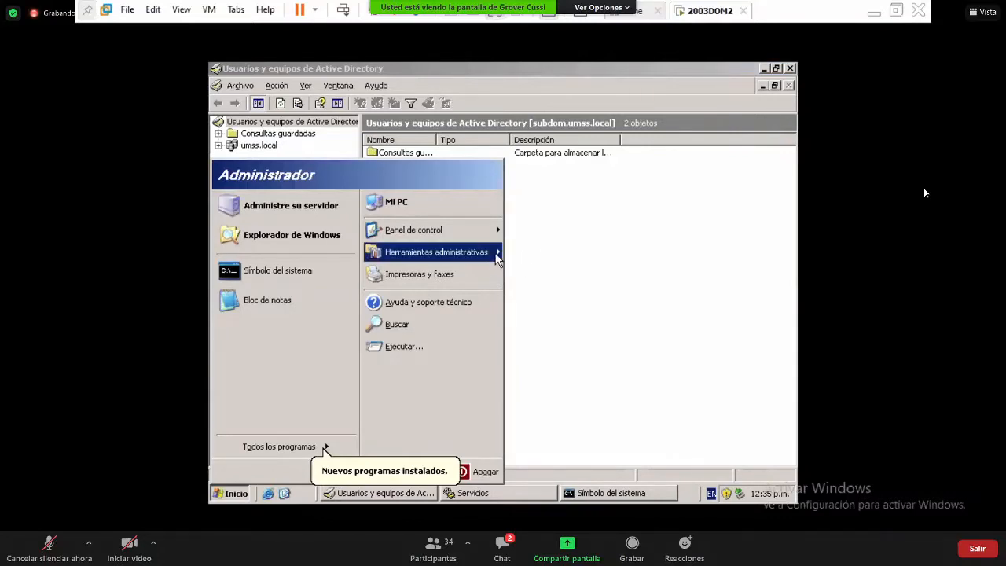
pyautogui.moveTo(498, 254)
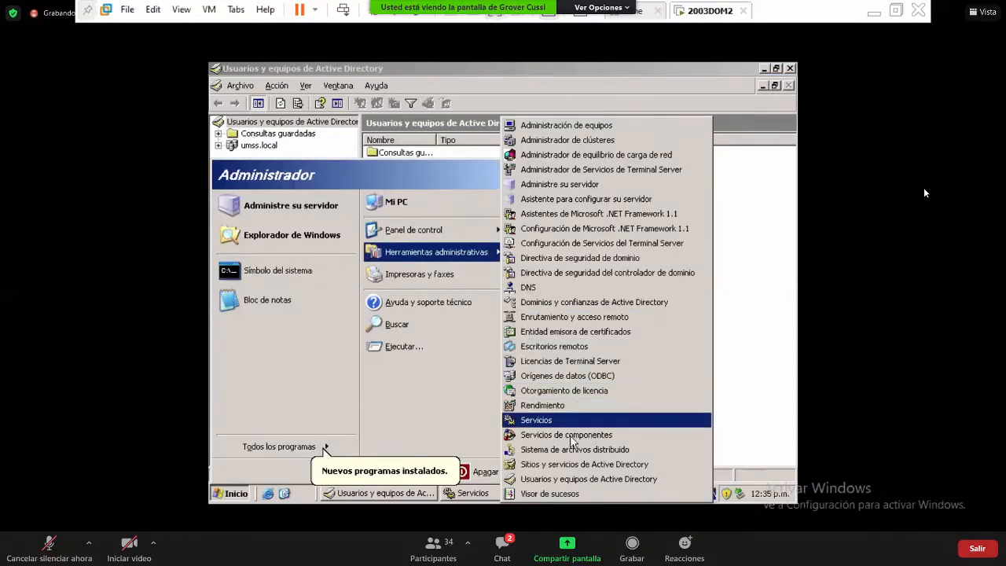
pyautogui.click(770, 363)
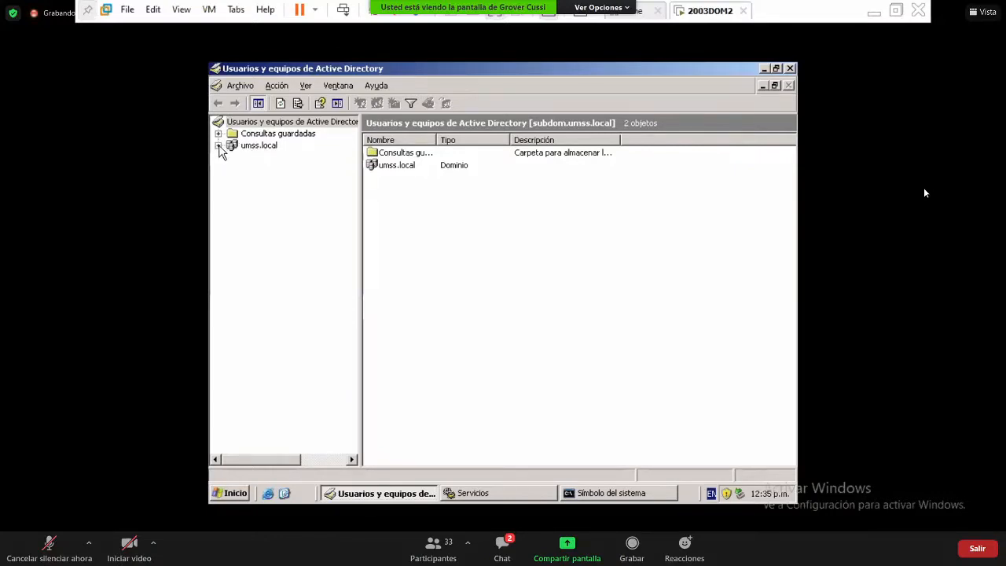
pyautogui.click(219, 146)
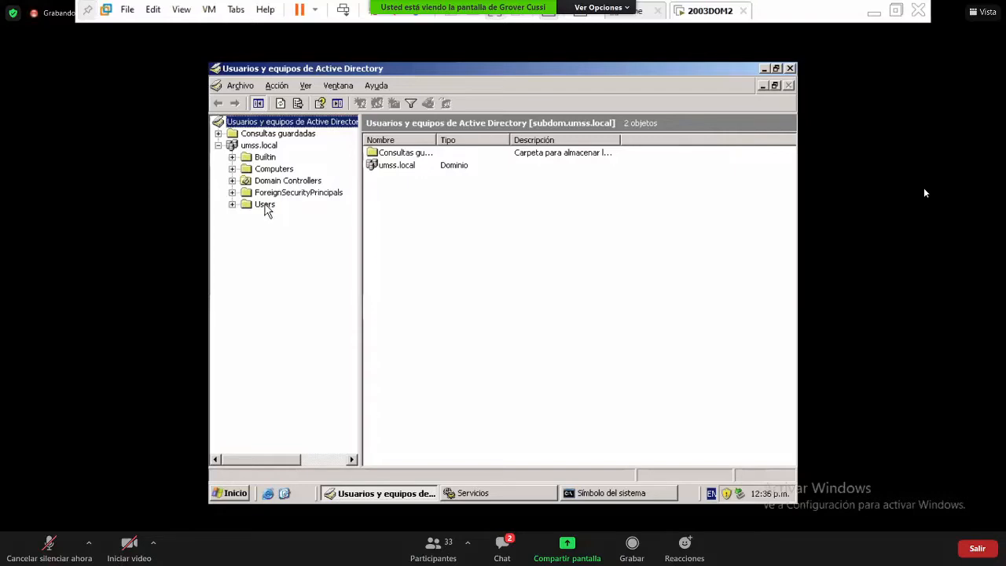
pyautogui.click(265, 205)
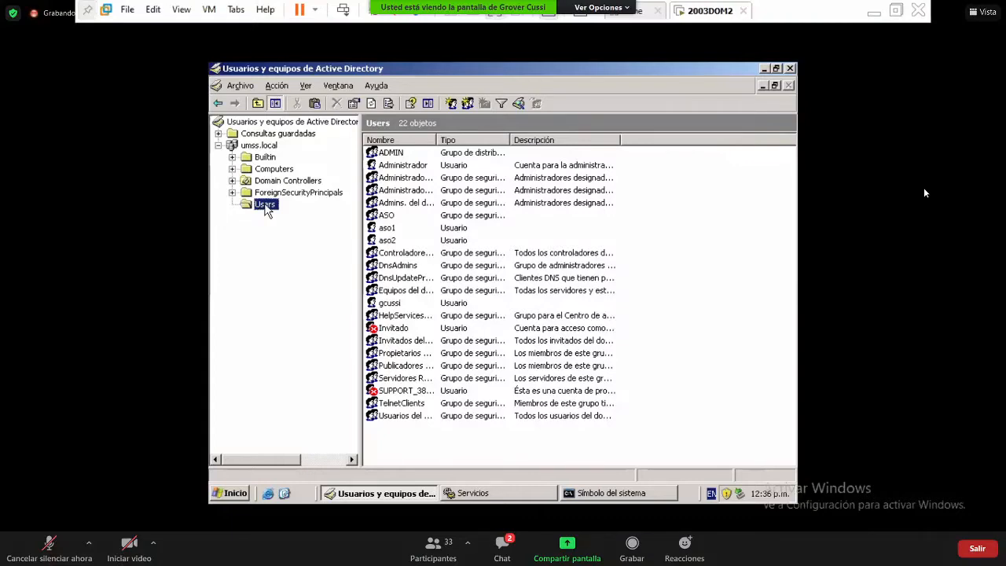
pyautogui.click(277, 172)
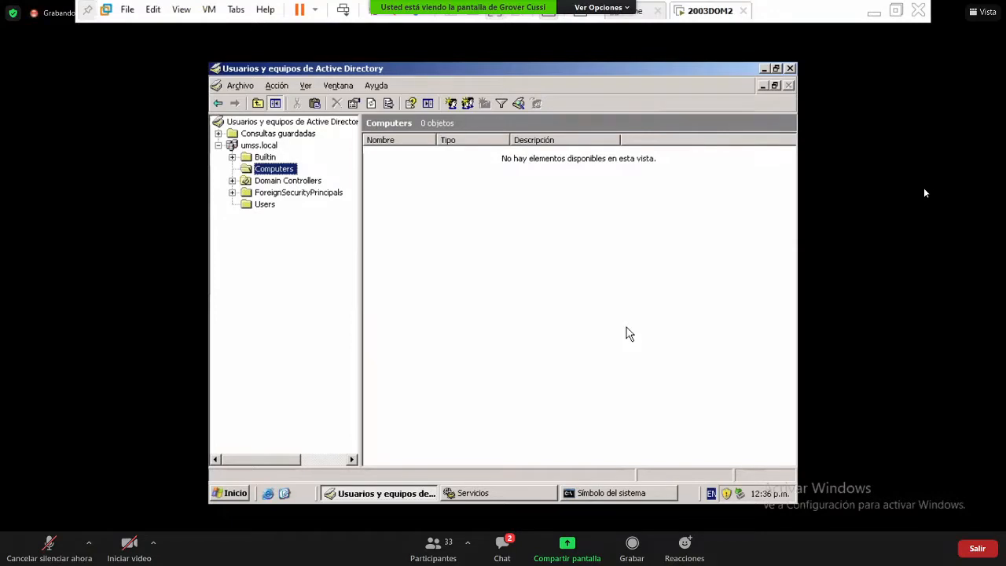
pyautogui.click(267, 205)
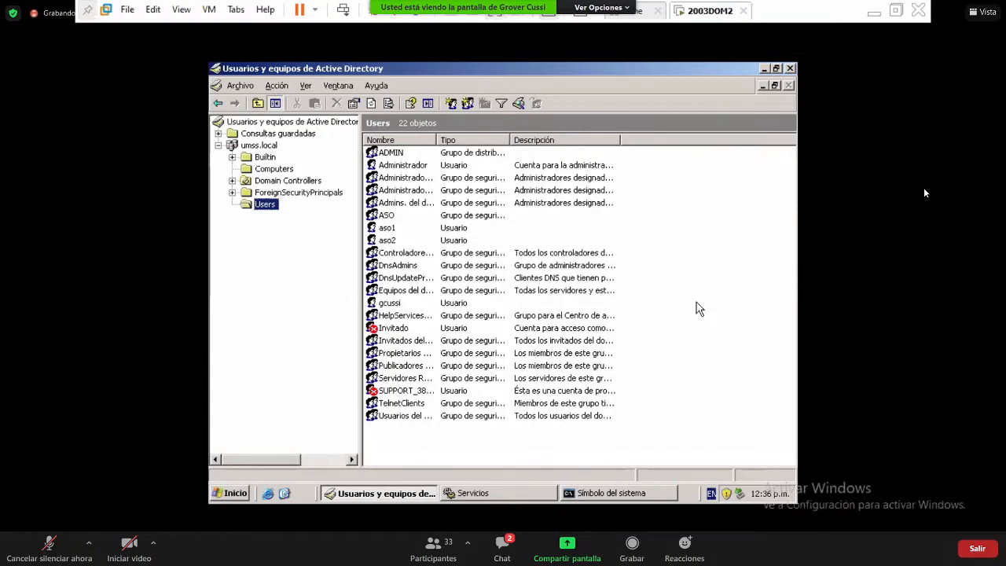
# - Start a new user in the Users container via Nuevo > Usuario
pyautogui.rightClick(698, 308)
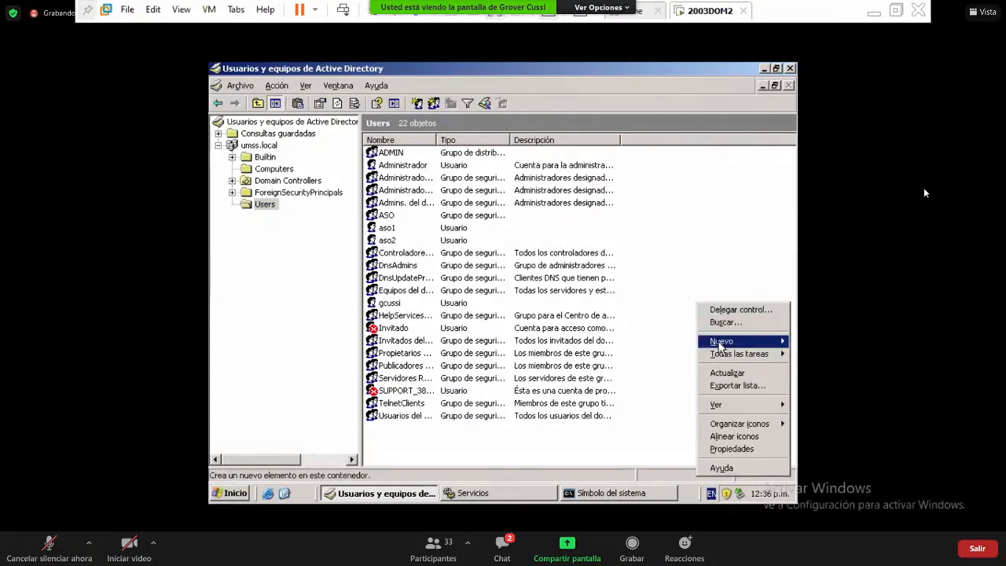
pyautogui.moveTo(720, 346)
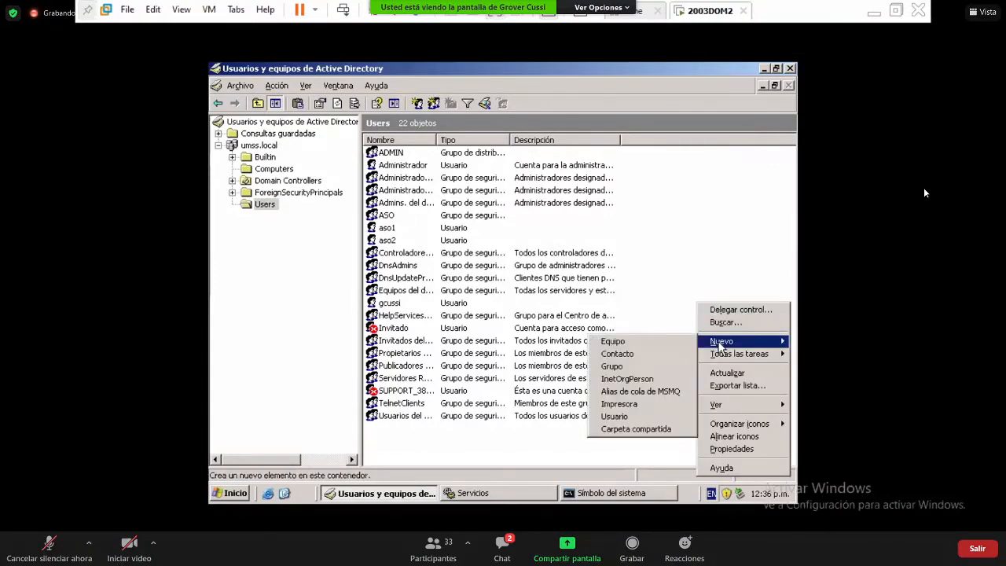
pyautogui.click(628, 417)
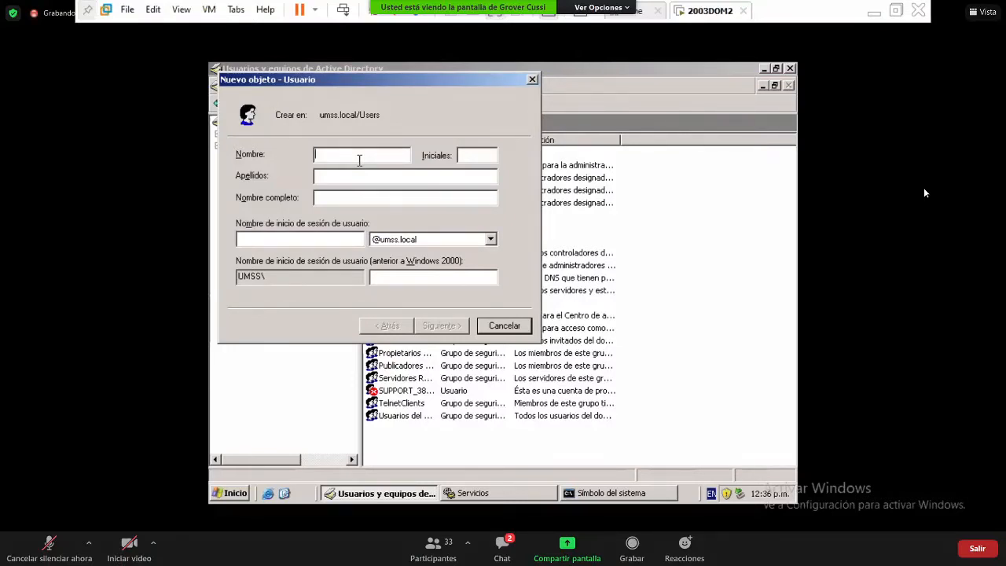
# - Enter the user's first name, surname and a first.last logon name
pyautogui.press('Tab')
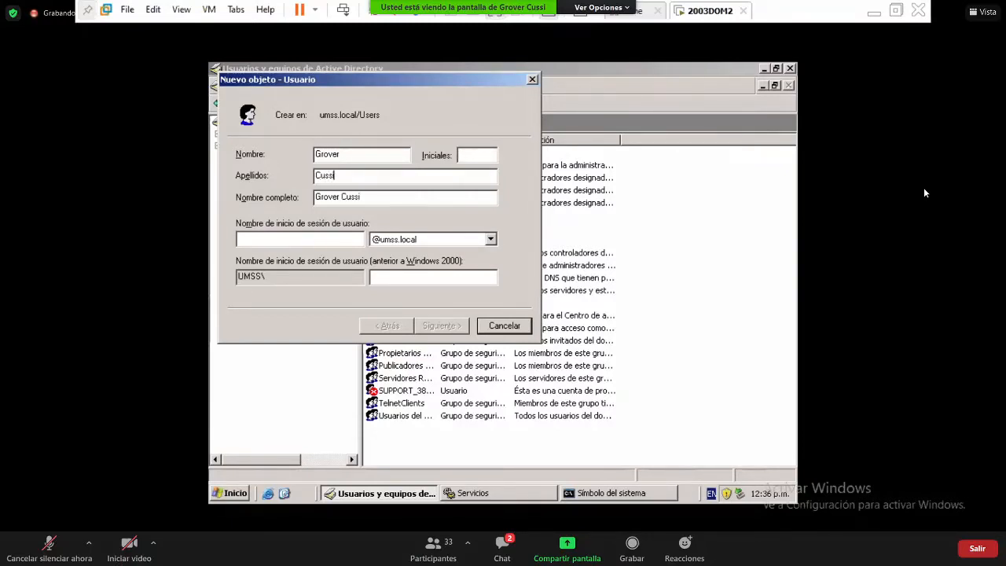
pyautogui.press('Tab')
pyautogui.press('Tab')
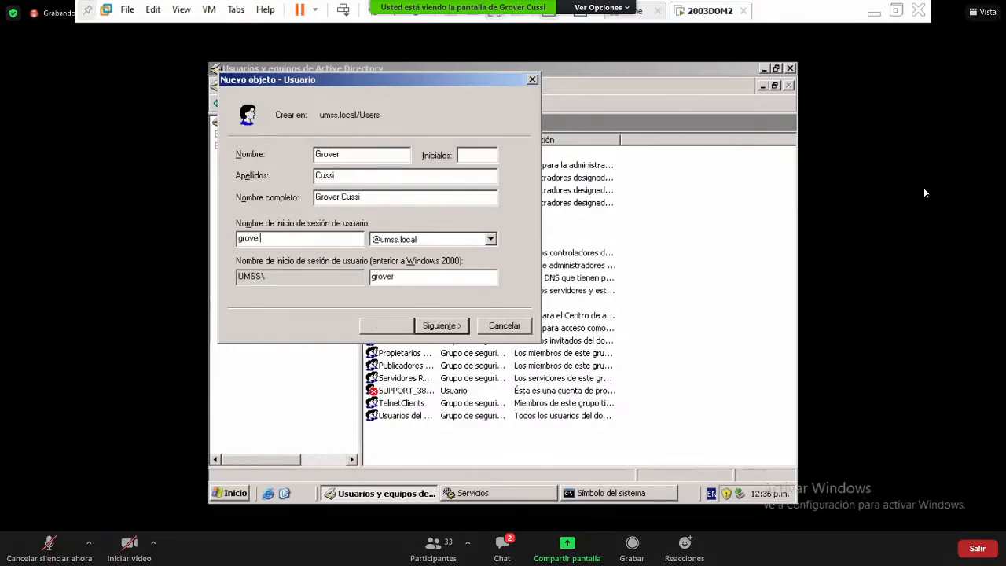
pyautogui.press('BackSpace')
pyautogui.press('BackSpace')
pyautogui.press('BackSpace')
pyautogui.press('BackSpace')
pyautogui.press('BackSpace')
# - On the password page, clear the must-change-password option and begin typing the password
pyautogui.click(452, 327)
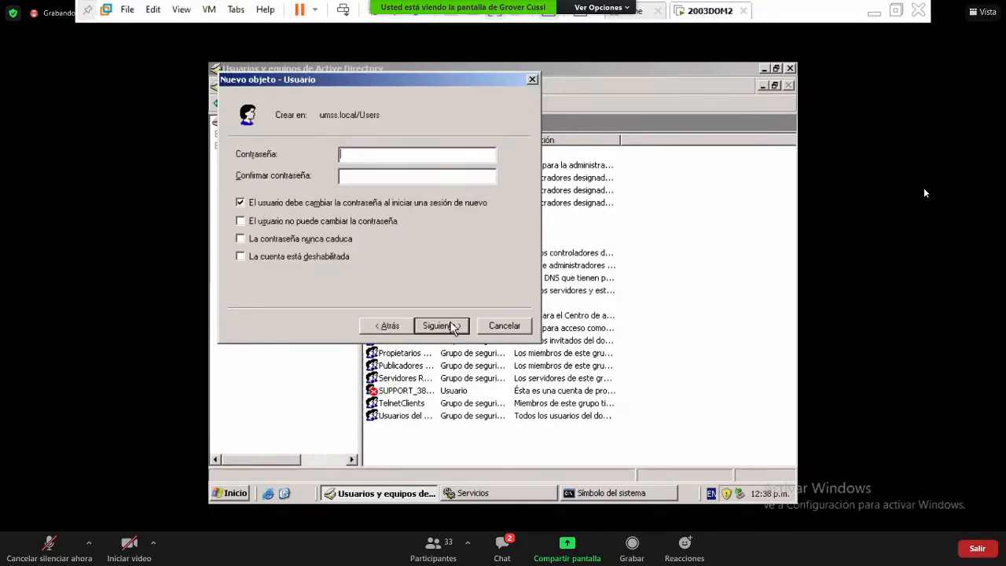
pyautogui.click(299, 208)
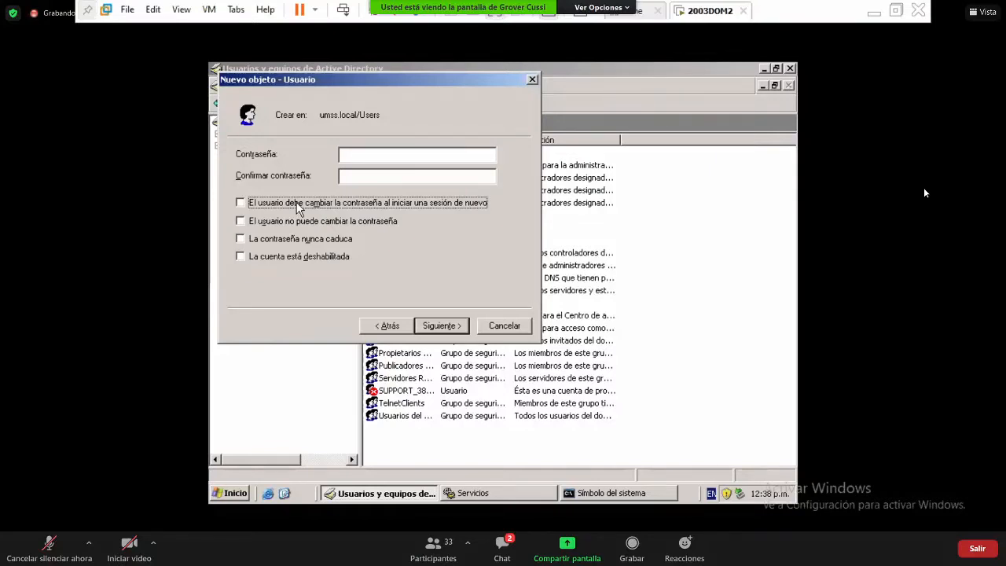
pyautogui.click(369, 153)
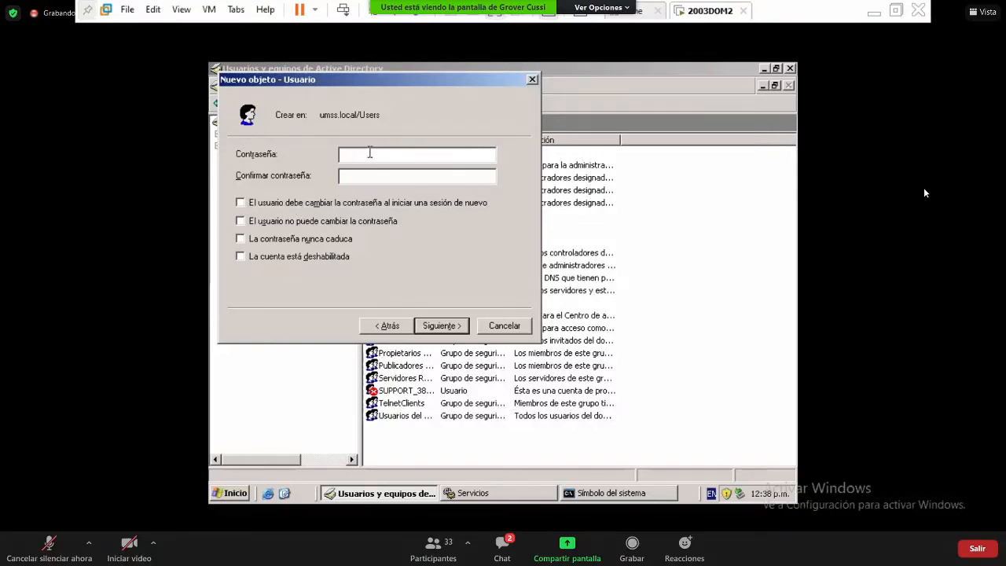
pyautogui.write('a***************')
# - Write down the account password in a new Notepad document, then minimize Notepad
pyautogui.click(227, 495)
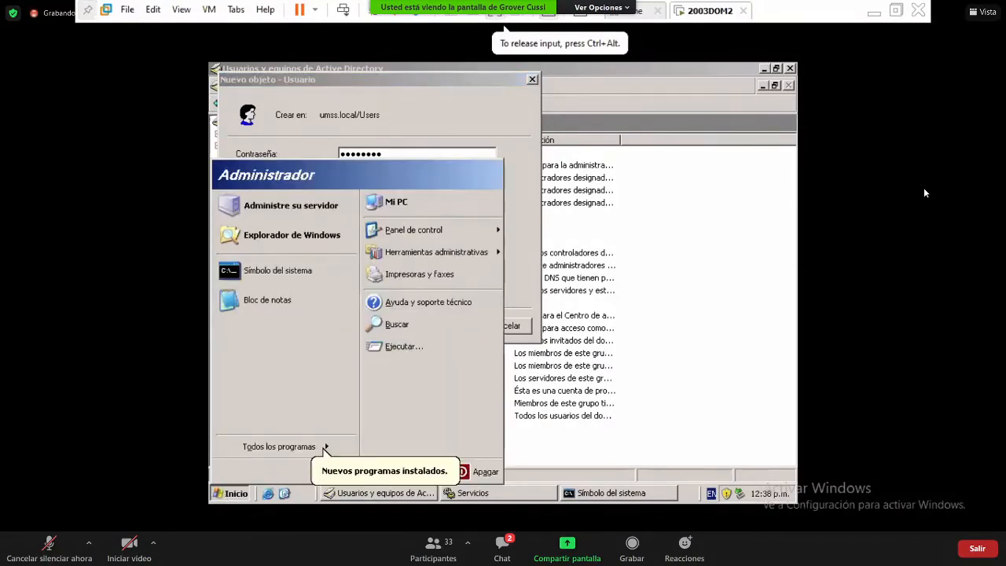
pyautogui.click(308, 307)
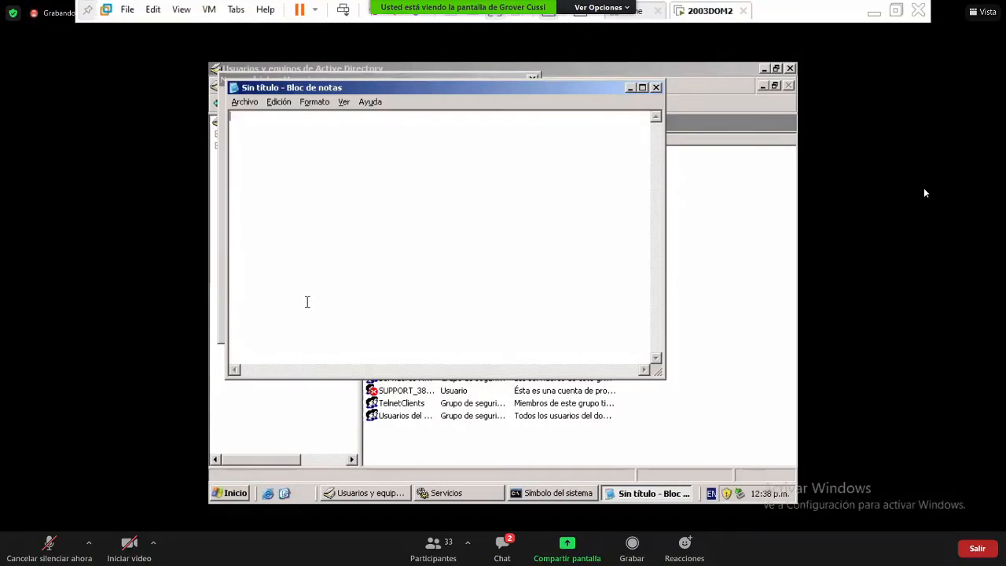
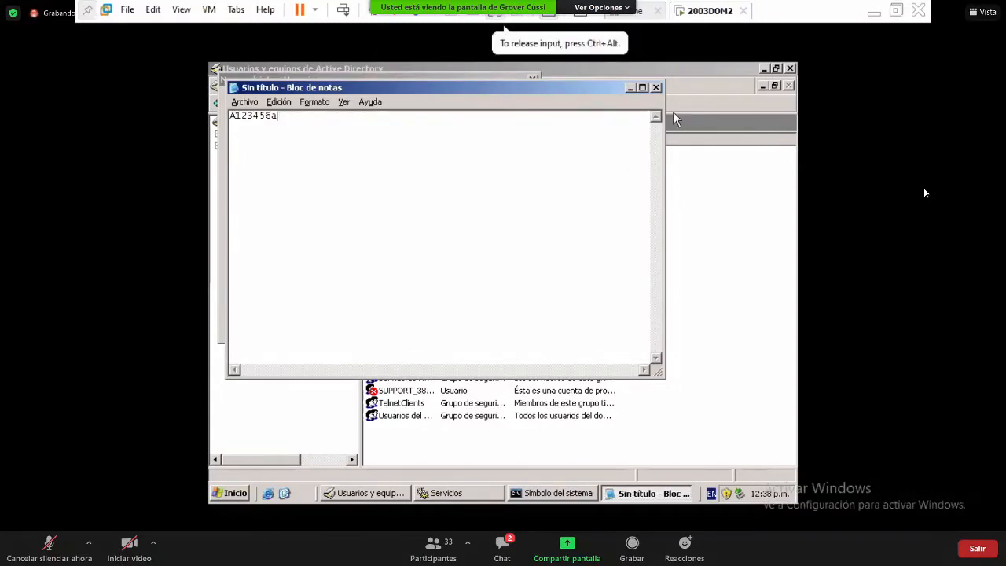
pyautogui.click(629, 88)
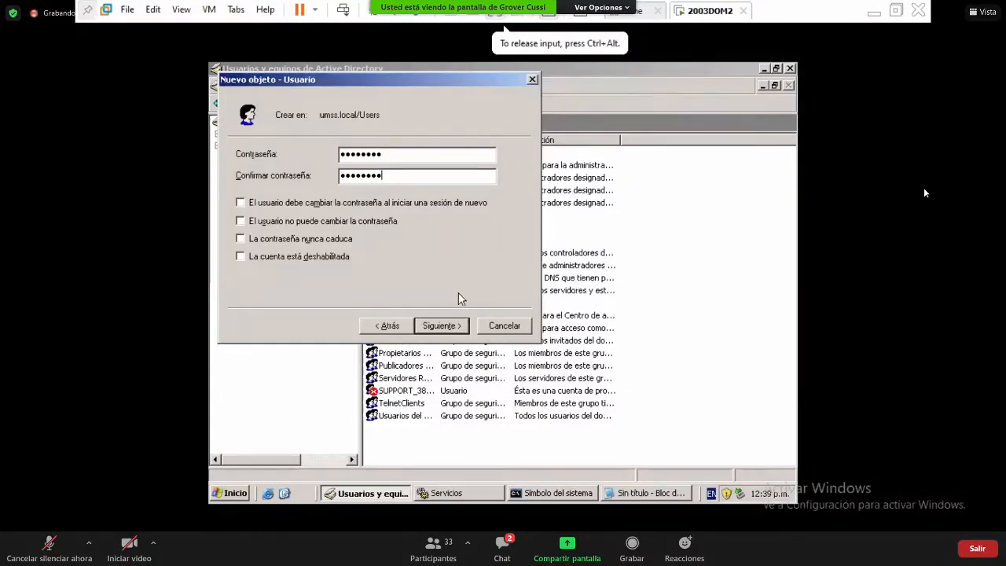
# - Advance to the summary page and finish creating the user account
pyautogui.click(451, 328)
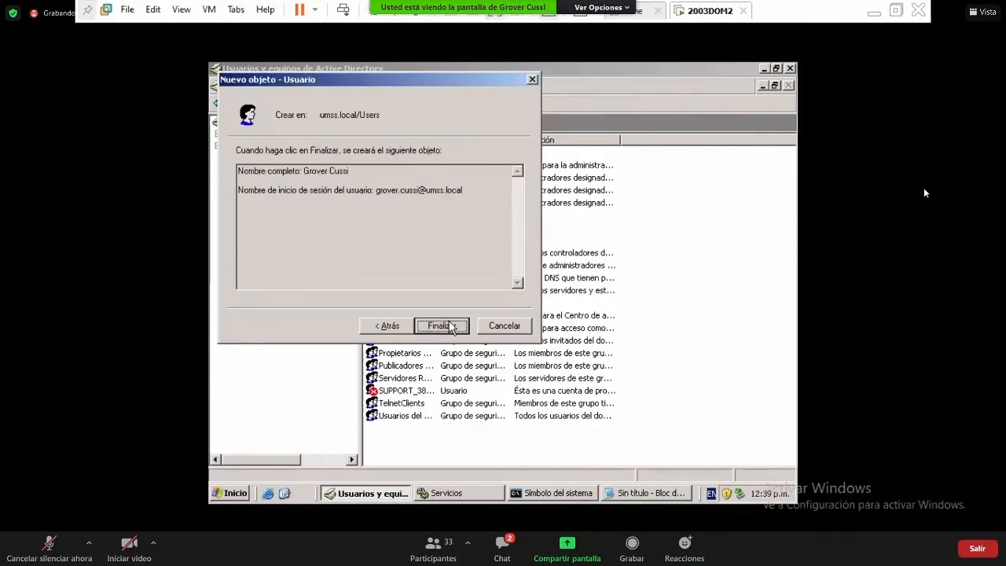
pyautogui.click(441, 325)
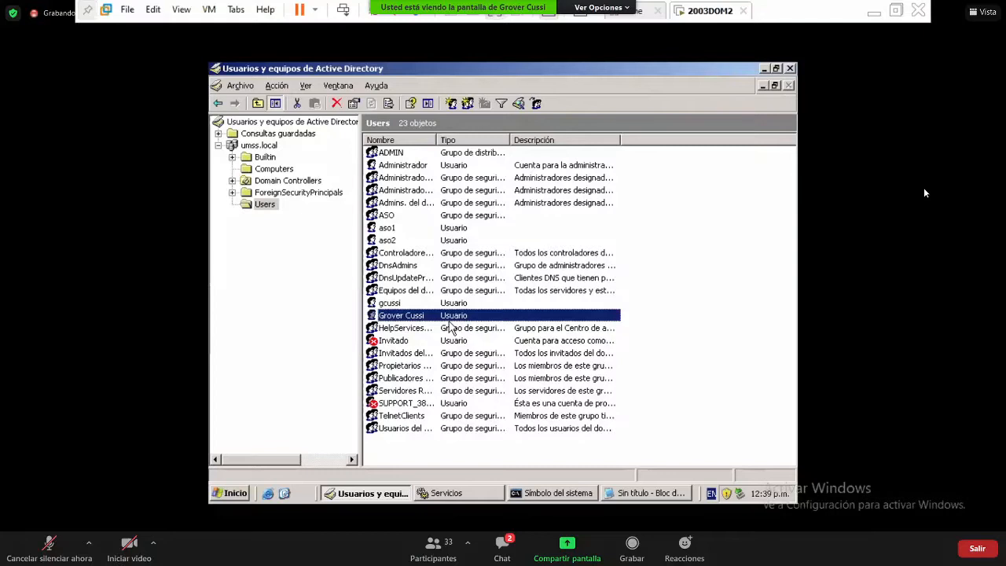
# - Start another new user in Users, entering user1 as name and logon name
pyautogui.click(678, 357)
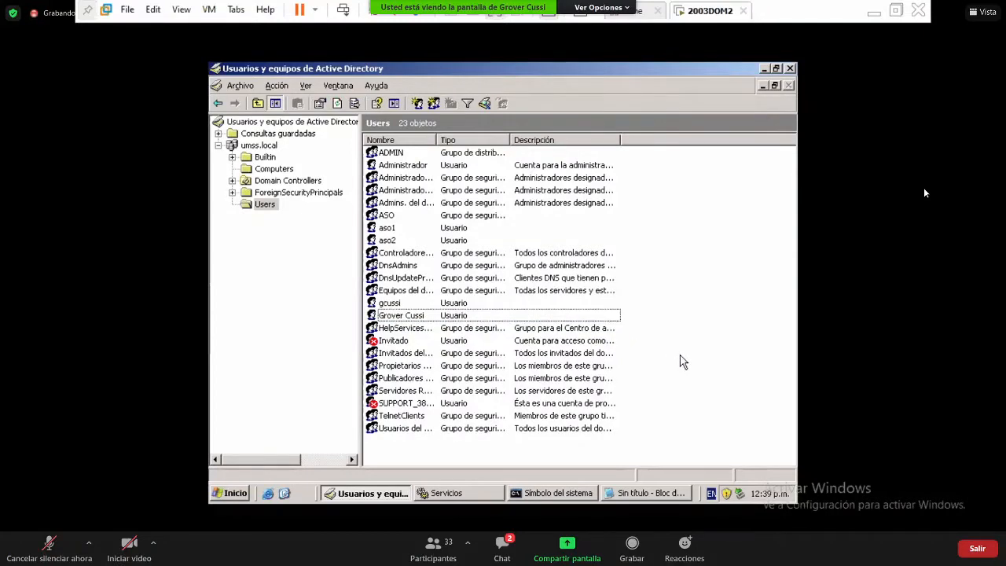
pyautogui.rightClick(680, 357)
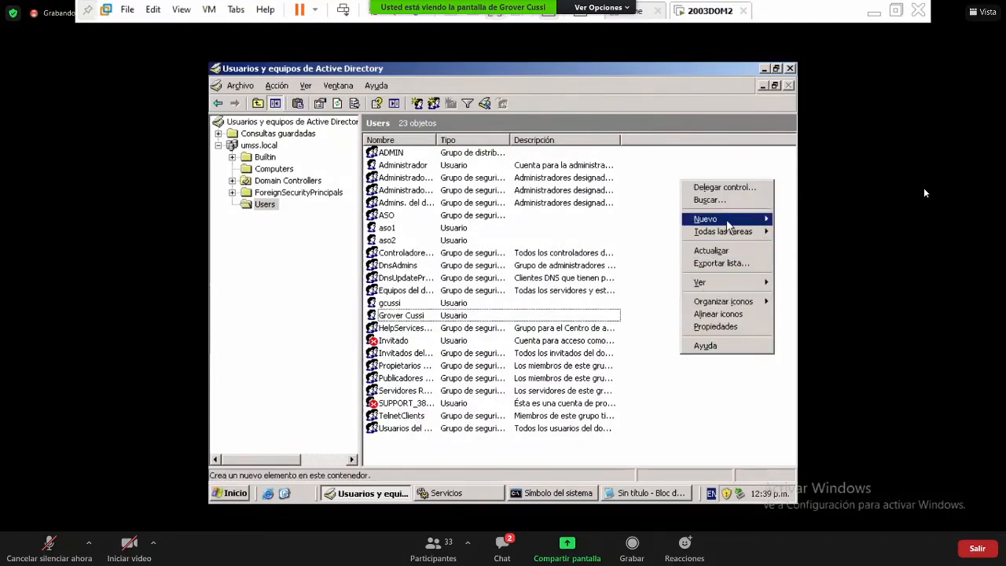
pyautogui.moveTo(727, 224)
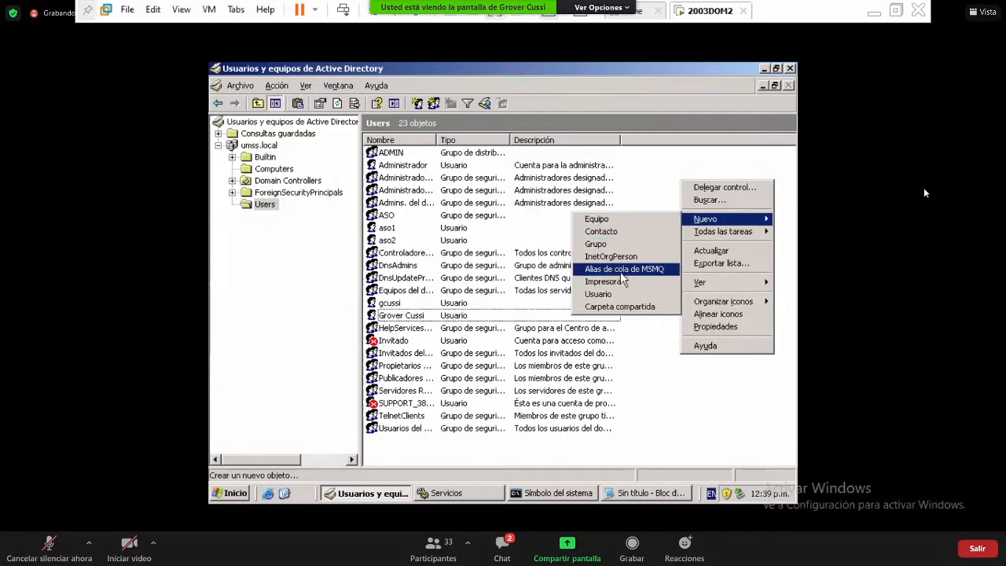
pyautogui.click(639, 297)
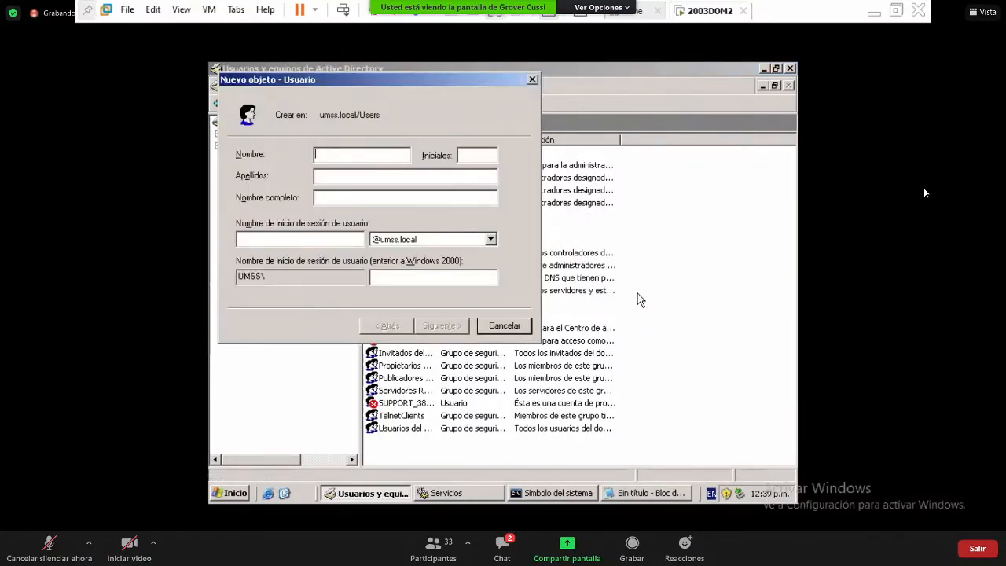
pyautogui.write('user1user1')
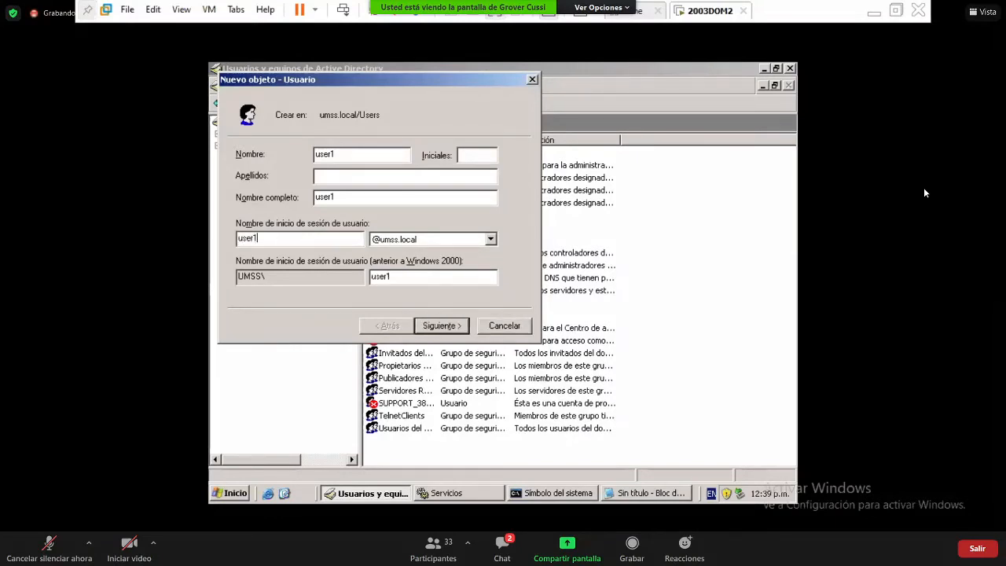
# - Give user1 a confirmed password with no forced change at next logon, and finish the wizard
pyautogui.click(431, 330)
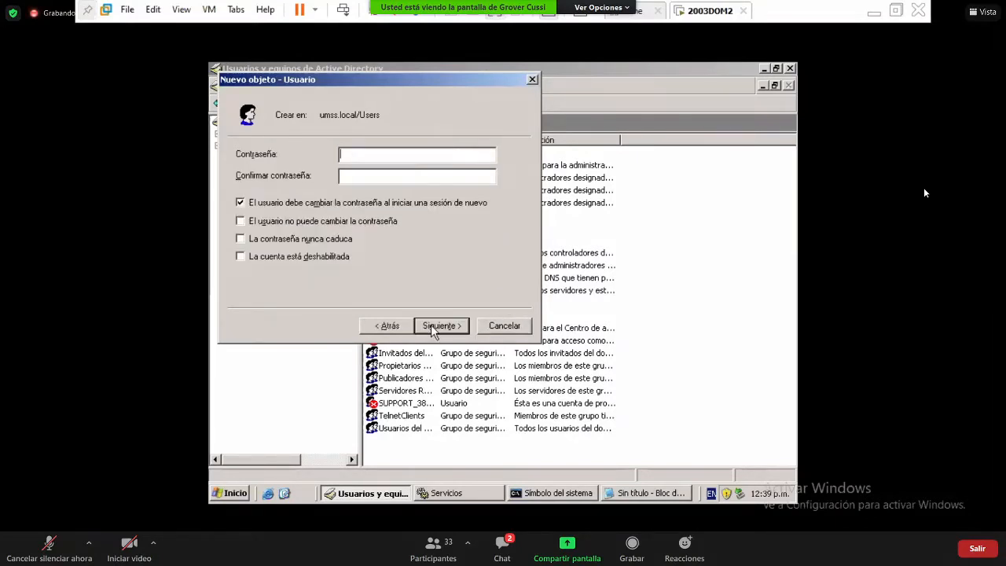
pyautogui.click(322, 203)
pyautogui.click(368, 154)
pyautogui.press('Tab')
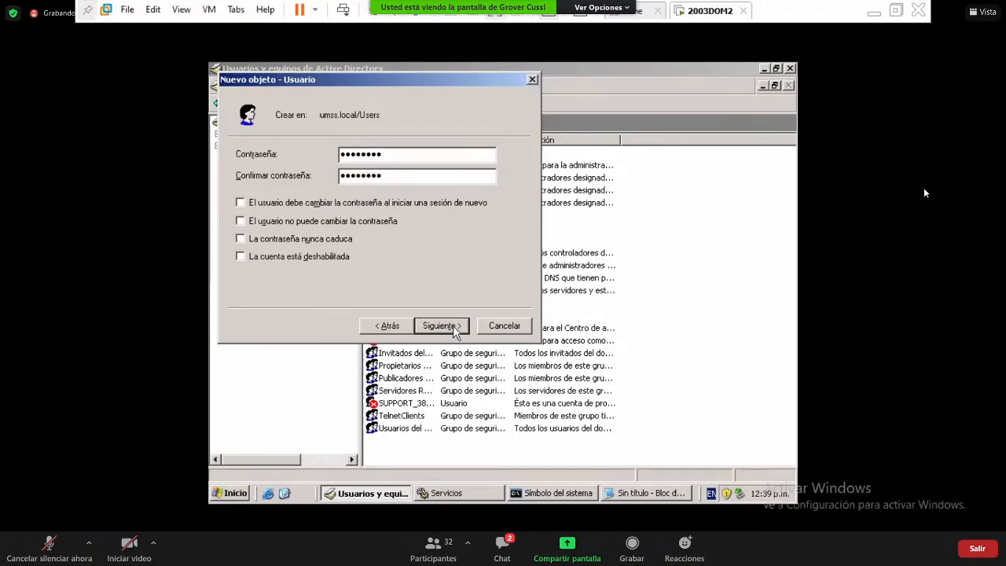
pyautogui.click(456, 329)
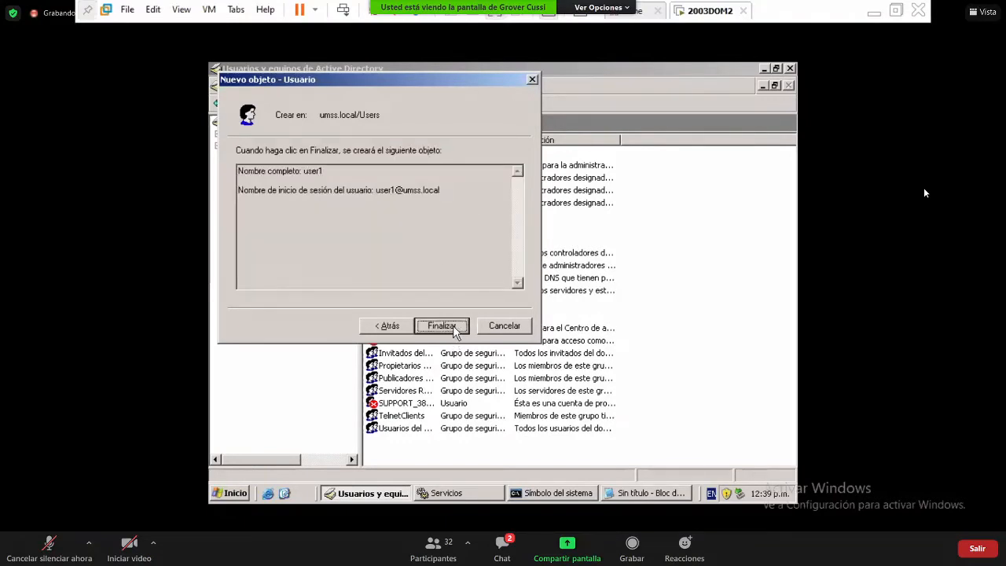
pyautogui.click(455, 329)
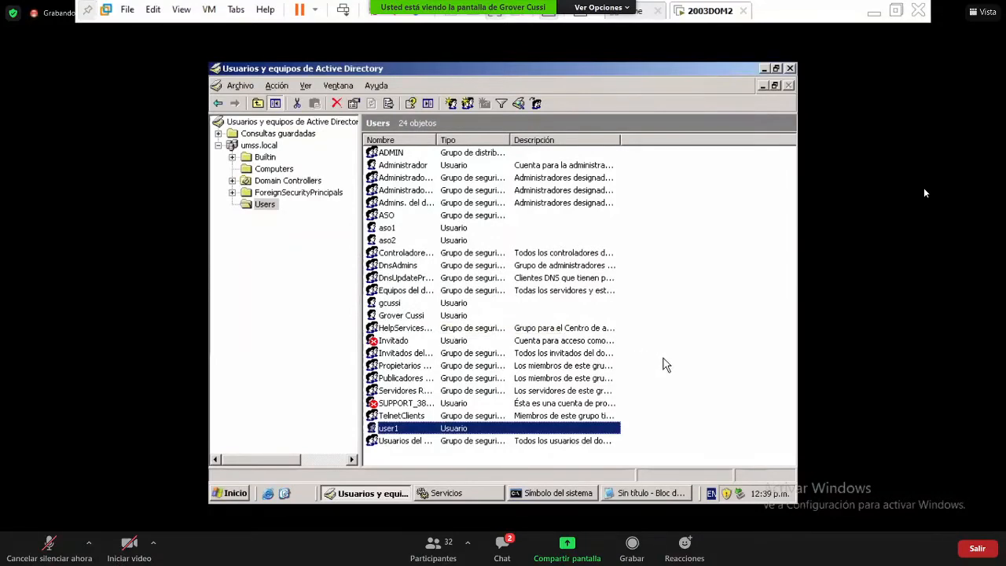
# - Start a new user in the Users container, entering user2 as its name and logon name
pyautogui.rightClick(664, 184)
pyautogui.moveTo(714, 223)
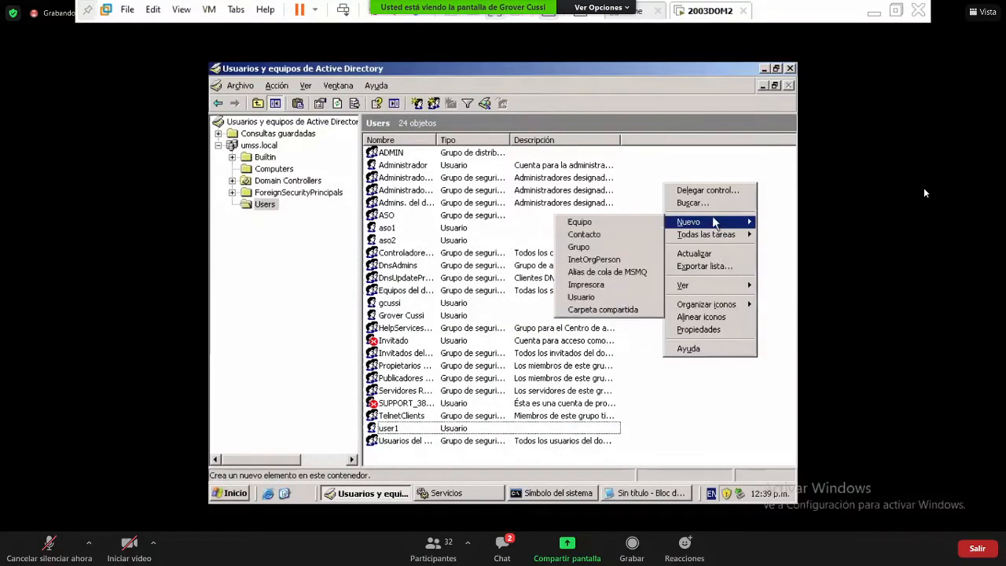
pyautogui.click(600, 298)
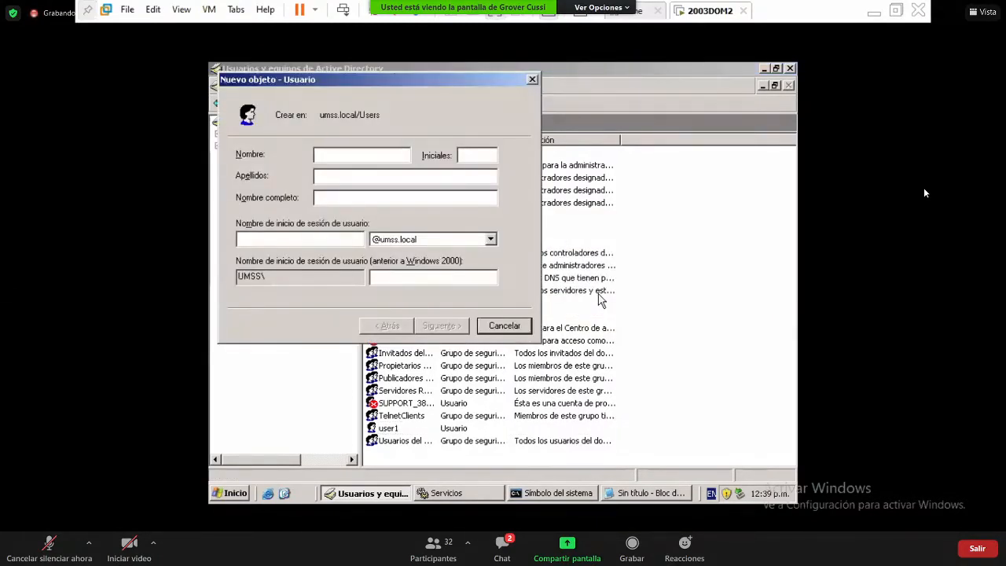
pyautogui.write('user2')
pyautogui.click(348, 239)
pyautogui.write('user')
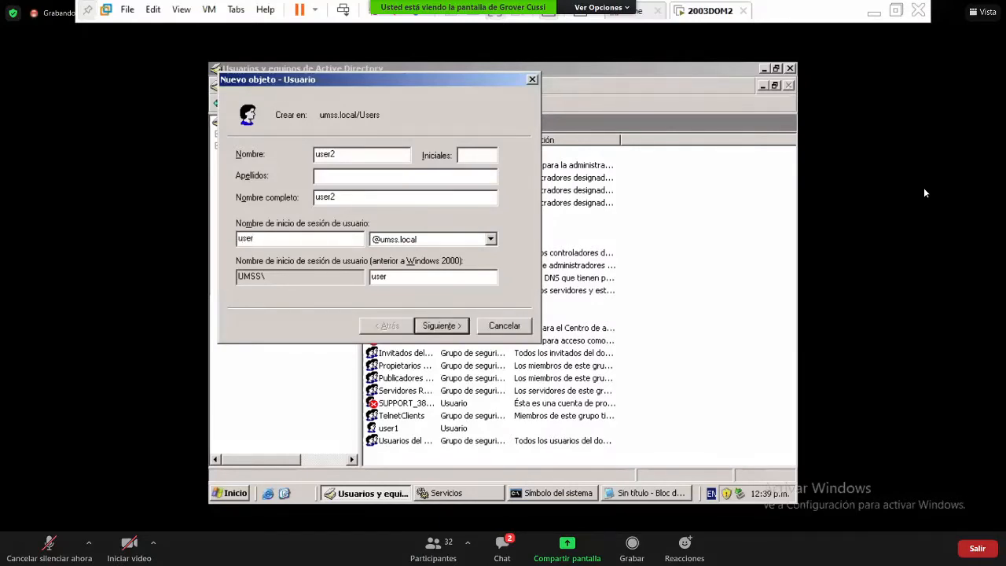
pyautogui.write('3')
pyautogui.click(427, 328)
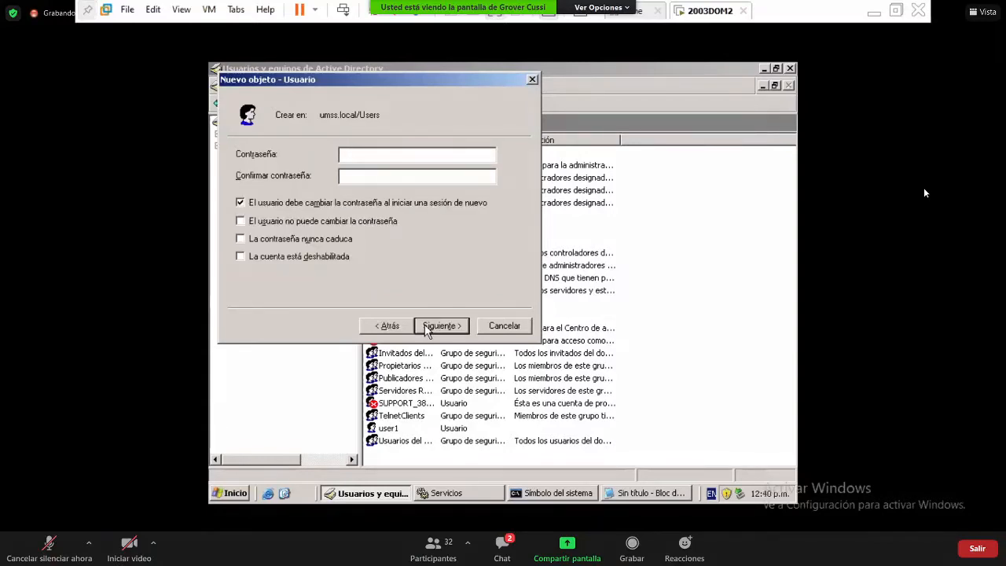
# - Turn off the forced password change, enter and confirm the account password, and finish
pyautogui.click(335, 206)
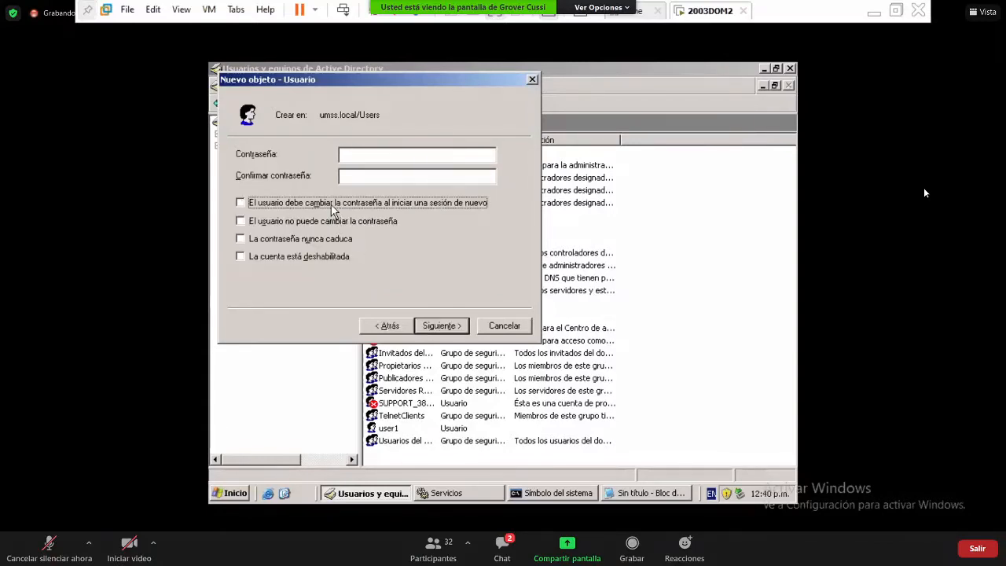
pyautogui.click(363, 154)
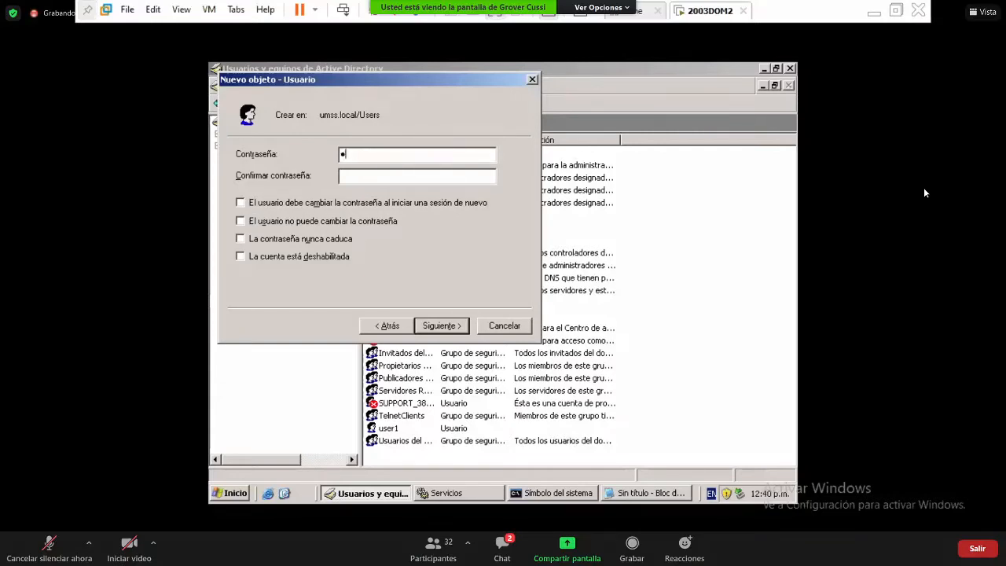
pyautogui.press('Tab')
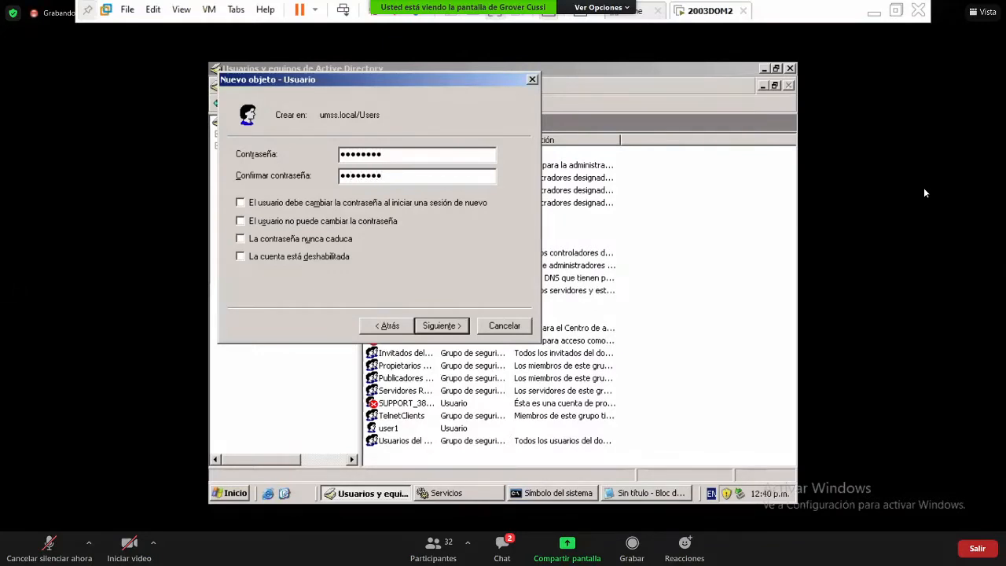
pyautogui.click(441, 326)
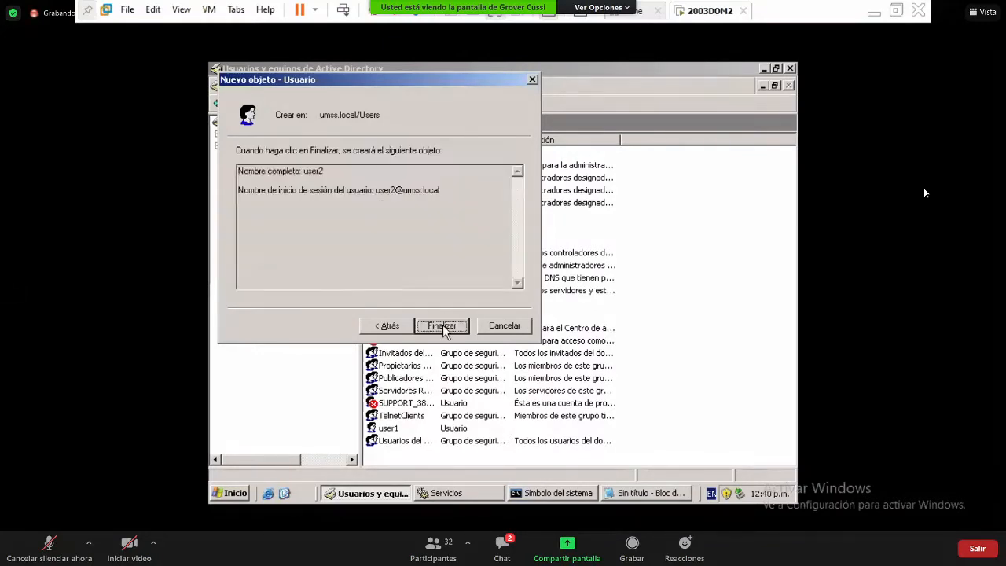
pyautogui.click(441, 326)
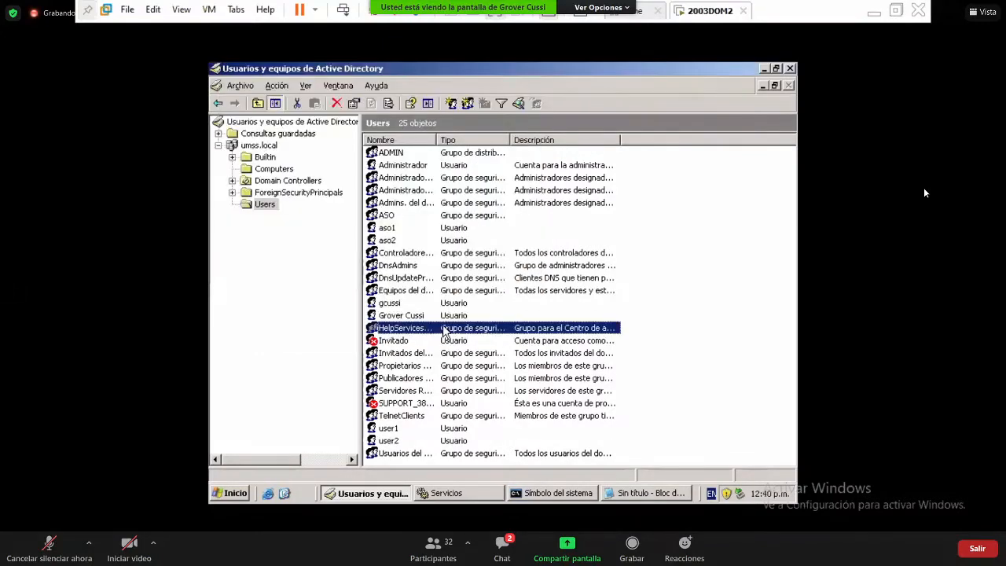
pyautogui.click(689, 360)
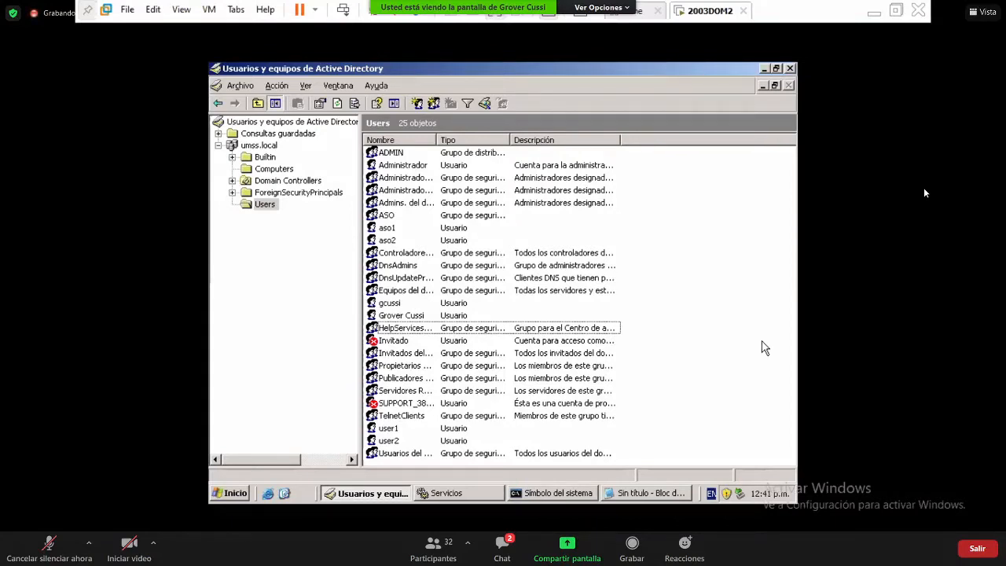
pyautogui.click(763, 348)
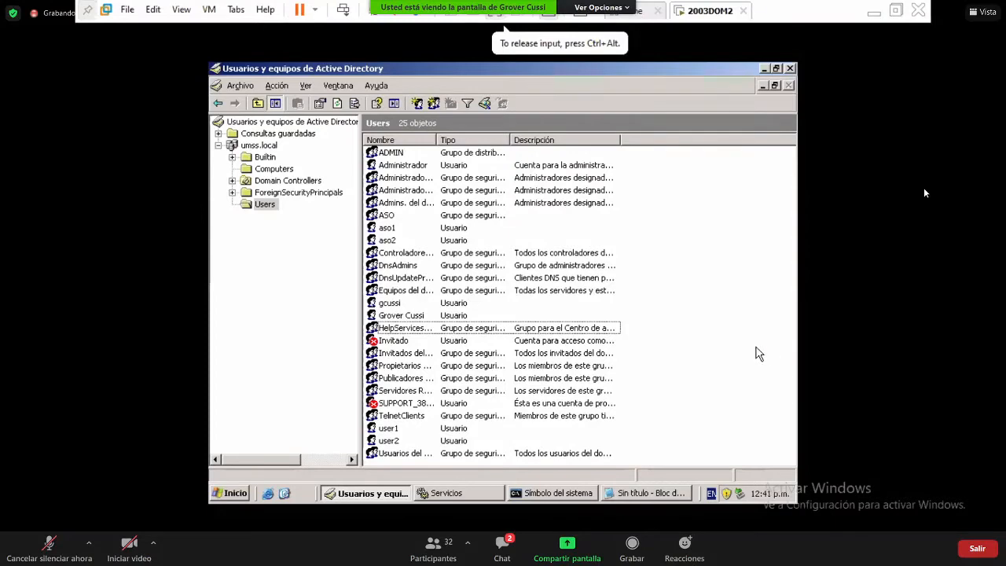
# - Start a new user in the Users container with user3 as its name and logon name
pyautogui.rightClick(677, 297)
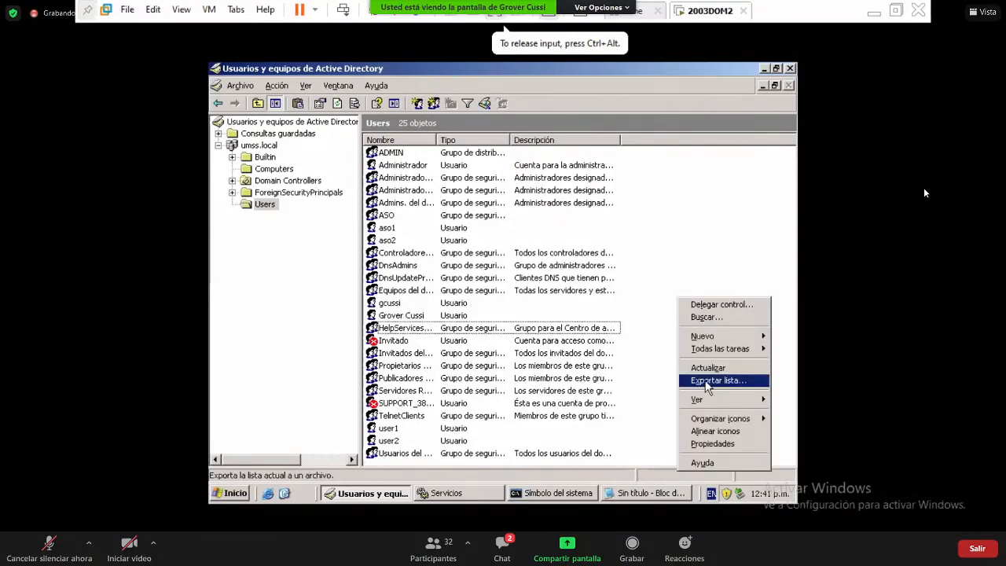
pyautogui.moveTo(711, 335)
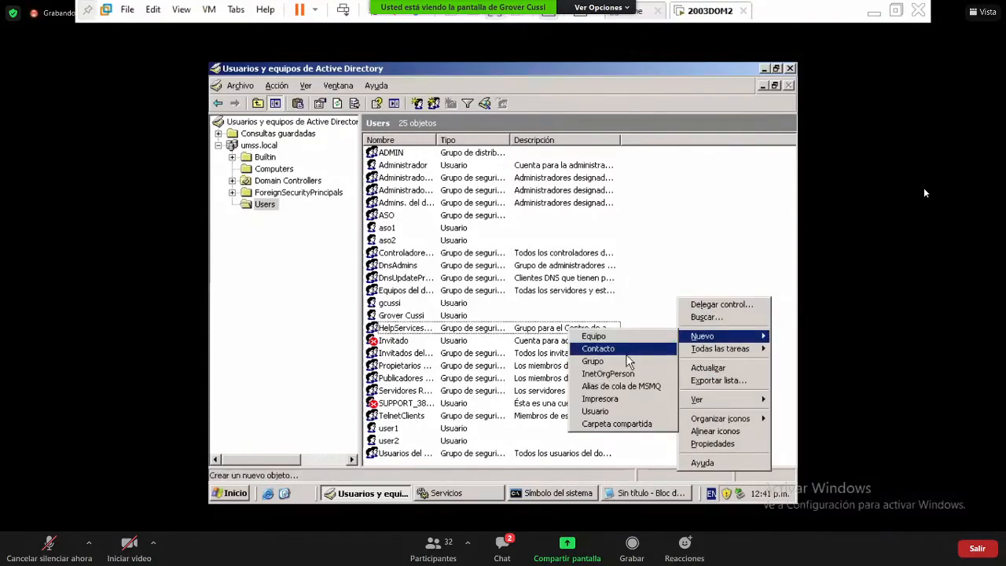
pyautogui.click(617, 416)
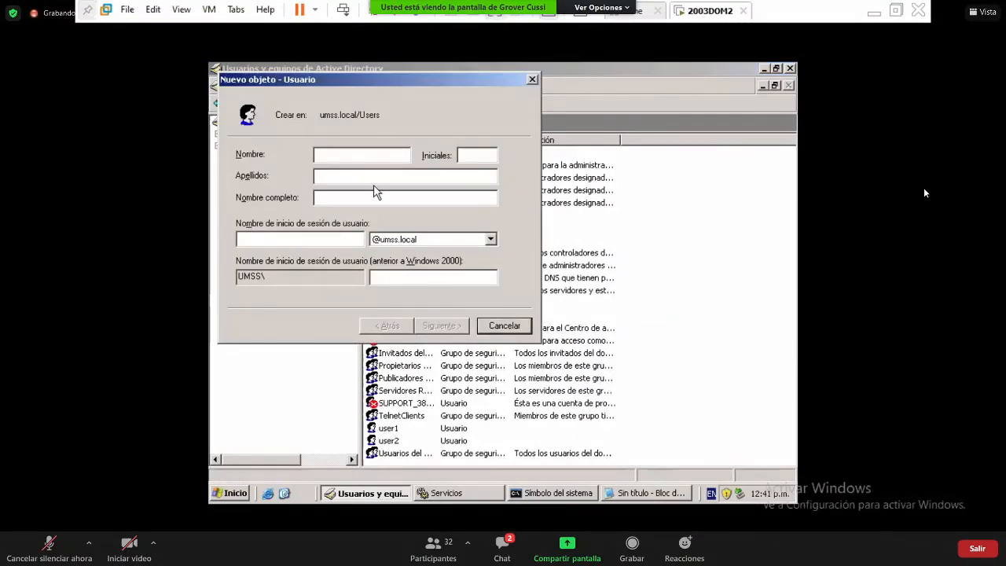
pyautogui.write('user3')
pyautogui.press('Tab')
pyautogui.press('Tab')
pyautogui.press('Tab')
pyautogui.write('user3')
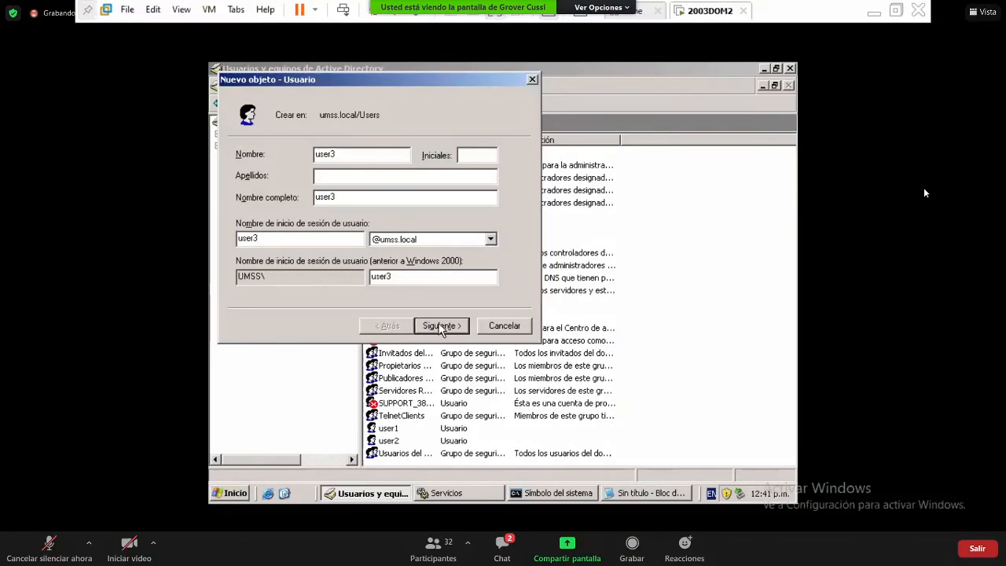
pyautogui.click(441, 326)
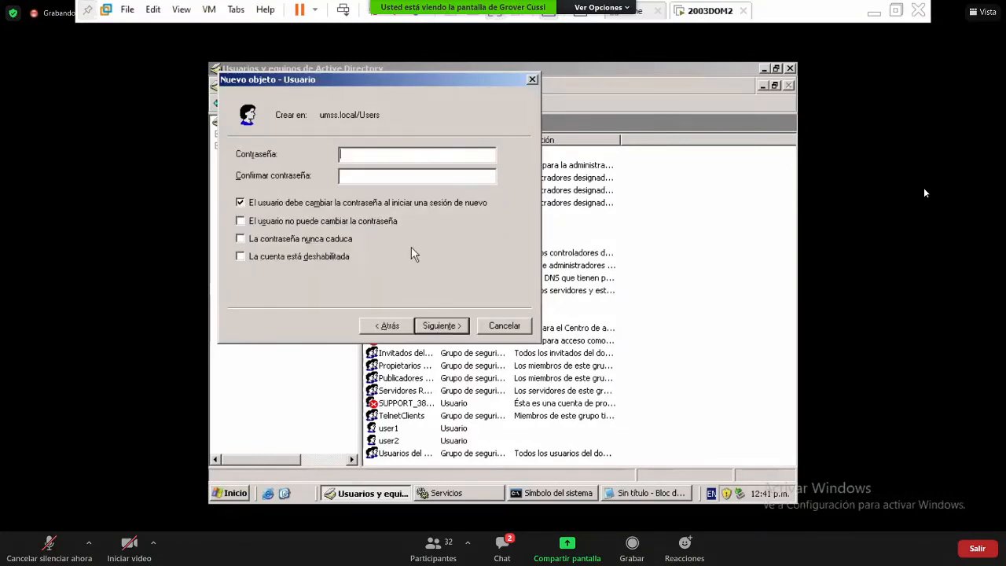
# - Turn off the forced password change, set and confirm the account password, and finish
pyautogui.doubleClick(398, 202)
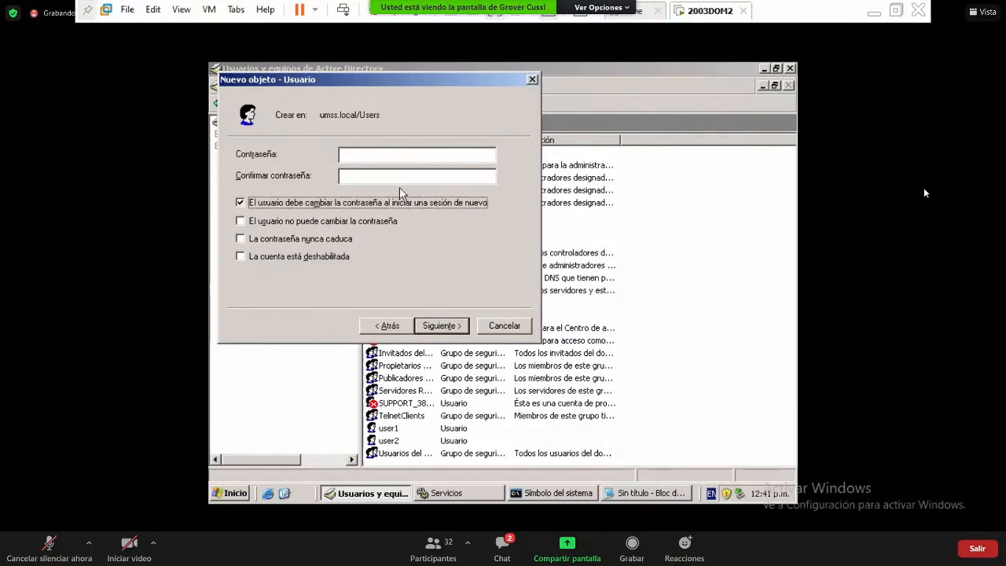
pyautogui.click(398, 202)
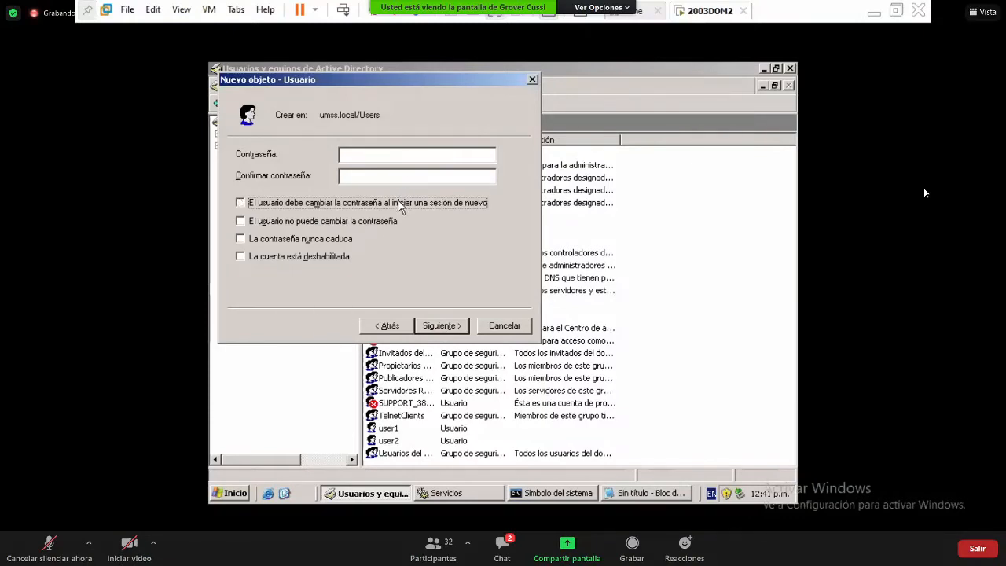
pyautogui.click(404, 155)
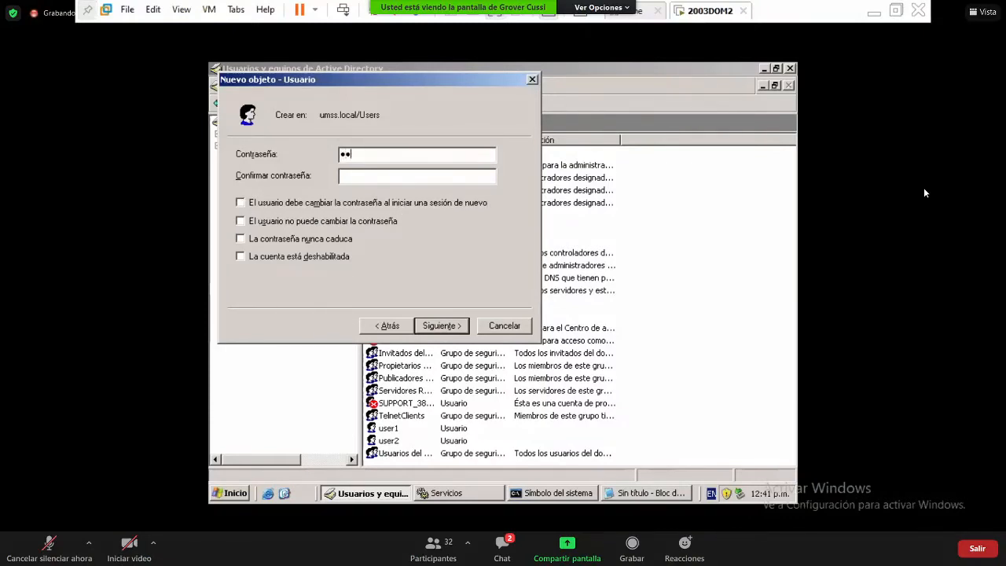
pyautogui.press('Tab')
pyautogui.press('Return')
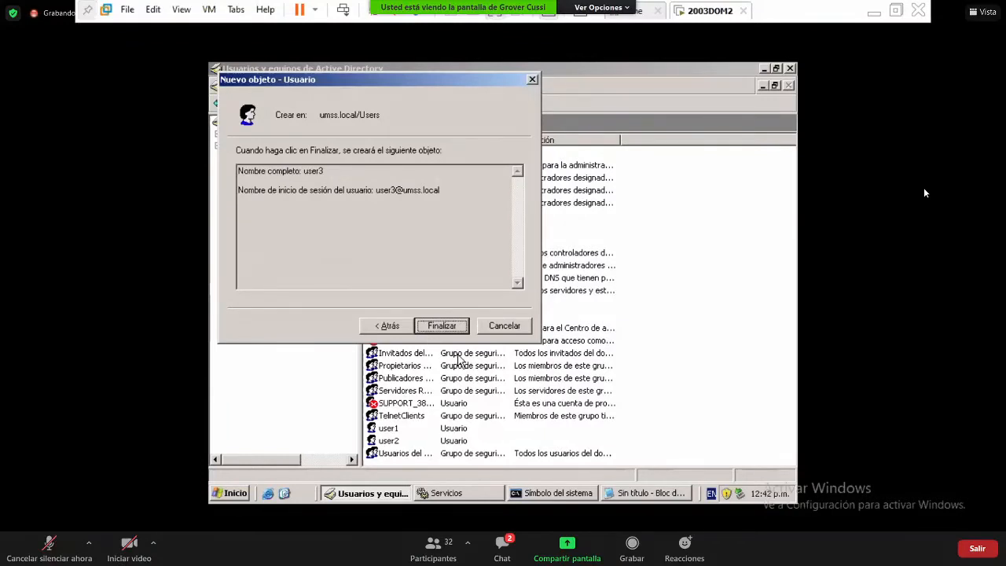
pyautogui.click(454, 329)
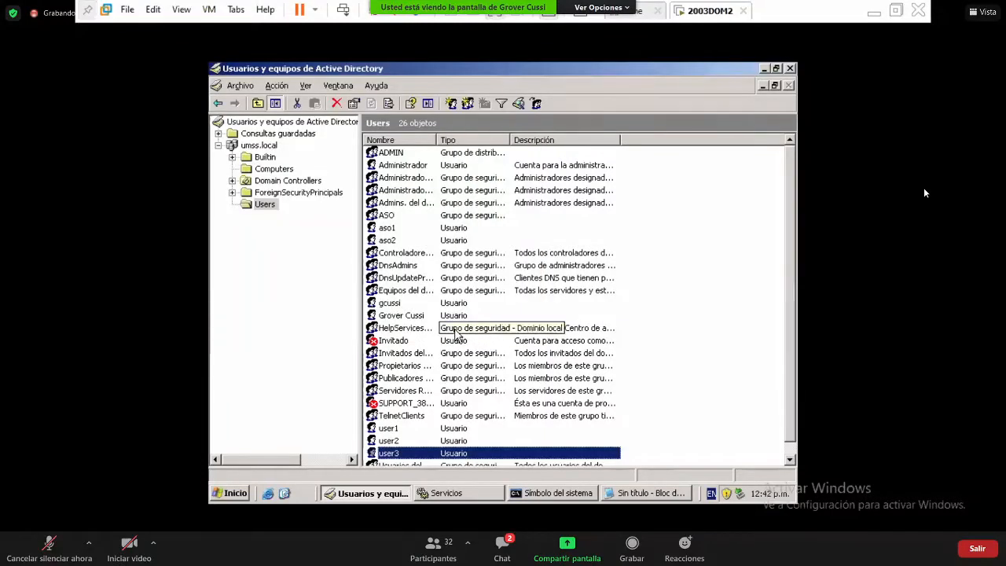
# - Bring Notepad forward and type 'smbclient /' on a new line below the note
pyautogui.click(618, 495)
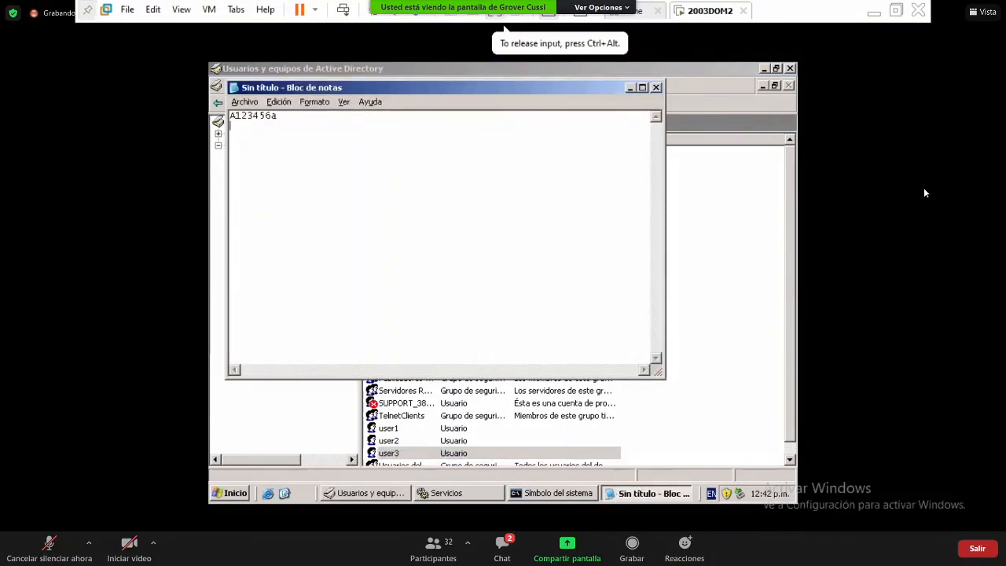
pyautogui.press('Return')
pyautogui.press('Return')
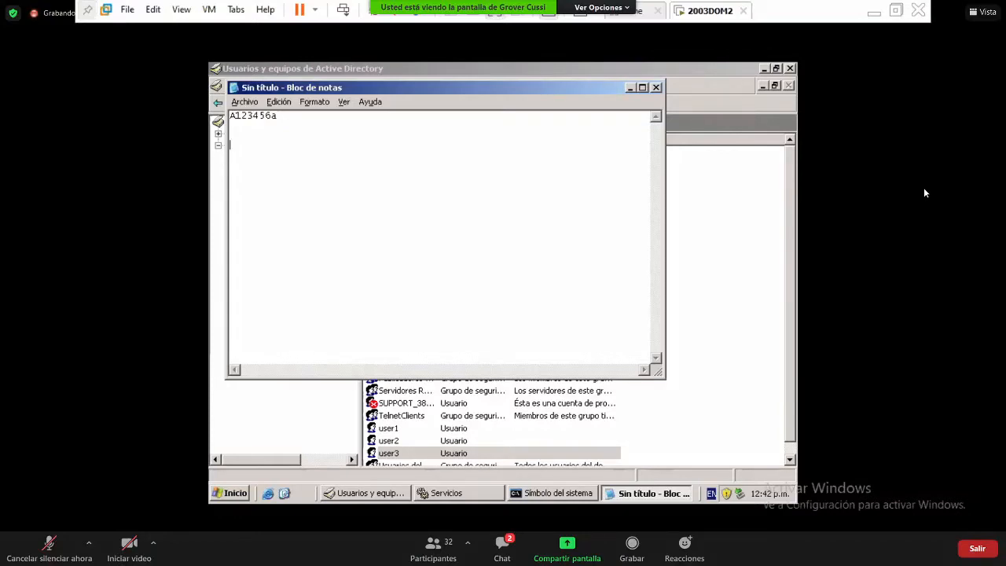
pyautogui.write('smbclient /')
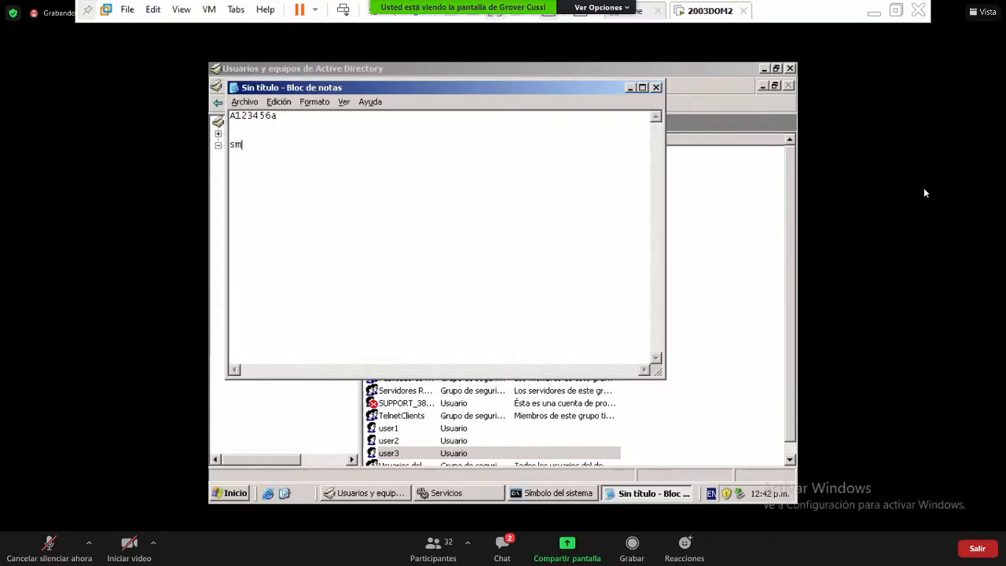
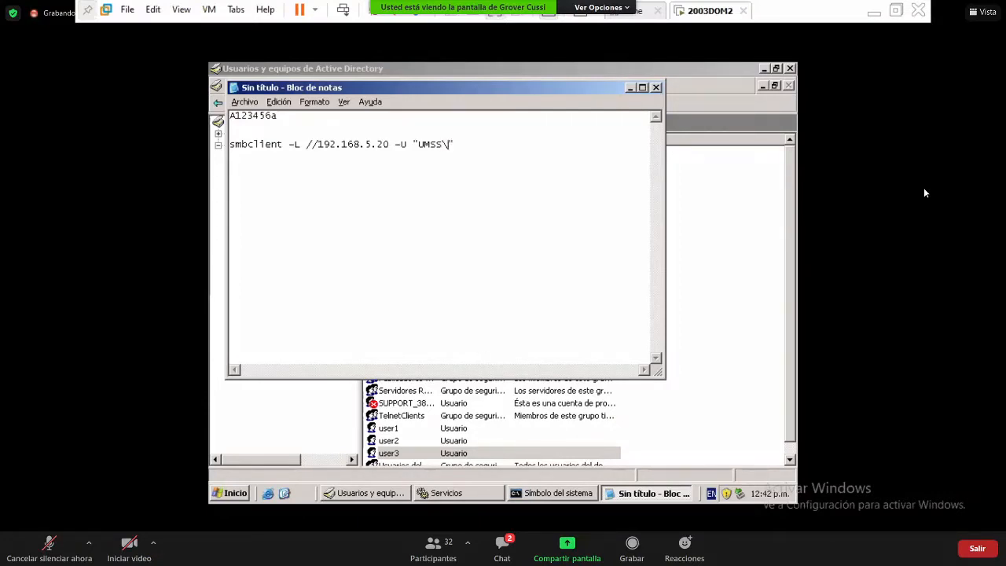
# - Complete the Notepad line as smbclient -L //192.168.5.20 -U "UMSS\user3"
pyautogui.write('user3')
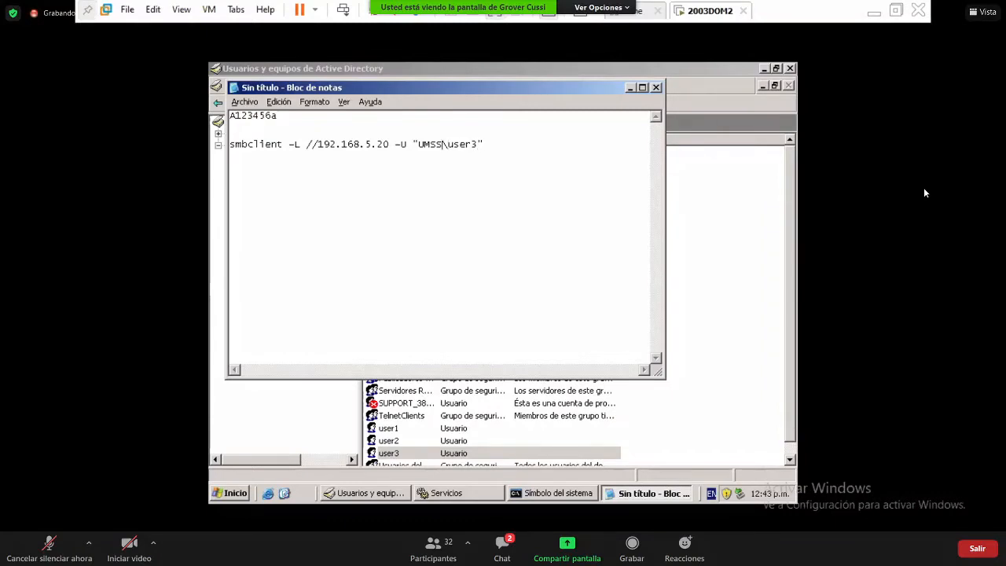
# - Replace UMSS with umss.local so the command reads umss.local\user3, then select umss.local
pyautogui.press('Left')
pyautogui.press('Left')
pyautogui.press('Left')
pyautogui.press('Left')
pyautogui.press('Left')
pyautogui.press('Left')
pyautogui.press('BackSpace')
pyautogui.press('BackSpace')
pyautogui.press('BackSpace')
pyautogui.press('BackSpace')
pyautogui.write('umss.local')
pyautogui.moveTo(477, 144); pyautogui.dragTo(419, 139)
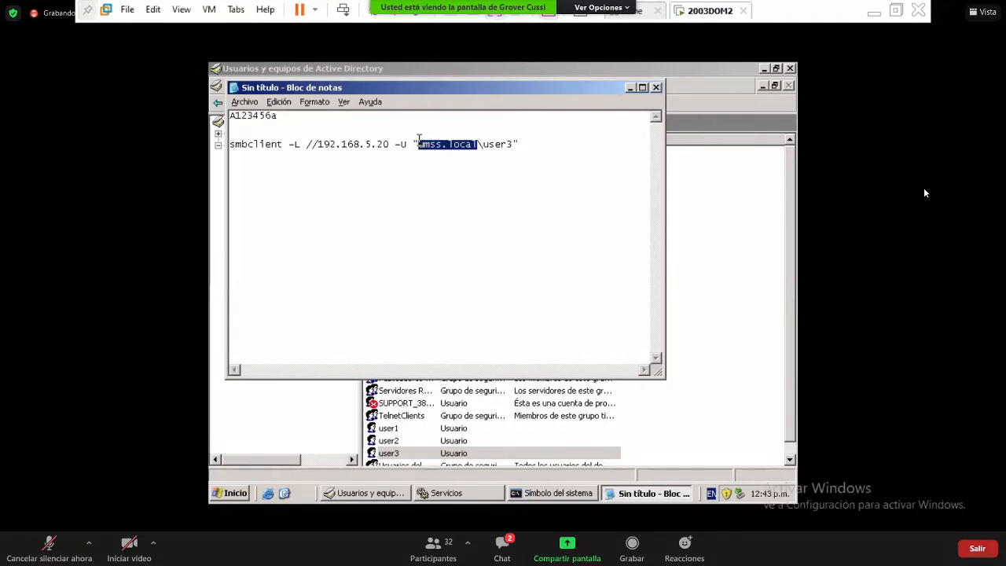
pyautogui.moveTo(419, 144); pyautogui.dragTo(480, 147)
# - Minimize Notepad and move through the entries in the Users list
pyautogui.click(630, 88)
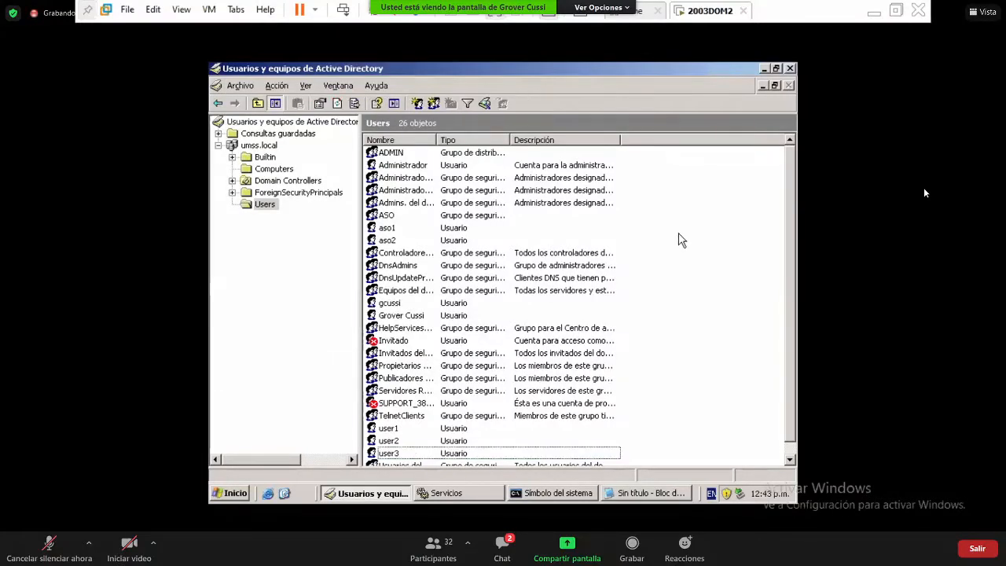
pyautogui.press('Up')
pyautogui.press('Up')
pyautogui.press('Up')
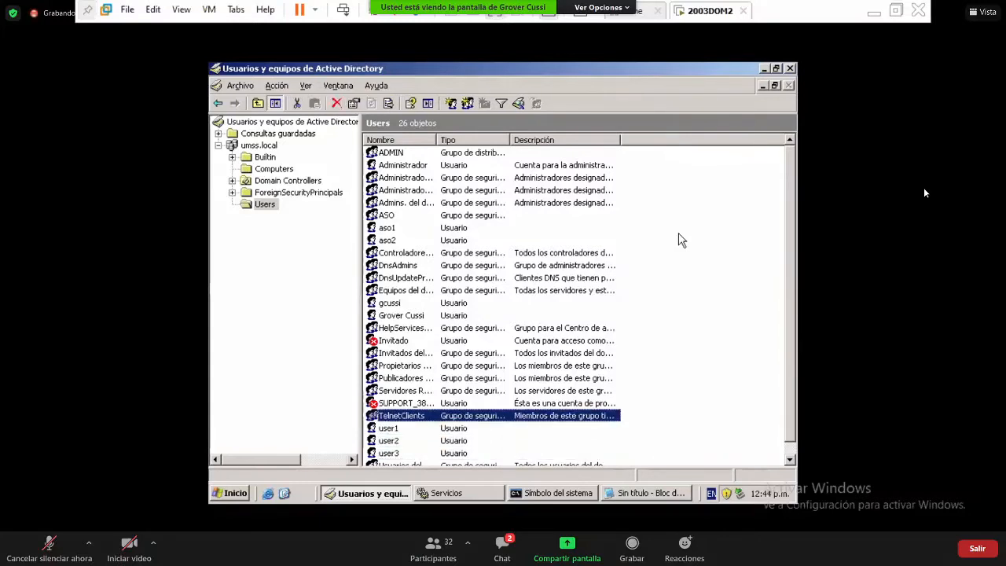
pyautogui.press('Down')
pyautogui.press('Down')
pyautogui.press('Down')
pyautogui.press('Up')
pyautogui.press('Up')
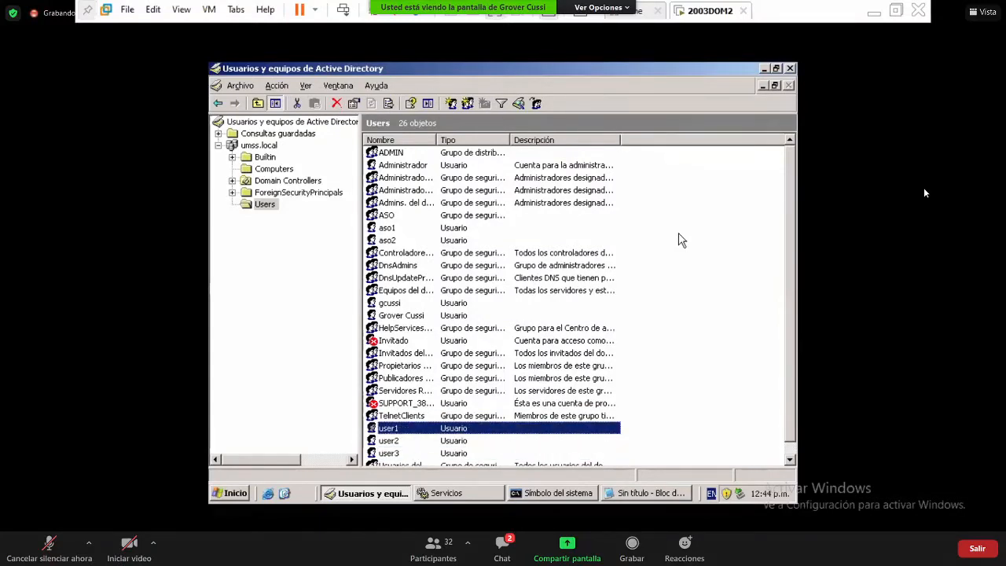
pyautogui.click(681, 240)
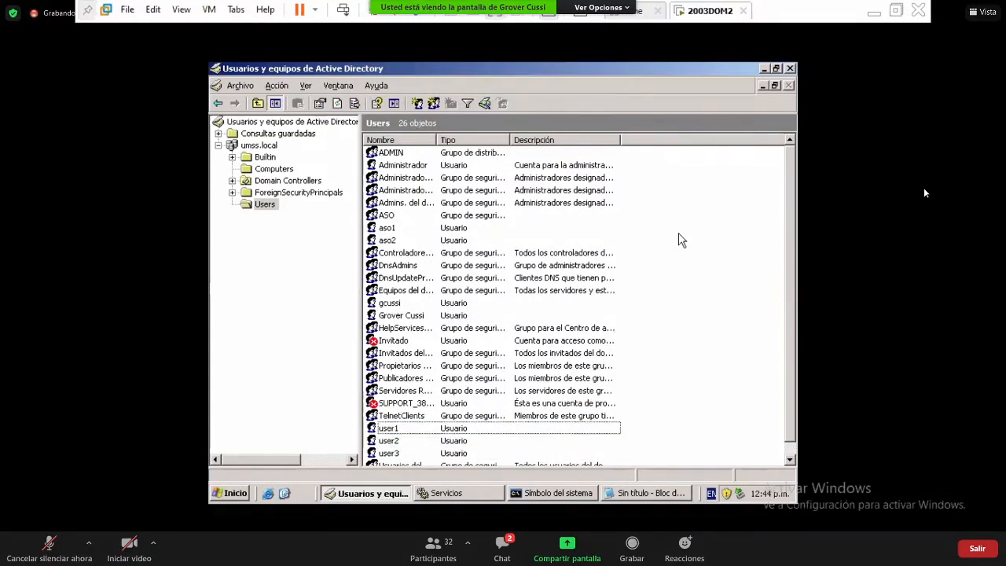
# - Start a new group named grupo2 via Nuevo > Grupo, then release the VM to the host desktop
pyautogui.rightClick(681, 240)
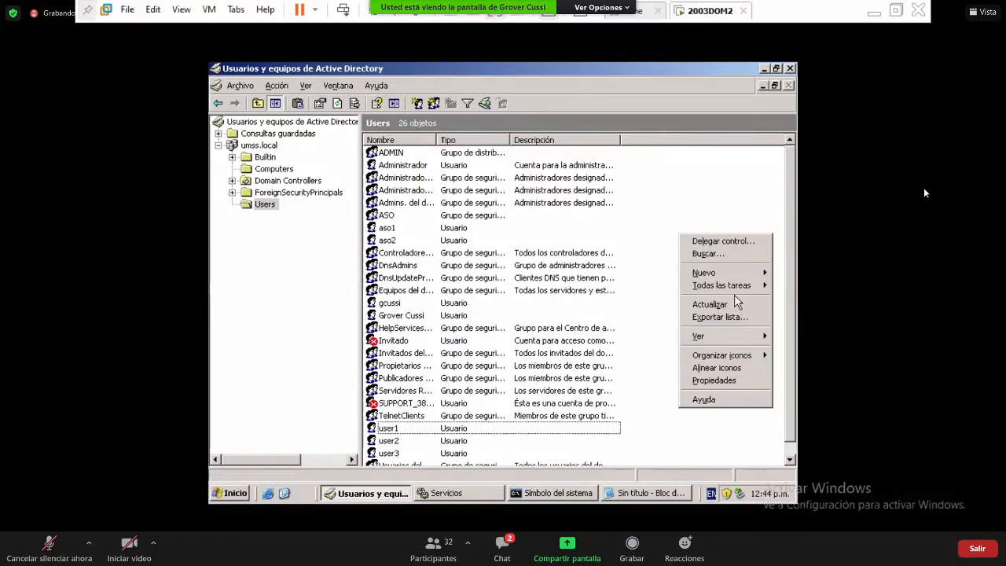
pyautogui.moveTo(739, 275)
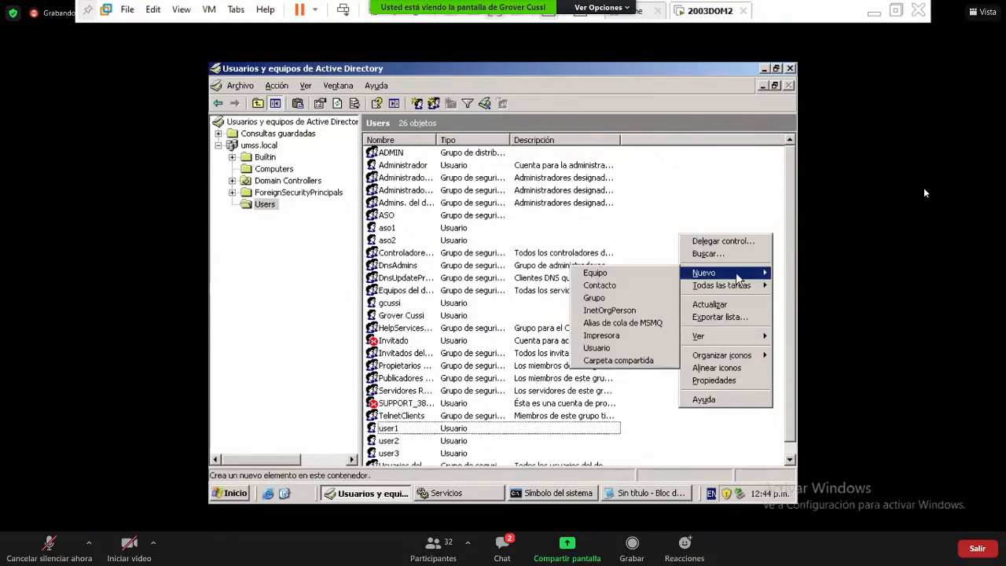
pyautogui.click(626, 299)
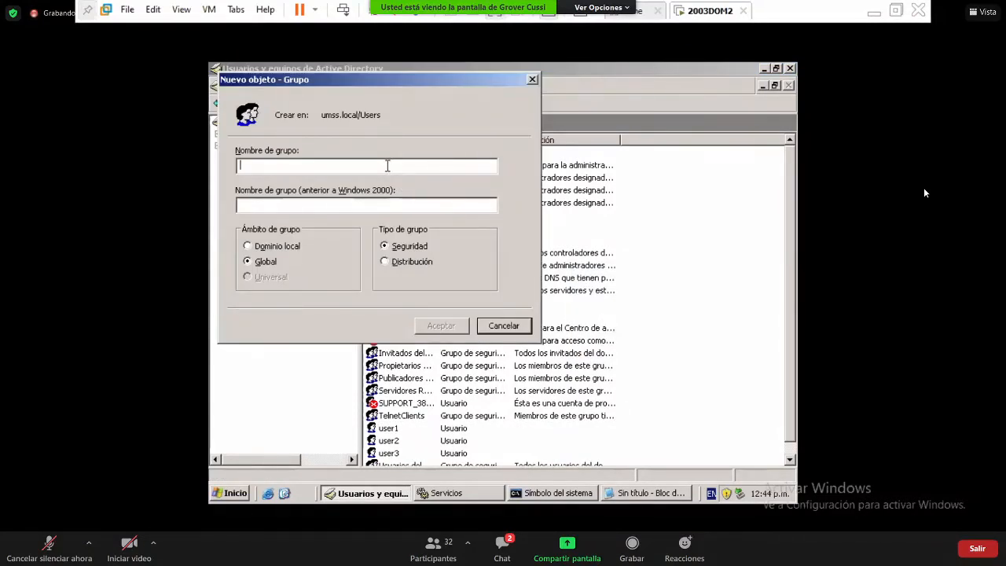
pyautogui.write('grupo2')
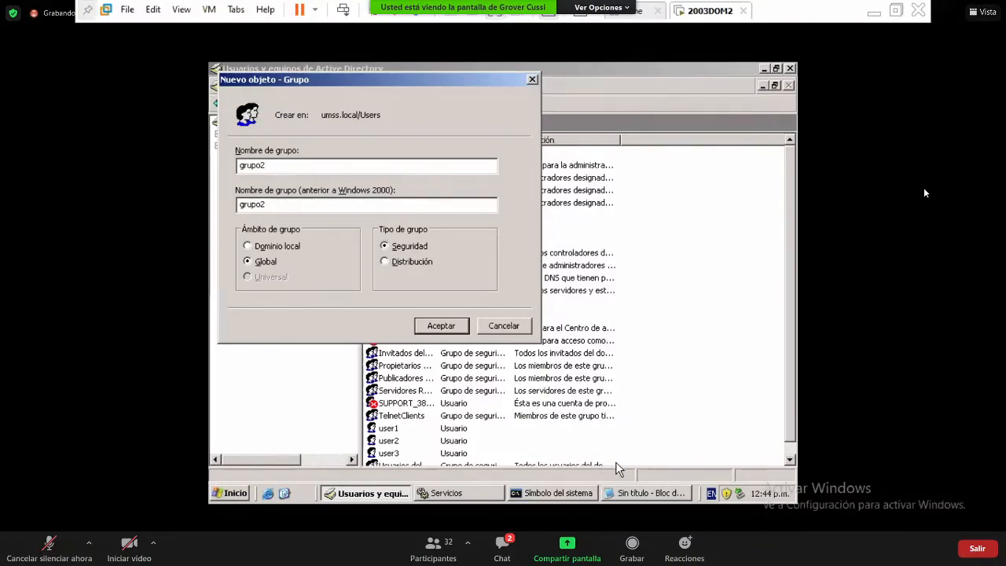
pyautogui.hotkey('ctrl', 'alt')
pyautogui.press('super+d')
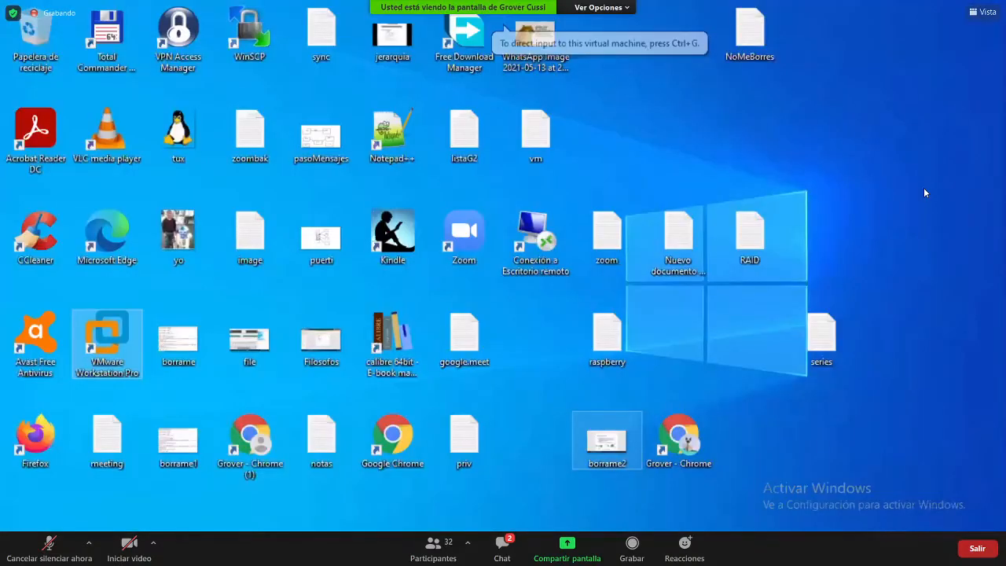
# - Draw a second triangle below the first, its apex touching the first triangle's lower-right corner
pyautogui.press('super+d')
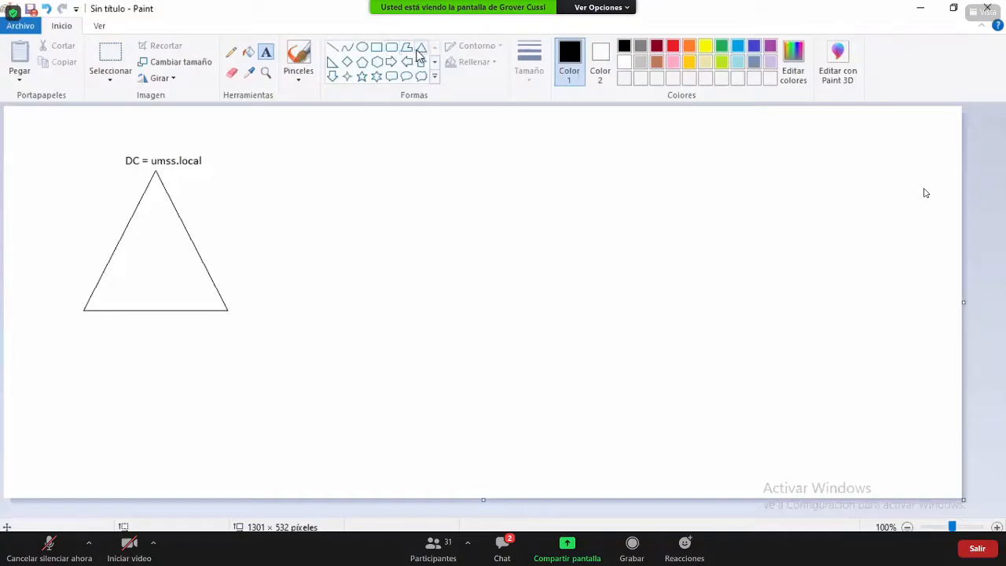
pyautogui.click(421, 48)
pyautogui.moveTo(265, 321); pyautogui.dragTo(124, 444)
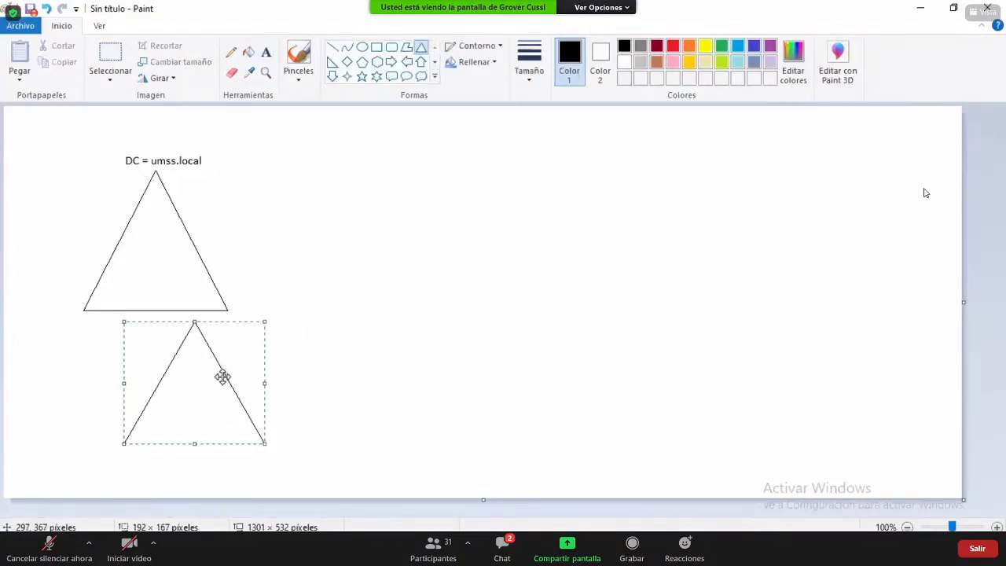
pyautogui.moveTo(222, 375); pyautogui.dragTo(257, 367)
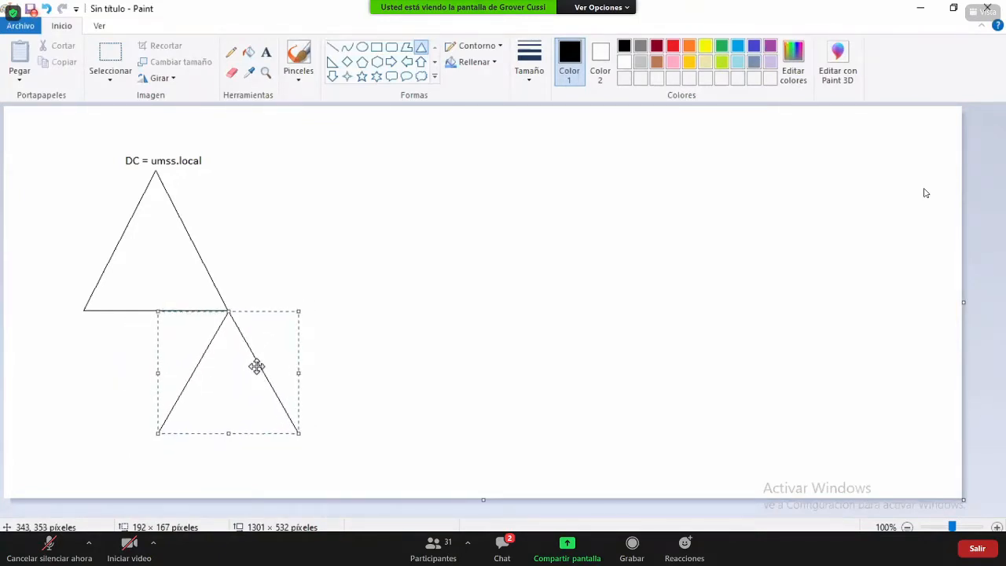
pyautogui.click(397, 347)
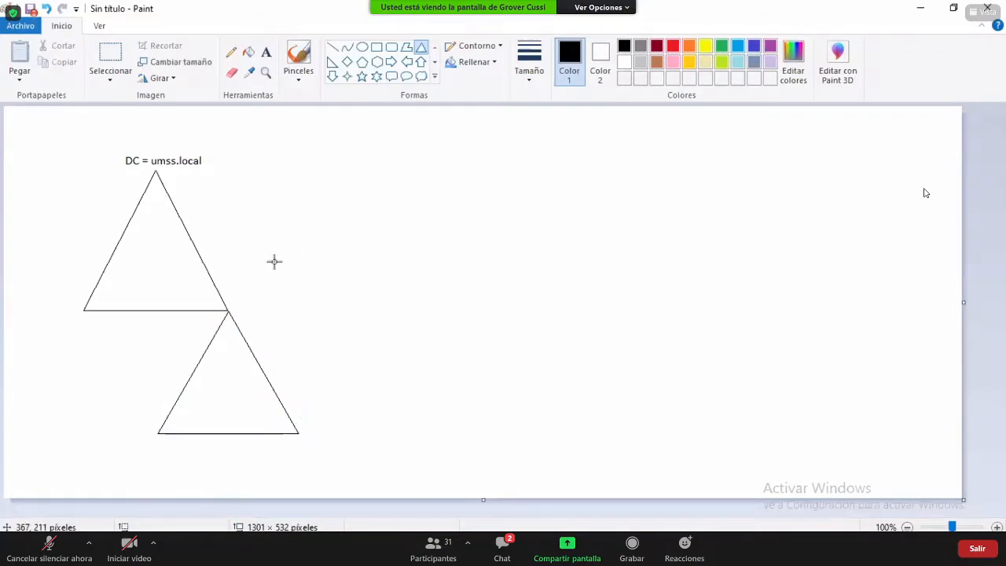
pyautogui.click(266, 52)
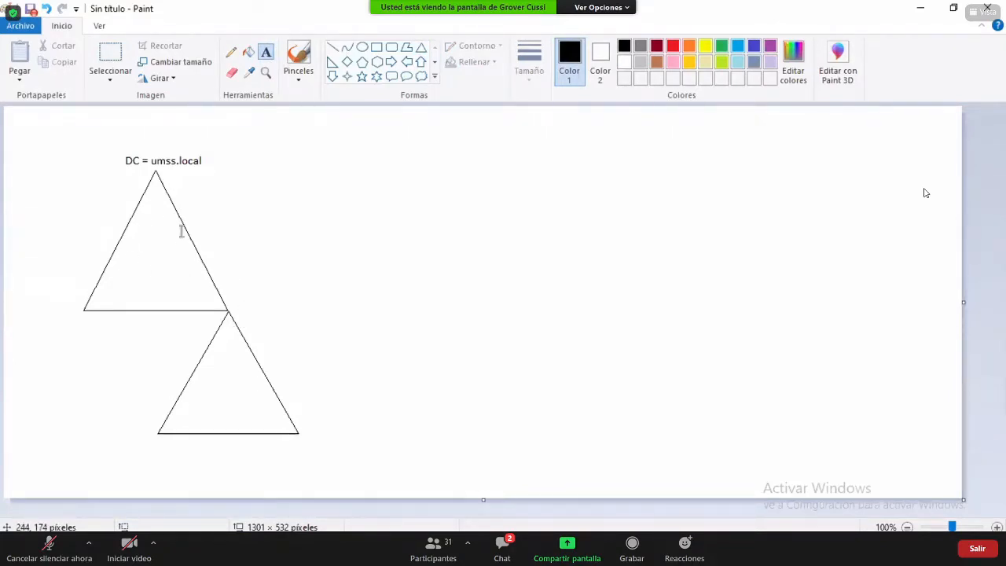
# - Label the shared vertex 'DC = fcyt.umss.local' and add 'user1, user2, user3...' in the upper triangle
pyautogui.click(231, 307)
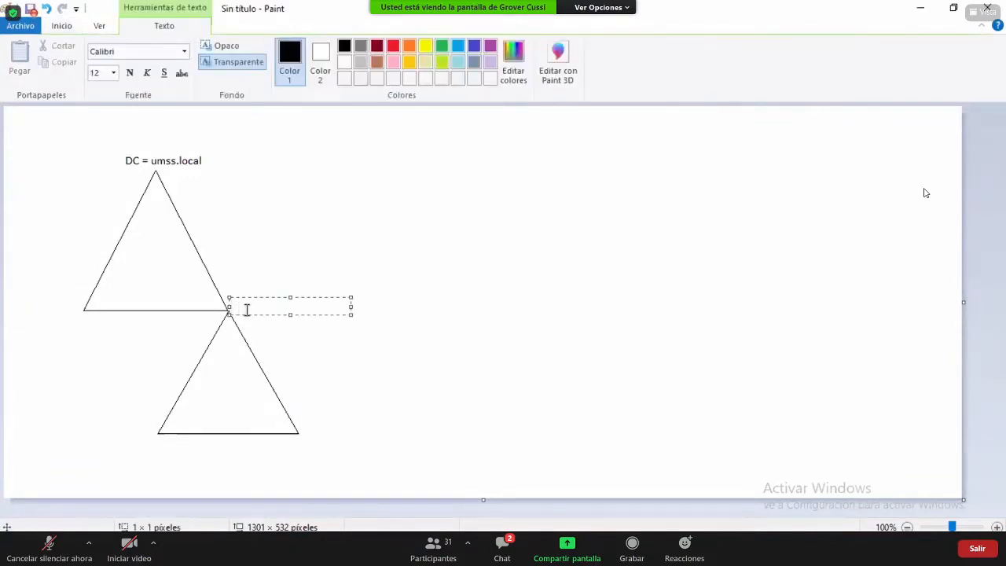
pyautogui.write('DC =')
pyautogui.write('fcyt.')
pyautogui.write('umss.local')
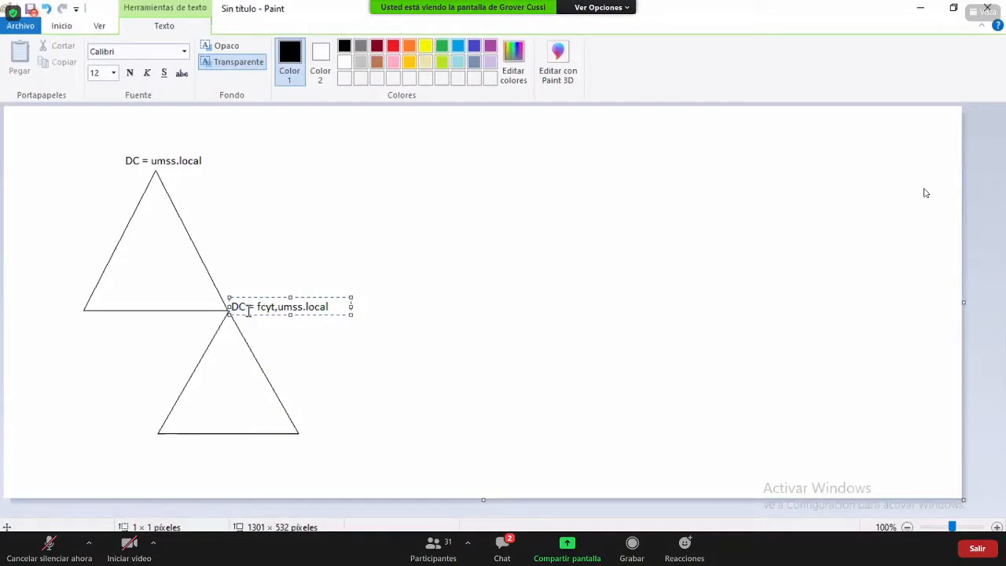
pyautogui.click(410, 373)
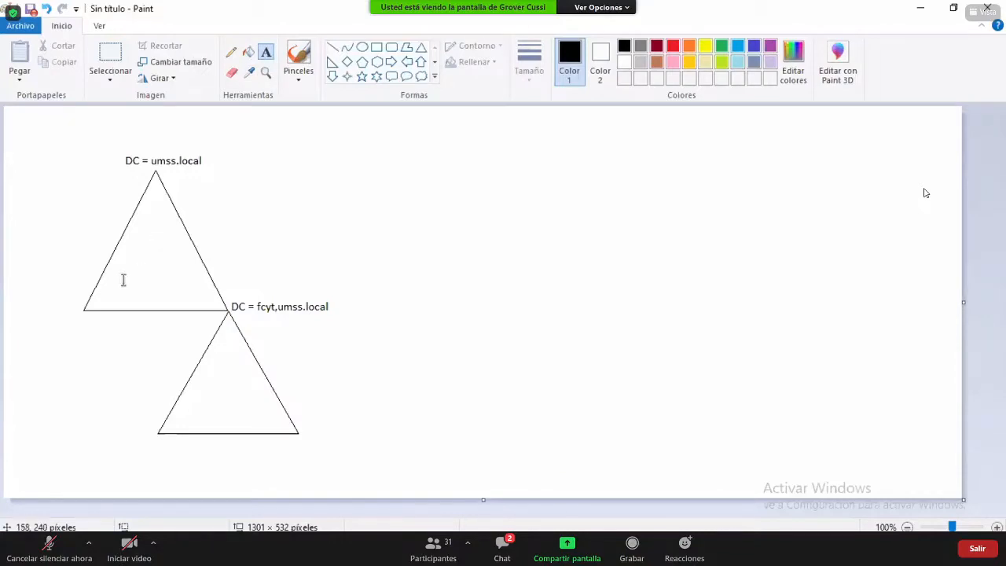
pyautogui.click(102, 299)
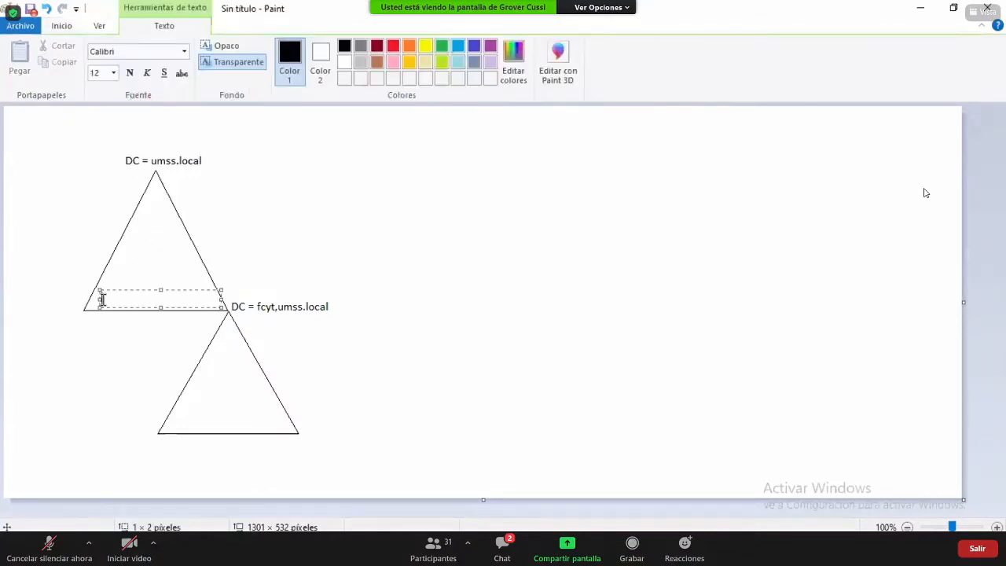
pyautogui.write('user1, user2')
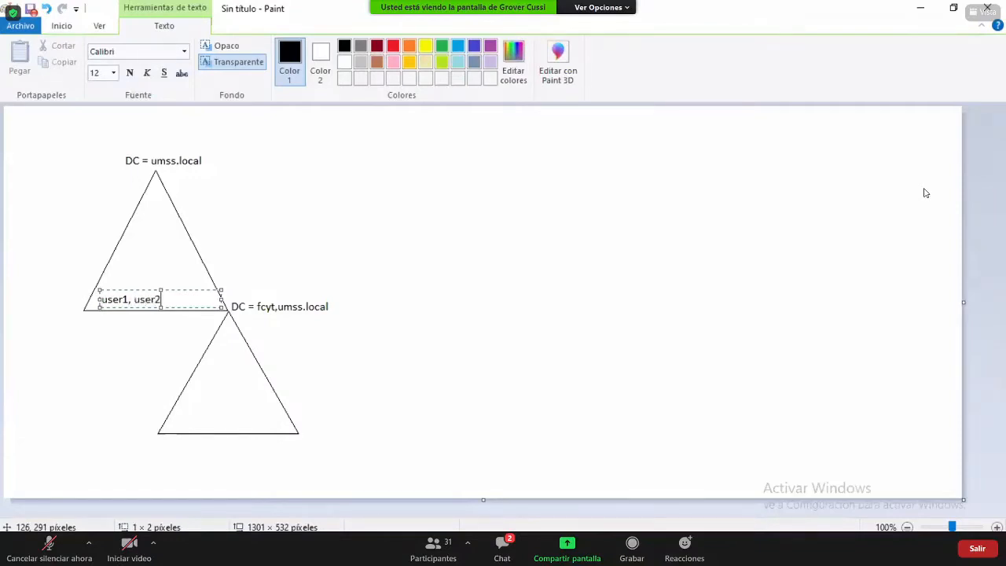
pyautogui.write(', user3...')
pyautogui.click(113, 267)
# - Add the label 'grupo2, grupo1...' inside the upper triangle and return to the VM
pyautogui.click(113, 267)
pyautogui.write('grupo')
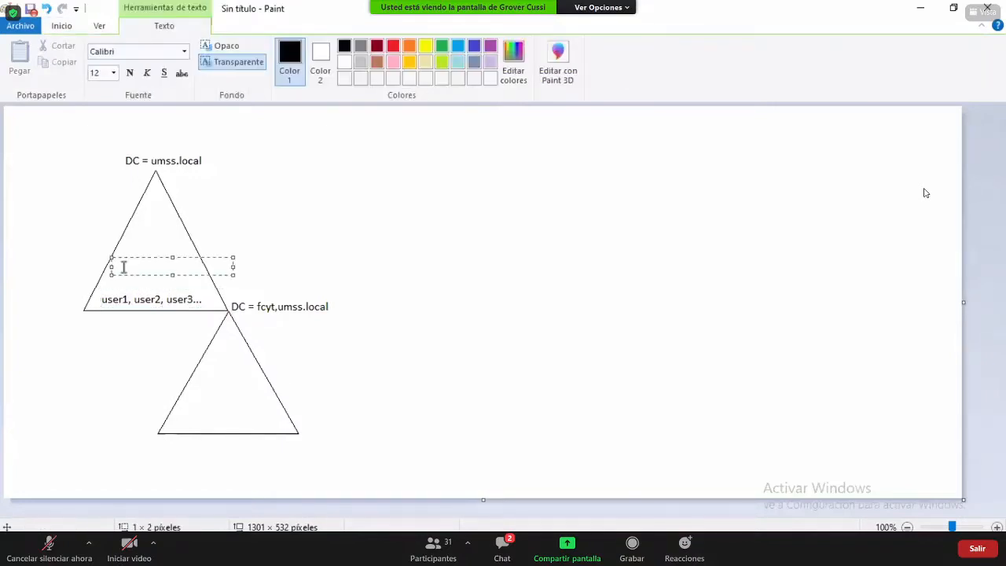
pyautogui.write('2, grupos')
pyautogui.press('BackSpace')
pyautogui.press('BackSpace')
pyautogui.press('BackSpace')
pyautogui.write('po1,...')
pyautogui.press('BackSpace')
pyautogui.press('BackSpace')
pyautogui.press('BackSpace')
pyautogui.write('...')
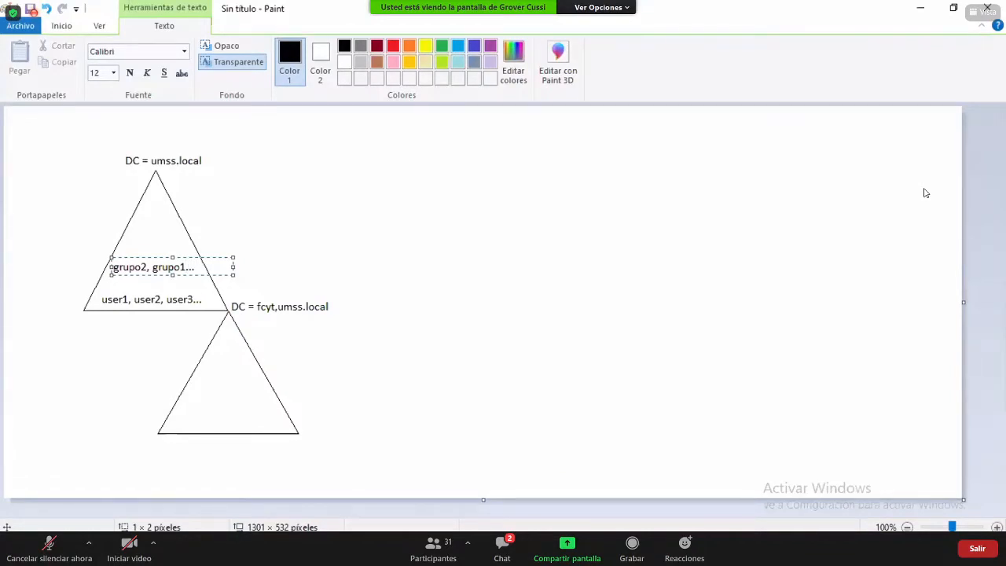
pyautogui.click(378, 241)
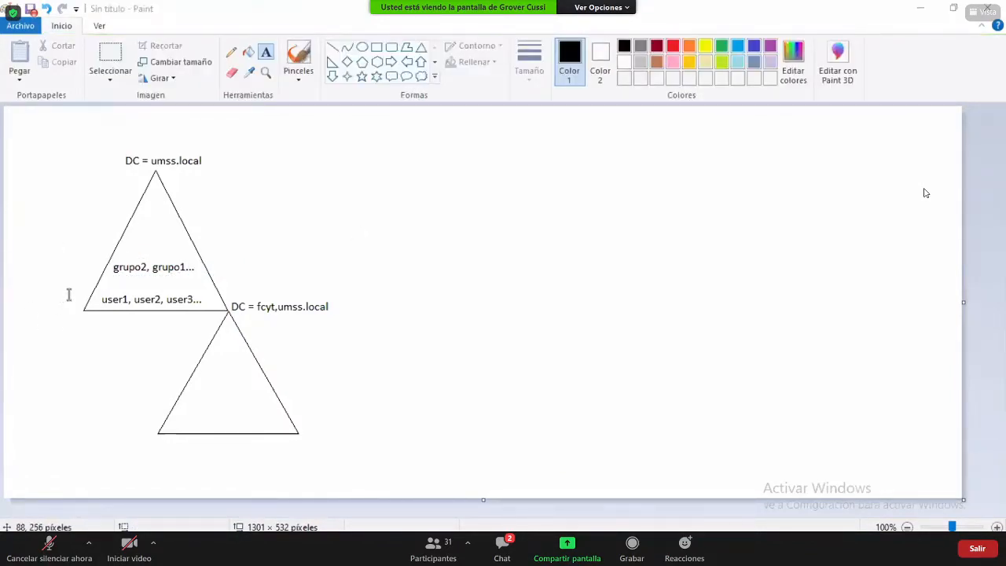
pyautogui.hotkey('alt', 'Tab')
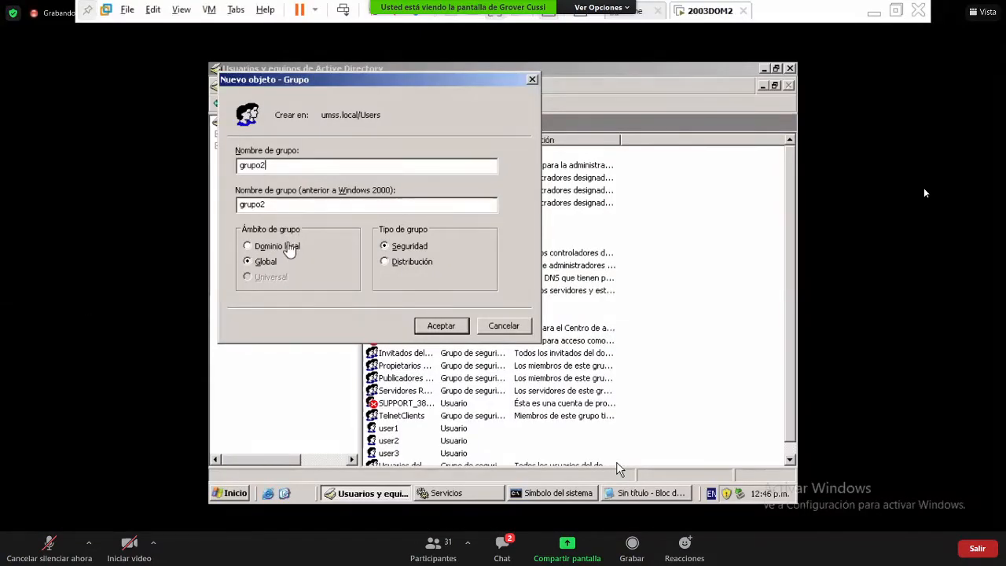
pyautogui.hotkey('alt', 'Tab')
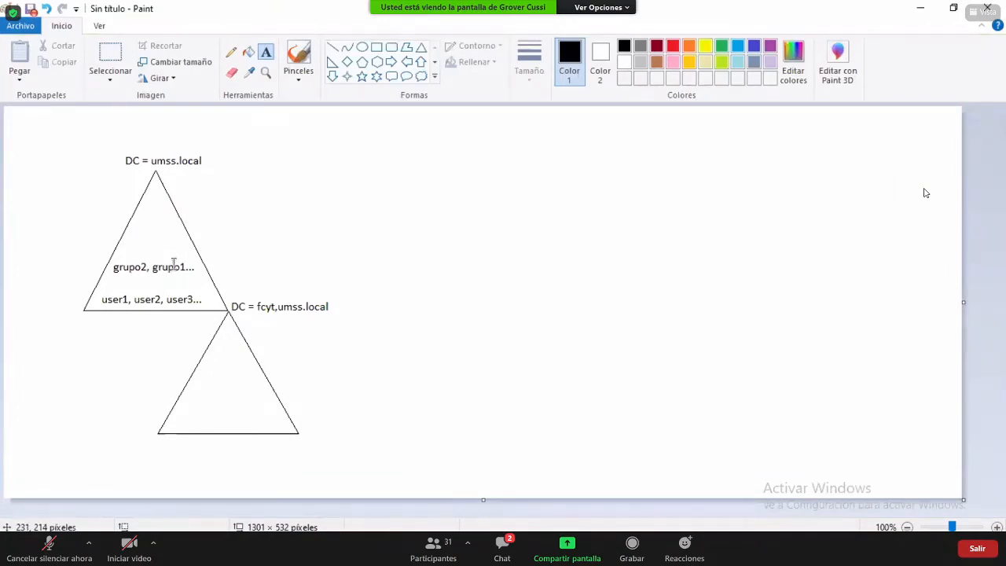
pyautogui.hotkey('alt', 'Tab')
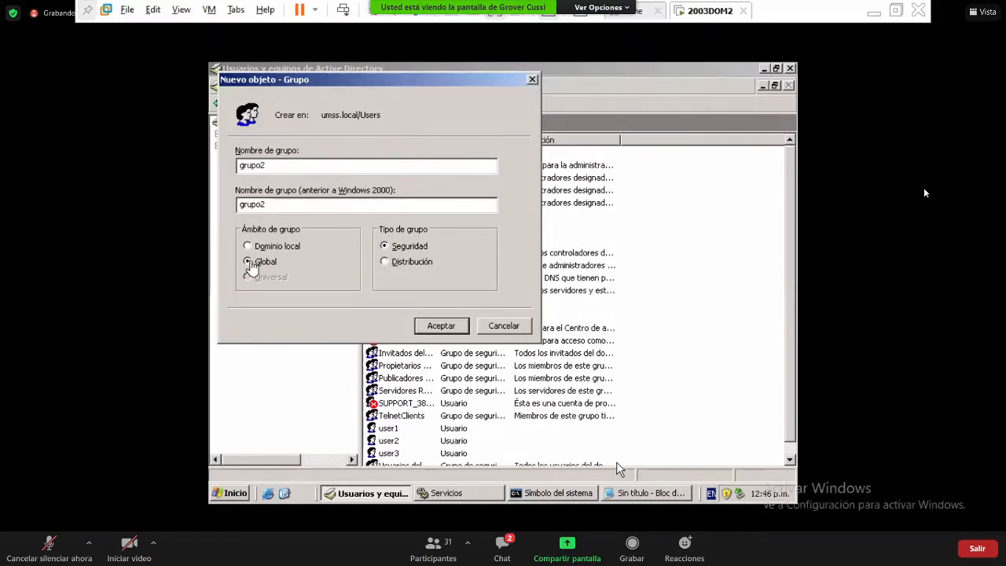
pyautogui.hotkey('alt', 'Tab')
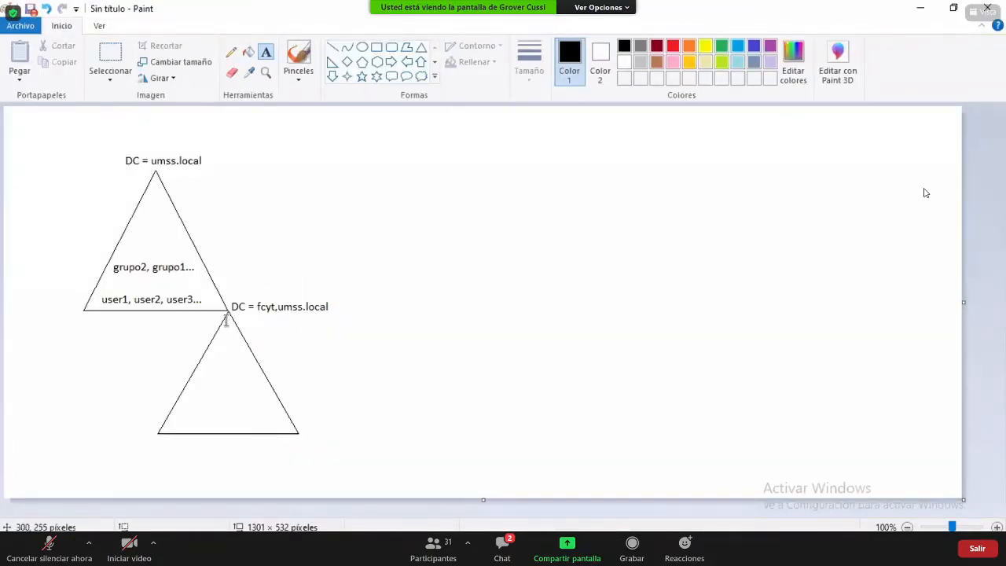
pyautogui.click(362, 47)
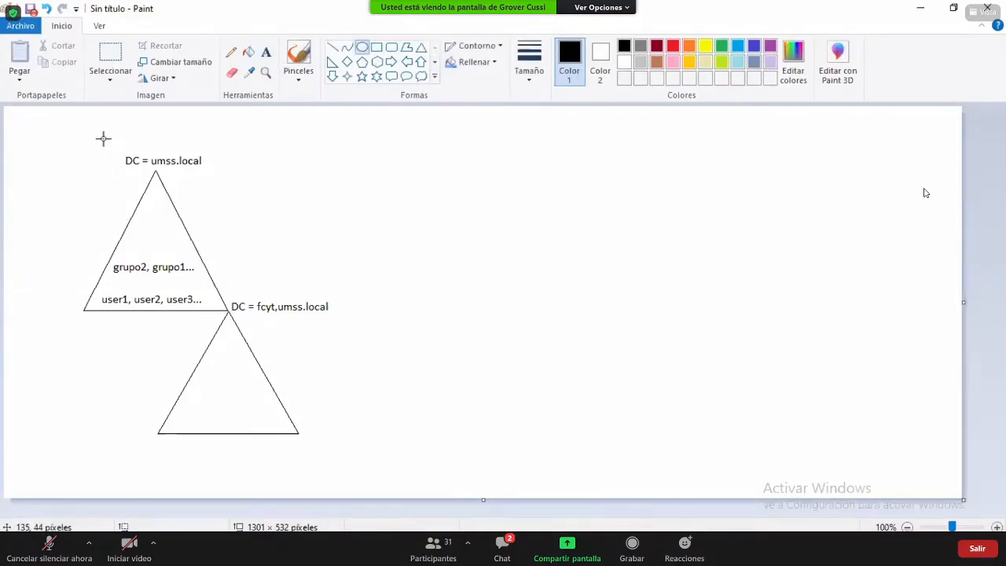
pyautogui.moveTo(124, 135); pyautogui.dragTo(366, 476)
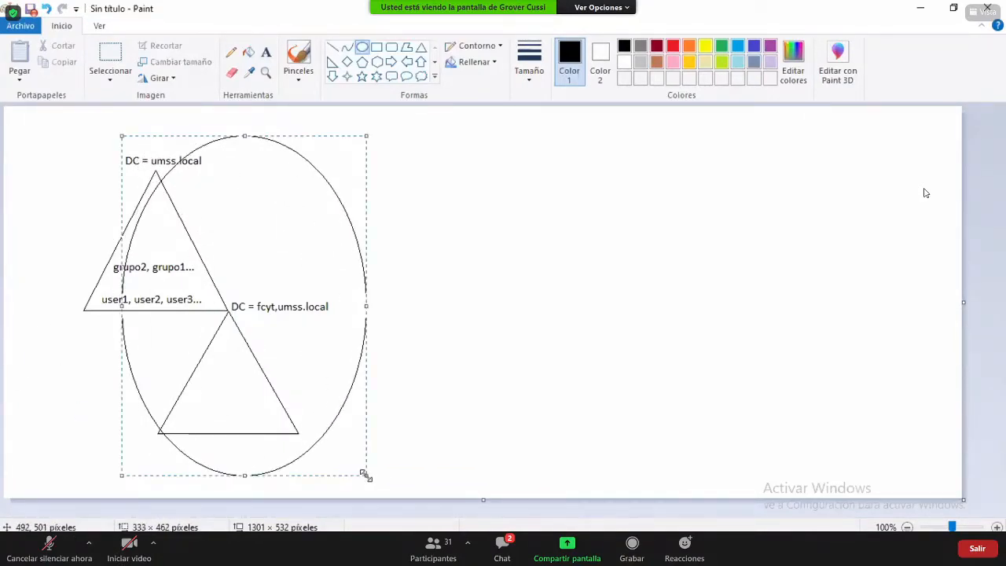
pyautogui.press('Delete')
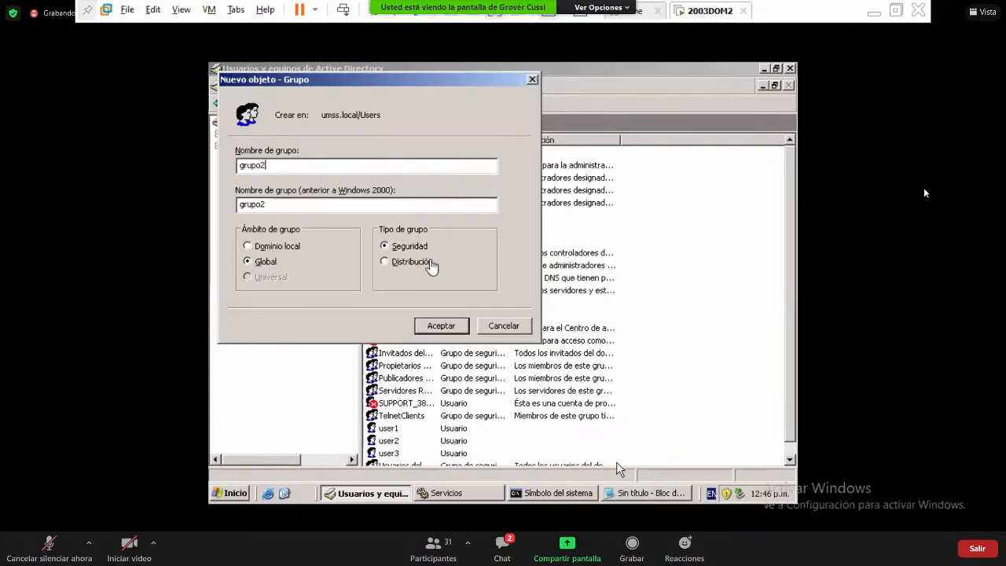
# - Set the grupo2 group type to Seguridad instead of Distribución
pyautogui.click(410, 262)
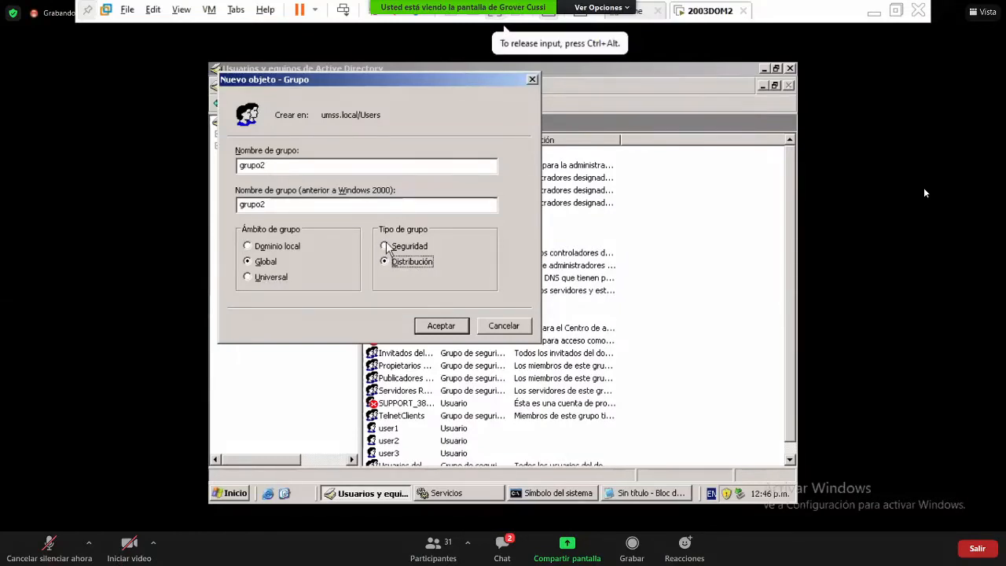
pyautogui.click(386, 246)
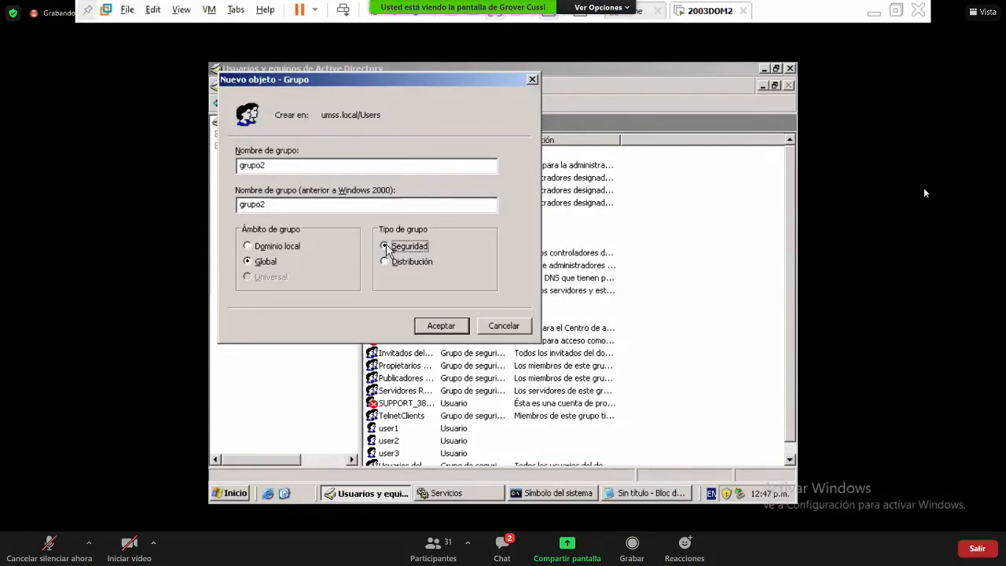
# - Switch the group type back to Seguridad and confirm, creating grupo2 as a global security group
pyautogui.click(387, 267)
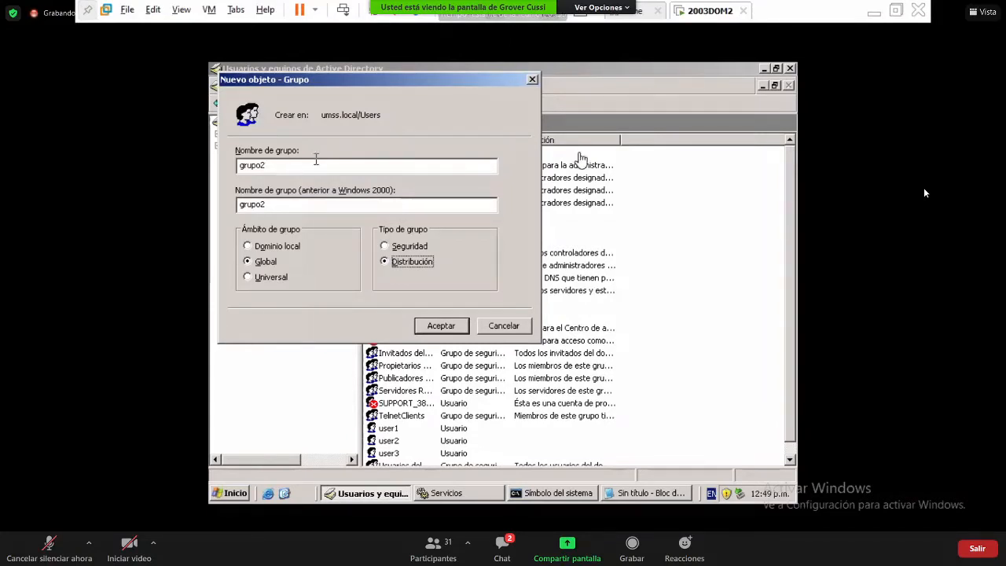
pyautogui.click(684, 181)
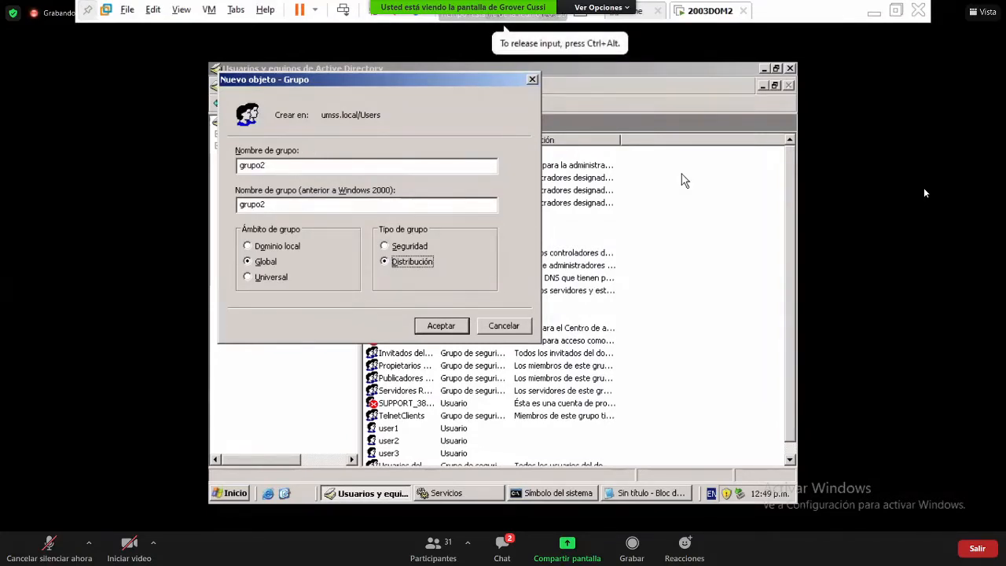
pyautogui.click(396, 248)
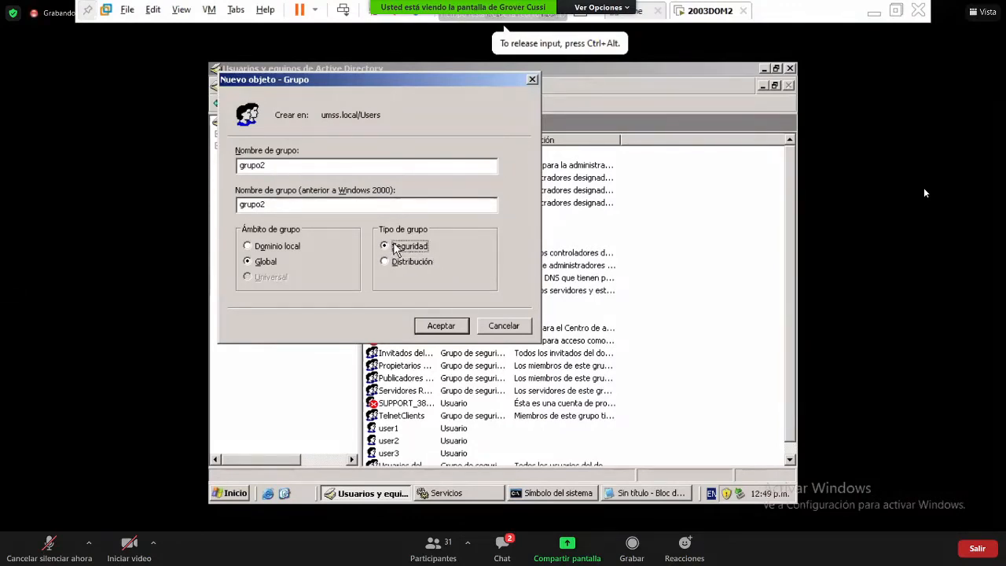
pyautogui.click(439, 326)
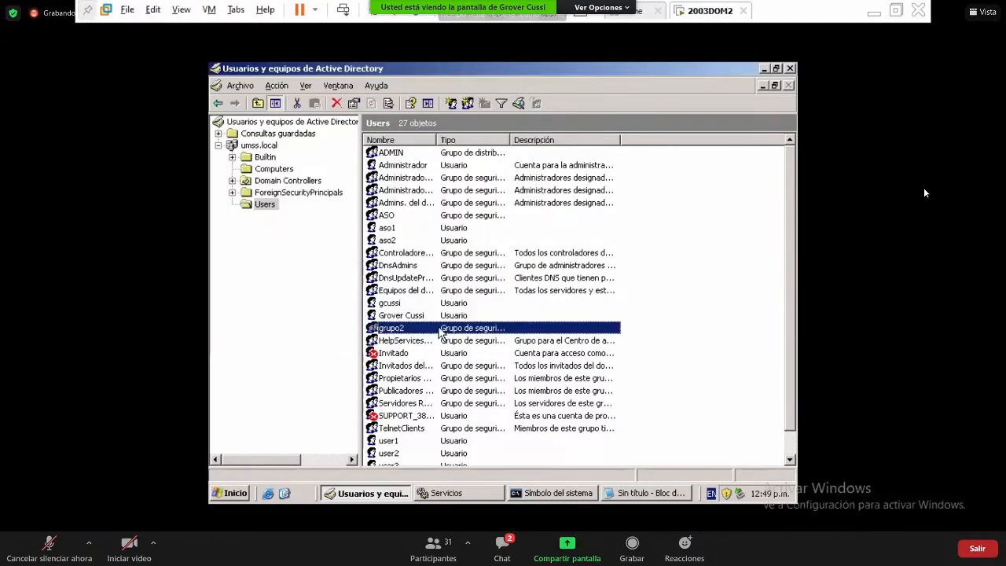
# - Create a group named estudiantes in the Users container via Nuevo > Grupo
pyautogui.rightClick(704, 328)
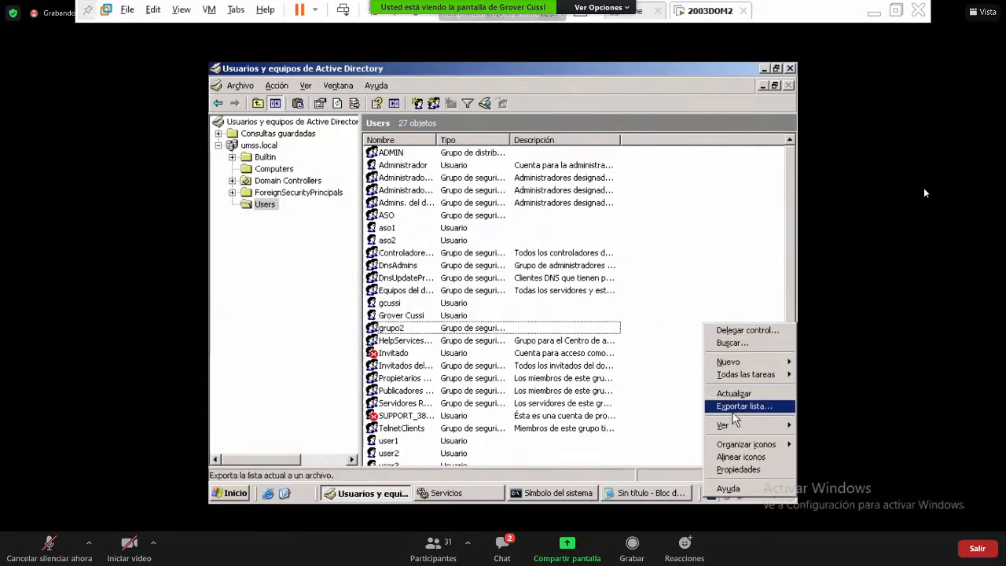
pyautogui.moveTo(757, 366)
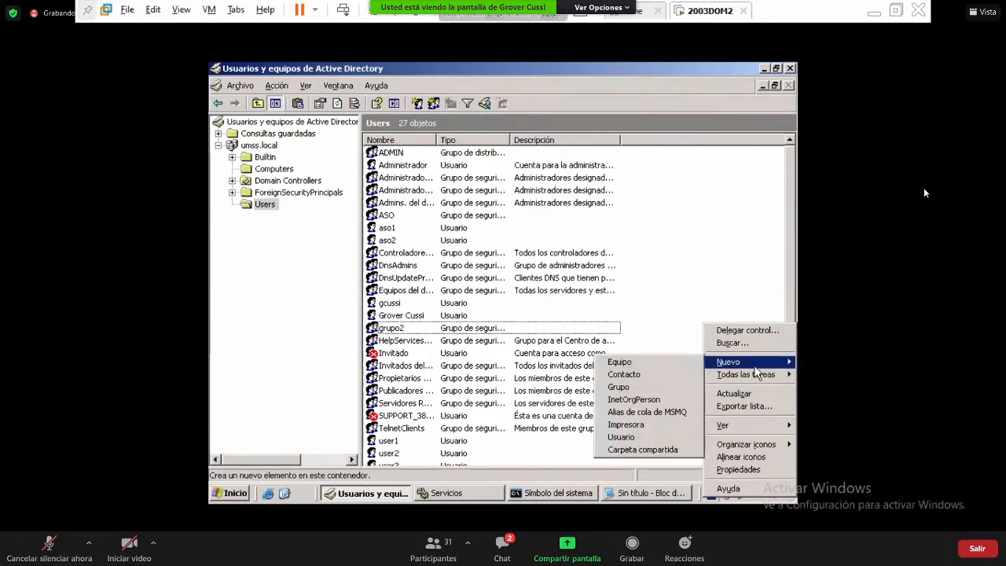
pyautogui.click(679, 391)
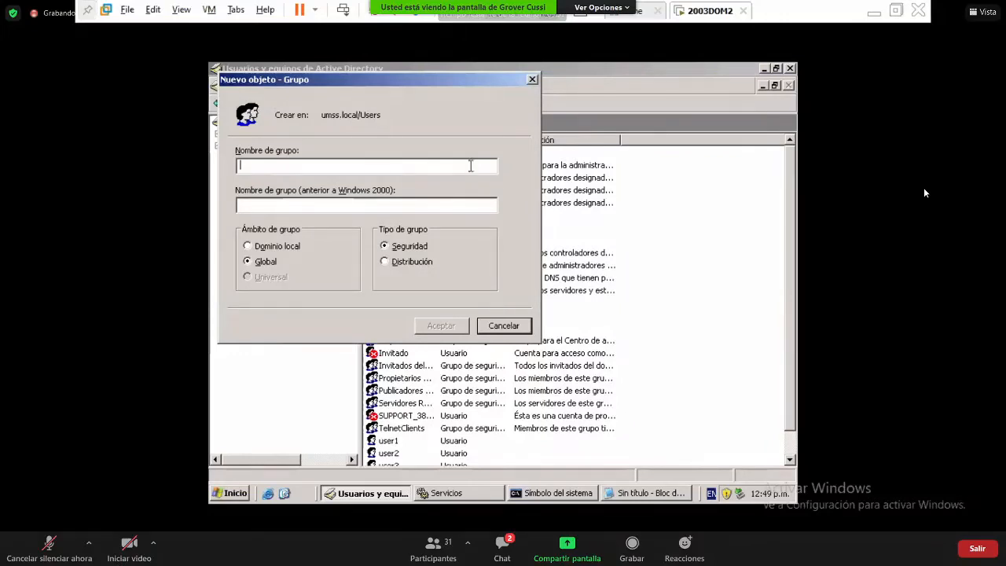
pyautogui.write('estudiantes')
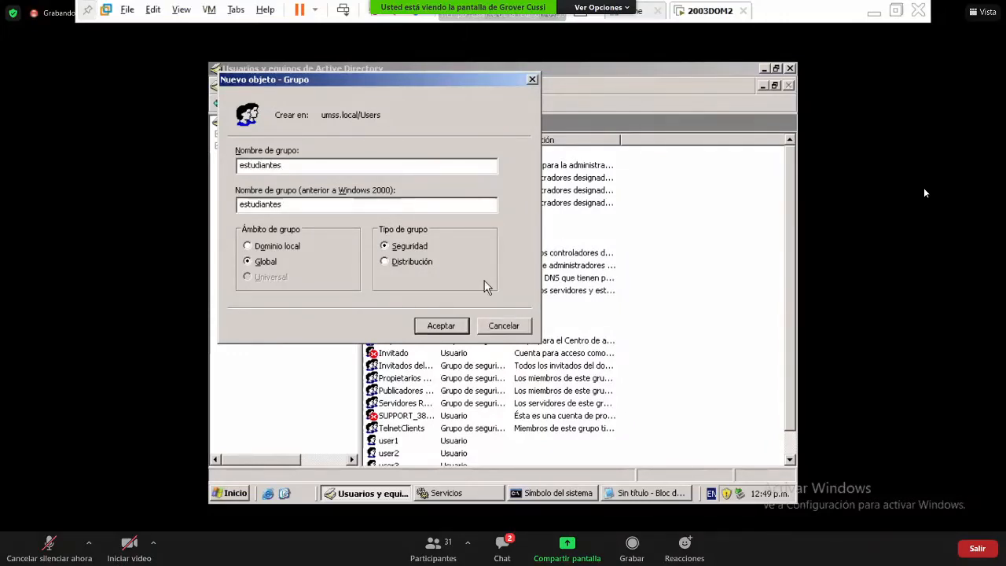
pyautogui.click(441, 326)
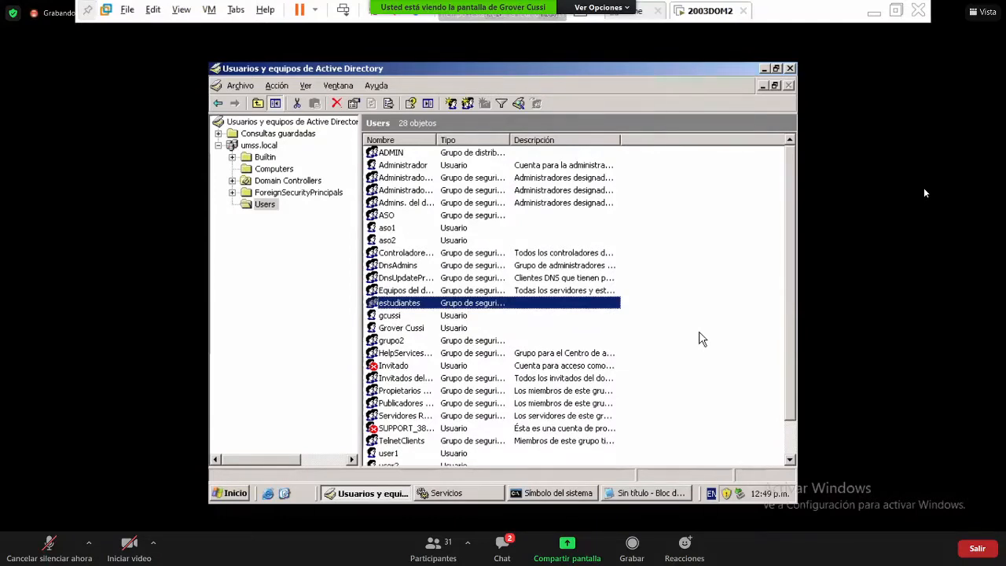
pyautogui.click(789, 461)
pyautogui.doubleClick(790, 462)
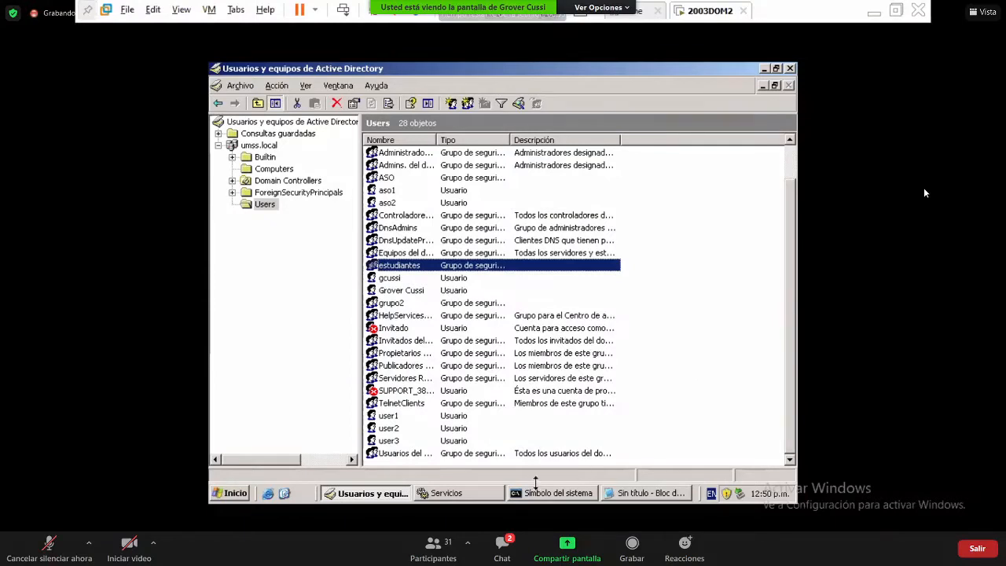
pyautogui.click(392, 417)
# - Add grupo2 to user1's Miembro de list, apply, and close the properties
pyautogui.rightClick(393, 423)
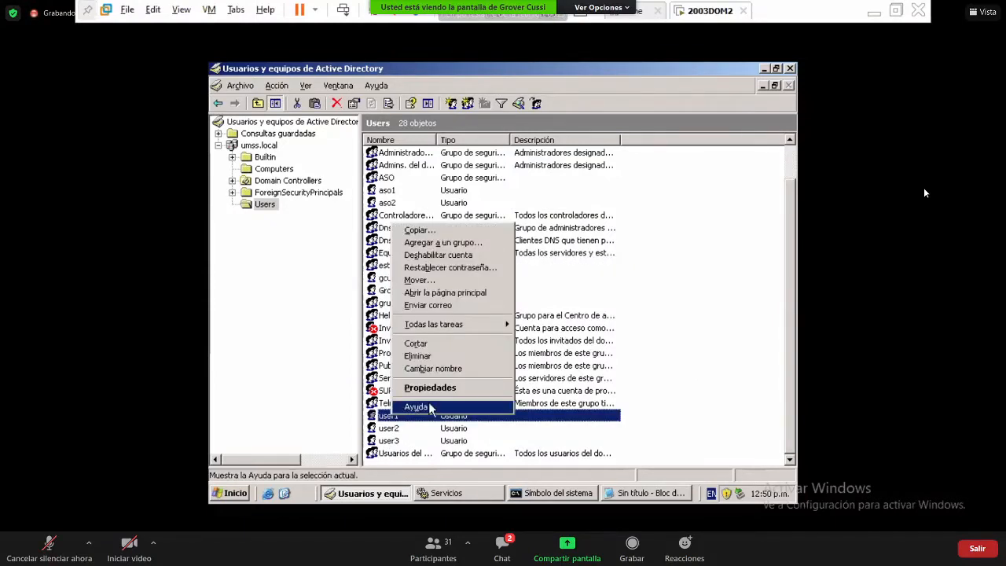
pyautogui.click(450, 389)
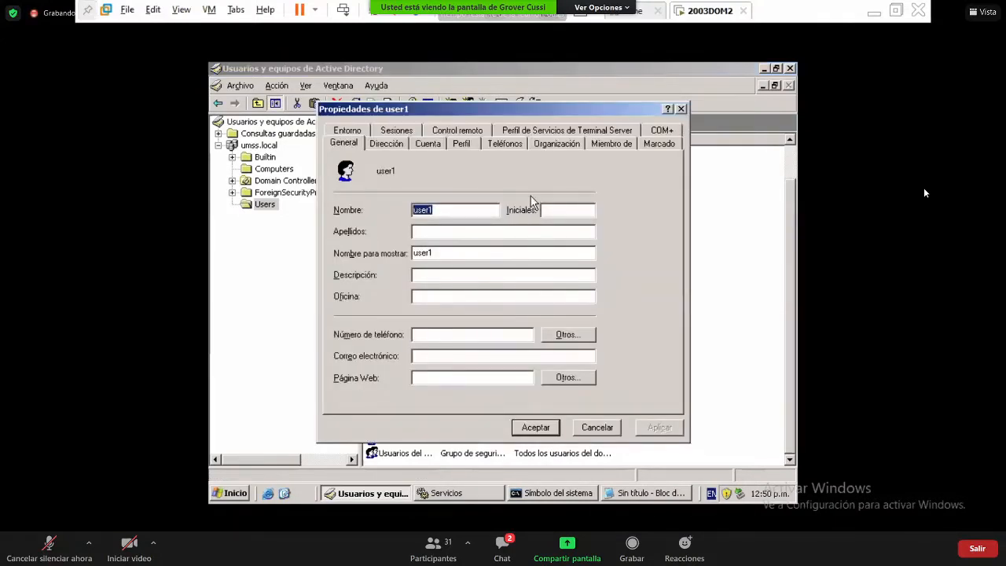
pyautogui.click(612, 146)
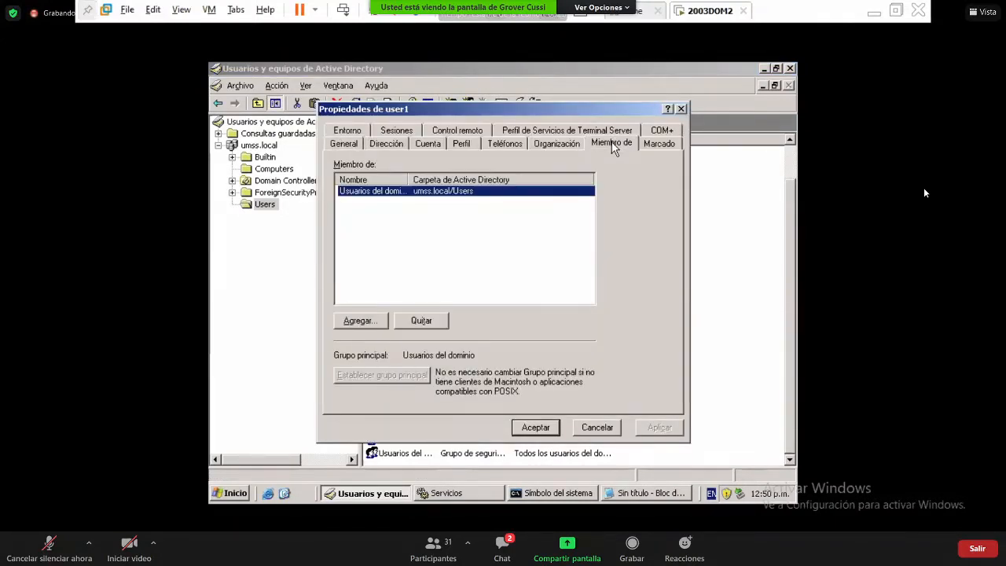
pyautogui.click(367, 324)
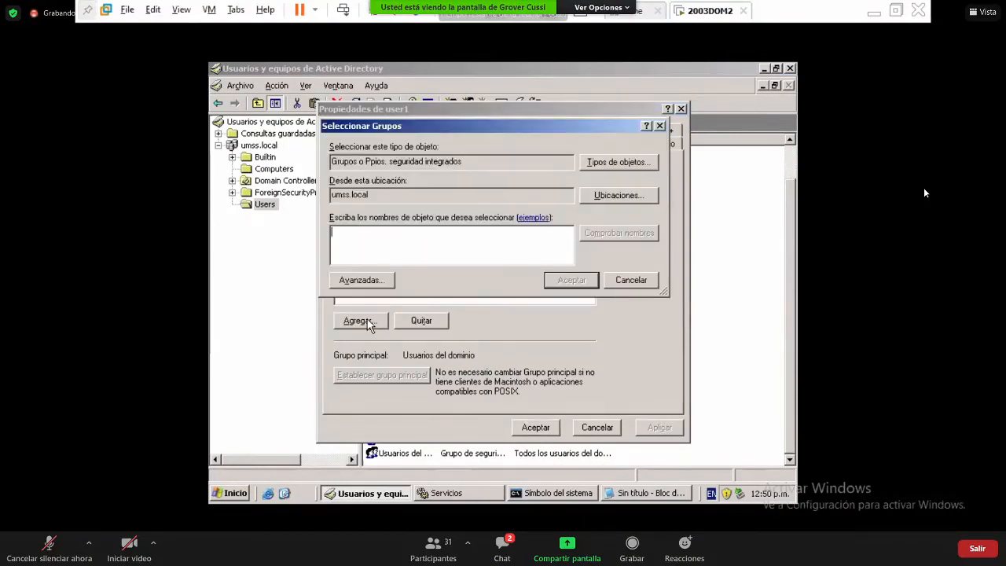
pyautogui.write('grupo2')
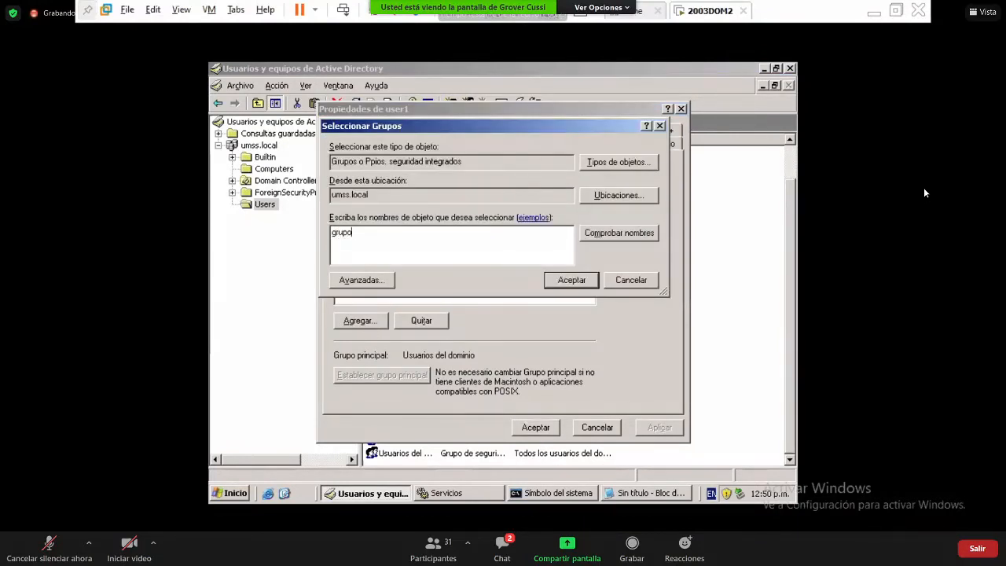
pyautogui.click(619, 233)
pyautogui.click(572, 281)
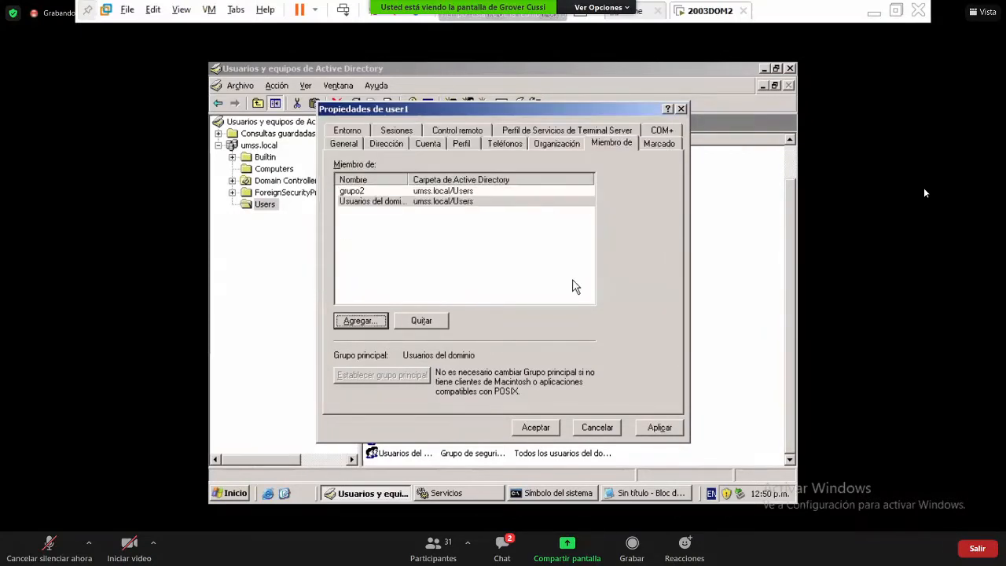
pyautogui.click(658, 426)
pyautogui.click(548, 431)
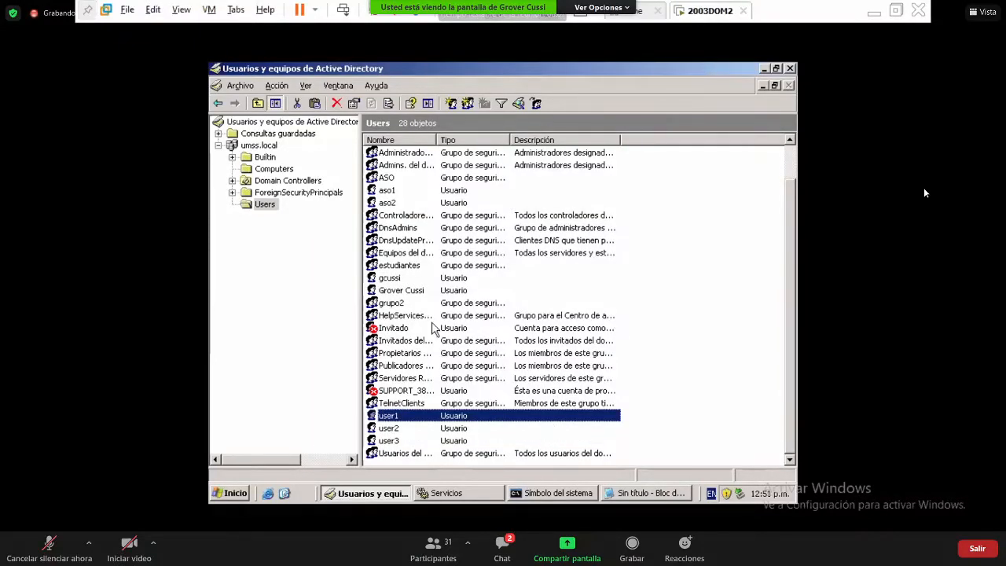
# - In grupo2's Miembros tab, add user1 as a member, then open the chooser to add another
pyautogui.click(400, 305)
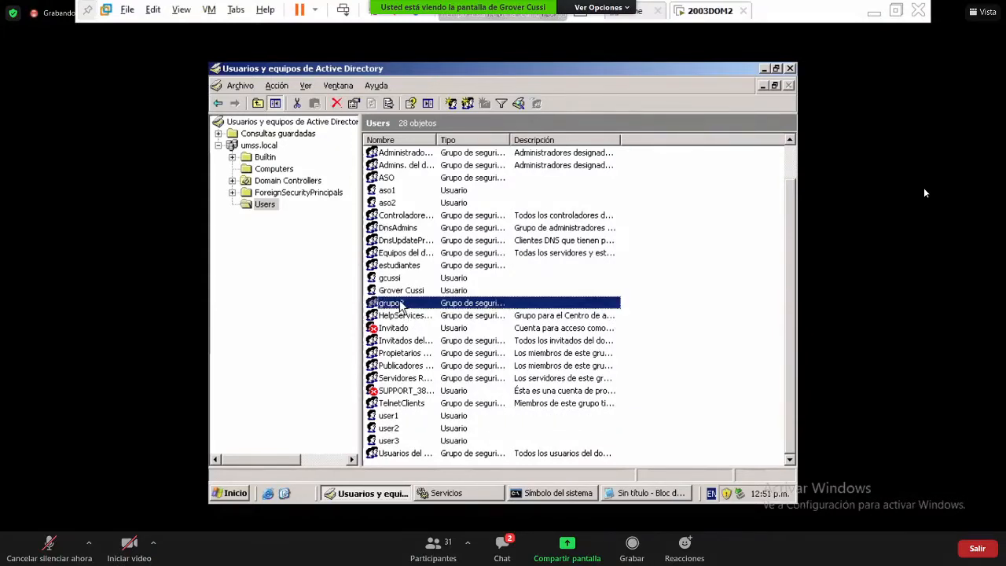
pyautogui.rightClick(400, 305)
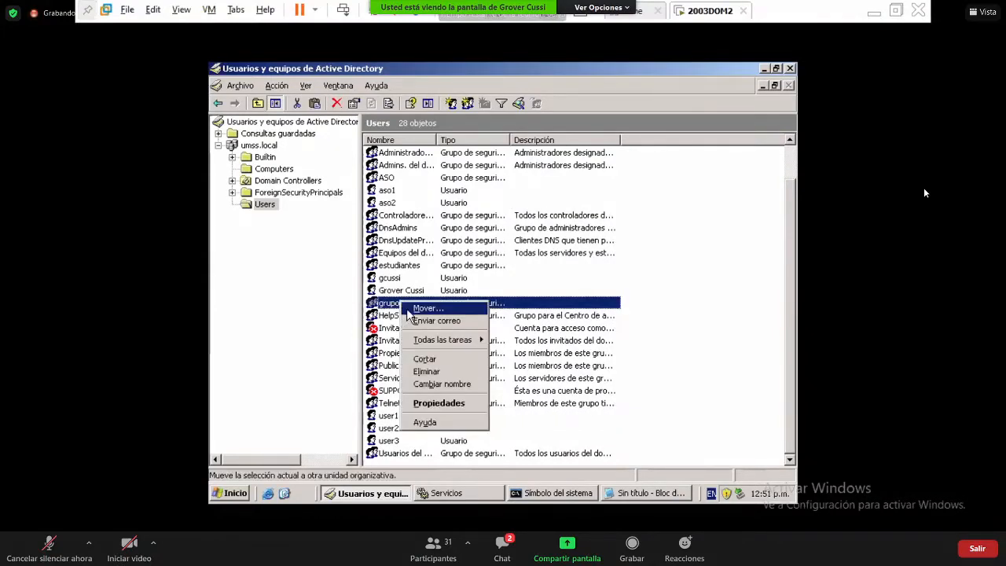
pyautogui.click(454, 401)
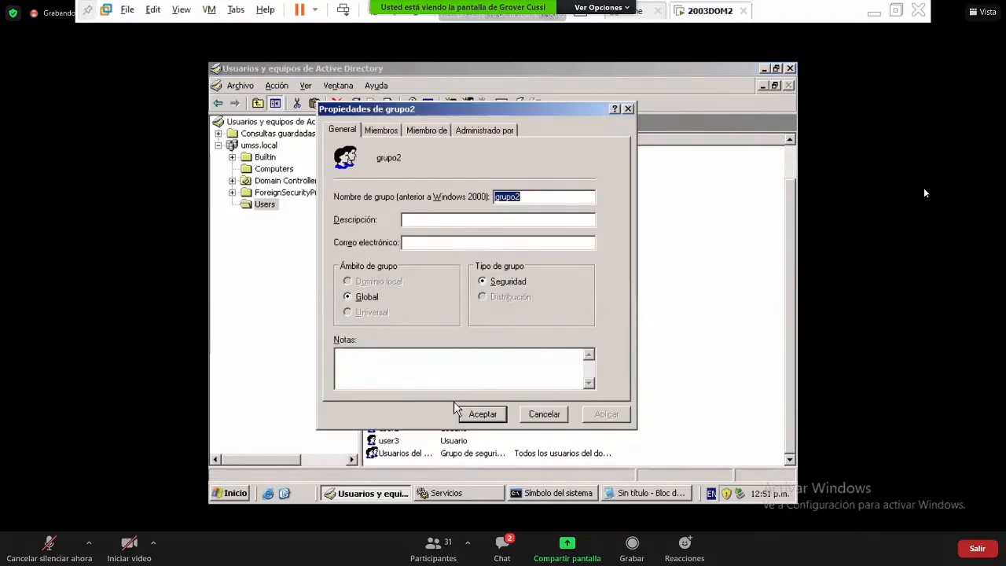
pyautogui.click(384, 132)
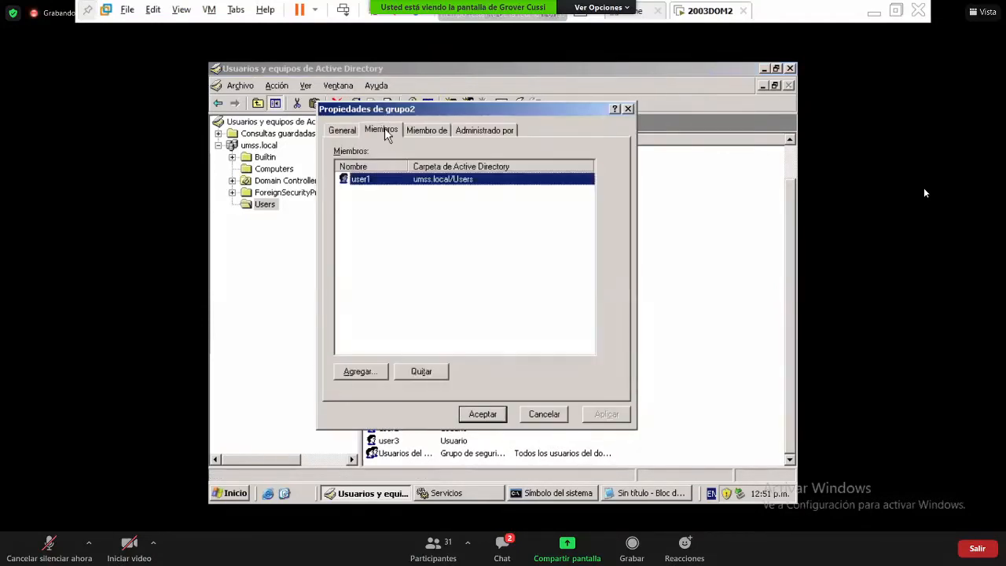
pyautogui.click(372, 370)
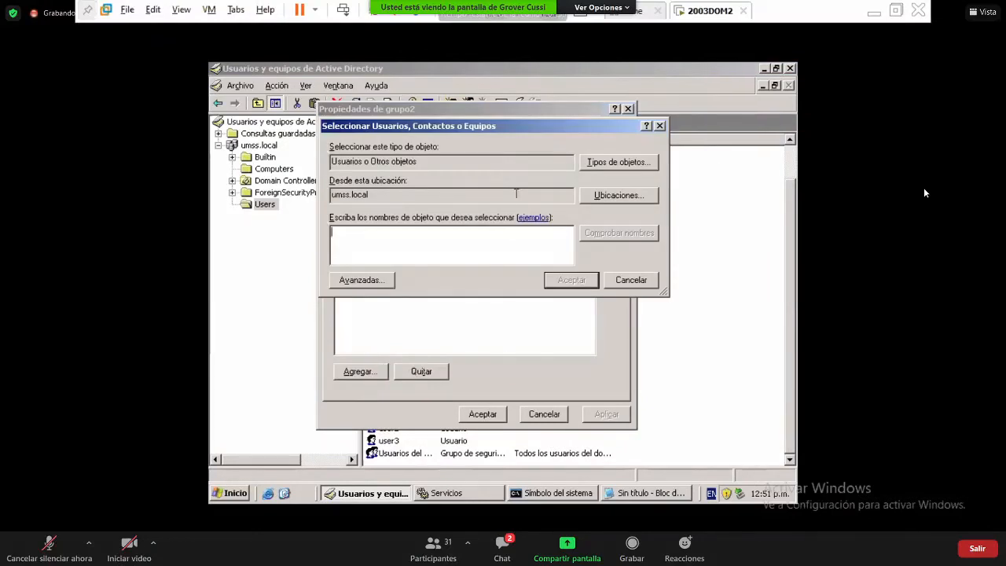
pyautogui.write('user')
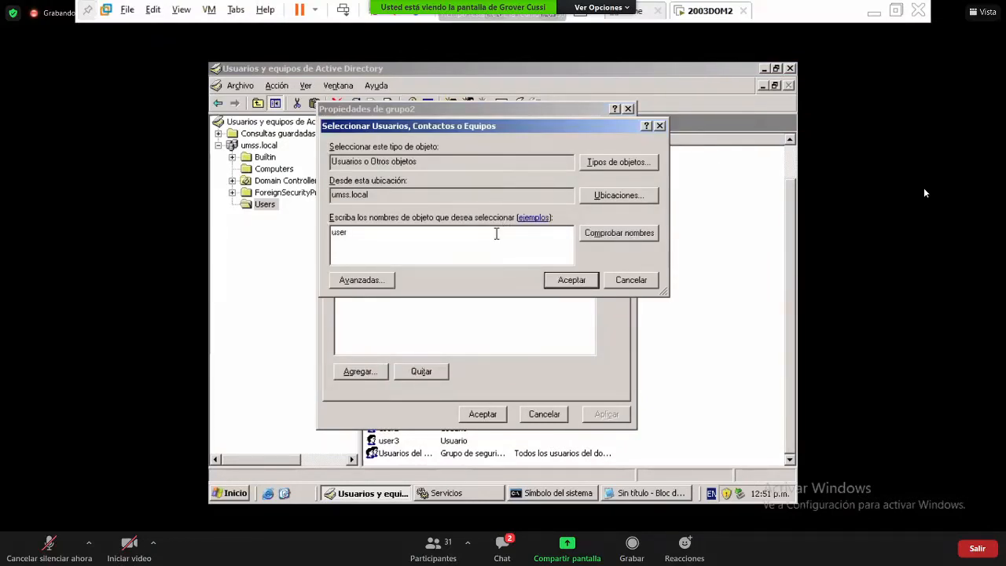
pyautogui.click(606, 232)
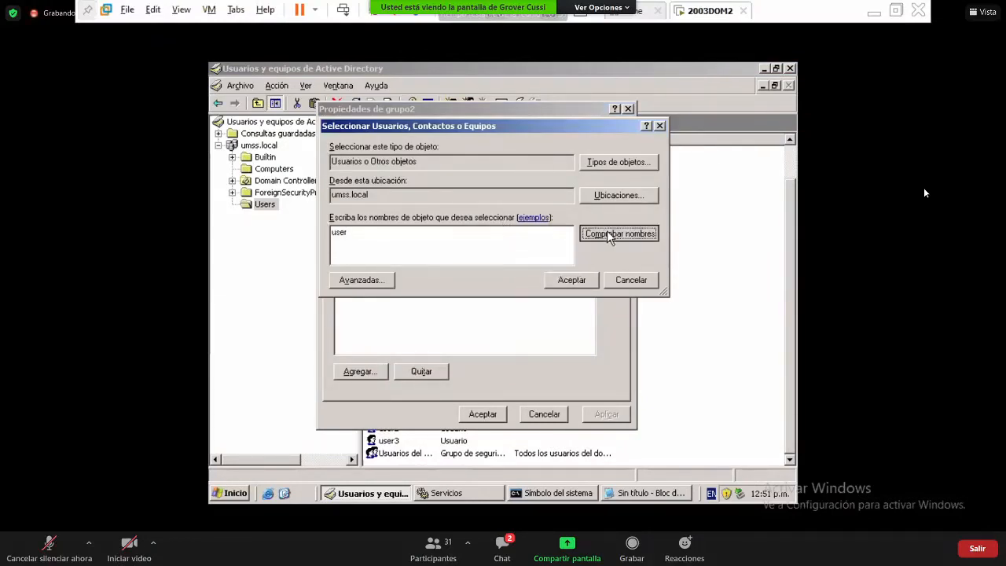
pyautogui.doubleClick(409, 228)
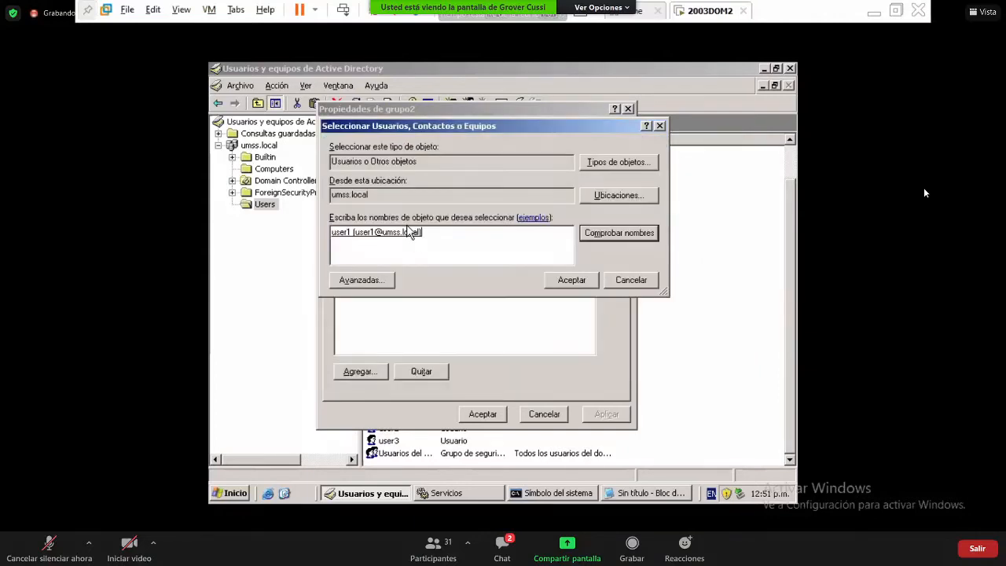
pyautogui.press('Return')
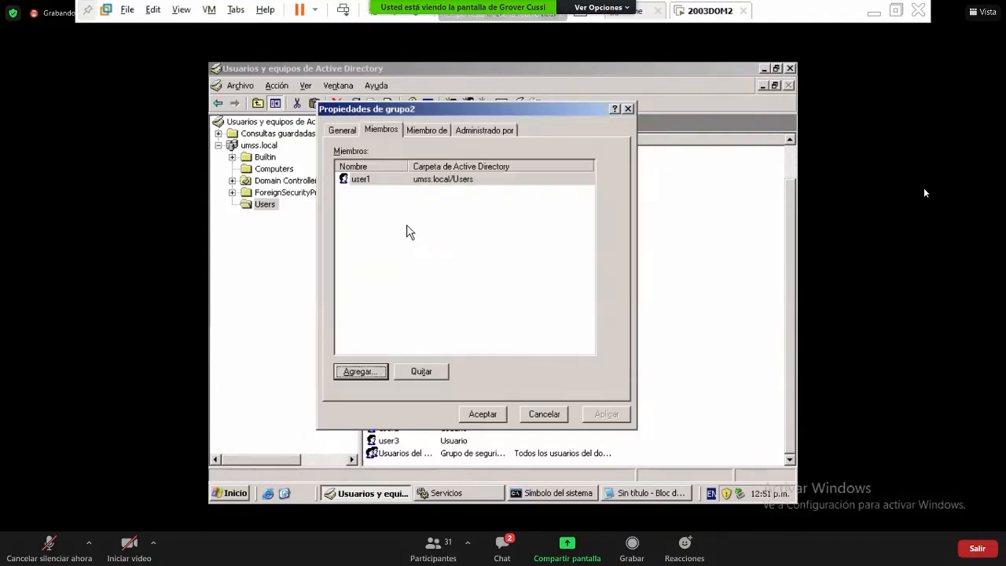
pyautogui.click(376, 373)
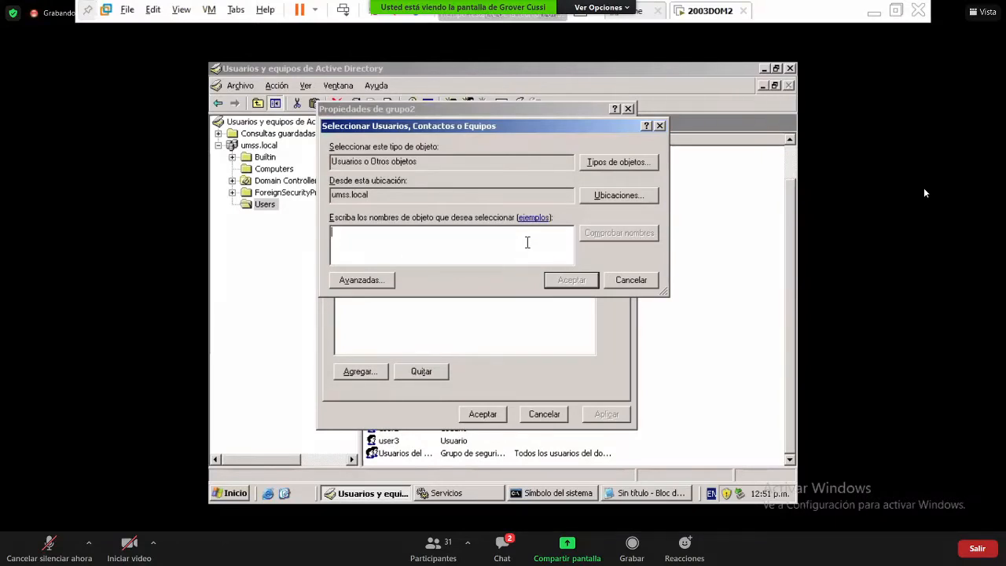
pyautogui.hotkey('ctrl', 'alt')
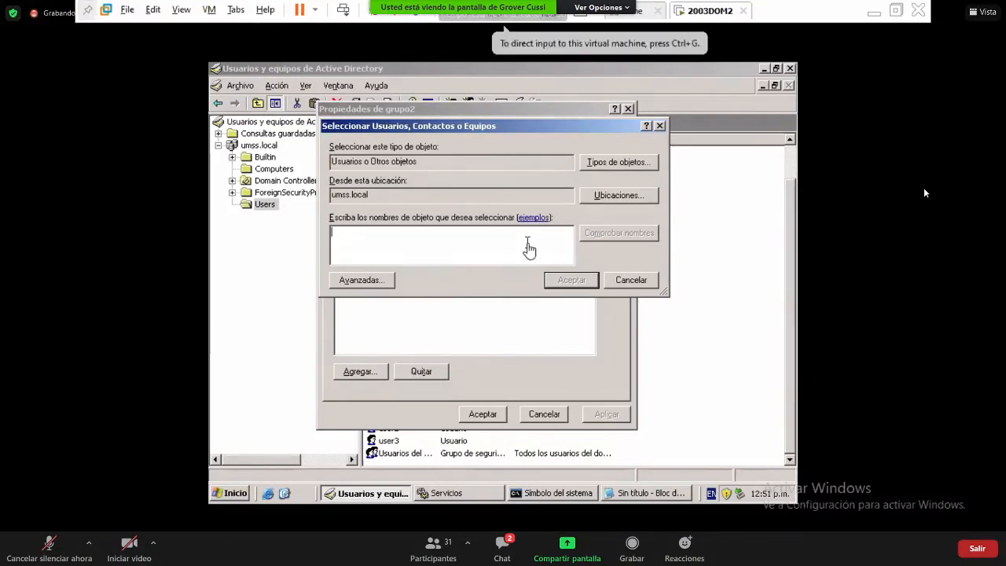
# - Add the label 'pc1, pc2' inside the umss.local triangle
pyautogui.hotkey('alt', 'Tab')
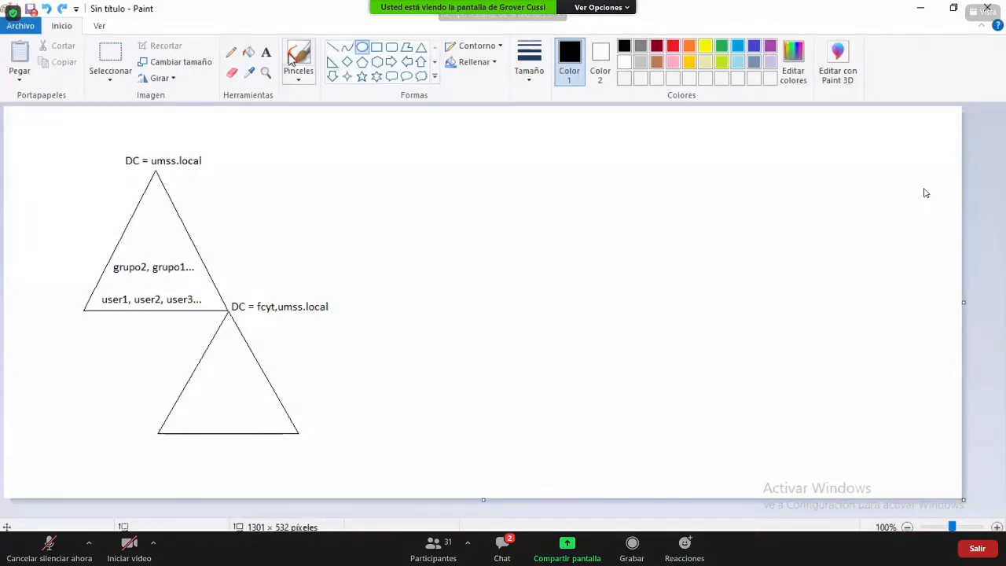
pyautogui.click(265, 52)
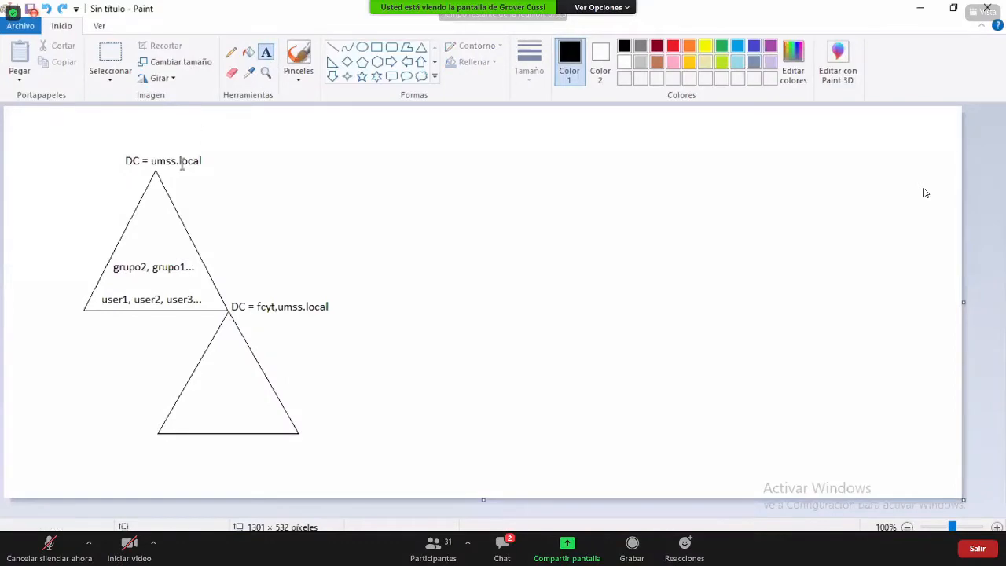
pyautogui.click(138, 224)
pyautogui.write('pc1')
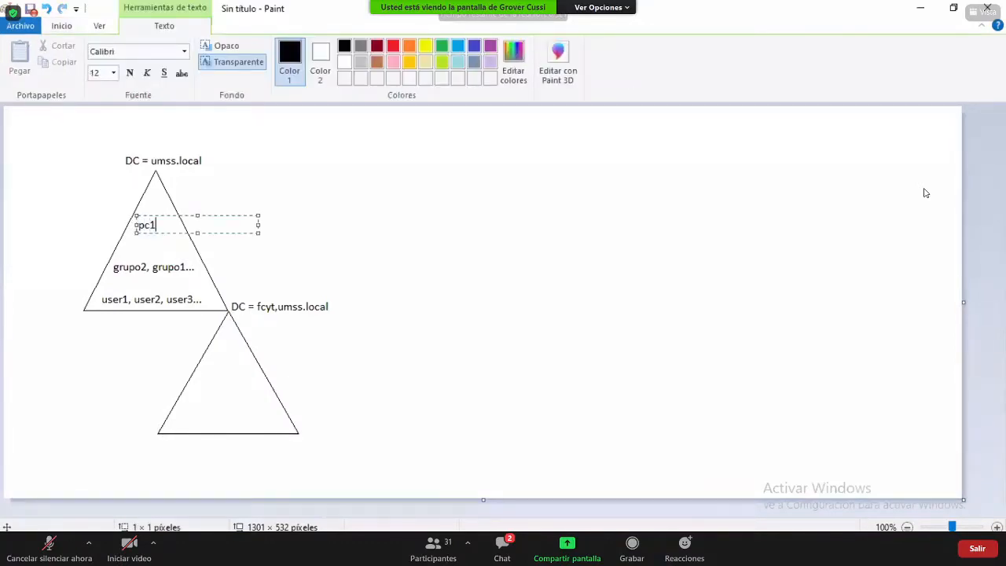
pyautogui.write(', pc3')
pyautogui.press('BackSpace')
pyautogui.write('2')
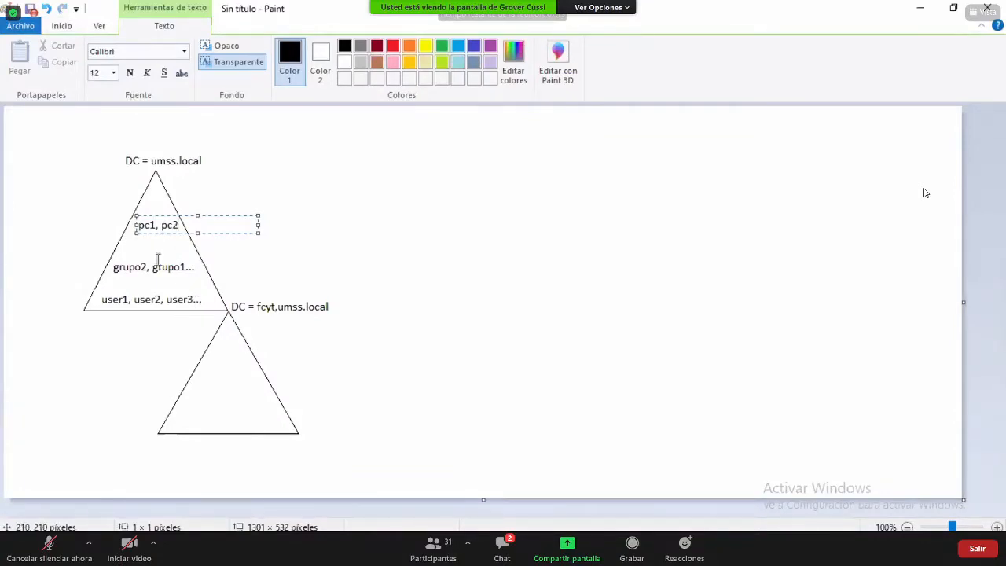
pyautogui.click(133, 248)
# - Add 'OU1, OU2' below pc1, pc2 and return to the virtual machine
pyautogui.click(132, 246)
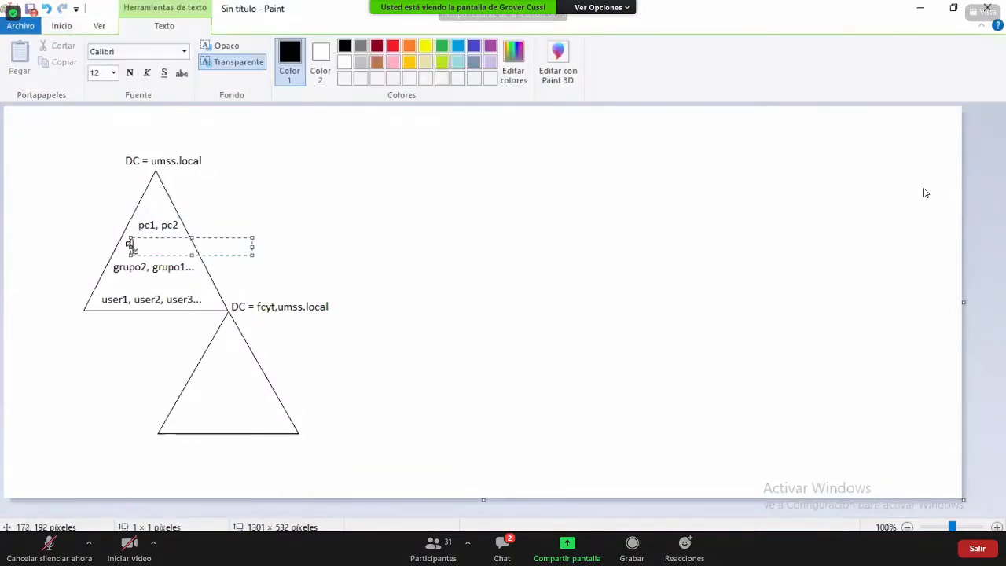
pyautogui.write('OU1, OU2')
pyautogui.click(314, 195)
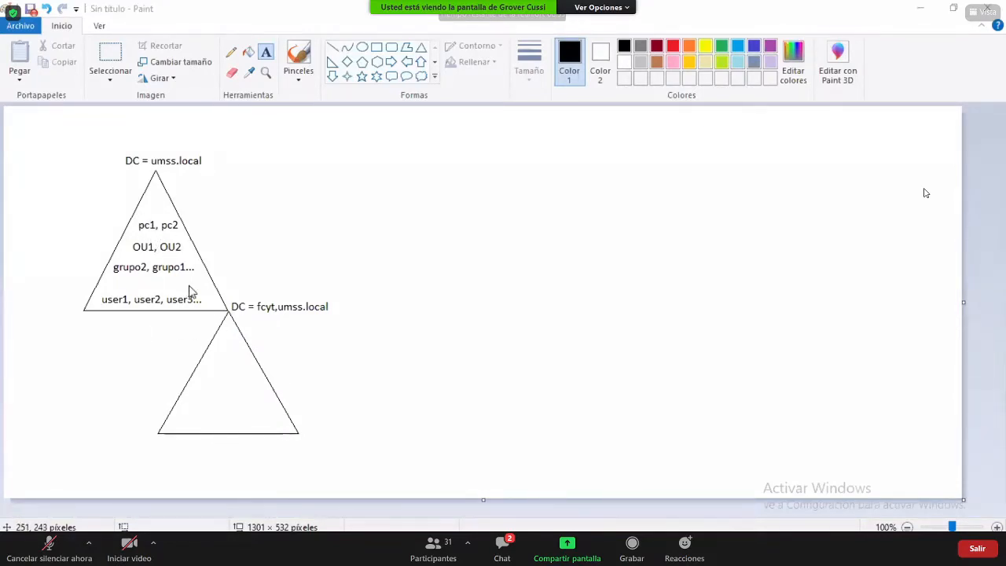
pyautogui.hotkey('alt', 'Tab')
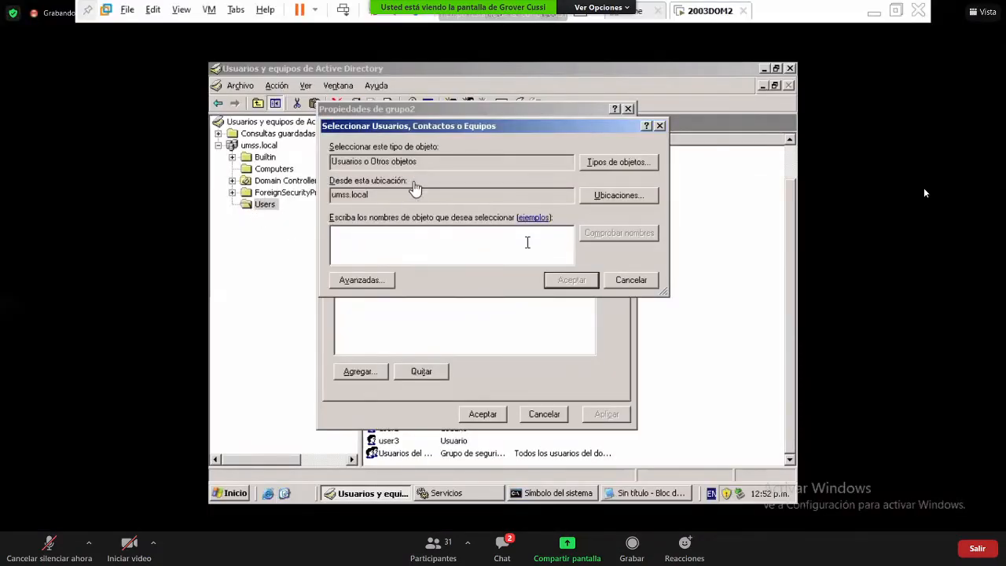
# - Cancel the object-type, user-selection and grupo2 properties dialogs unchanged, then select user1
pyautogui.click(614, 163)
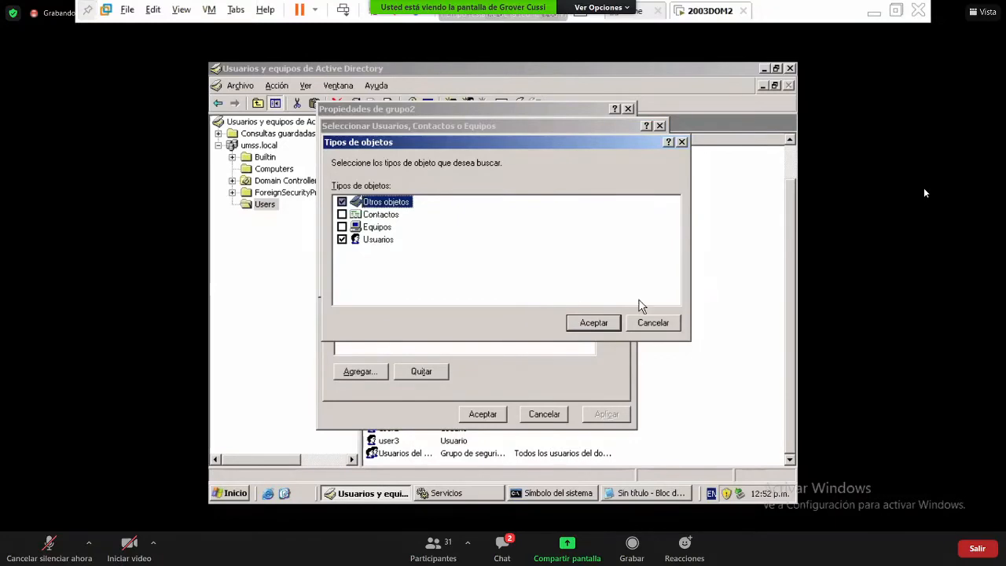
pyautogui.click(652, 323)
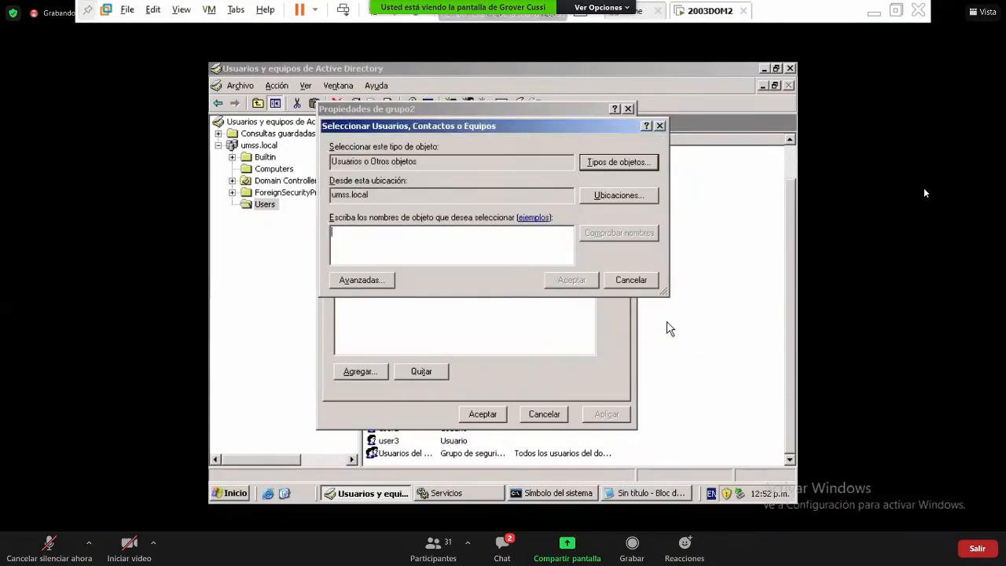
pyautogui.click(647, 273)
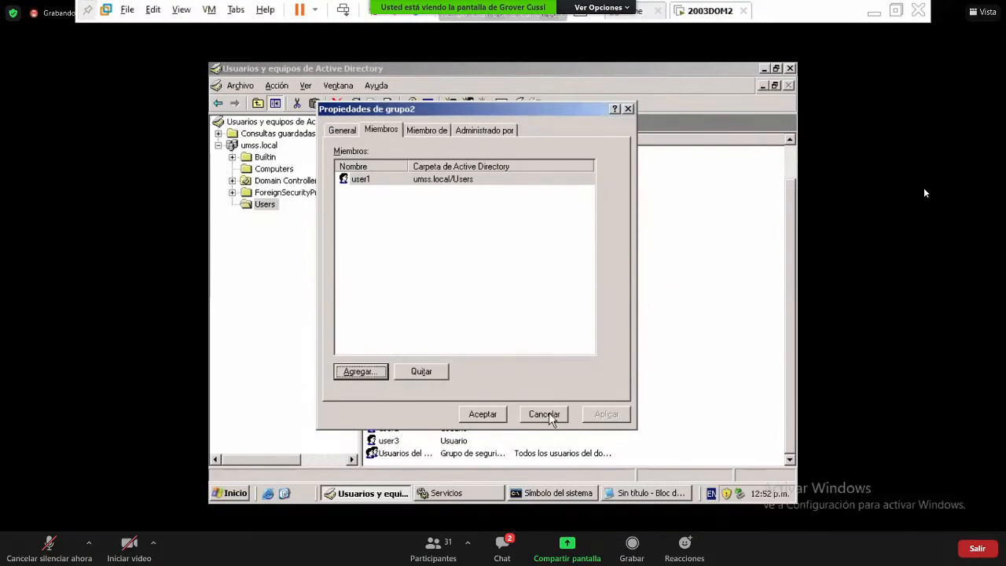
pyautogui.click(550, 419)
pyautogui.click(399, 419)
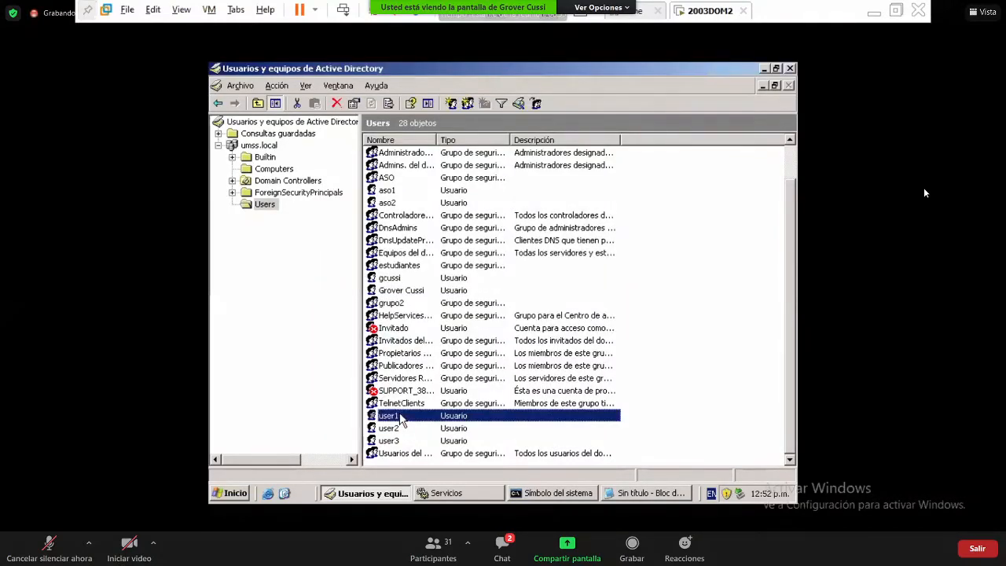
pyautogui.rightClick(401, 419)
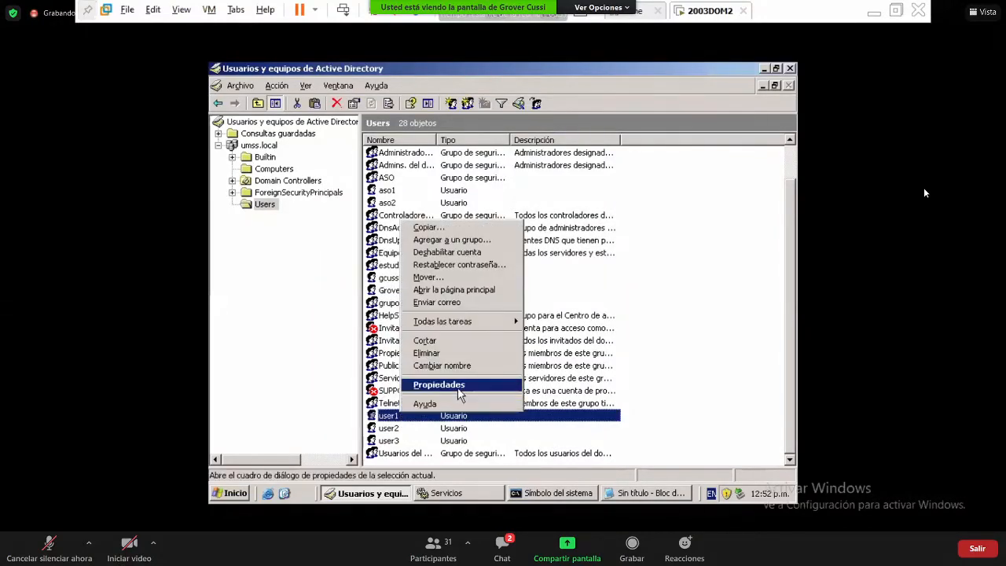
pyautogui.click(452, 384)
pyautogui.click(616, 143)
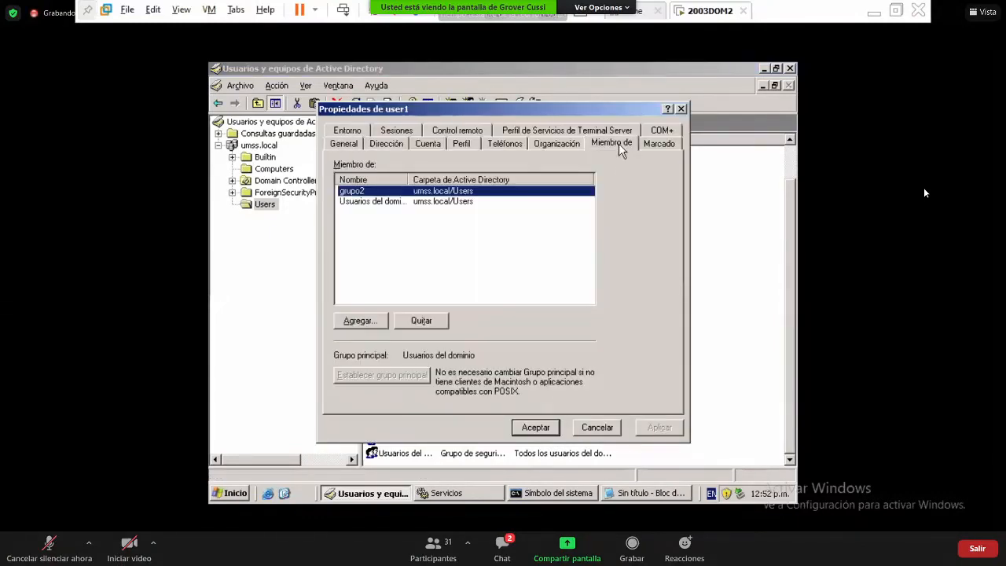
pyautogui.click(374, 319)
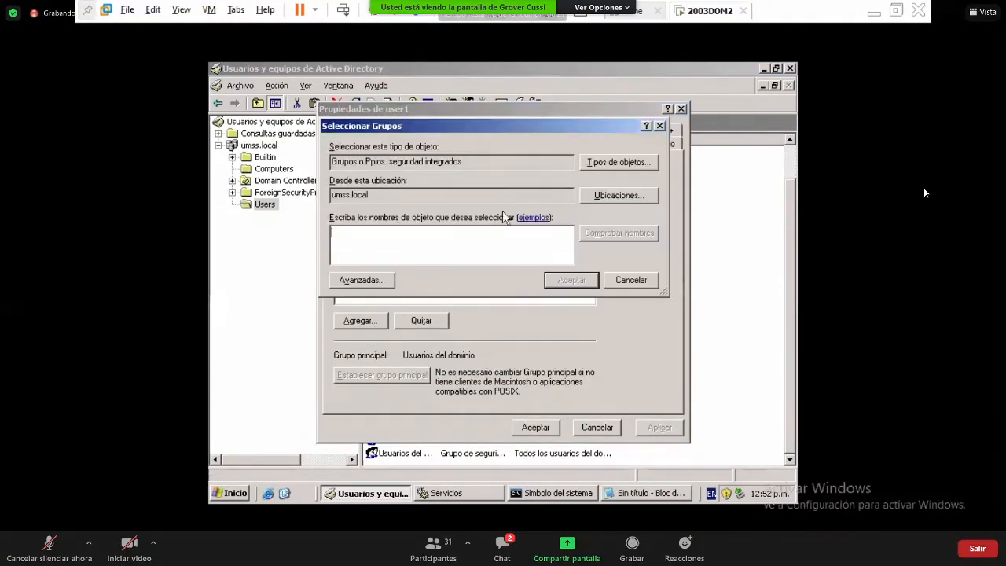
pyautogui.click(640, 162)
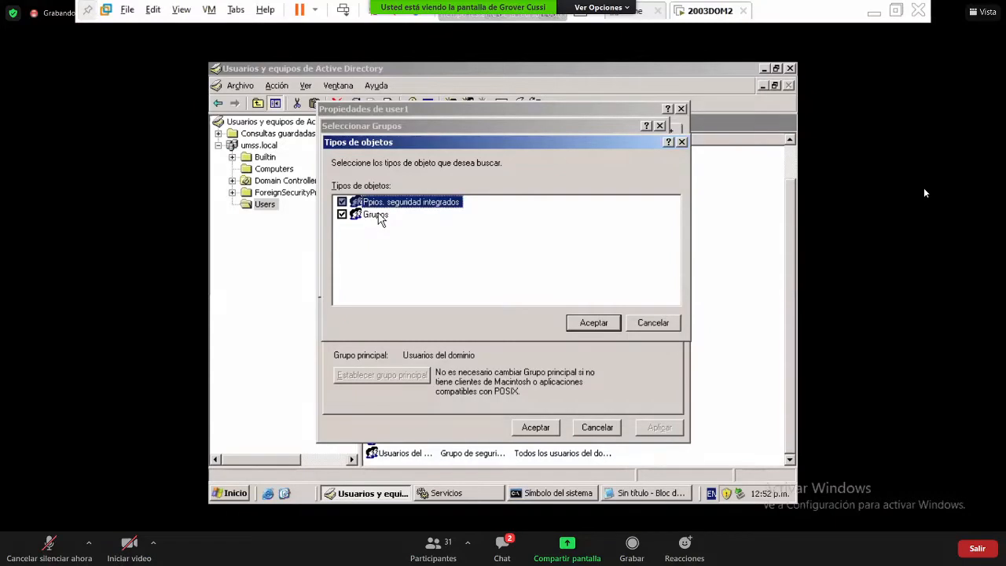
pyautogui.press('Escape')
pyautogui.press('Escape')
pyautogui.press('Escape')
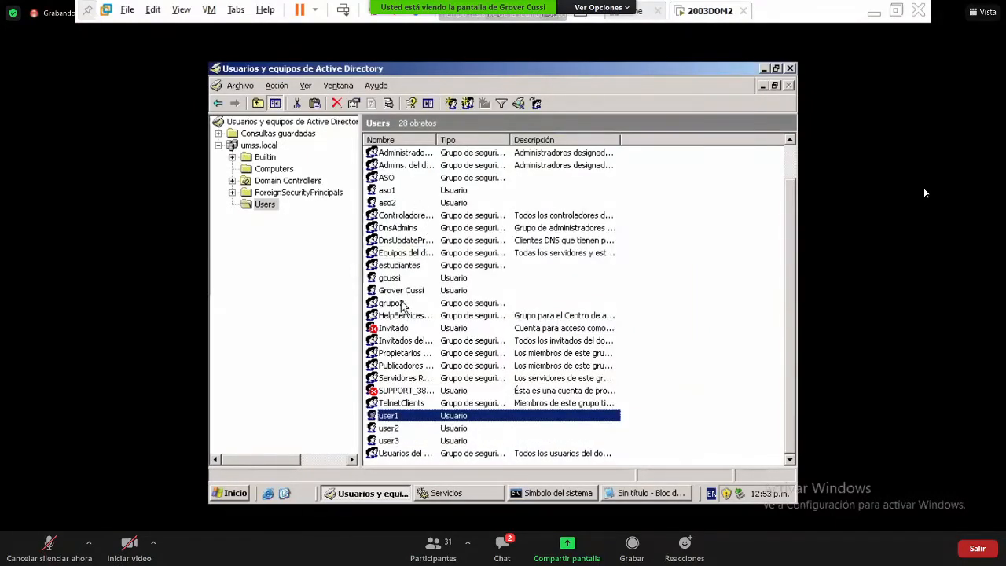
# - Start adding members on grupo2's Miembros tab, open Ubicaciones, then switch to Paint
pyautogui.doubleClick(397, 304)
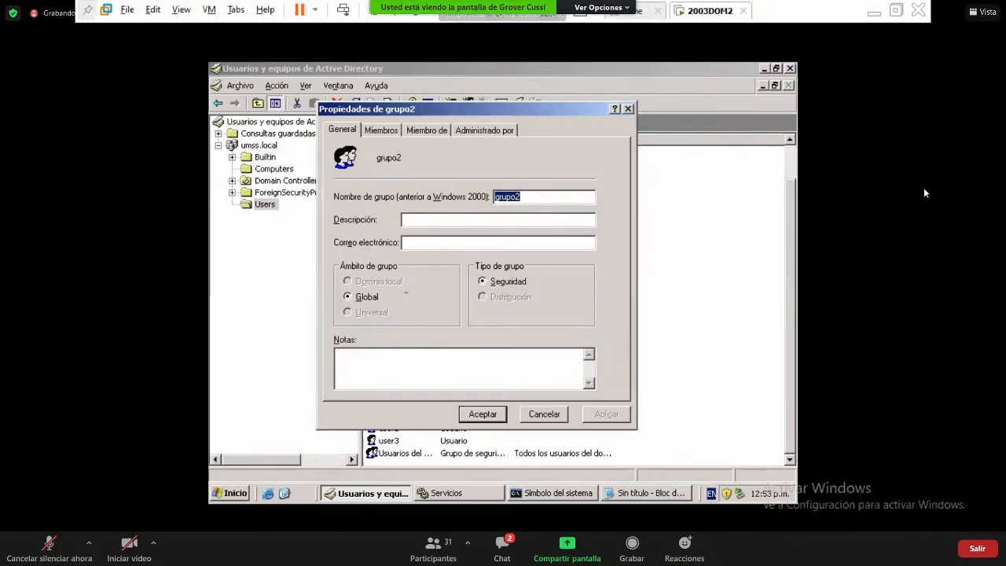
pyautogui.click(383, 132)
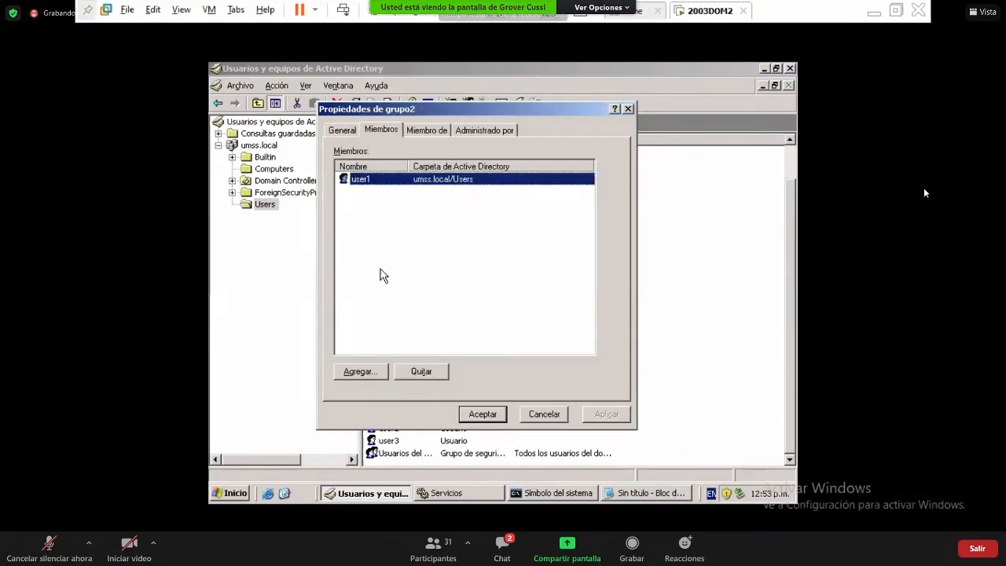
pyautogui.click(362, 372)
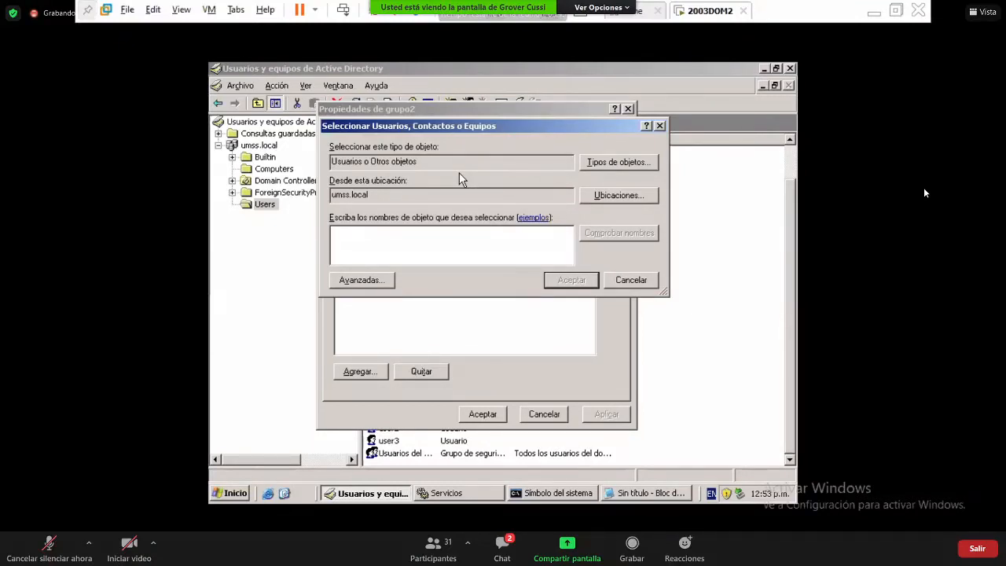
pyautogui.click(591, 201)
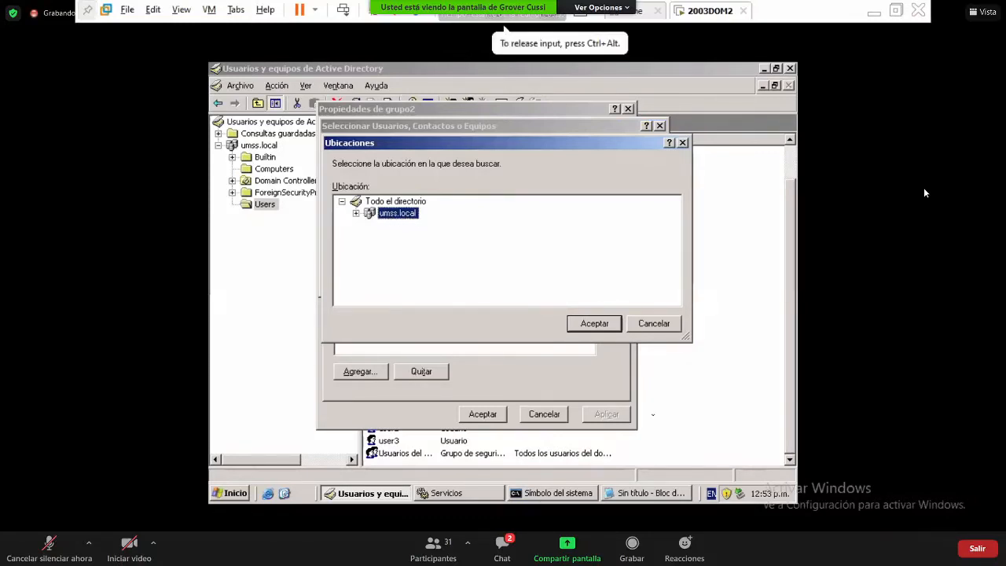
pyautogui.hotkey('ctrl', 'alt')
pyautogui.hotkey('alt', 'Tab')
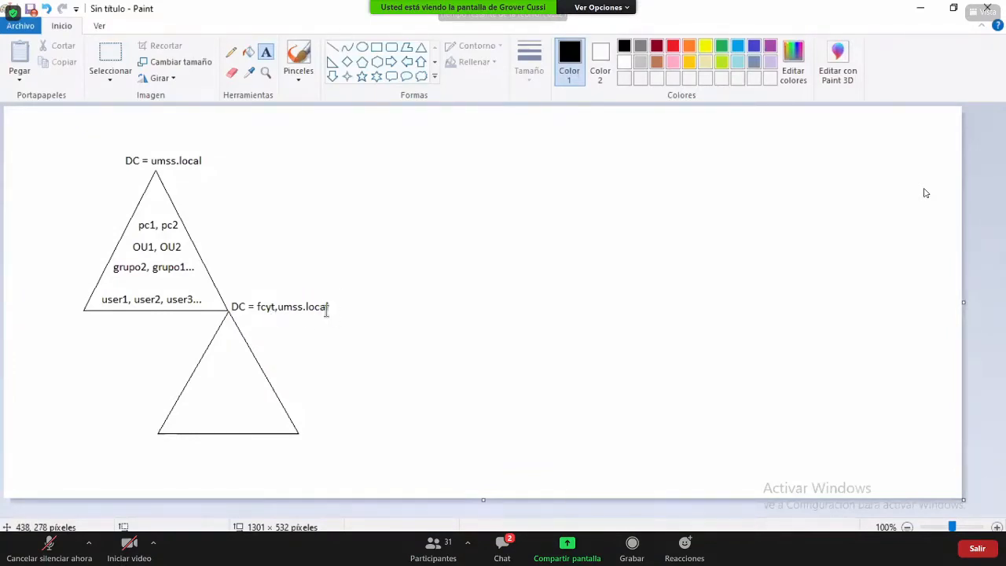
# - Switch from Paint back to the virtual machine's search-location dialog
pyautogui.hotkey('alt', 'Tab')
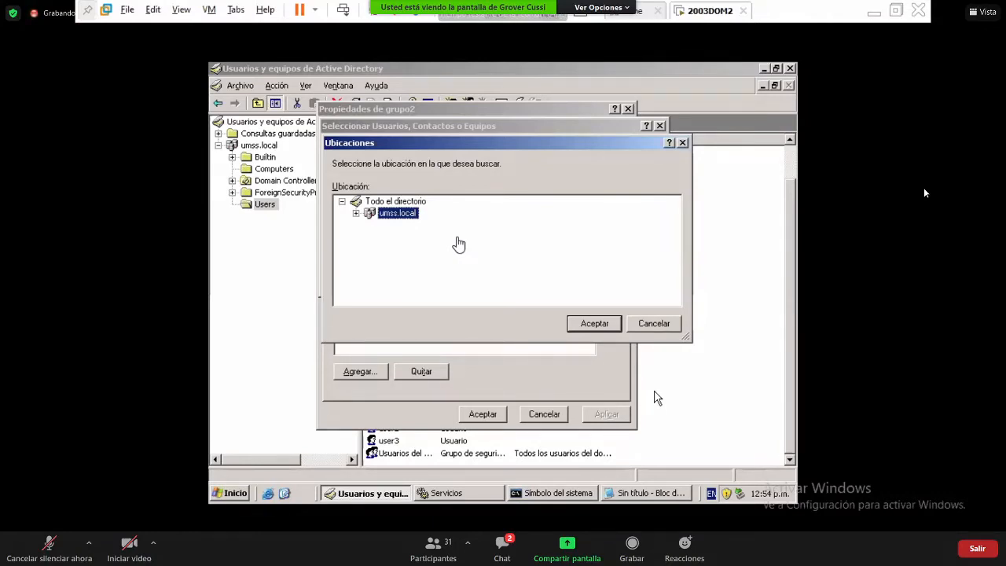
# - Close the location choice and look up accounts matching 'user'
pyautogui.click(662, 325)
pyautogui.click(661, 325)
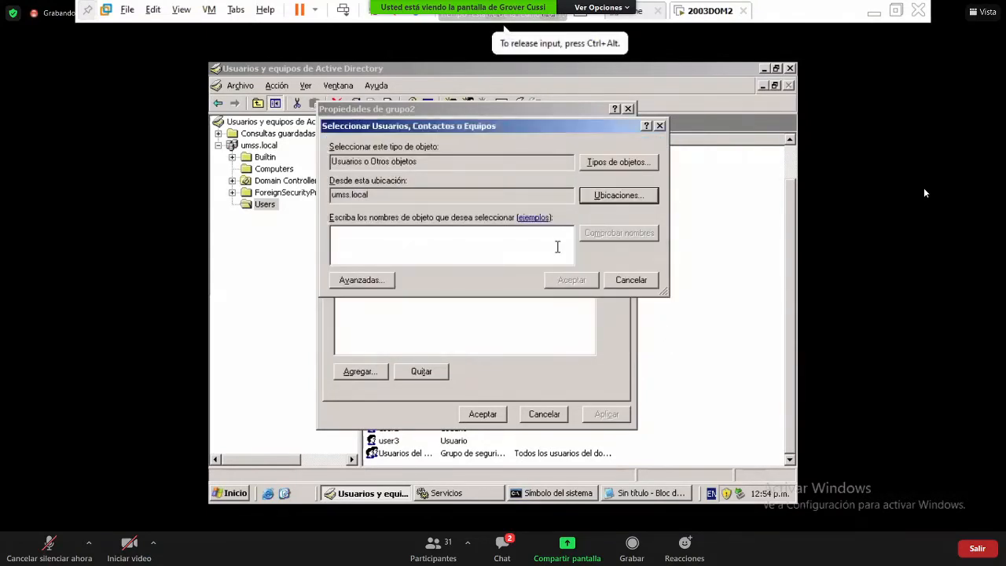
pyautogui.click(468, 232)
pyautogui.write('user')
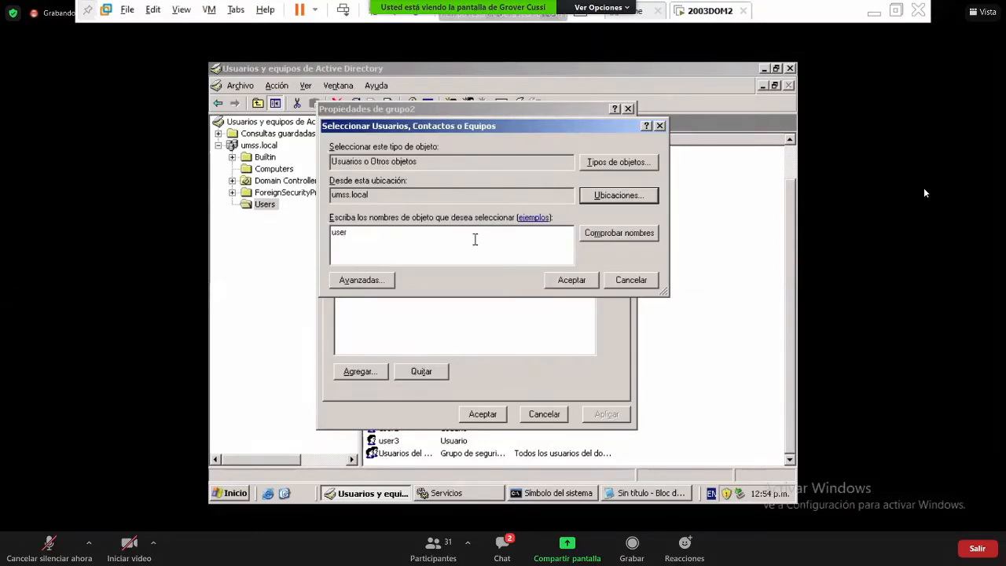
pyautogui.click(628, 232)
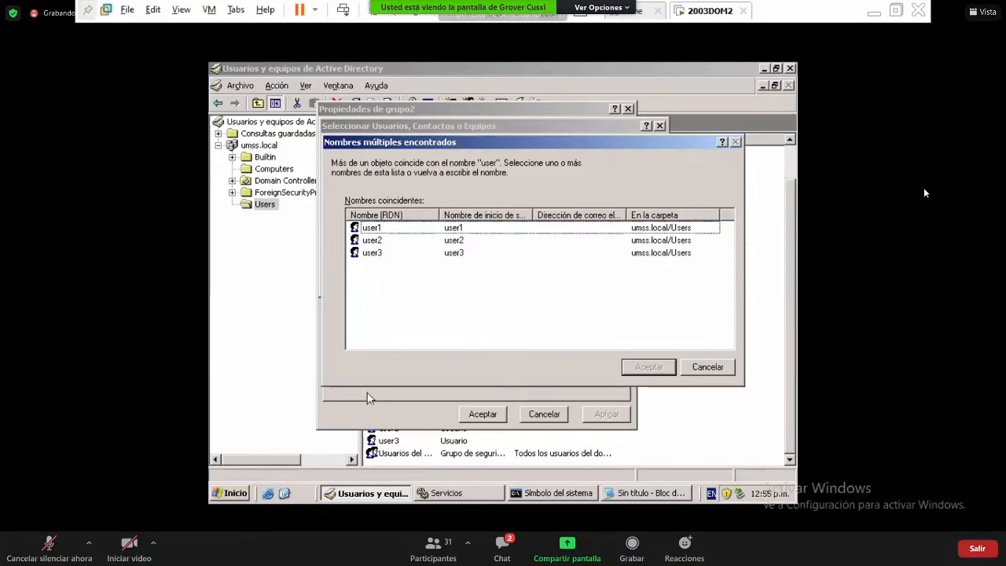
# - Add user1 through user3 to grupo2, dismiss the already-a-member warning, and save
pyautogui.click(392, 232)
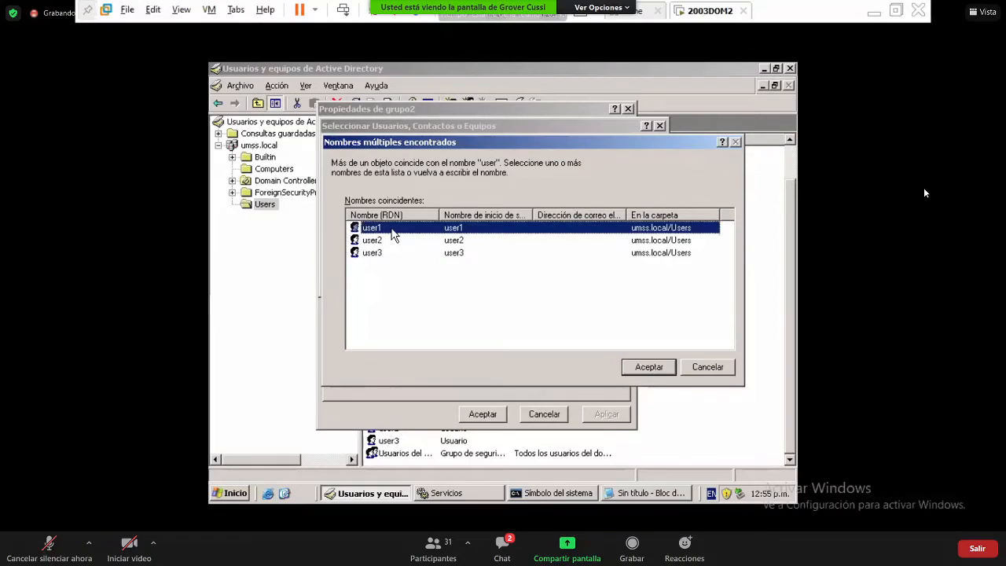
pyautogui.hotkey('shift', 'Down')
pyautogui.hotkey('shift', 'Down')
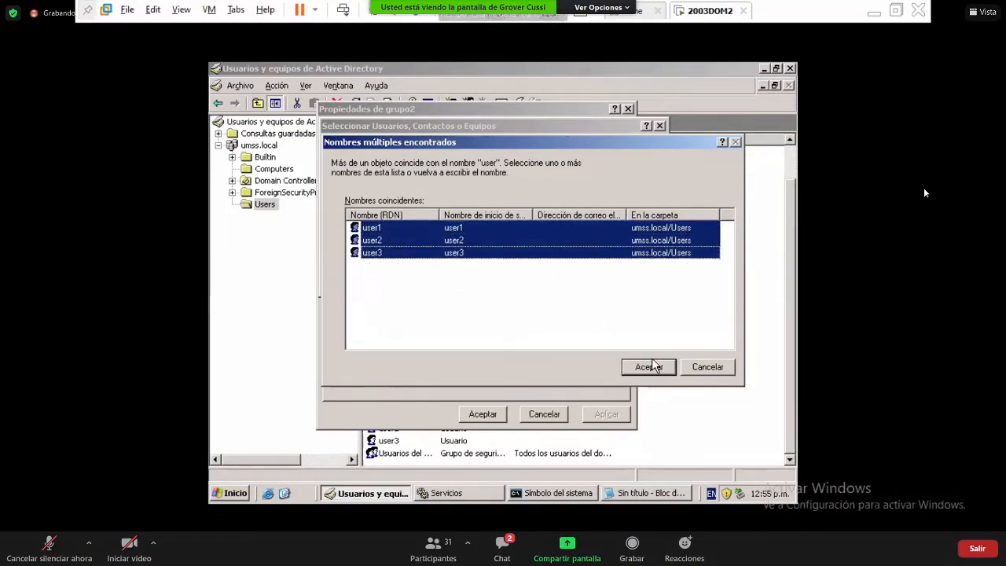
pyautogui.click(657, 367)
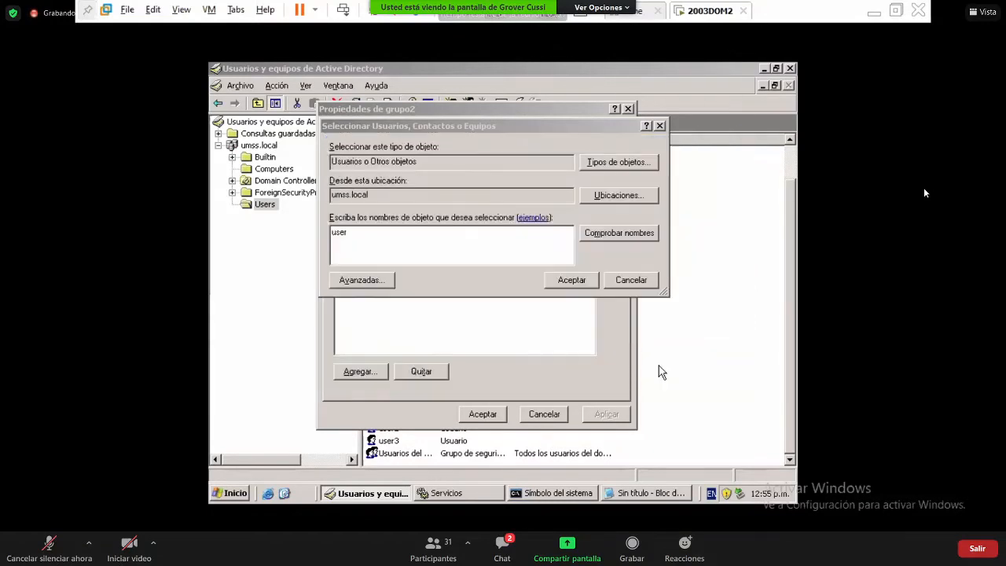
pyautogui.click(582, 279)
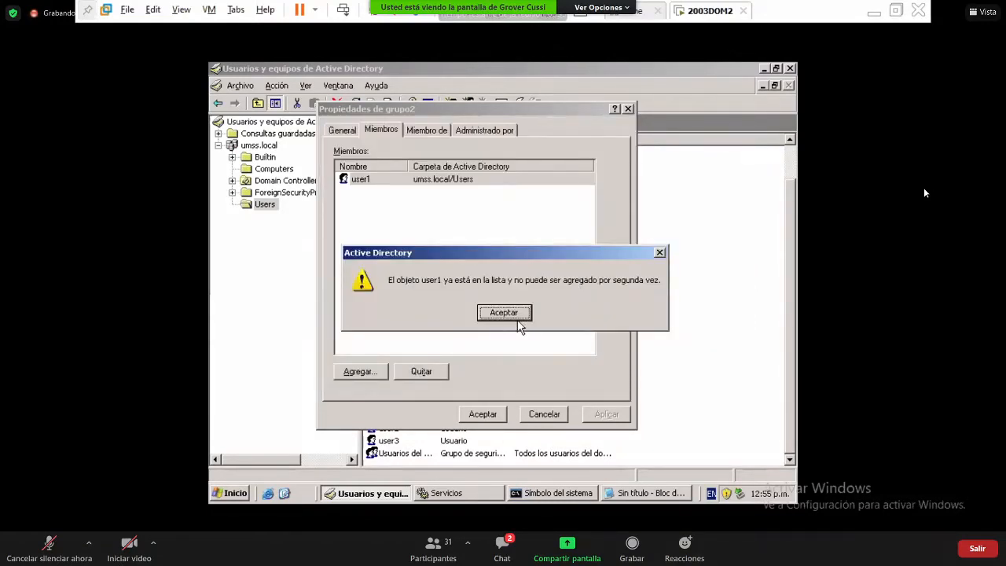
pyautogui.click(504, 313)
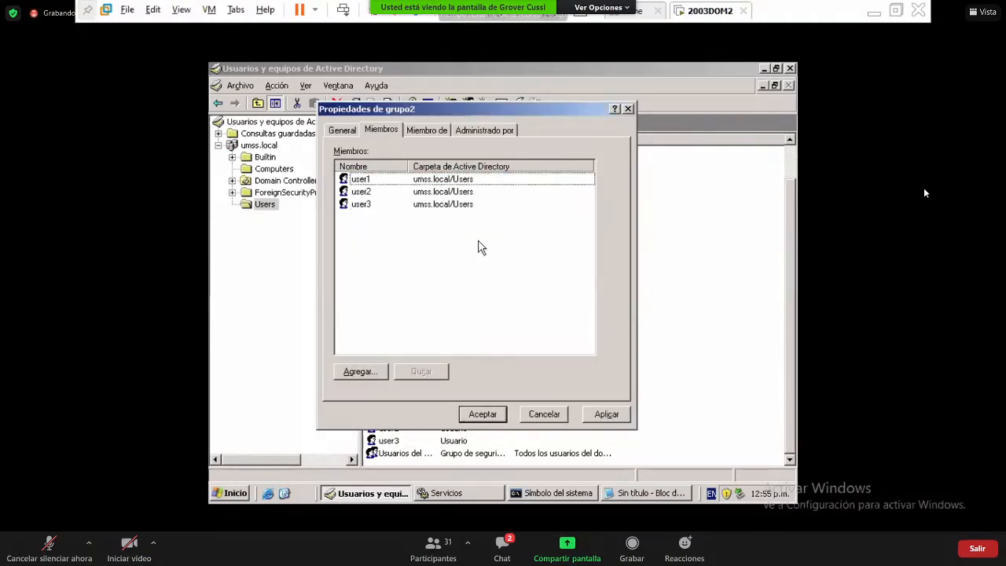
pyautogui.click(496, 419)
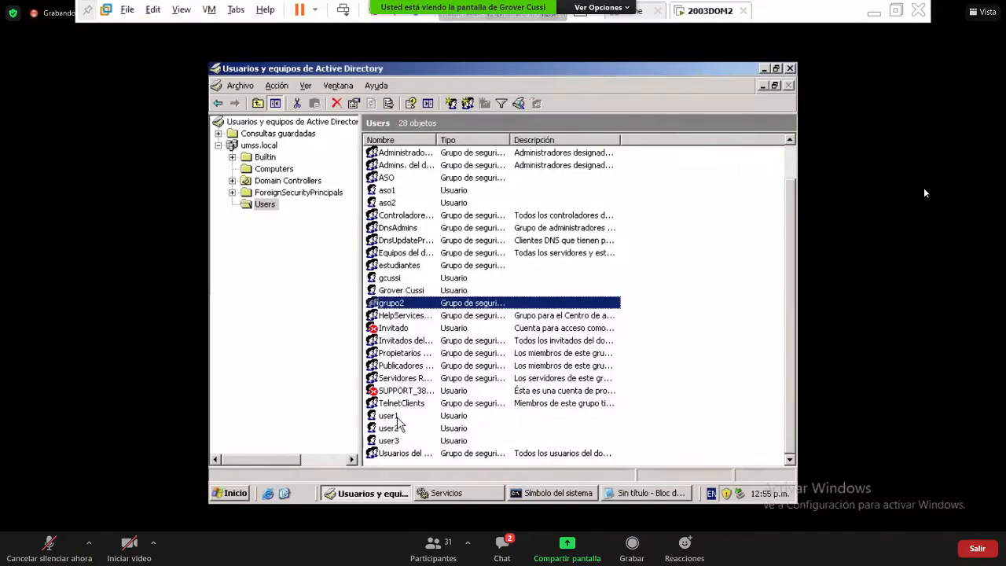
# - Show user1's Miembro de memberships, select Usuarios del dominio, then go to the host desktop
pyautogui.click(397, 420)
pyautogui.rightClick(397, 419)
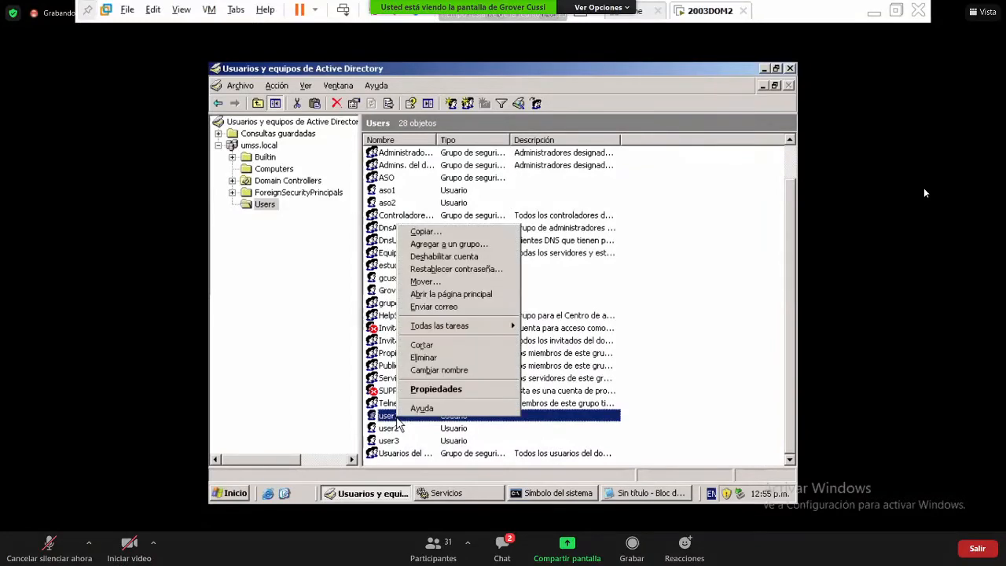
pyautogui.click(443, 390)
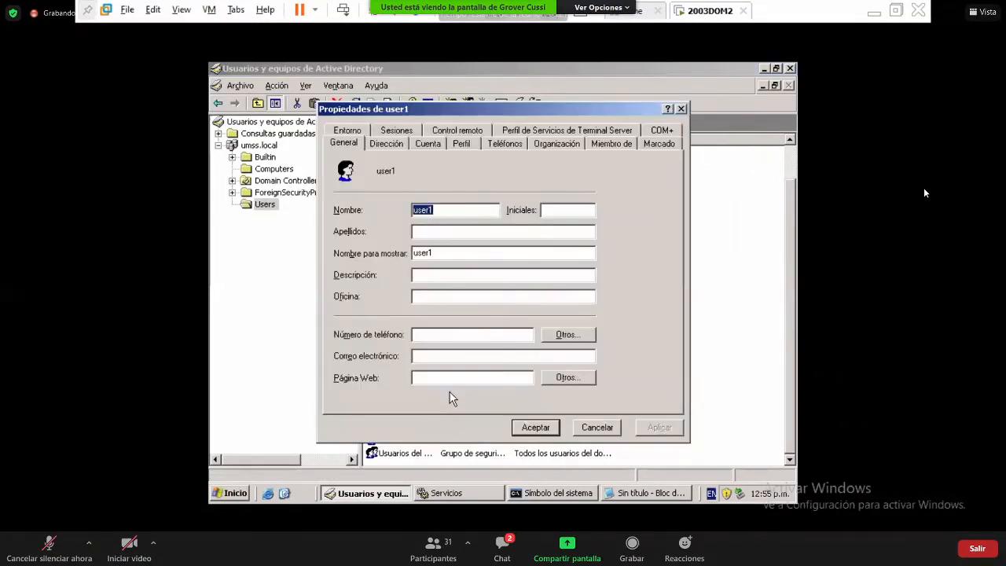
pyautogui.click(599, 147)
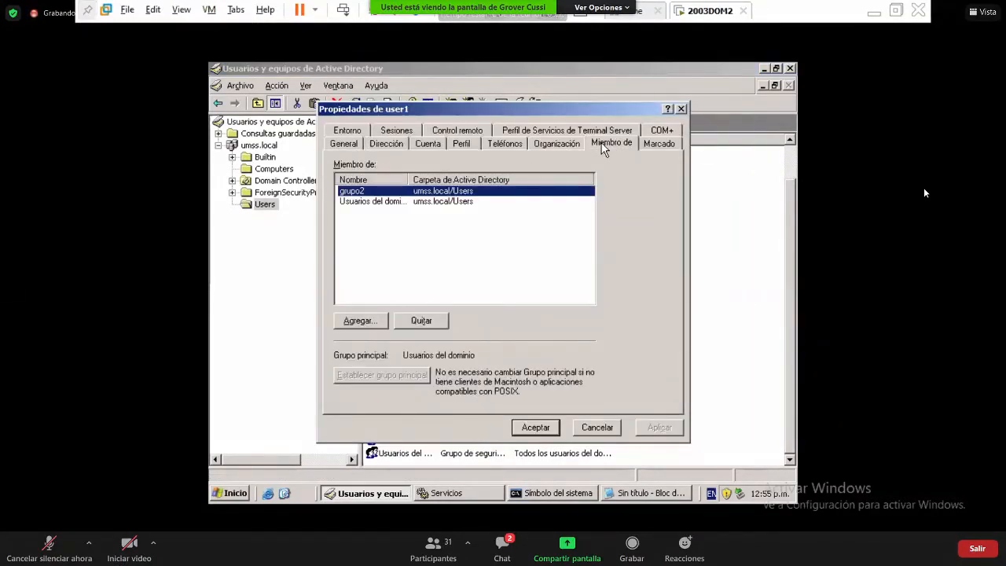
pyautogui.click(386, 203)
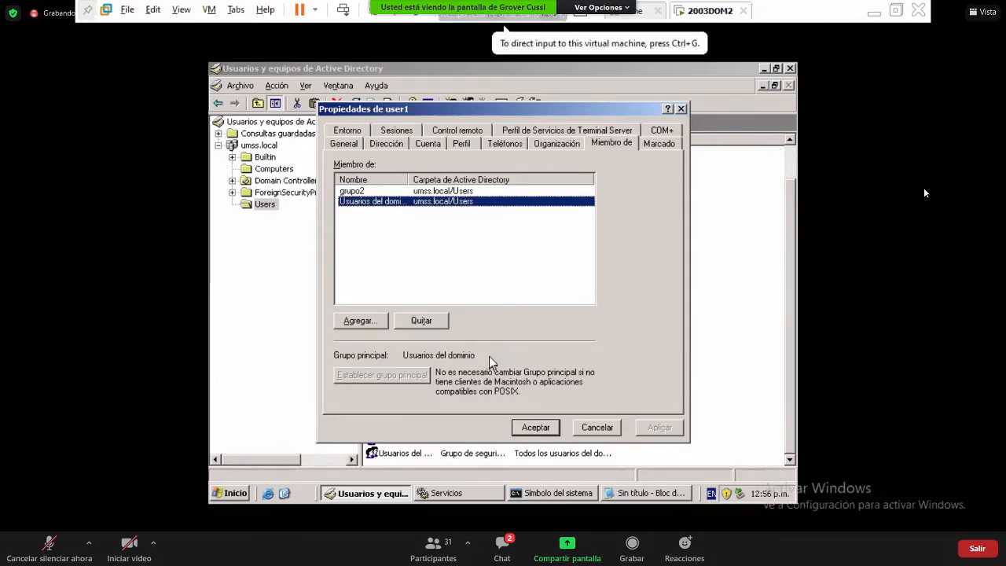
pyautogui.press('super+d')
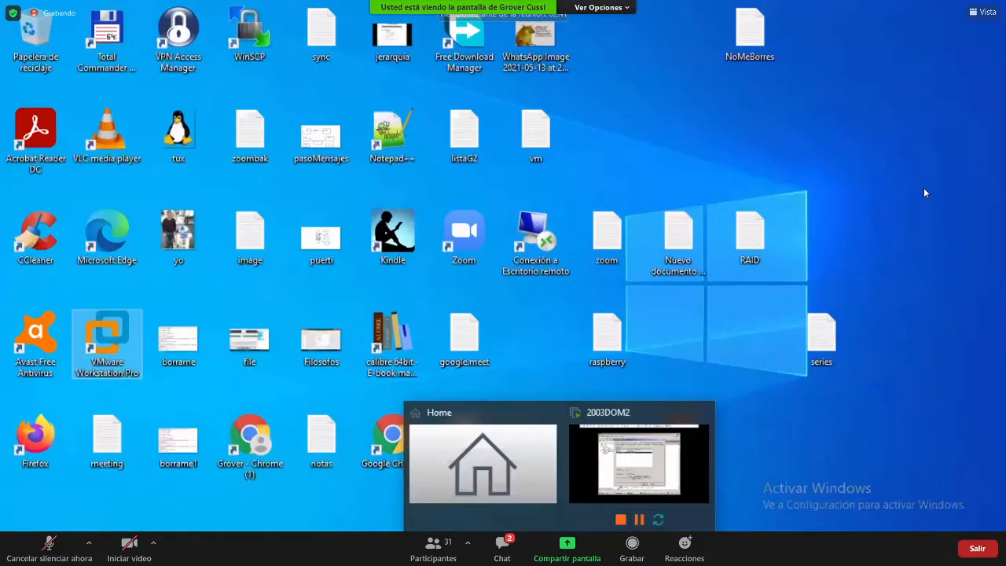
# - Search the host for 'user', view Otros usuarios settings and local-account help, then return to the VM
pyautogui.press('super')
pyautogui.write('user')
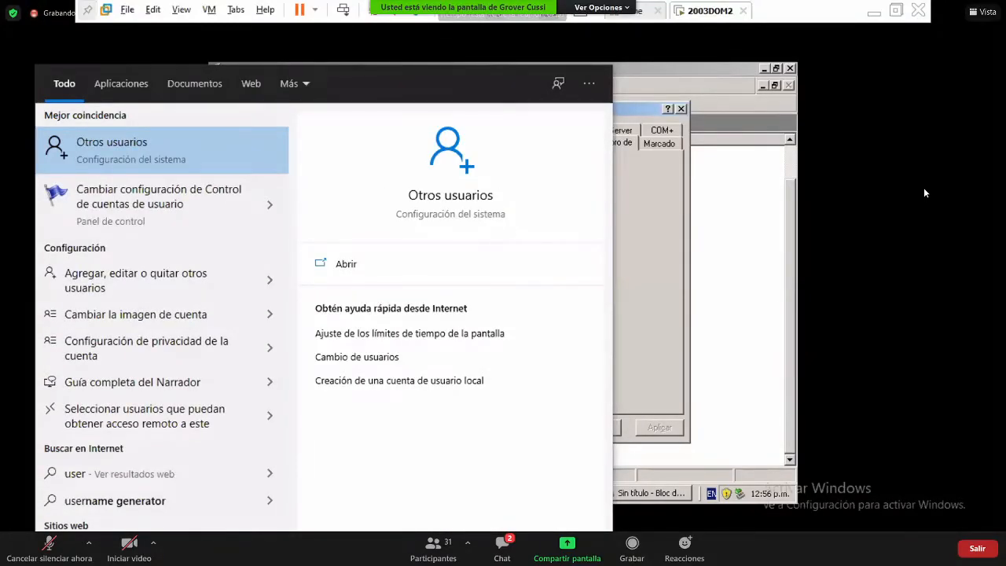
pyautogui.press('Return')
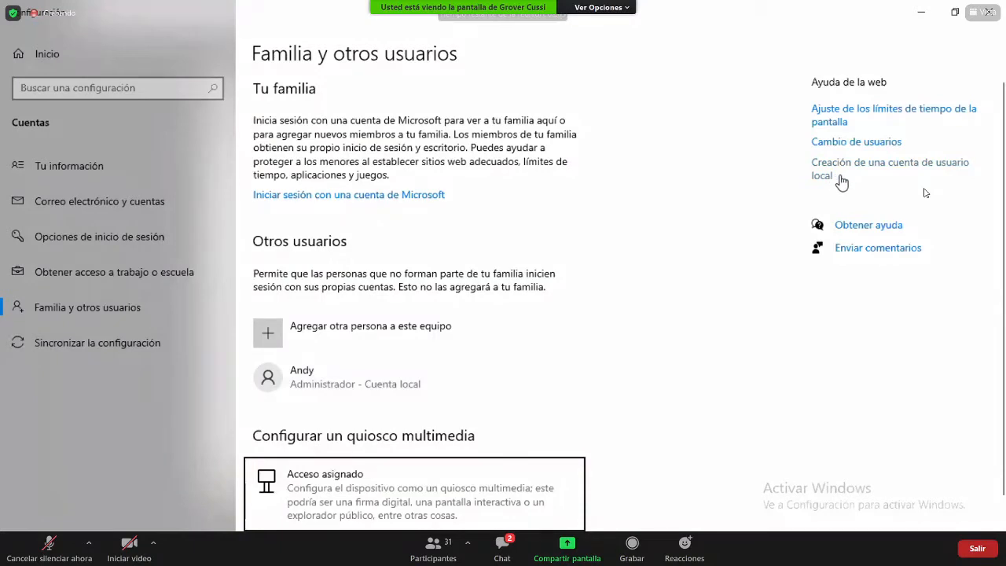
pyautogui.click(934, 179)
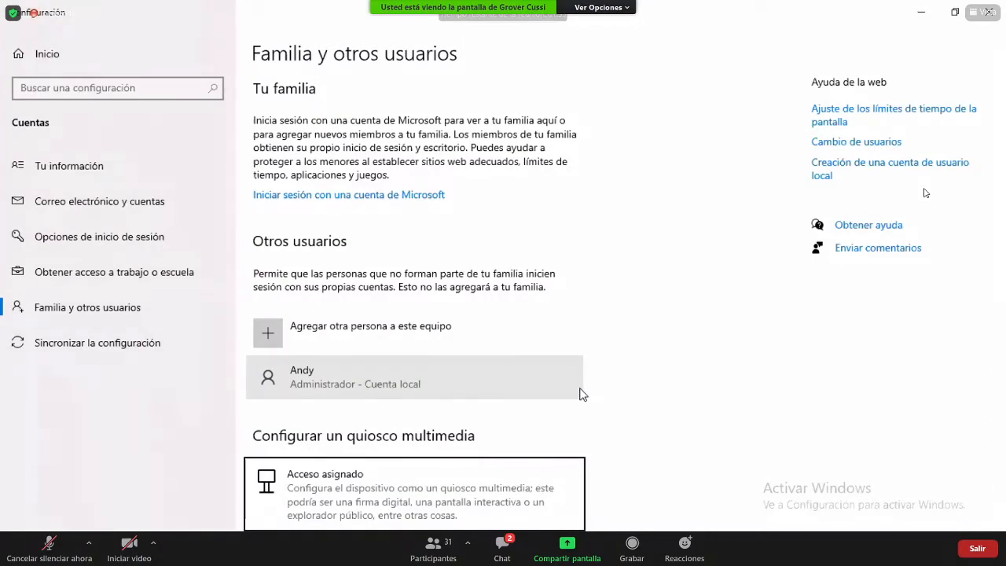
pyautogui.hotkey('alt', 'Tab')
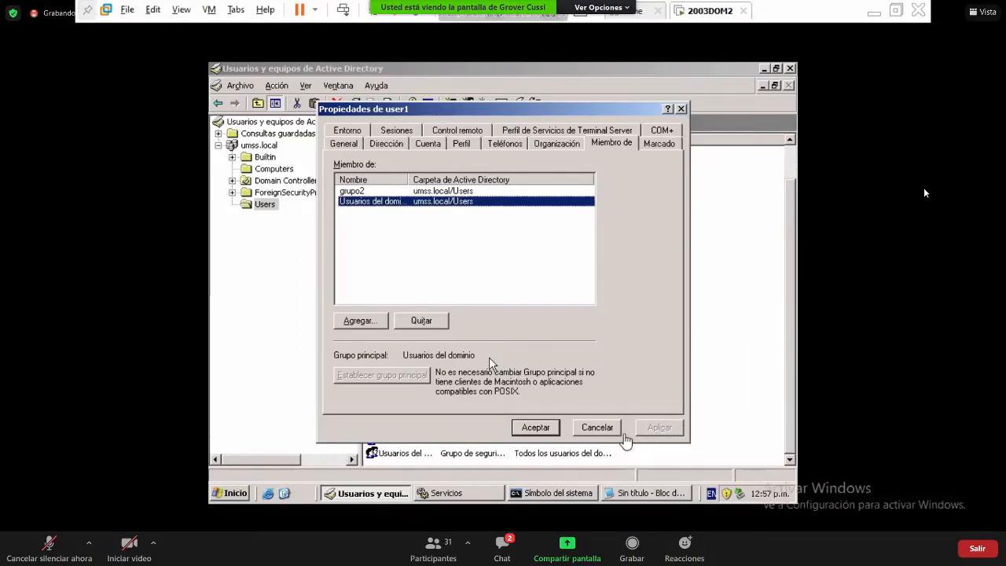
# - Cancel user1's properties and minimize the VMware window
pyautogui.click(599, 428)
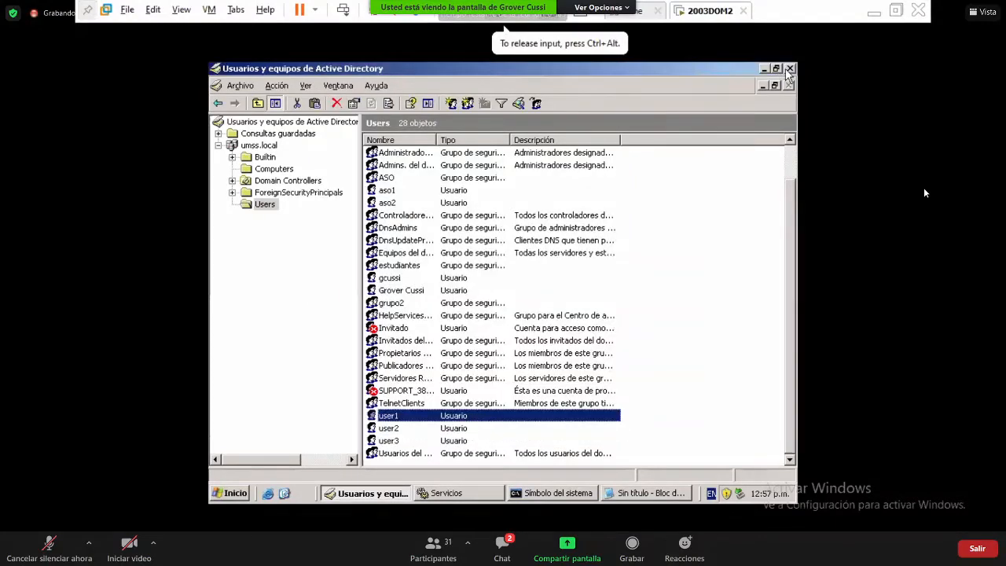
pyautogui.click(869, 16)
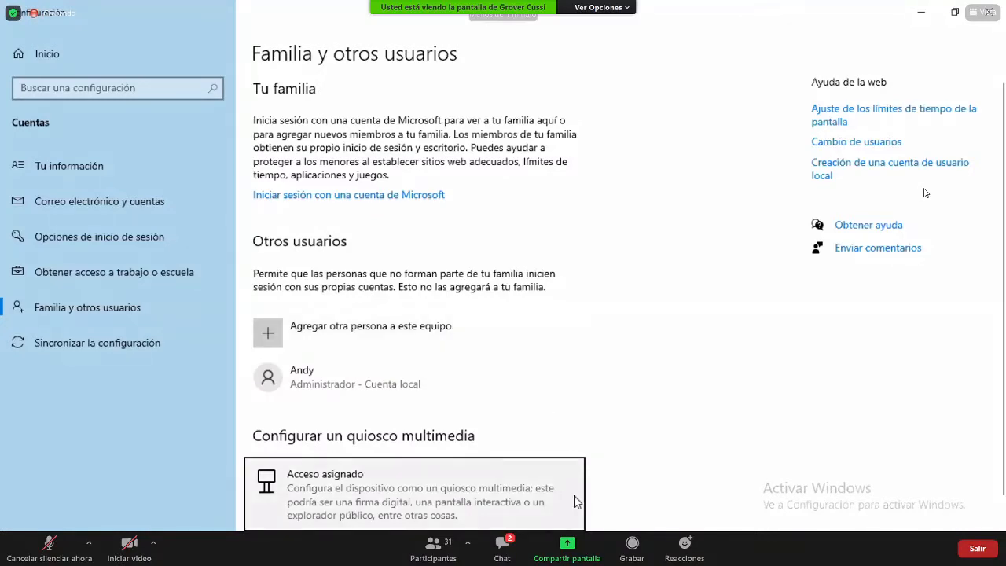
# - Switch from Settings to the Paint domain diagram
pyautogui.hotkey('alt', 'Tab')
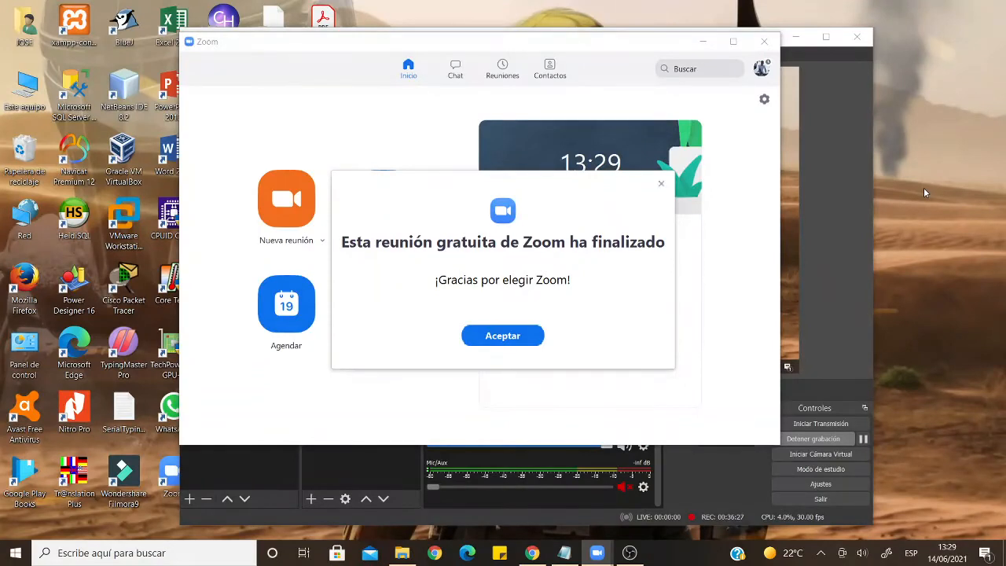
# - Dismiss the meeting-ended notice and join with the meeting ID from the notes, audio and video off
pyautogui.click(499, 334)
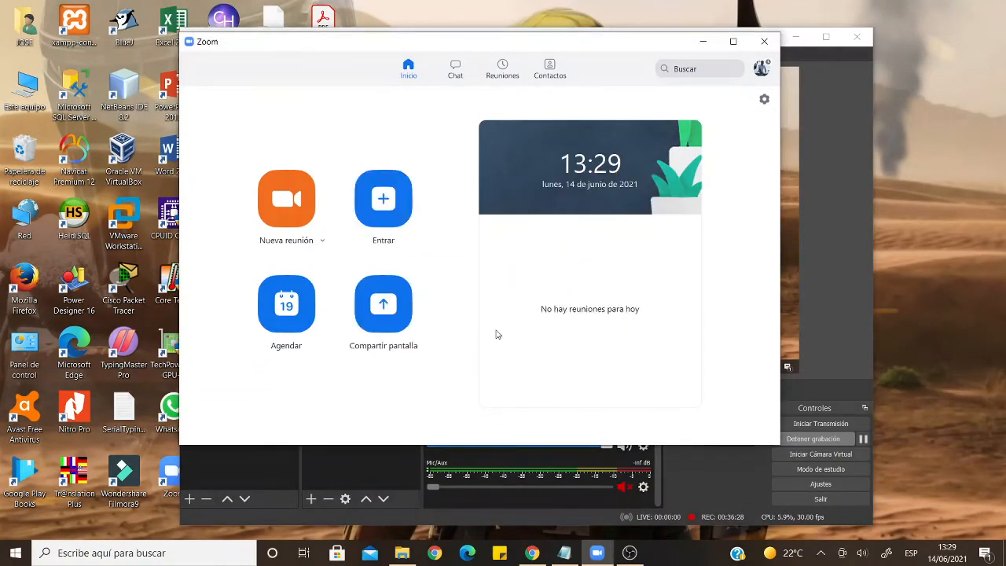
pyautogui.click(381, 202)
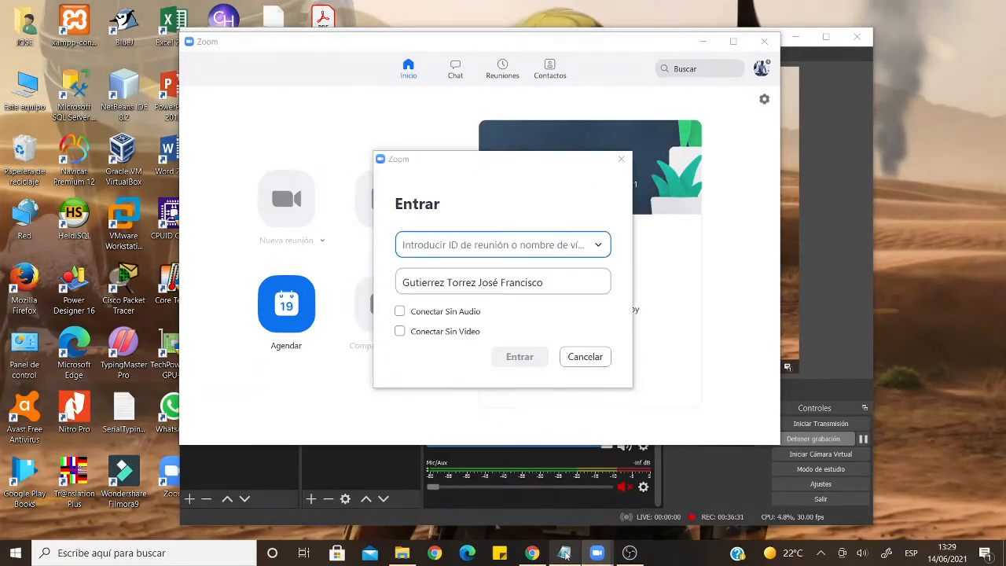
pyautogui.click(564, 552)
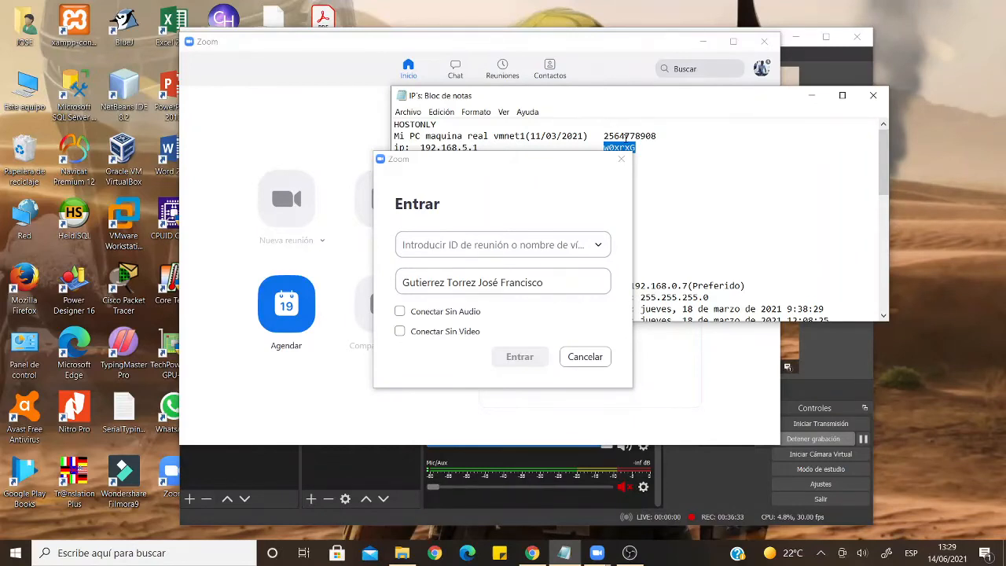
pyautogui.doubleClick(625, 136)
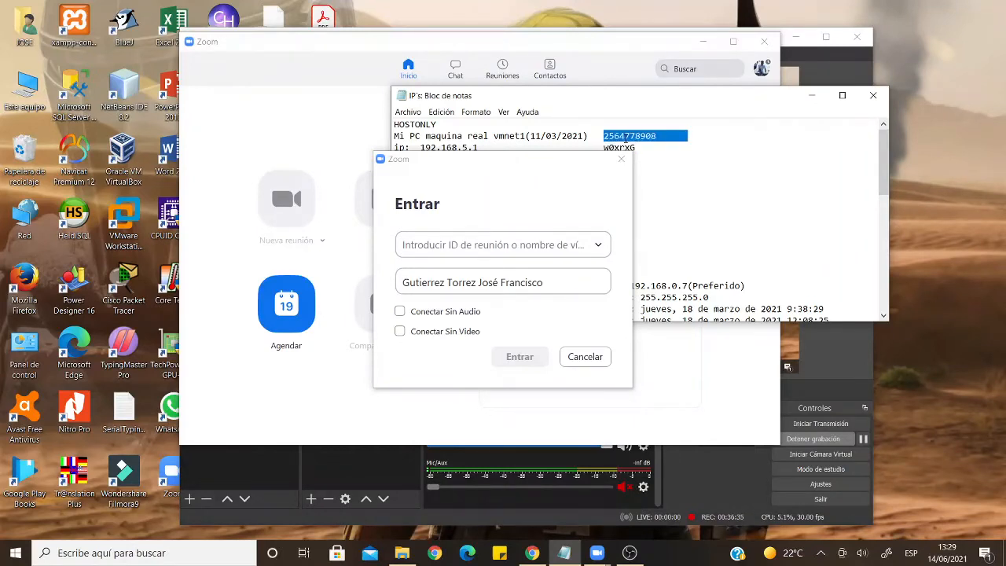
pyautogui.click(519, 245)
pyautogui.hotkey('ctrl', 'v')
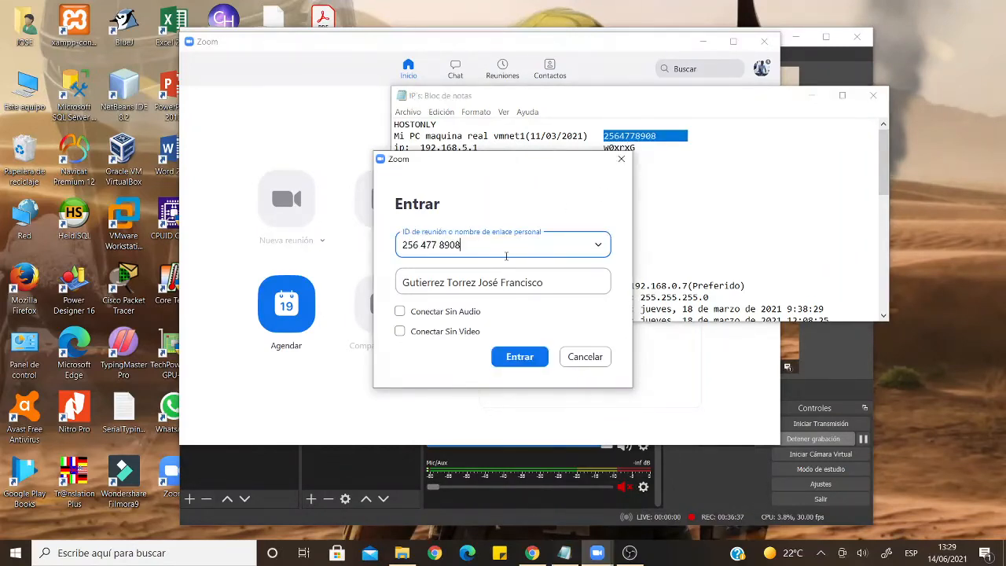
pyautogui.click(476, 312)
pyautogui.click(472, 332)
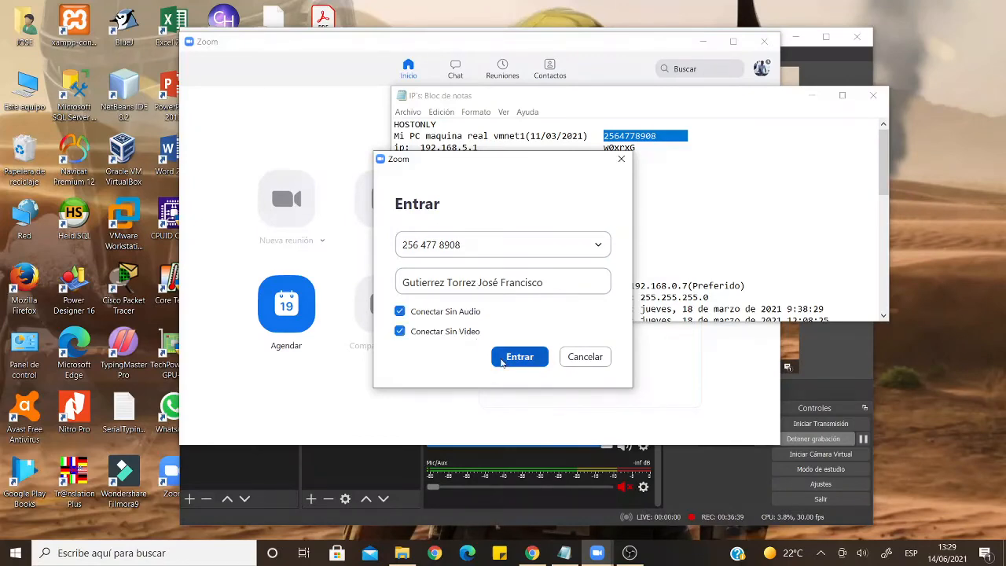
pyautogui.click(519, 357)
# - Enter the meeting passcode copied from the notes, then close the notes
pyautogui.doubleClick(643, 148)
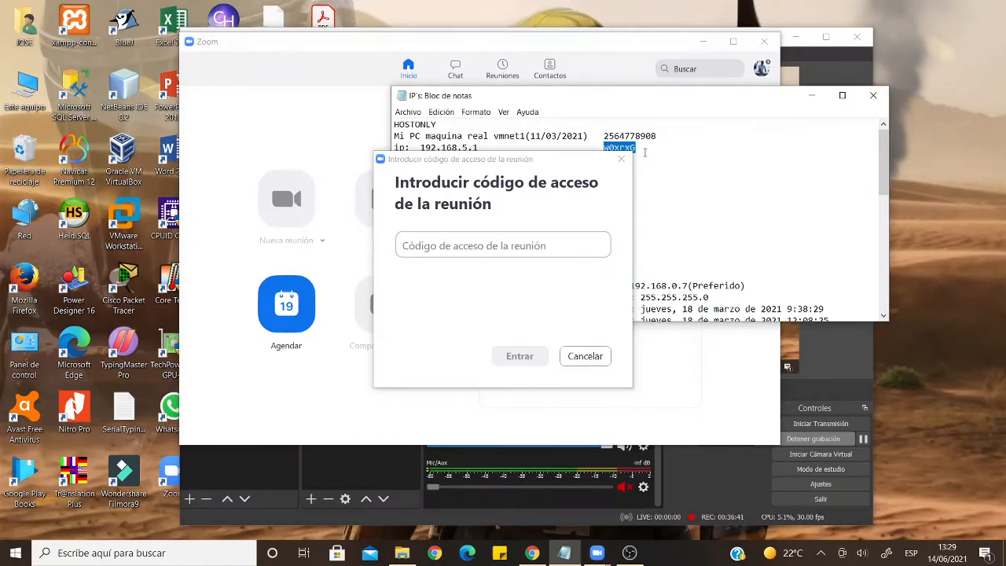
pyautogui.click(571, 244)
pyautogui.hotkey('ctrl', 'v')
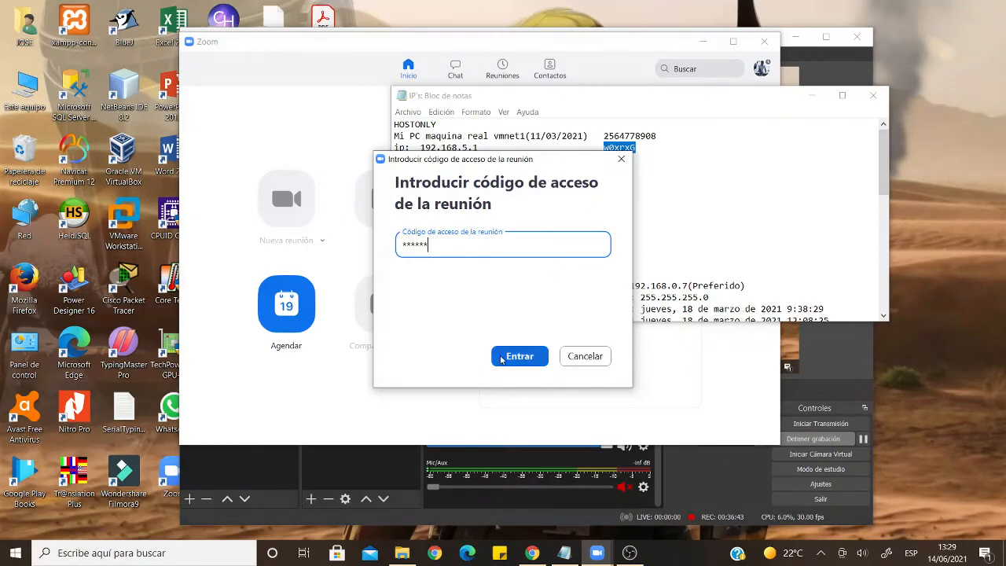
pyautogui.click(503, 358)
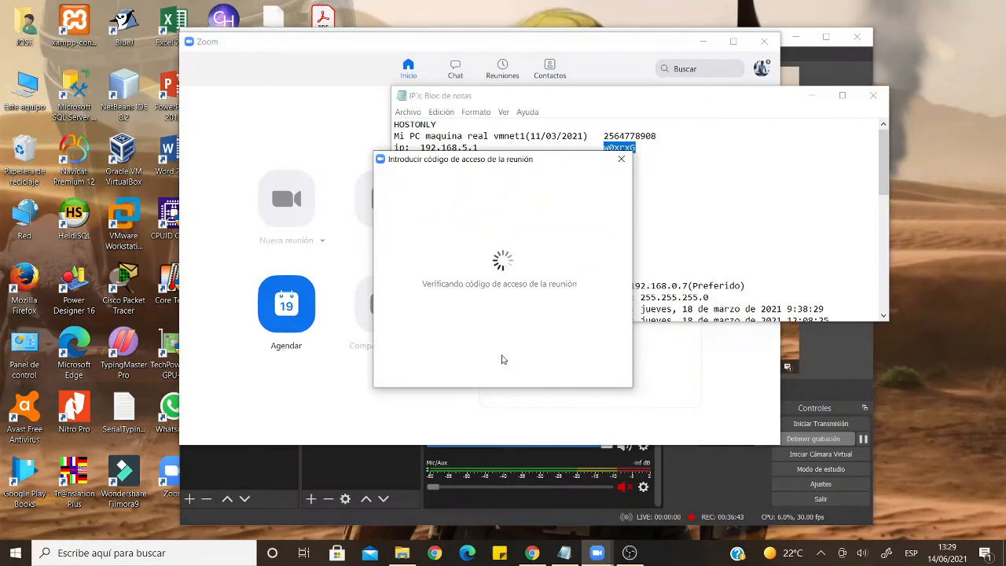
pyautogui.click(870, 93)
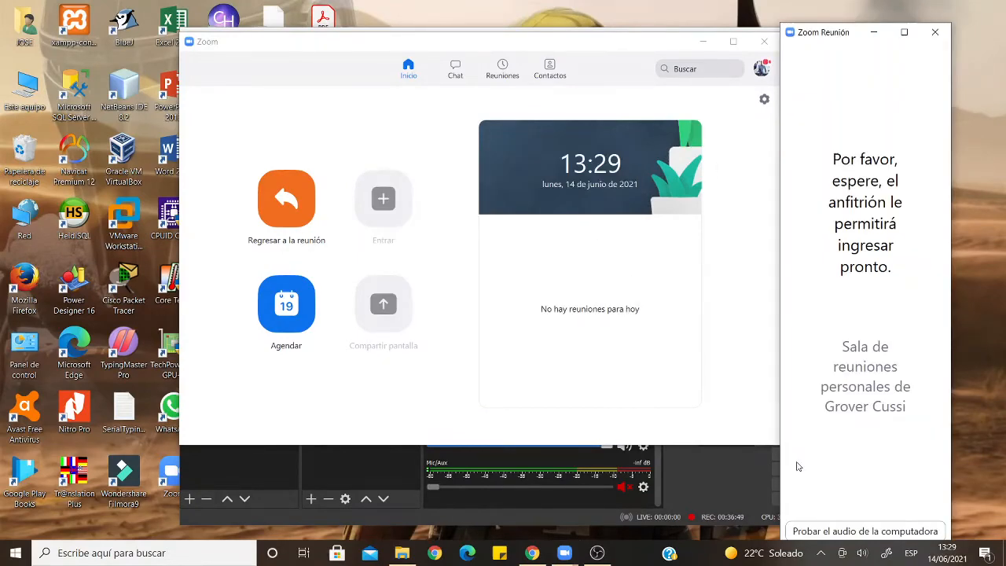
# - Bring the recording software forward, enlarge the meeting window, and hide Zoom's home window
pyautogui.click(716, 473)
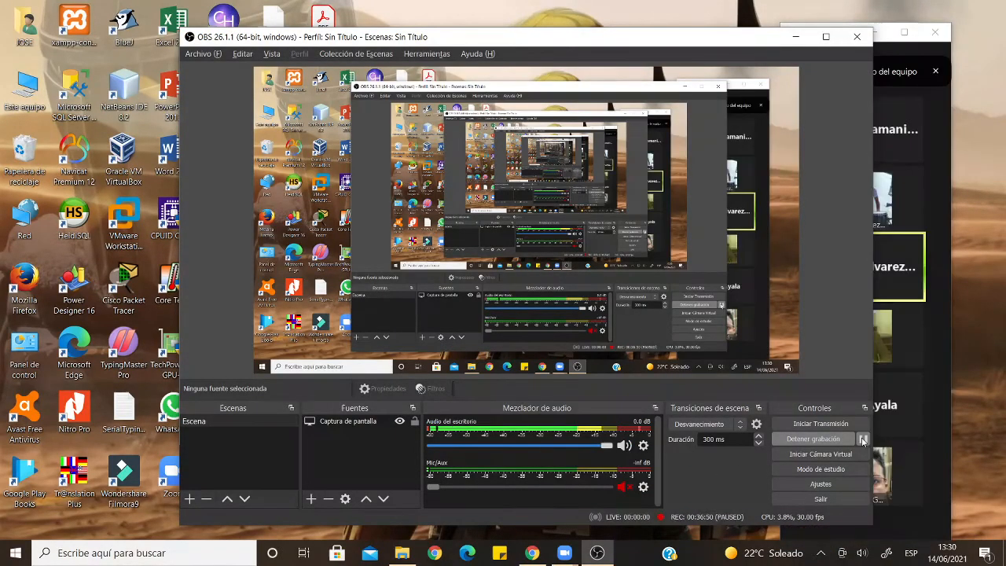
pyautogui.doubleClick(935, 355)
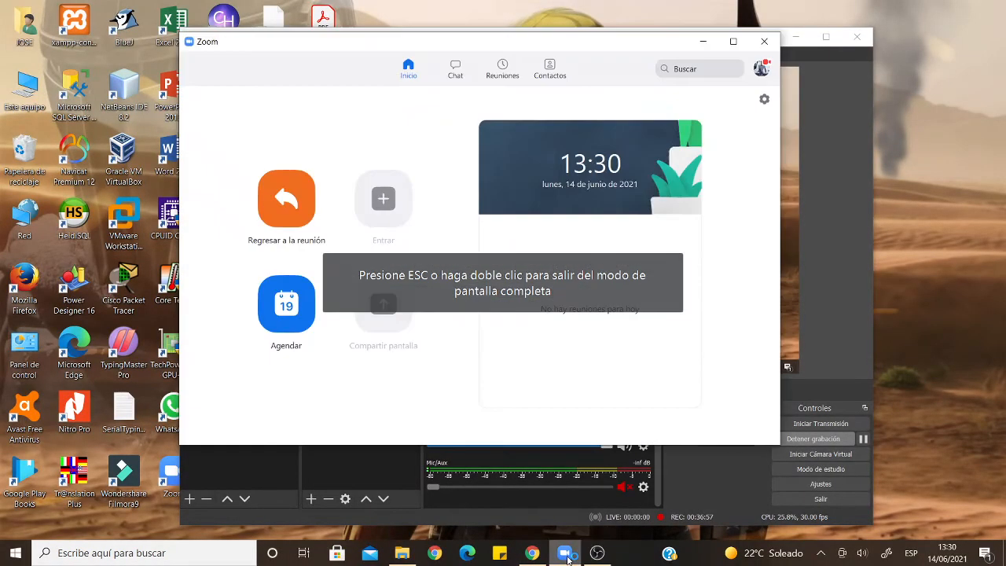
pyautogui.click(566, 554)
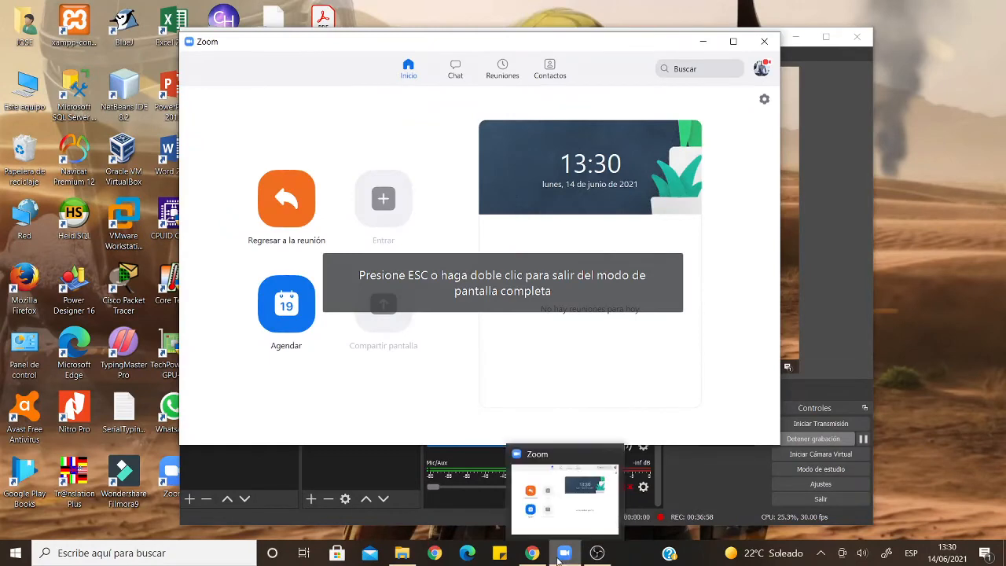
pyautogui.click(559, 554)
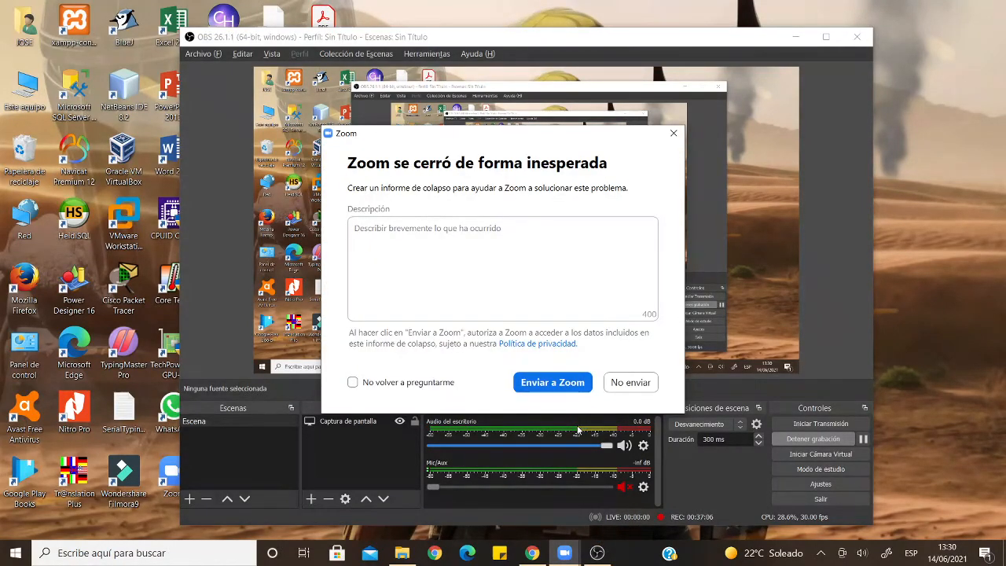
# - Decline the crash report, restore the meeting window full screen, then switch to the recording software
pyautogui.click(618, 382)
pyautogui.click(643, 382)
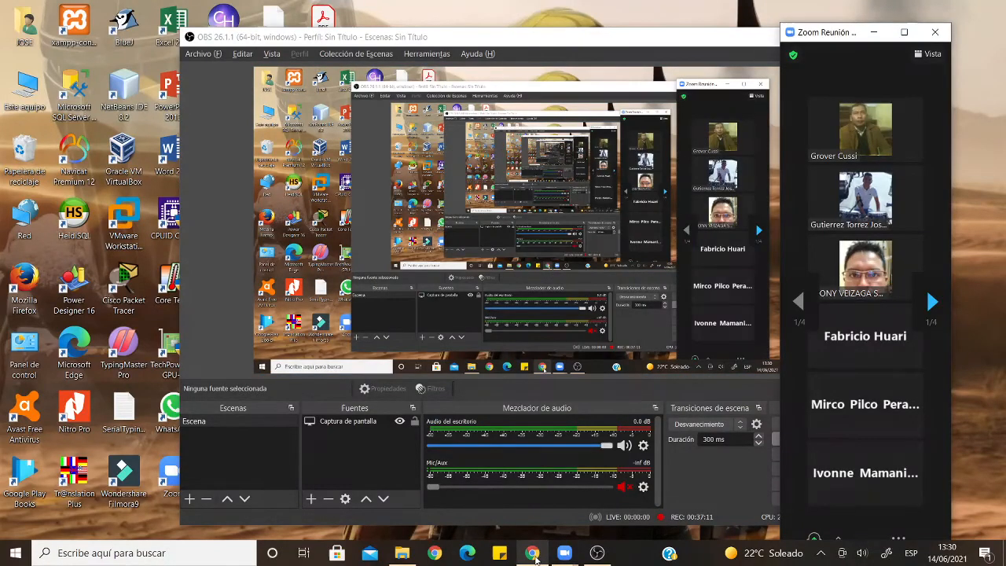
pyautogui.click(536, 559)
pyautogui.moveTo(564, 552)
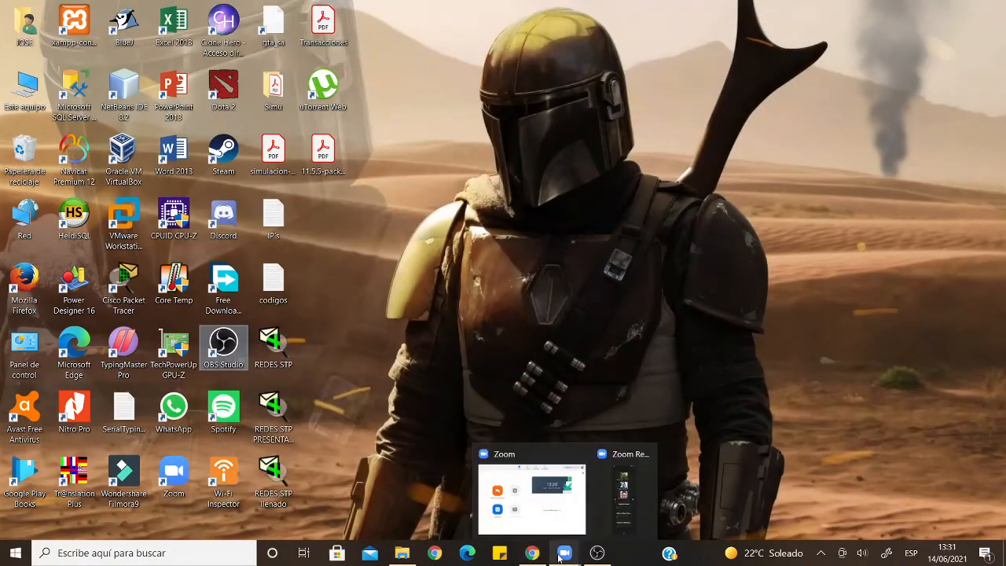
pyautogui.click(610, 506)
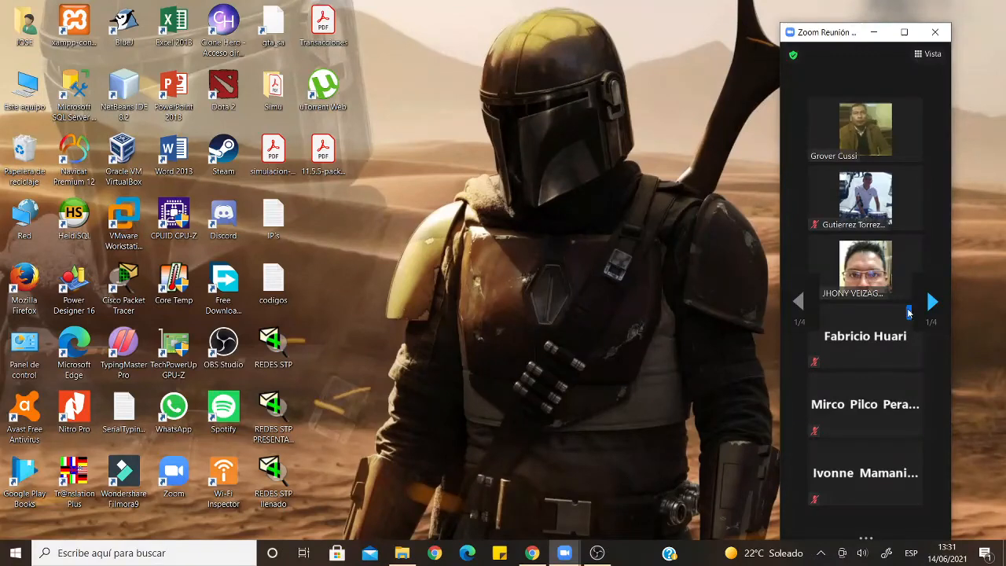
pyautogui.doubleClick(924, 238)
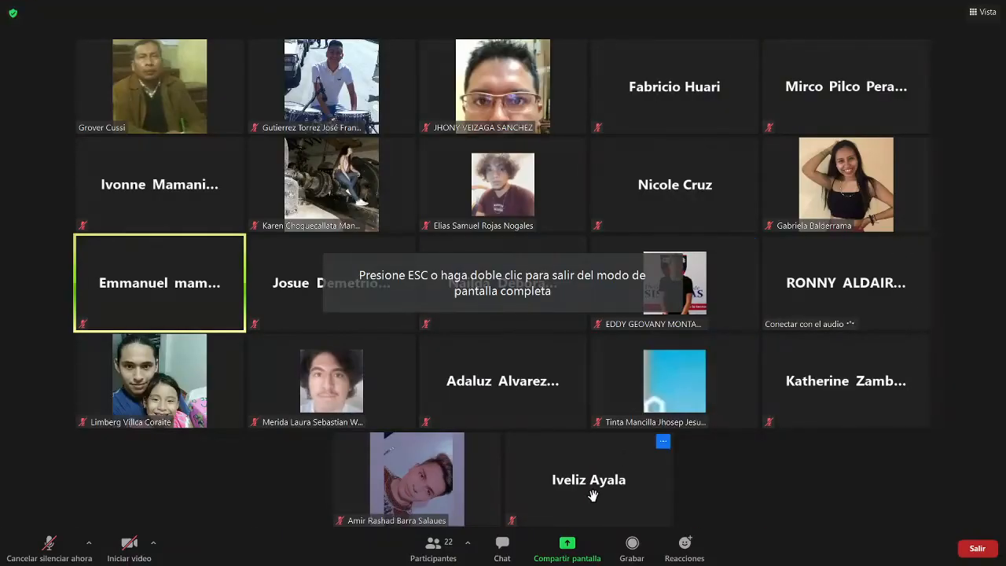
pyautogui.hotkey('alt', 'Tab')
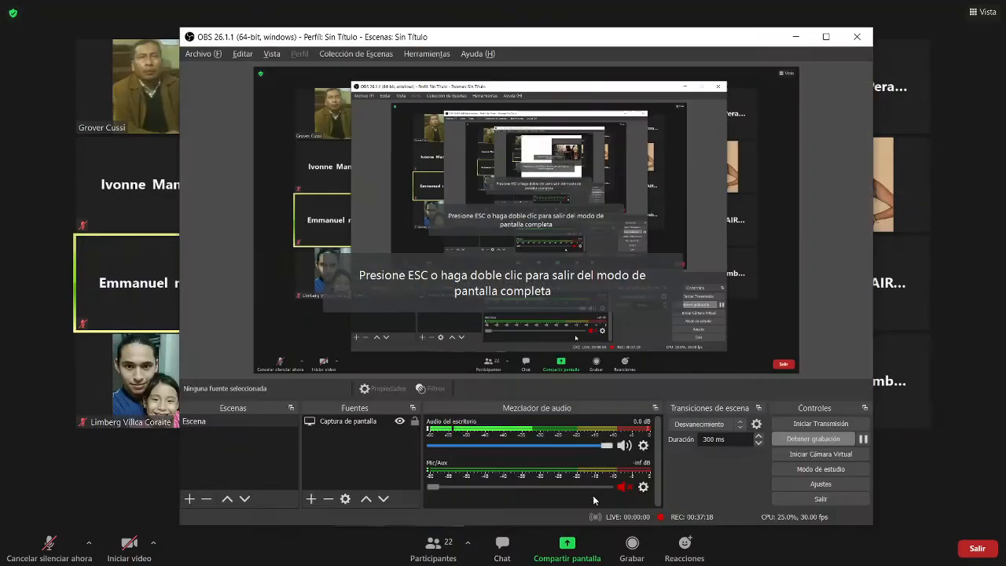
# - Bring the full-screen Zoom meeting with the shared Paint diagram back in front of OBS
pyautogui.click(956, 388)
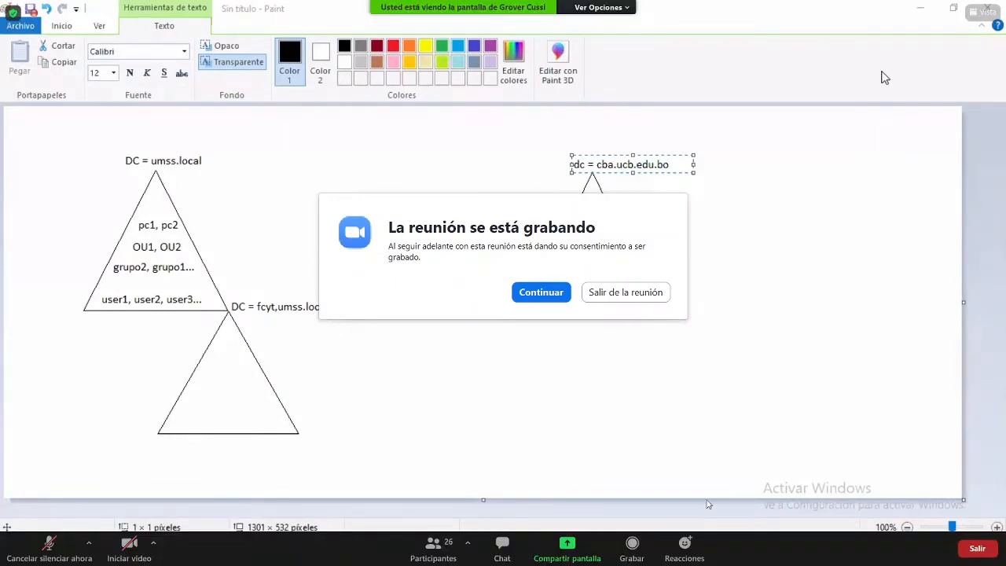
# - Close Zoom's recording notice and commit the dc = cba.ucb.edu.bo label above the right triangle
pyautogui.click(542, 292)
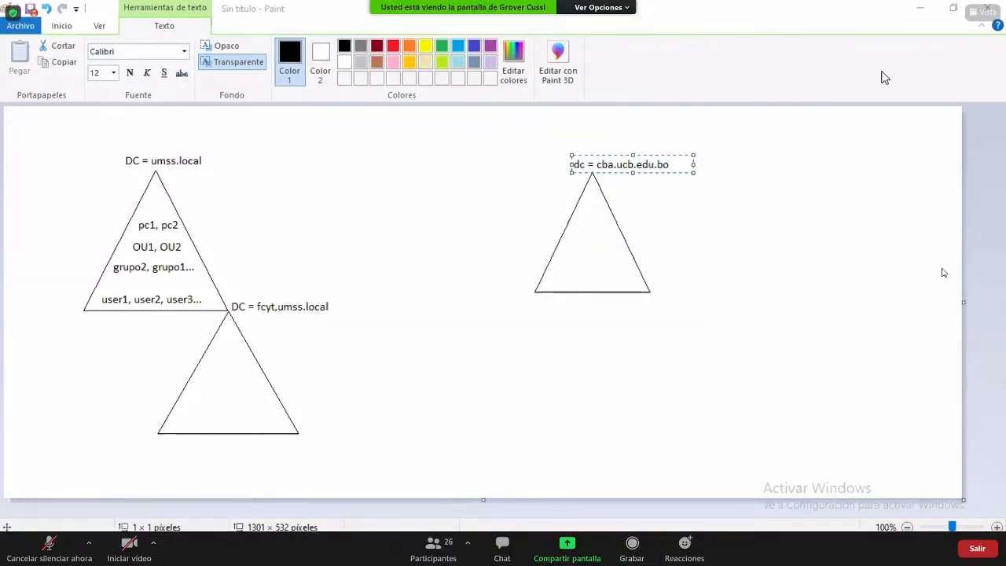
pyautogui.click(459, 198)
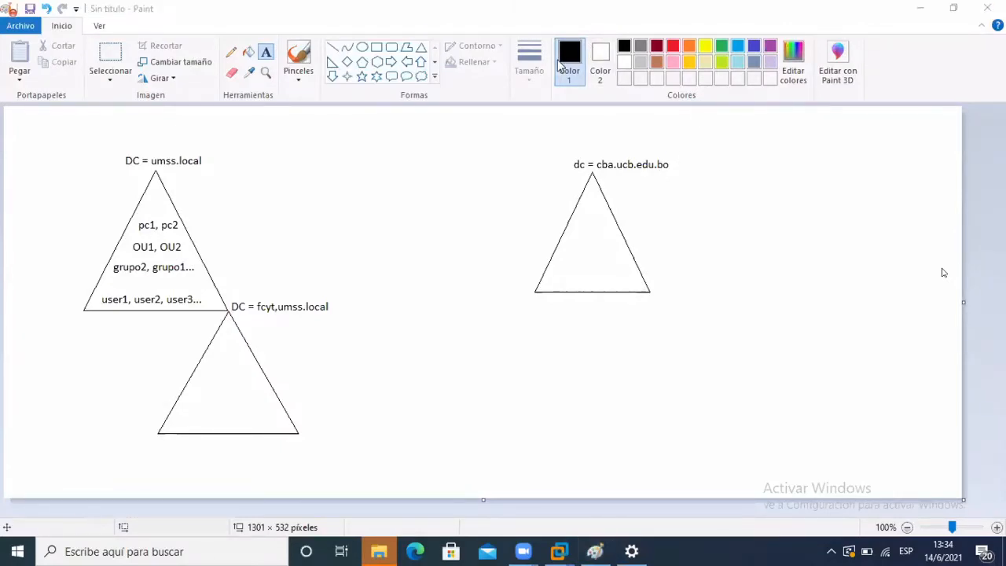
# - Focus the Paint diagram, then show the Home and 2003DOM2 VMware window thumbnails
pyautogui.click(554, 88)
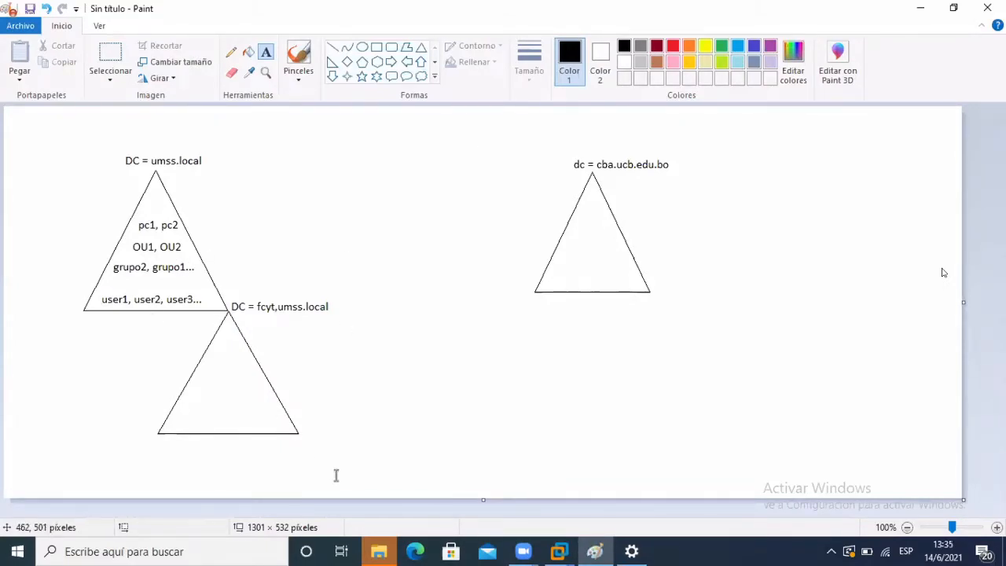
pyautogui.moveTo(563, 555)
pyautogui.click(561, 553)
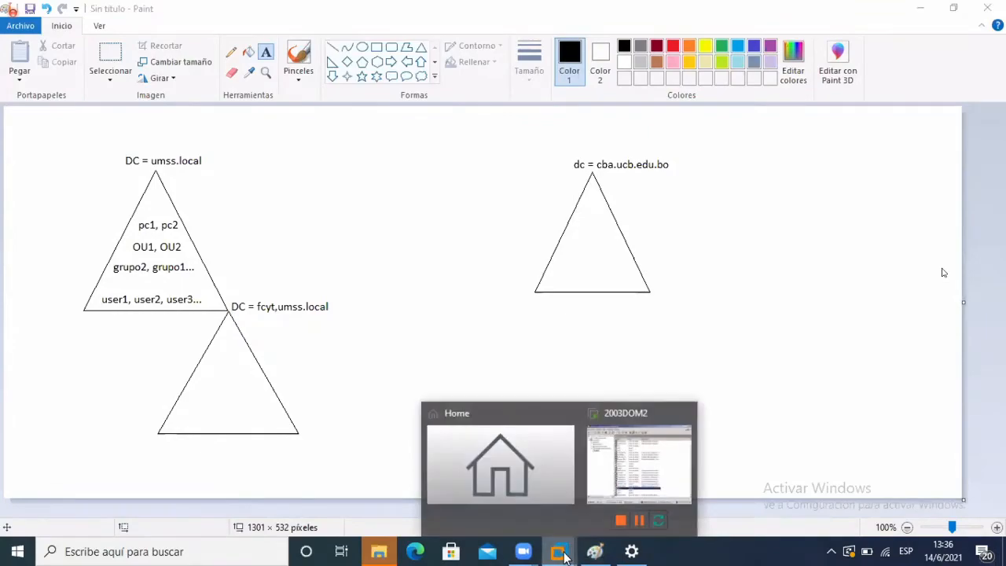
# - In 2003DOM2, open grupo2's Propiedades on the Miembro de tab and start Agregar
pyautogui.click(657, 481)
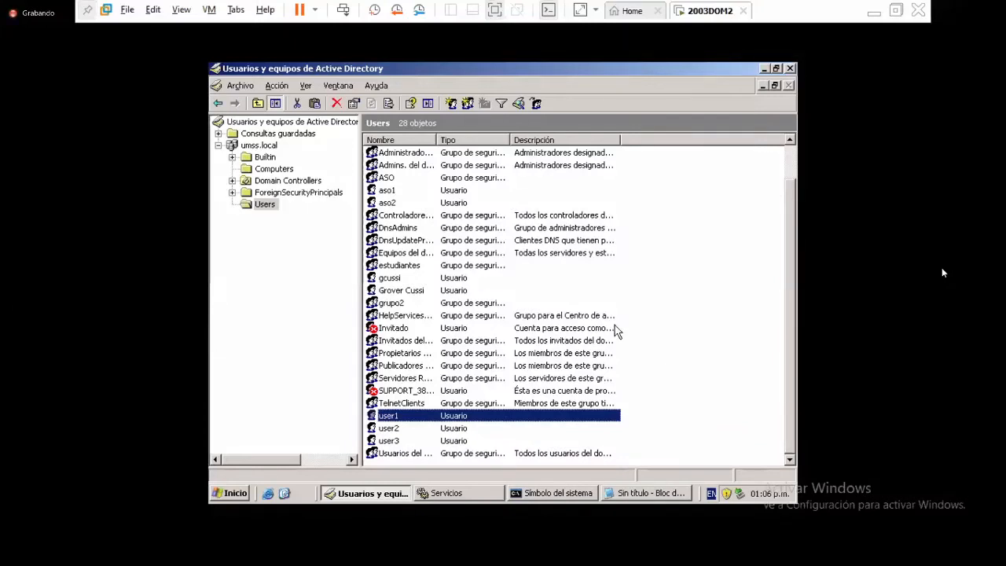
pyautogui.click(402, 297)
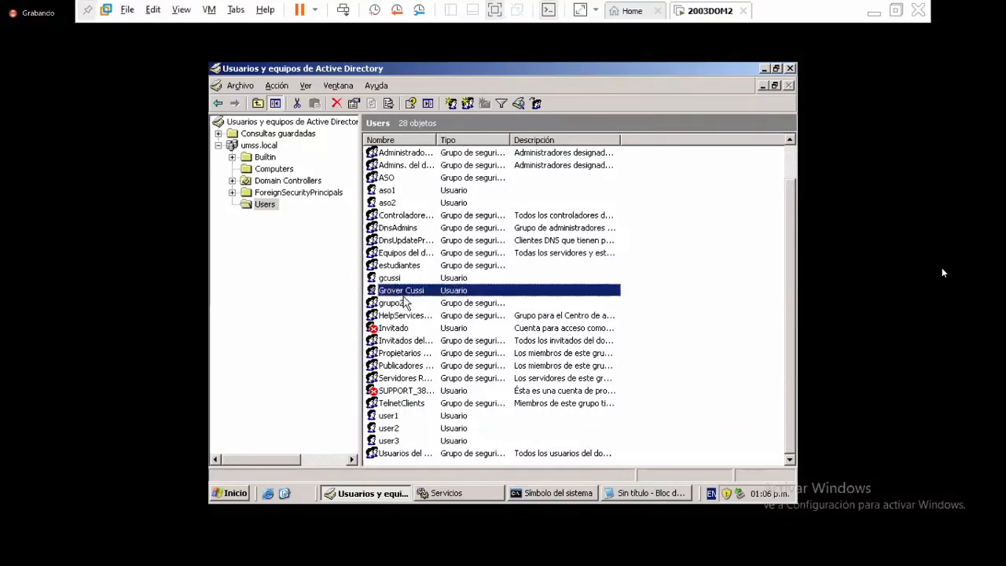
pyautogui.click(401, 307)
pyautogui.rightClick(403, 308)
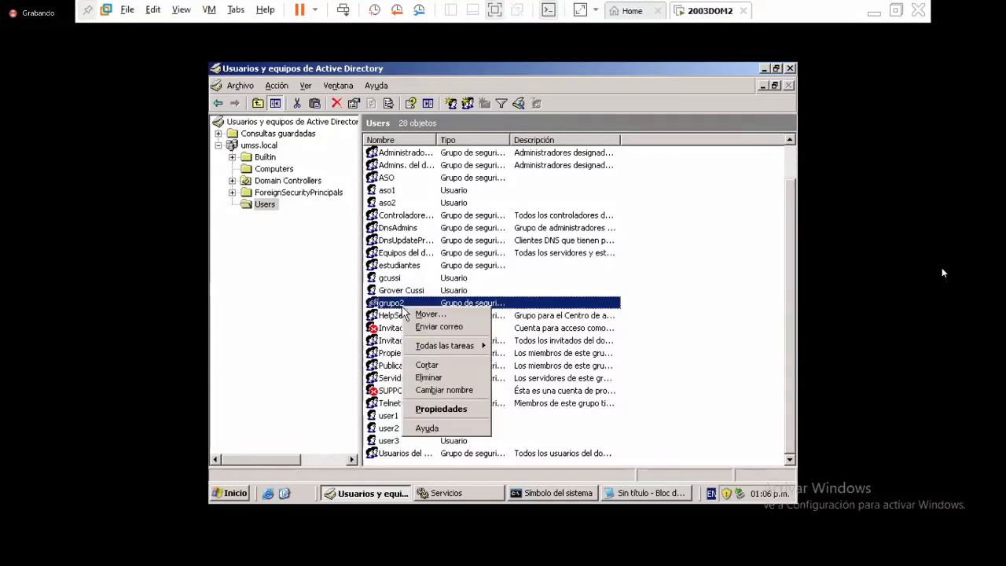
pyautogui.click(486, 415)
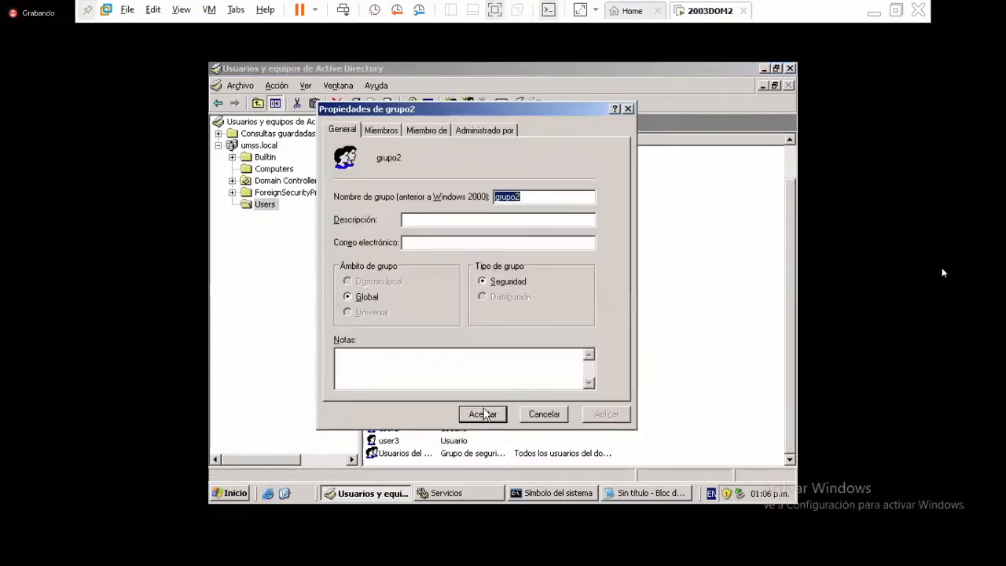
pyautogui.click(428, 131)
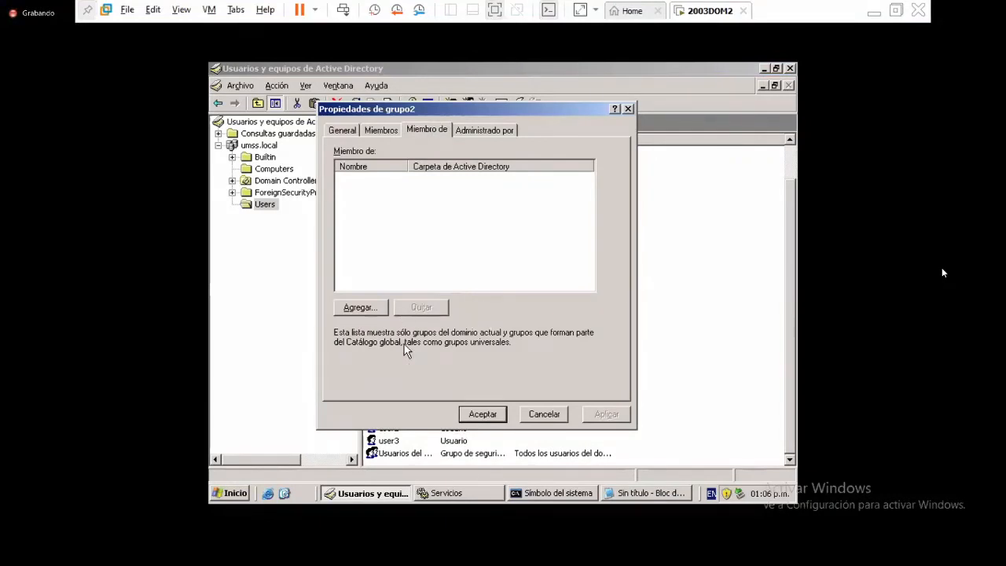
pyautogui.click(375, 307)
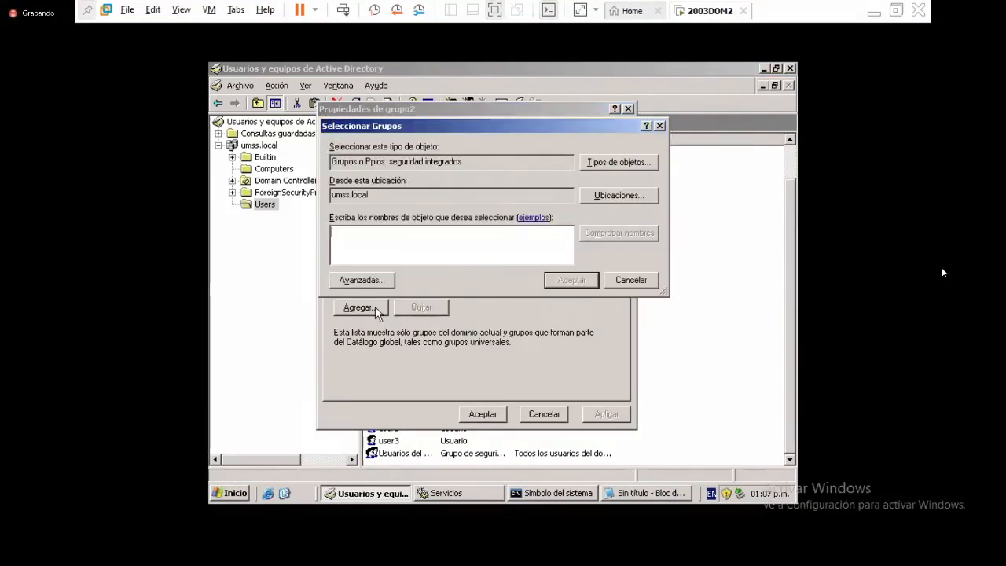
# - Look up 'adm' with Comprobar nombres and pick Administradores as the group
pyautogui.write('ad')
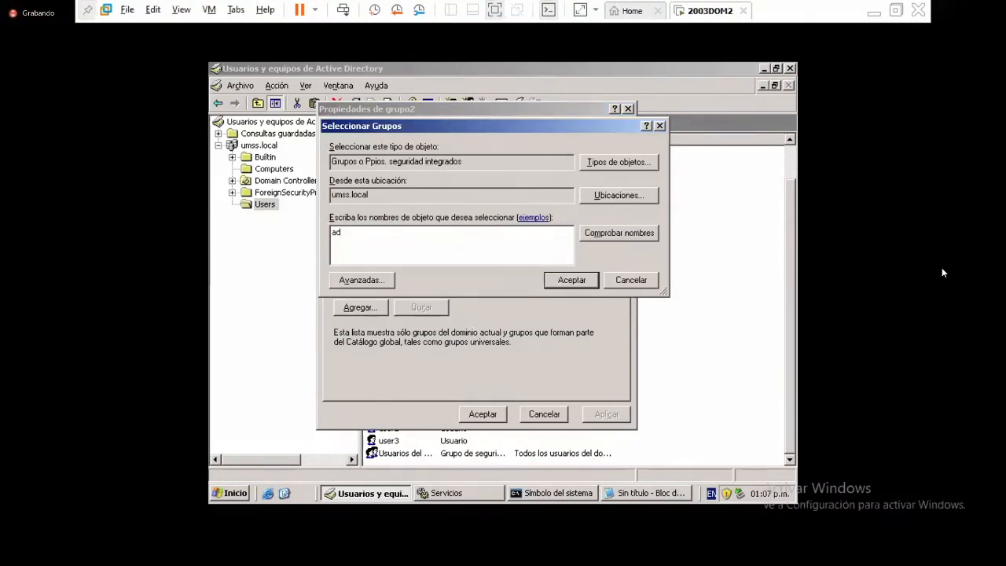
pyautogui.press('Home')
pyautogui.write('m')
pyautogui.press('Right')
pyautogui.press('Right')
pyautogui.press('BackSpace')
pyautogui.press('BackSpace')
pyautogui.press('BackSpace')
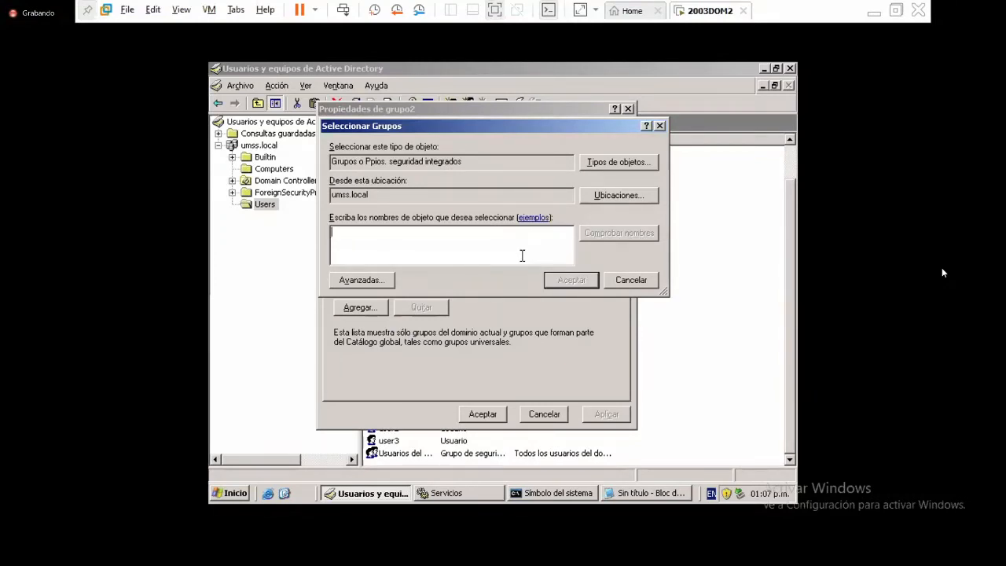
pyautogui.write('adm')
pyautogui.click(594, 236)
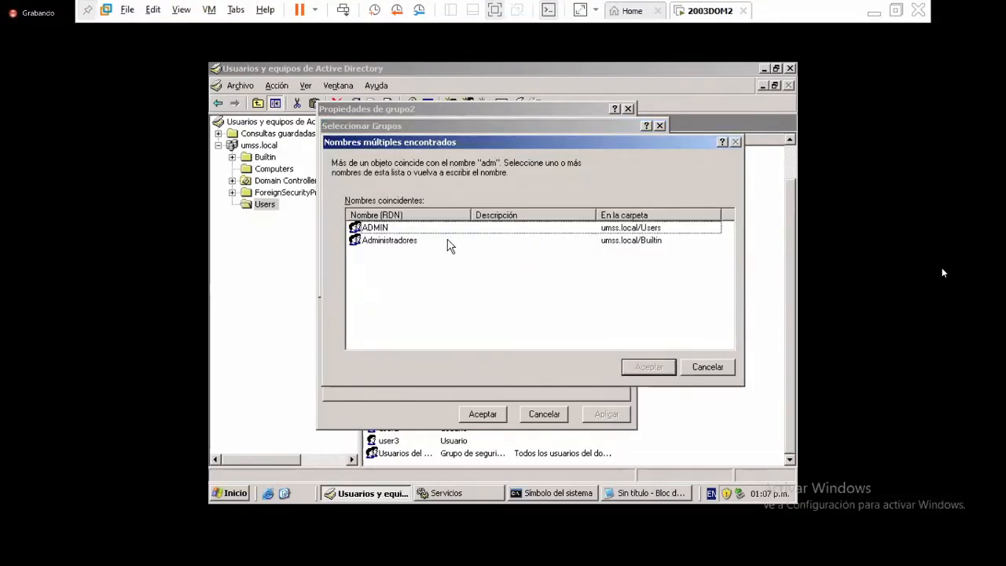
pyautogui.click(404, 244)
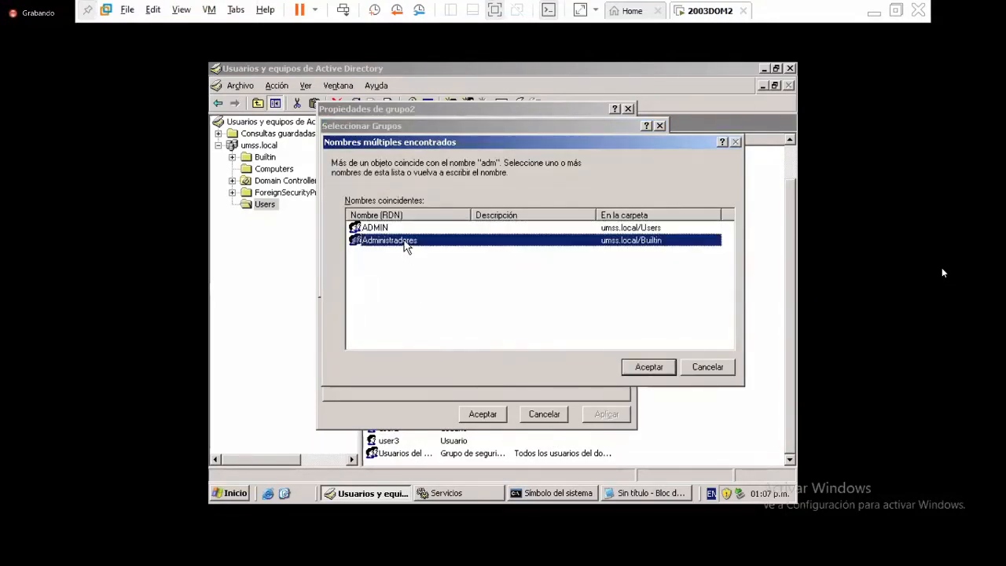
pyautogui.click(649, 367)
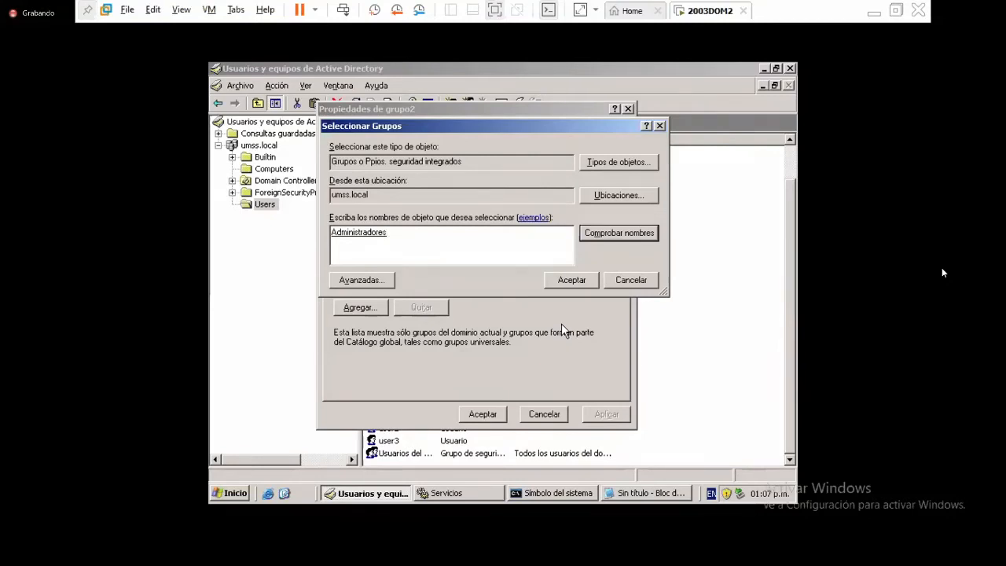
# - Replace it with 'estud', dismiss Nombre no encontrado, and cancel grupo2's dialogs
pyautogui.hotkey('ctrl', 'a')
pyautogui.press('BackSpace')
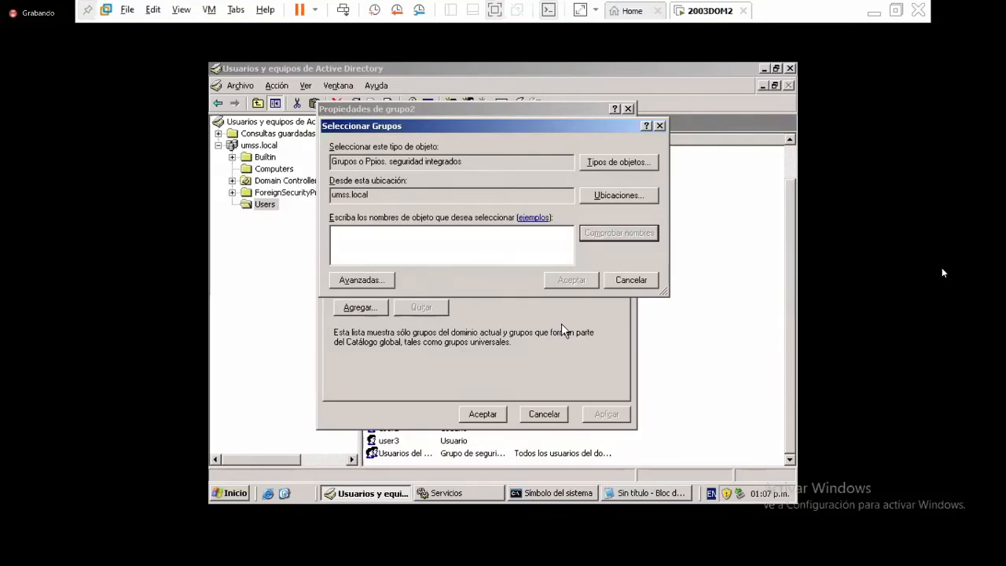
pyautogui.write('estud')
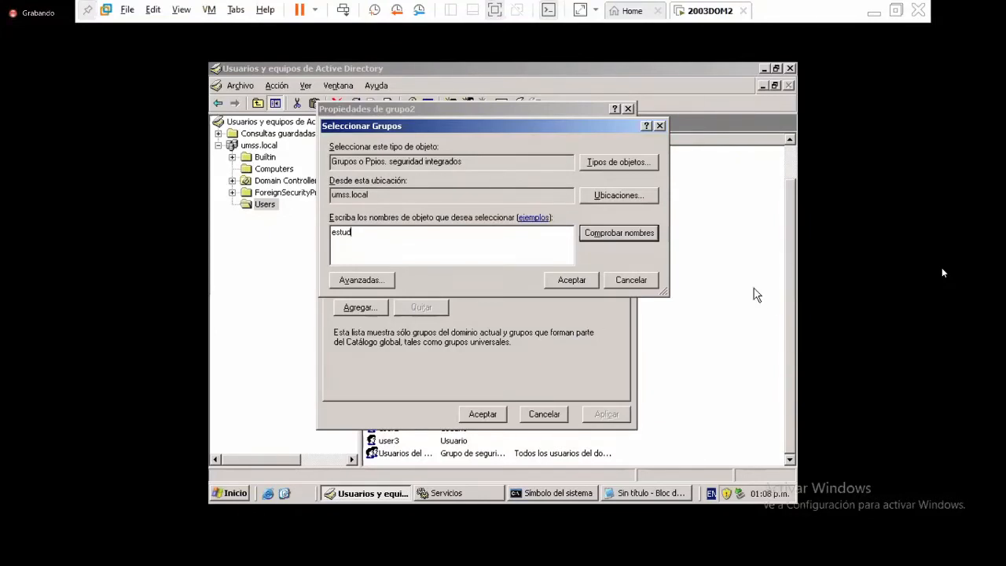
pyautogui.click(645, 233)
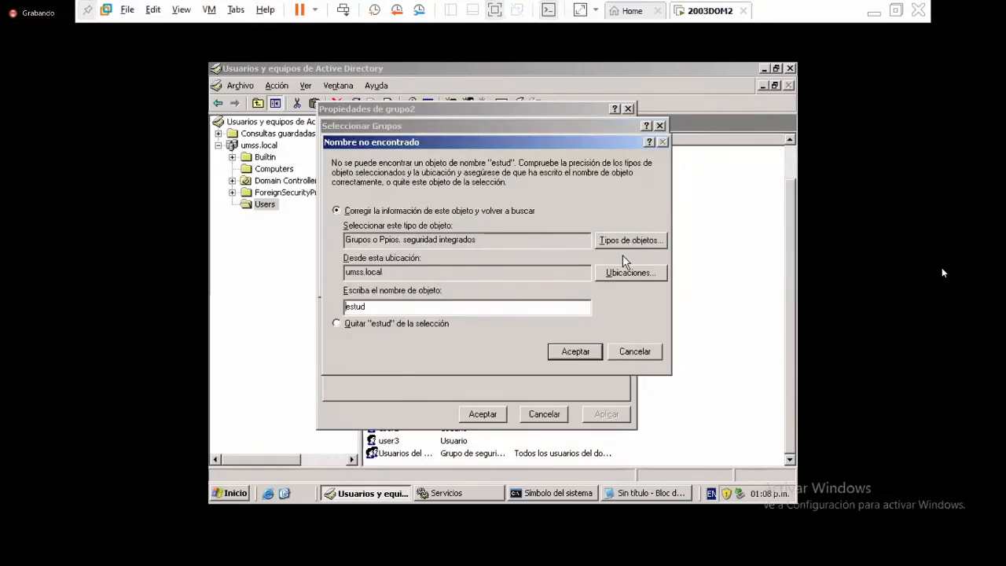
pyautogui.press('Return')
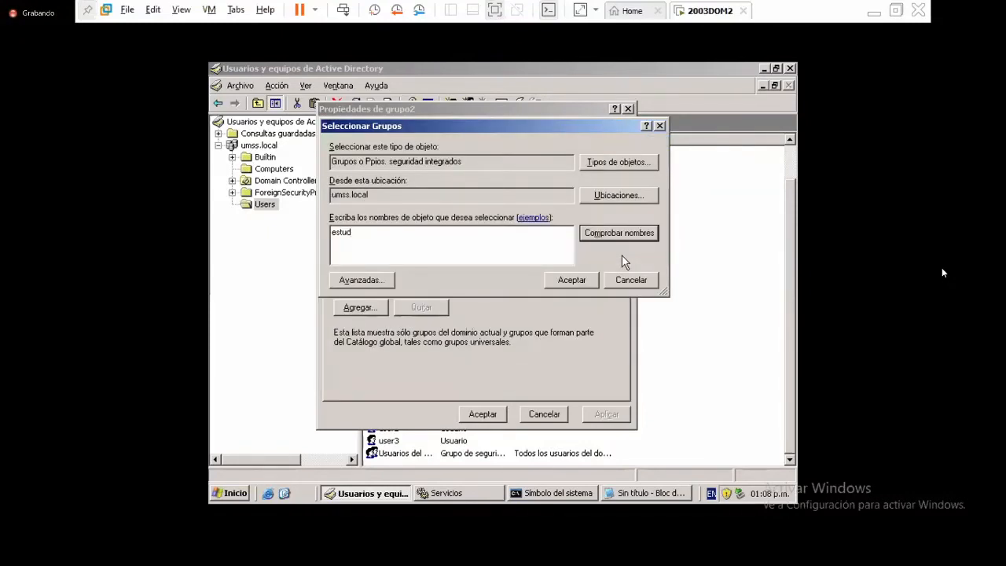
pyautogui.press('Escape')
pyautogui.press('Escape')
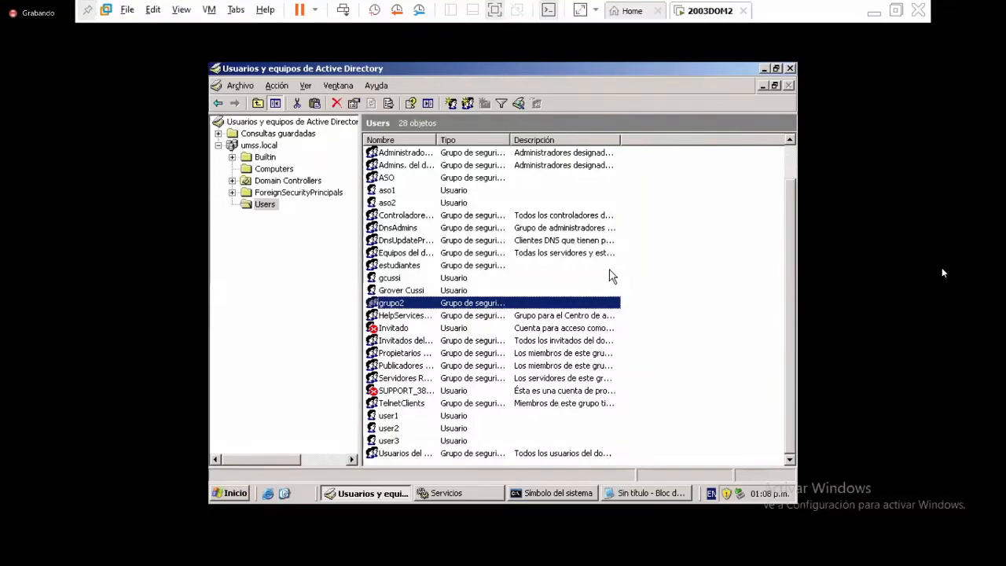
# - Reopen grupo2's Miembro de tab, try adding group 'estudi', and dismiss the not-found message
pyautogui.rightClick(410, 308)
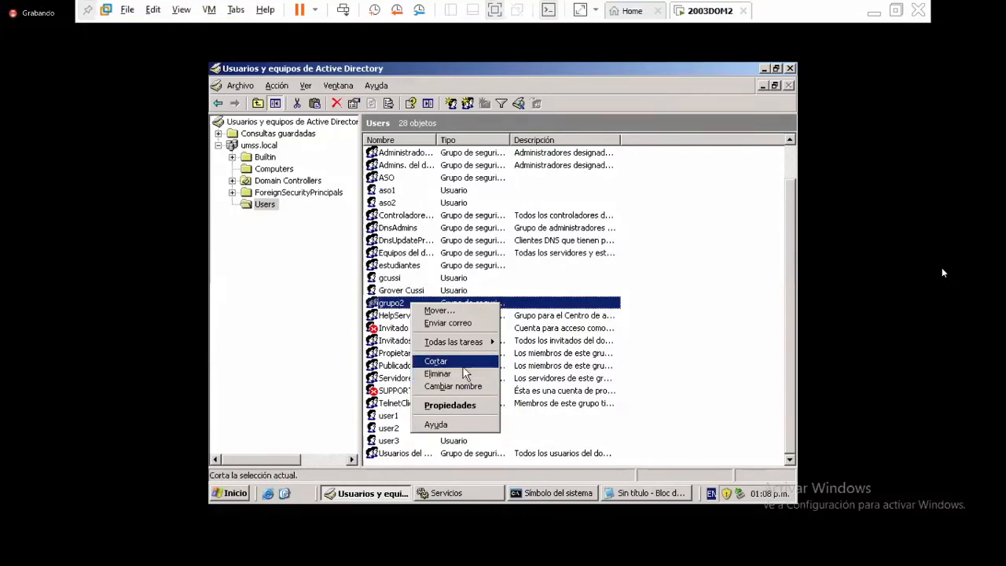
pyautogui.click(448, 406)
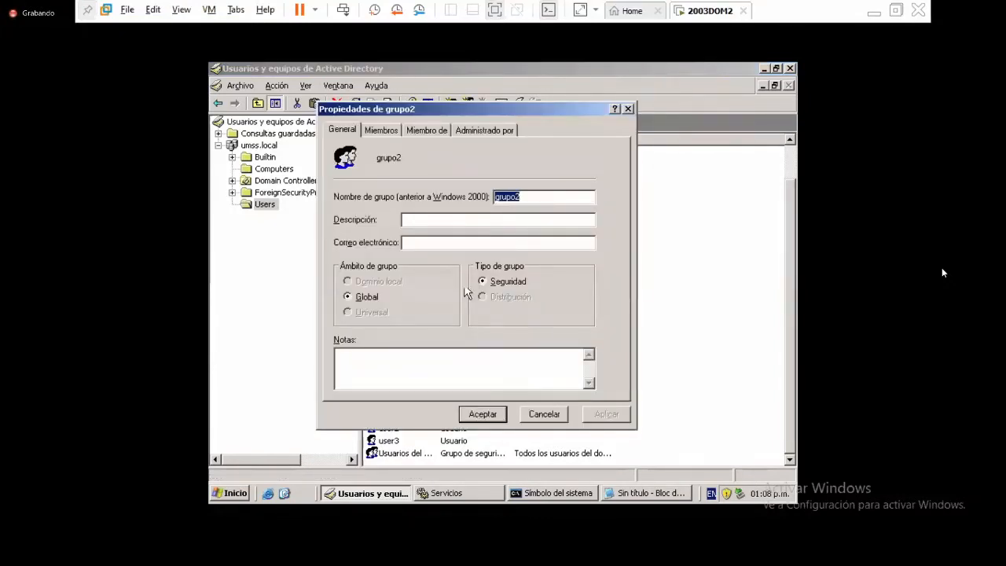
pyautogui.click(425, 129)
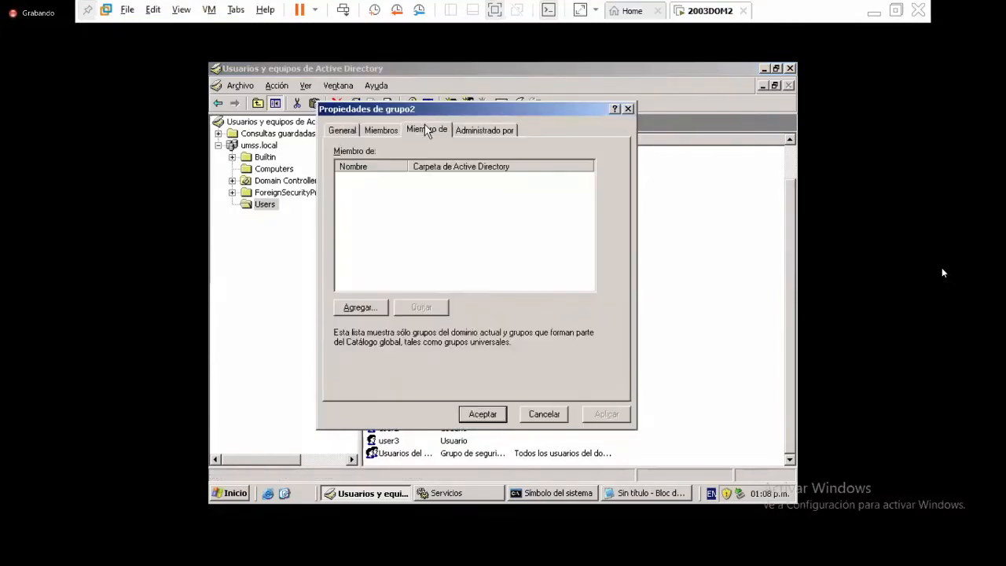
pyautogui.click(374, 308)
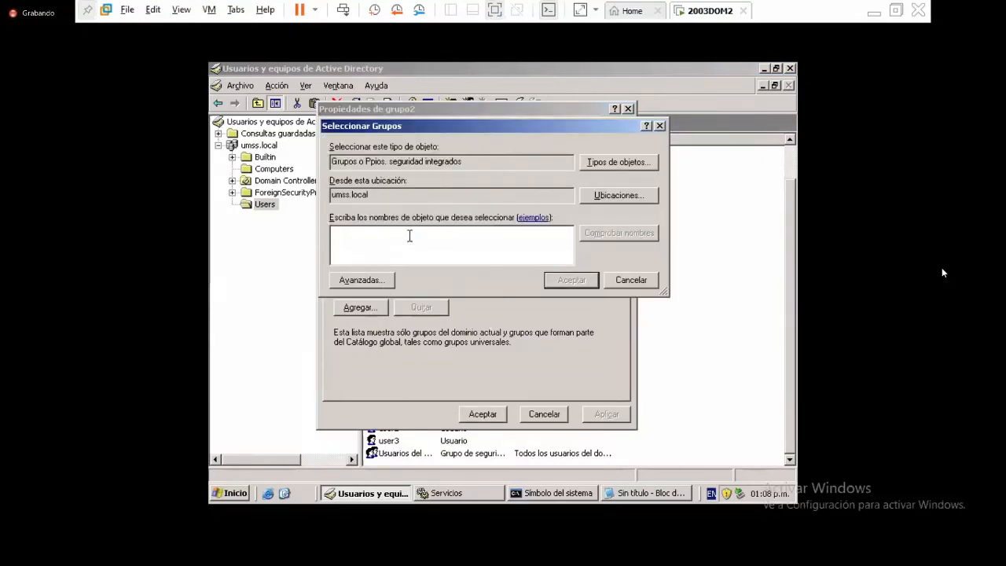
pyautogui.write('estu')
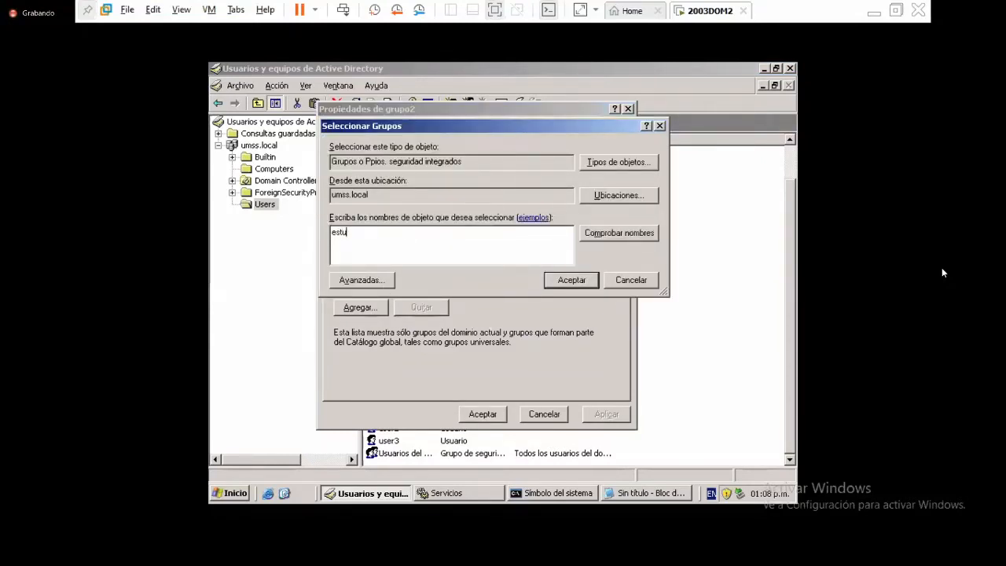
pyautogui.write('di')
pyautogui.click(622, 233)
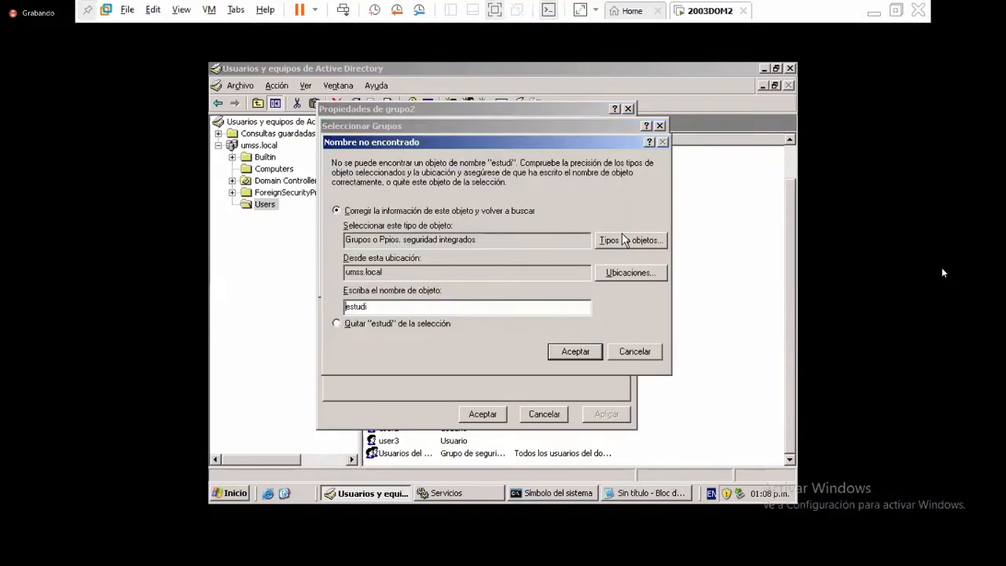
pyautogui.press('Return')
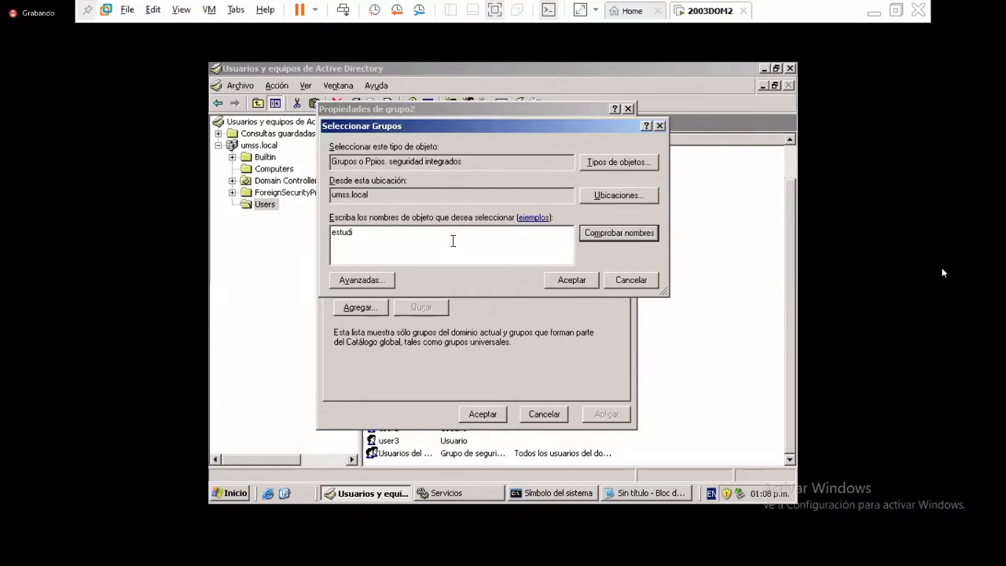
# - Try the group name 'ASO', dismiss the not-found warning, and cancel grupo2's dialogs
pyautogui.press('BackSpace')
pyautogui.press('BackSpace')
pyautogui.press('BackSpace')
pyautogui.press('BackSpace')
pyautogui.press('BackSpace')
pyautogui.press('BackSpace')
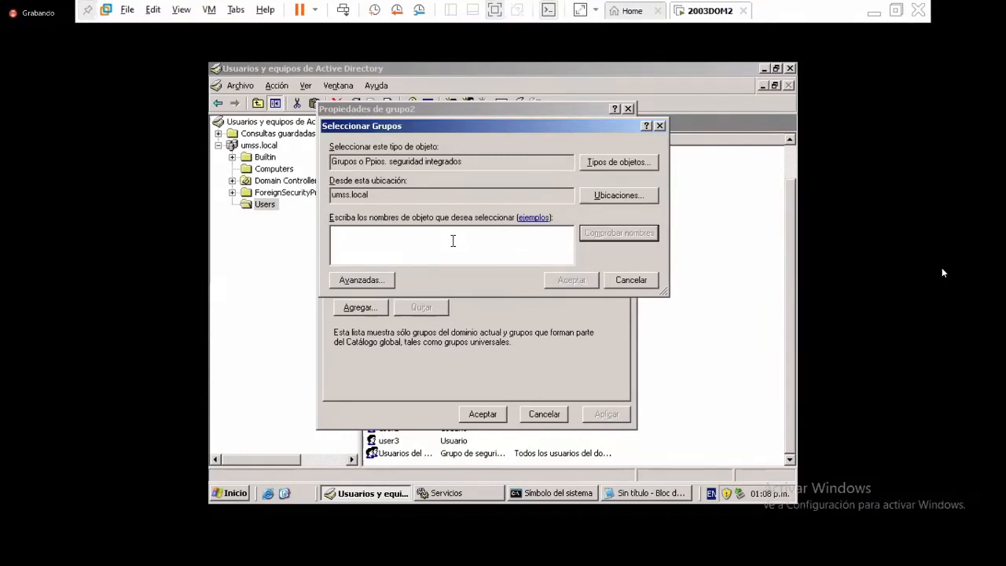
pyautogui.write('ASO')
pyautogui.click(609, 230)
pyautogui.press('Return')
pyautogui.press('Escape')
pyautogui.press('Escape')
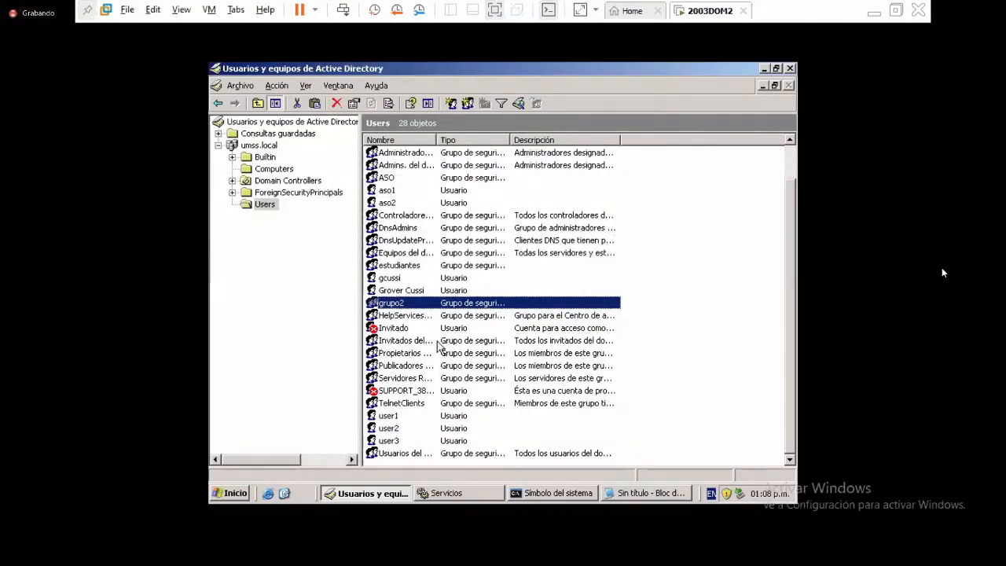
pyautogui.click(412, 268)
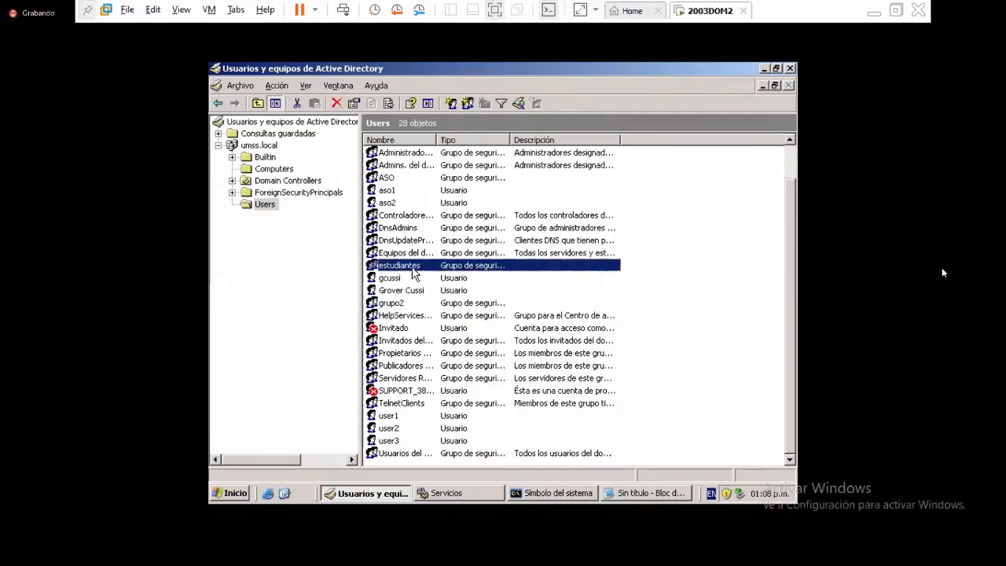
pyautogui.doubleClick(411, 267)
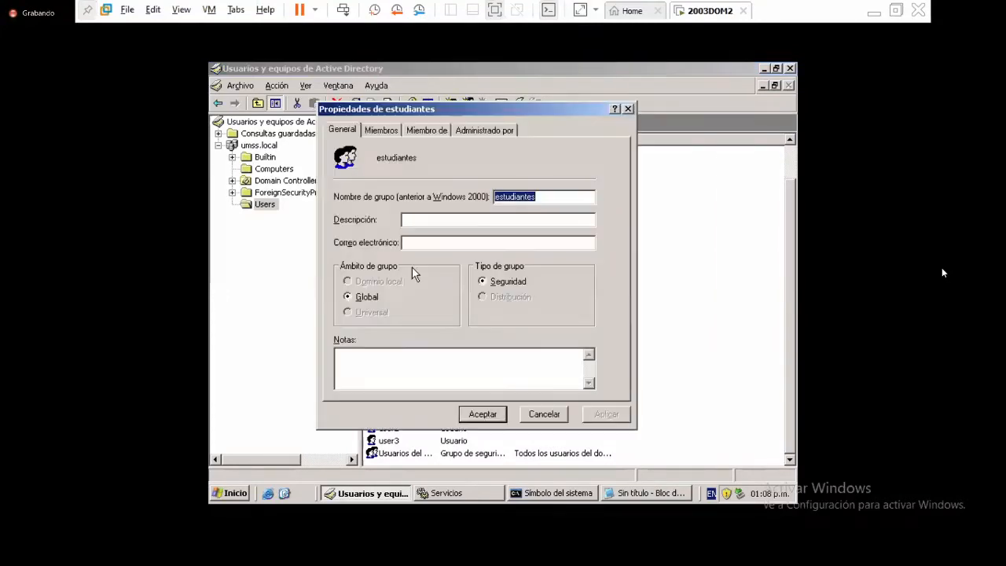
pyautogui.click(382, 131)
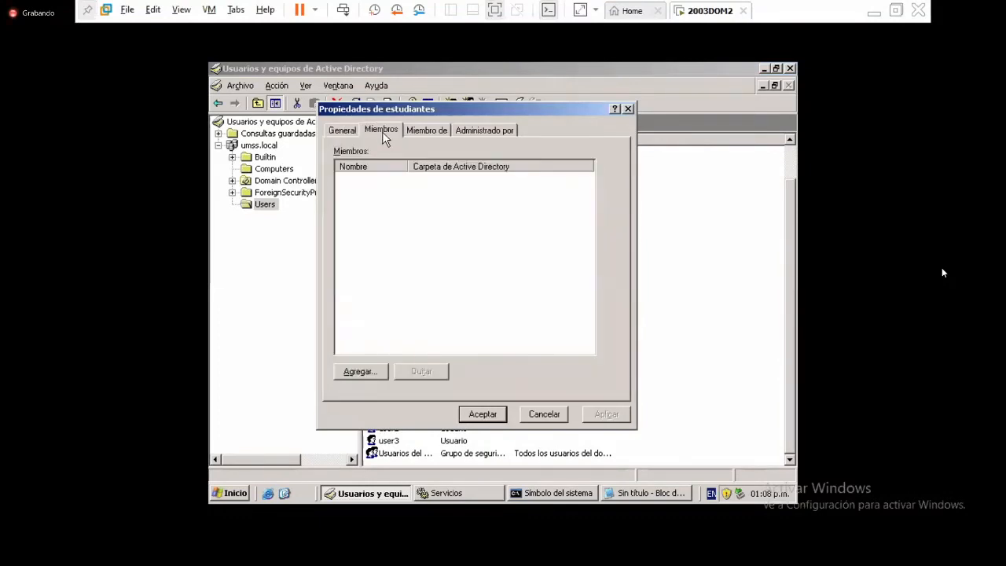
pyautogui.click(367, 375)
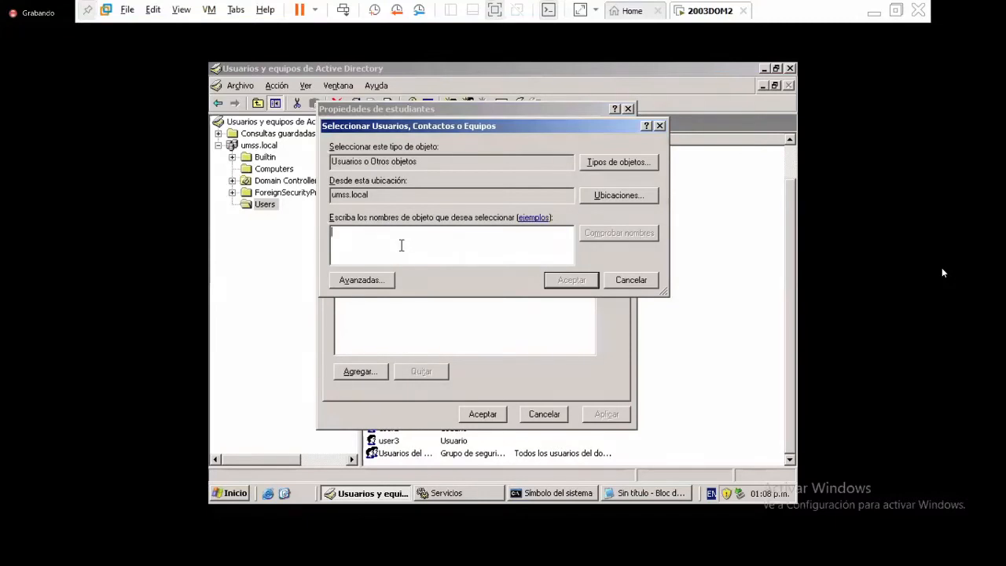
pyautogui.write('grupo')
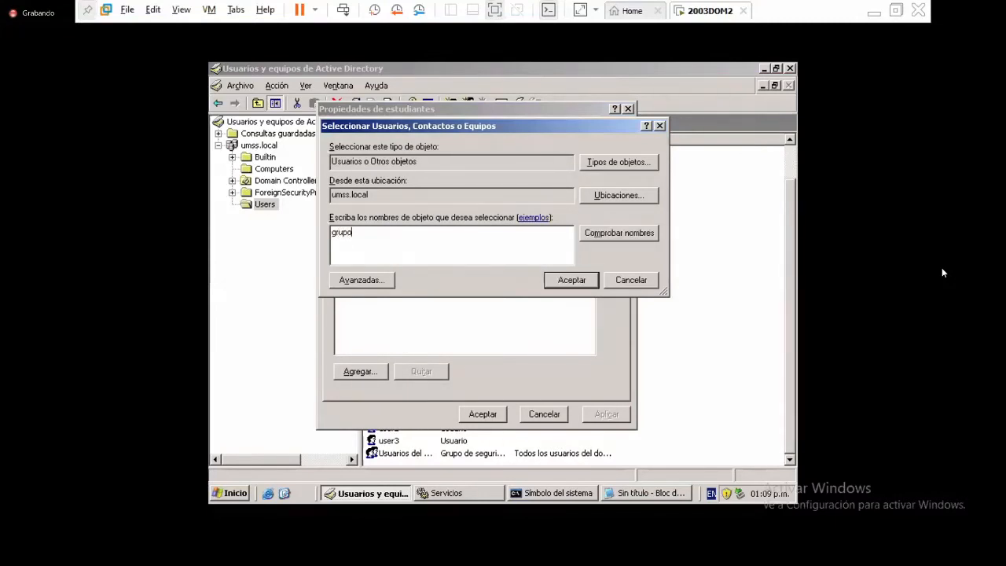
pyautogui.click(593, 232)
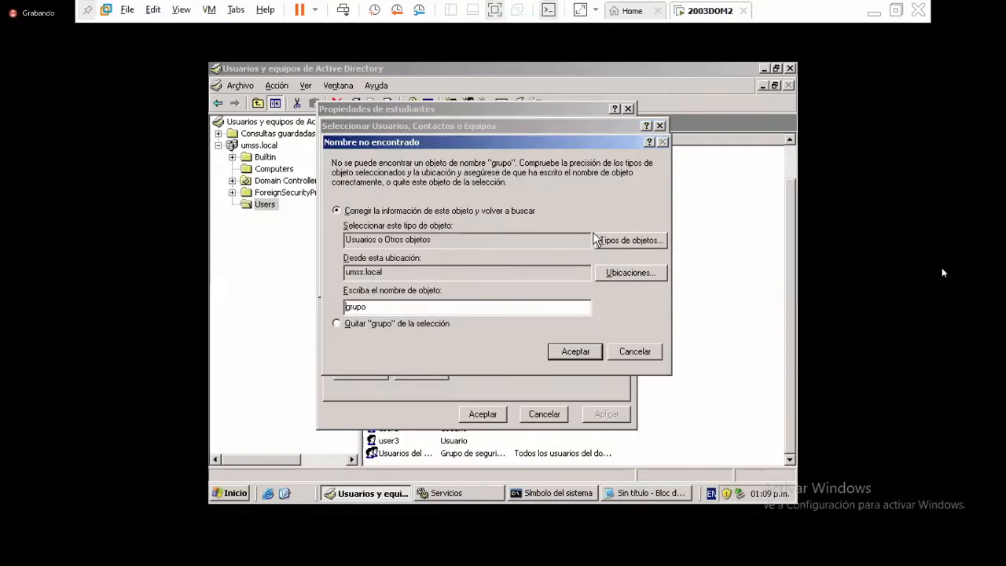
pyautogui.press('Escape')
pyautogui.press('Escape')
pyautogui.press('Escape')
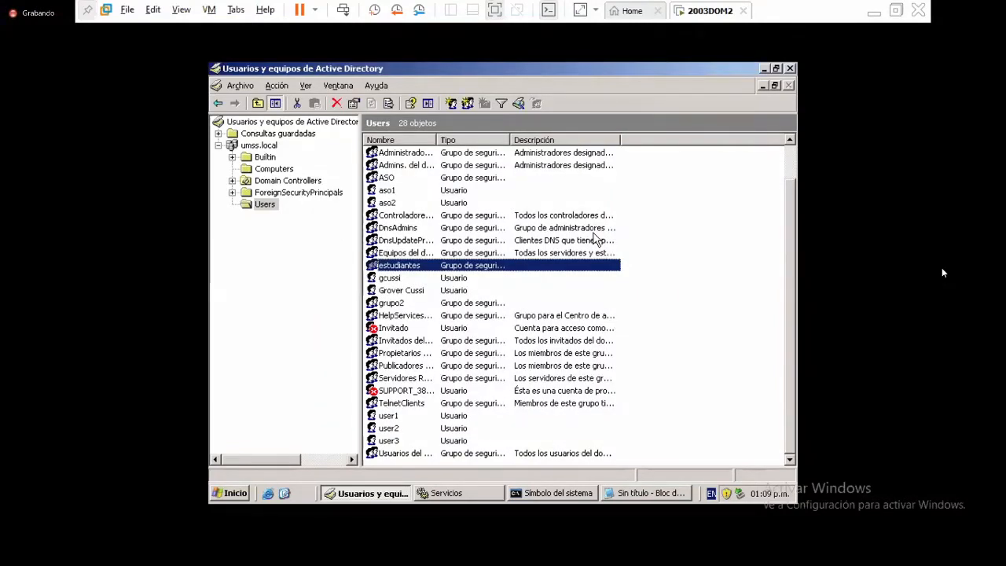
pyautogui.click(400, 417)
pyautogui.rightClick(400, 416)
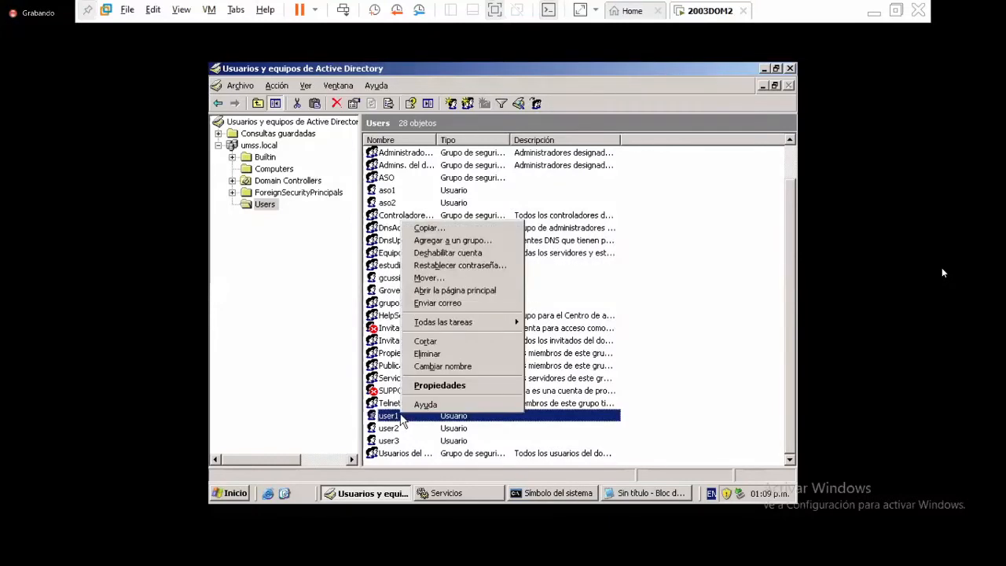
pyautogui.click(455, 385)
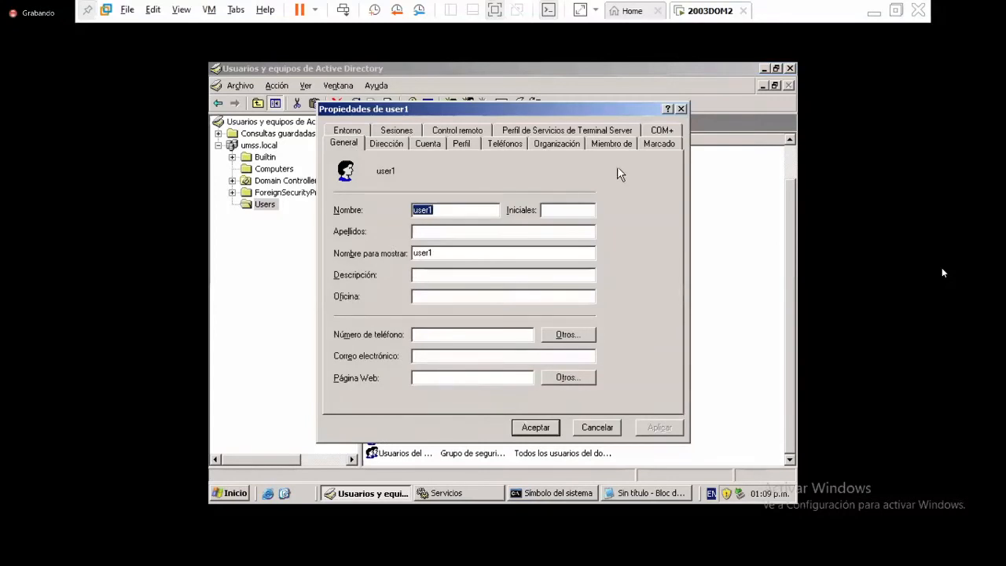
pyautogui.click(610, 144)
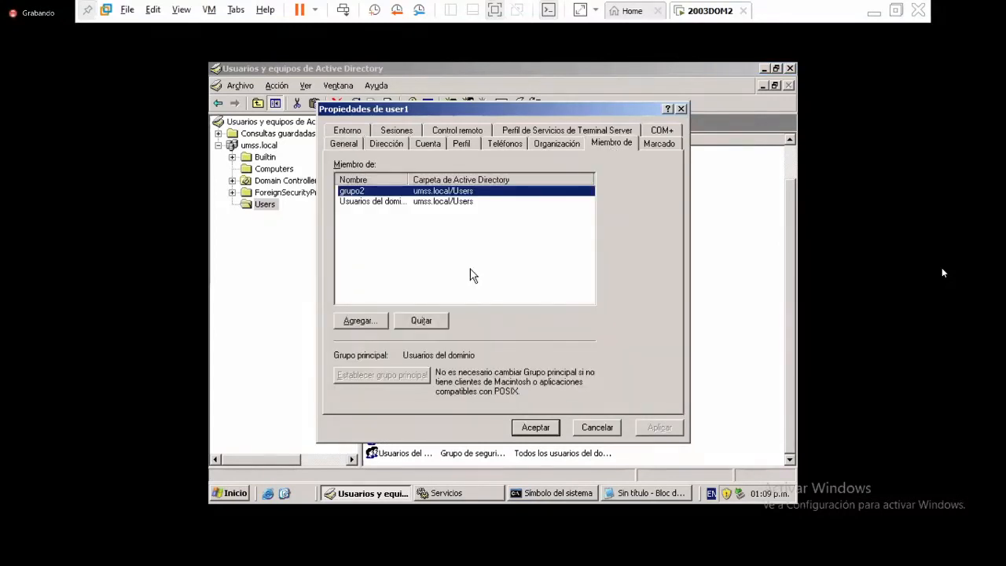
pyautogui.click(370, 326)
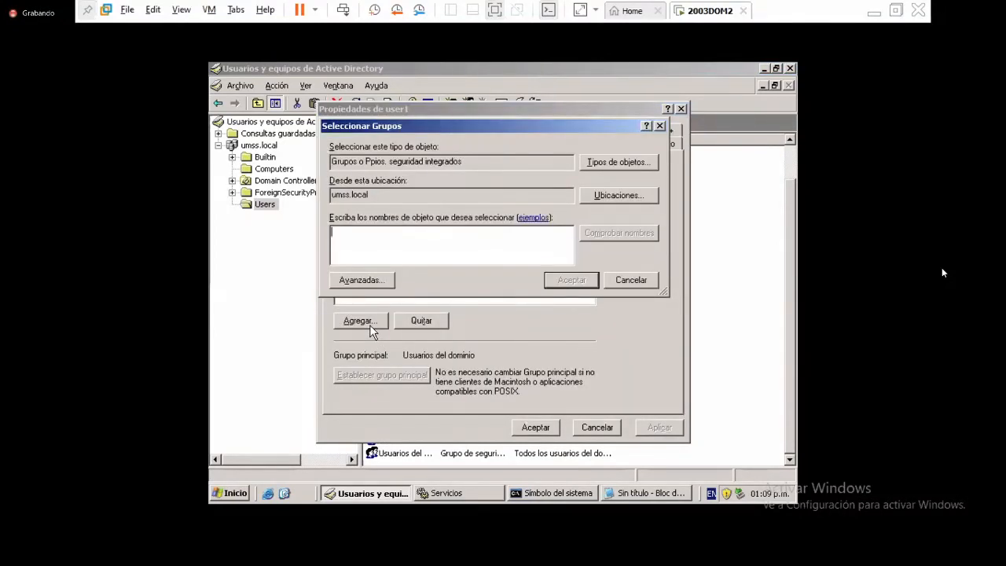
pyautogui.write('estu')
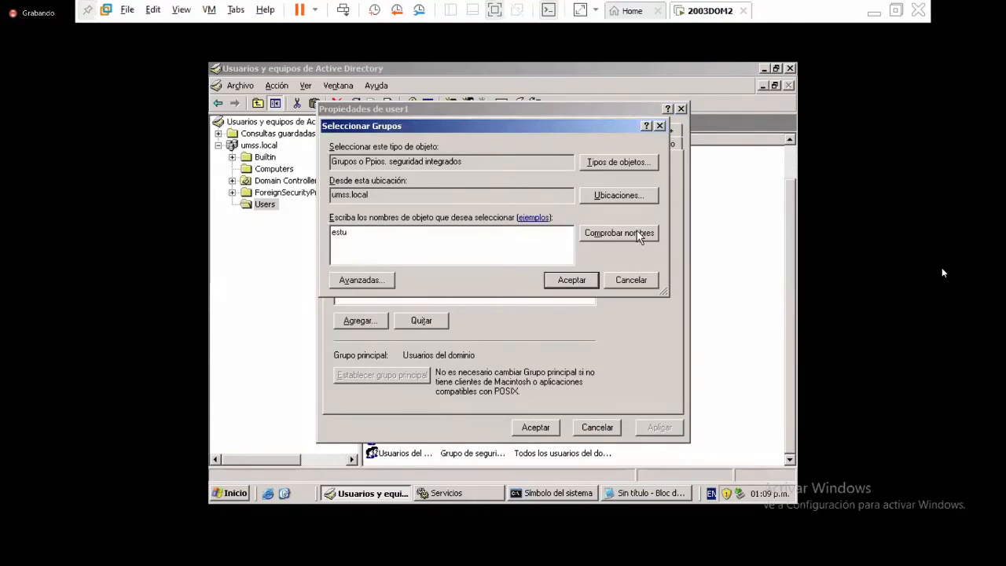
pyautogui.write('diantes')
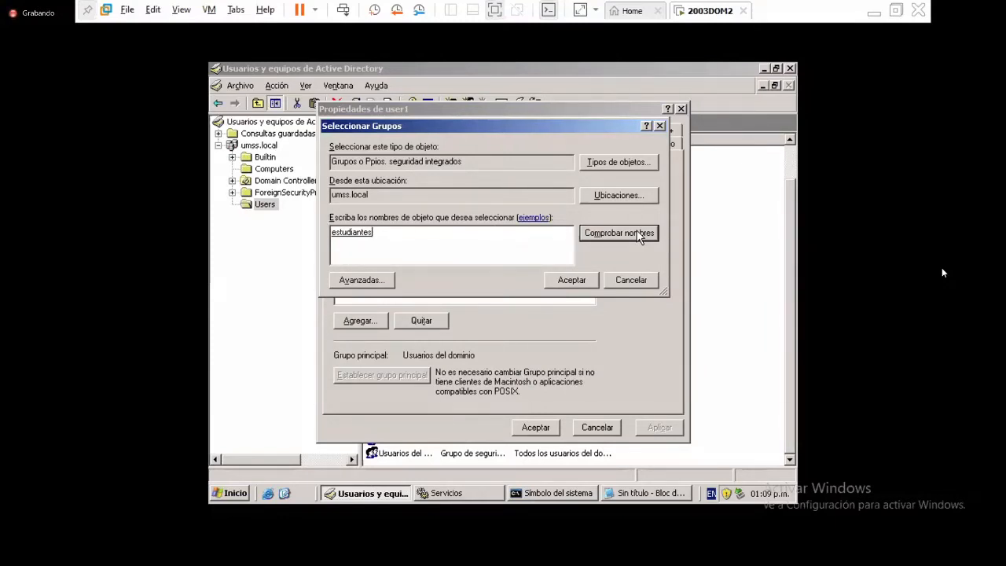
pyautogui.press('Escape')
pyautogui.press('Escape')
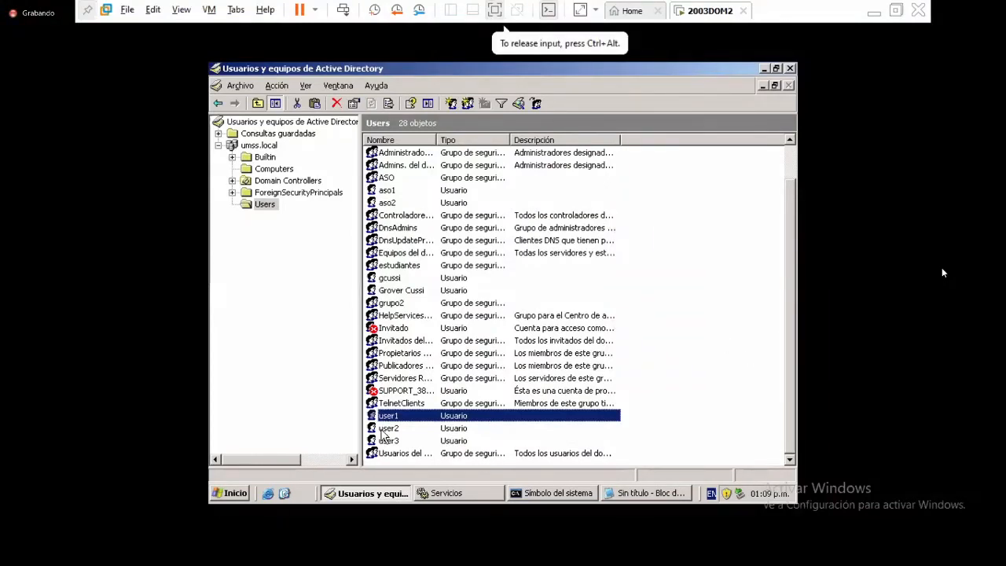
# - Open user1's Propiedades and view its Dirección, Cuenta, Teléfonos and Organización tabs
pyautogui.rightClick(399, 415)
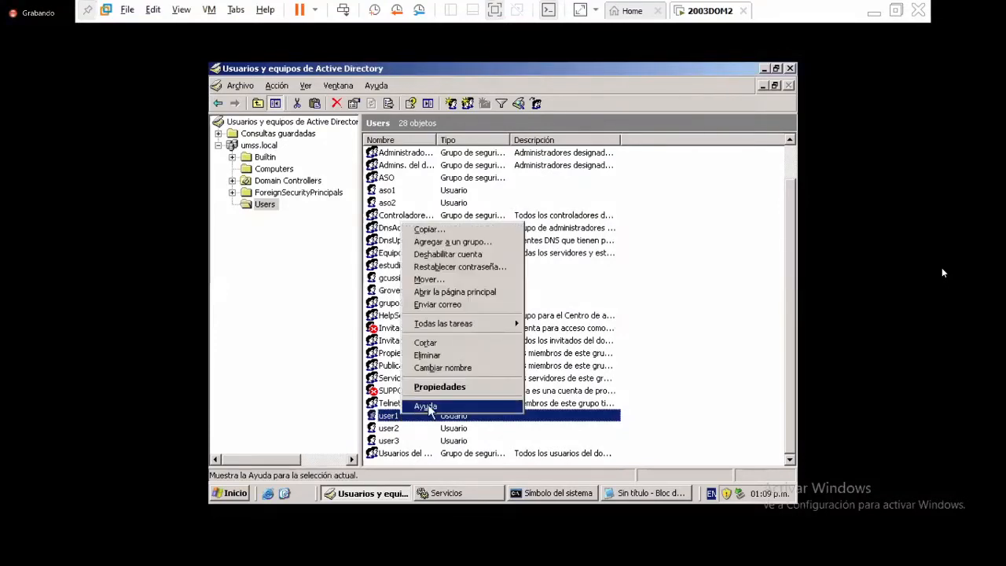
pyautogui.click(446, 387)
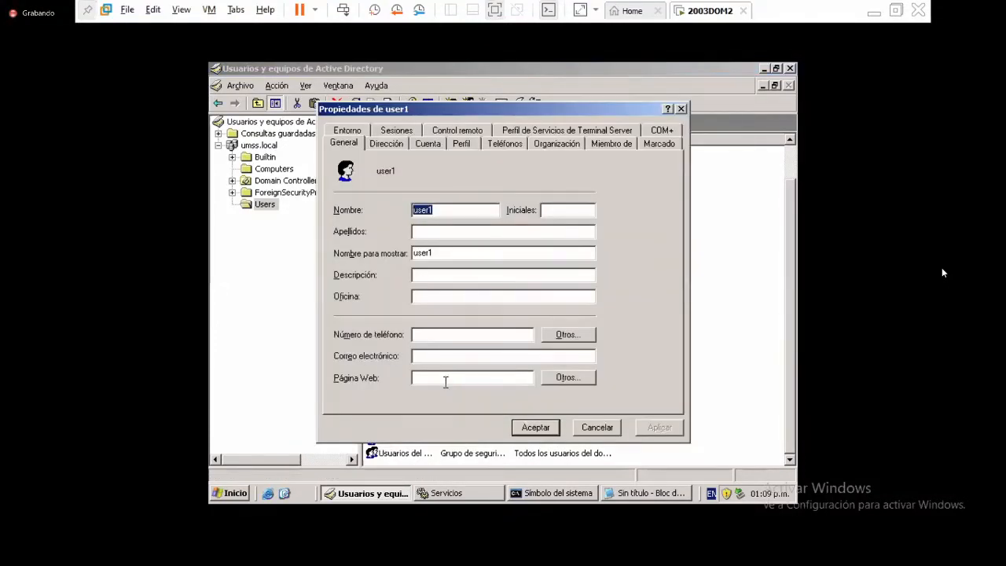
pyautogui.click(385, 148)
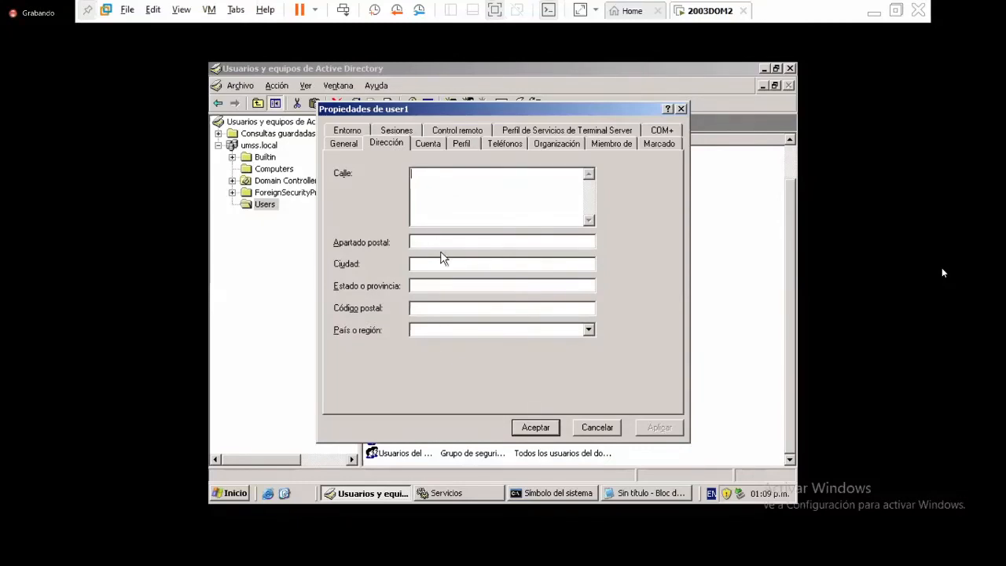
pyautogui.click(430, 145)
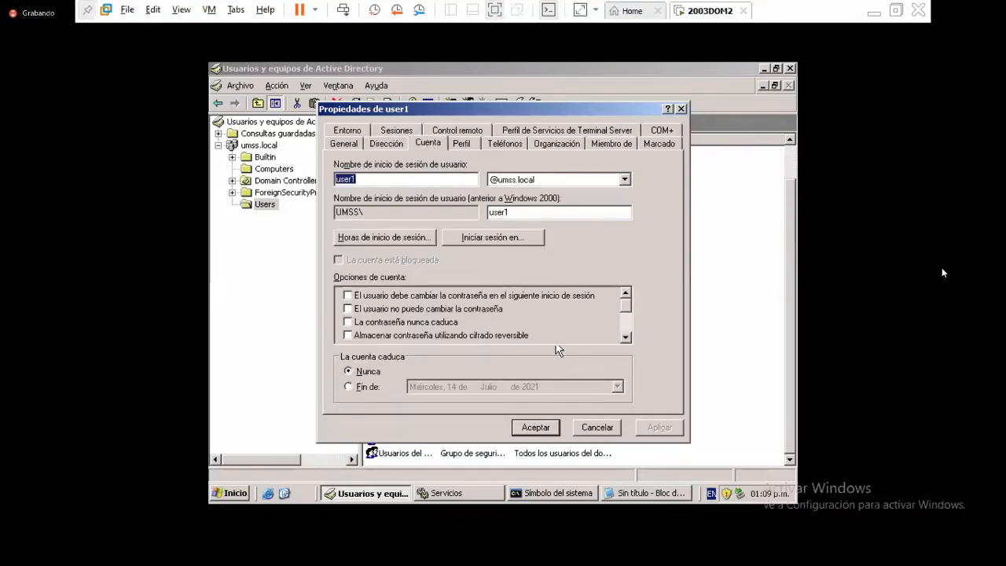
pyautogui.click(499, 149)
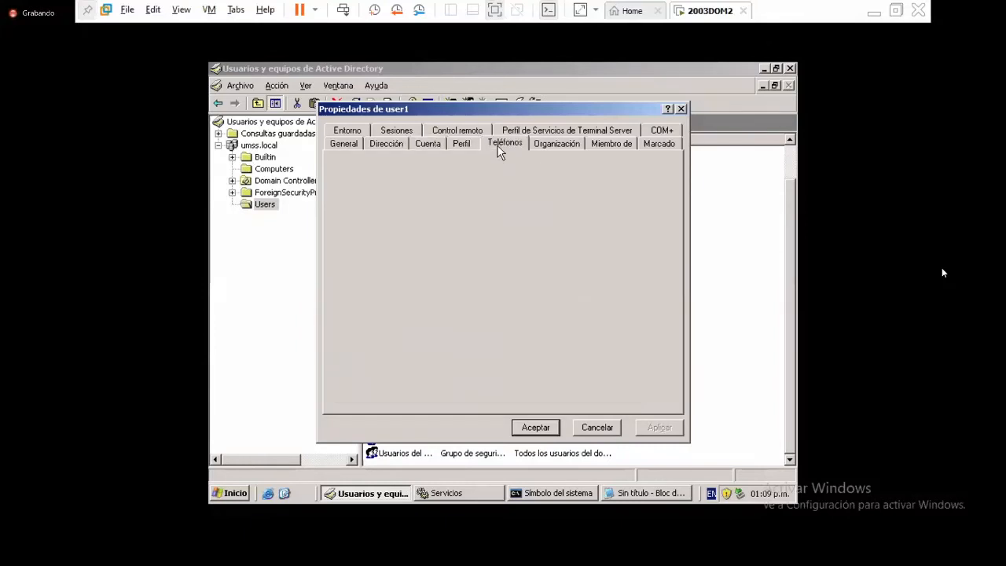
pyautogui.click(563, 146)
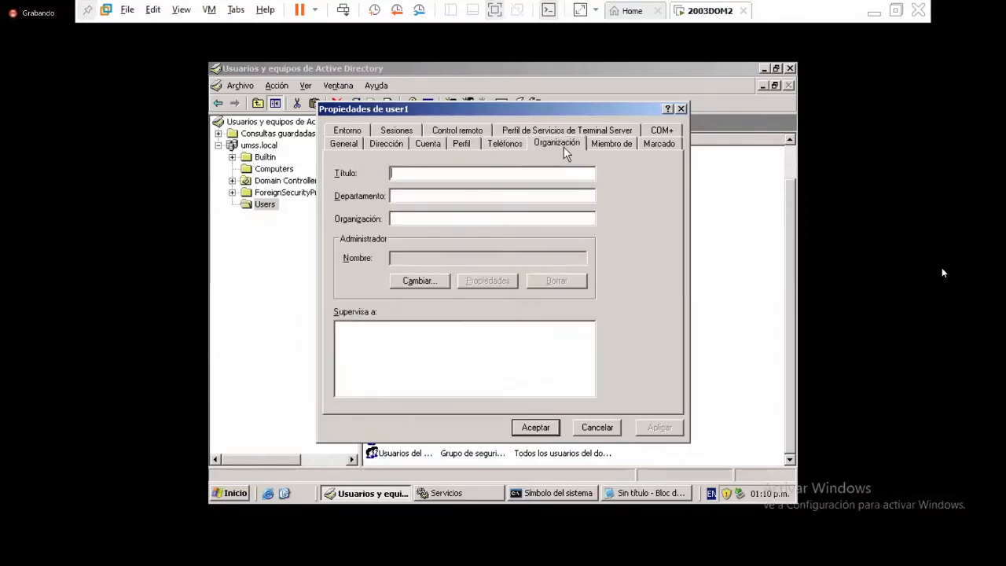
# - Recheck user1's Dirección and Organización tabs, close its properties, and sort Users by Descripción
pyautogui.click(391, 148)
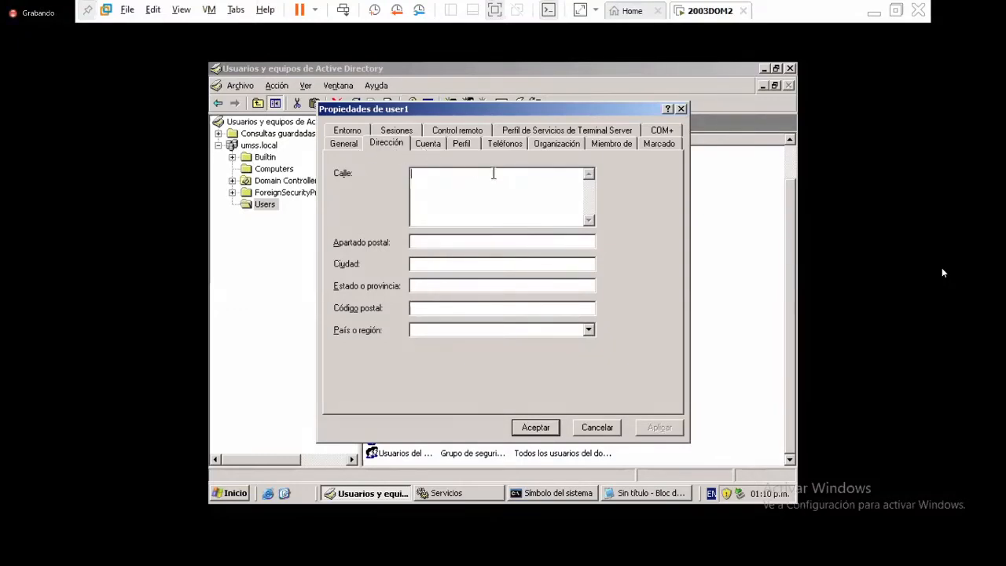
pyautogui.click(558, 142)
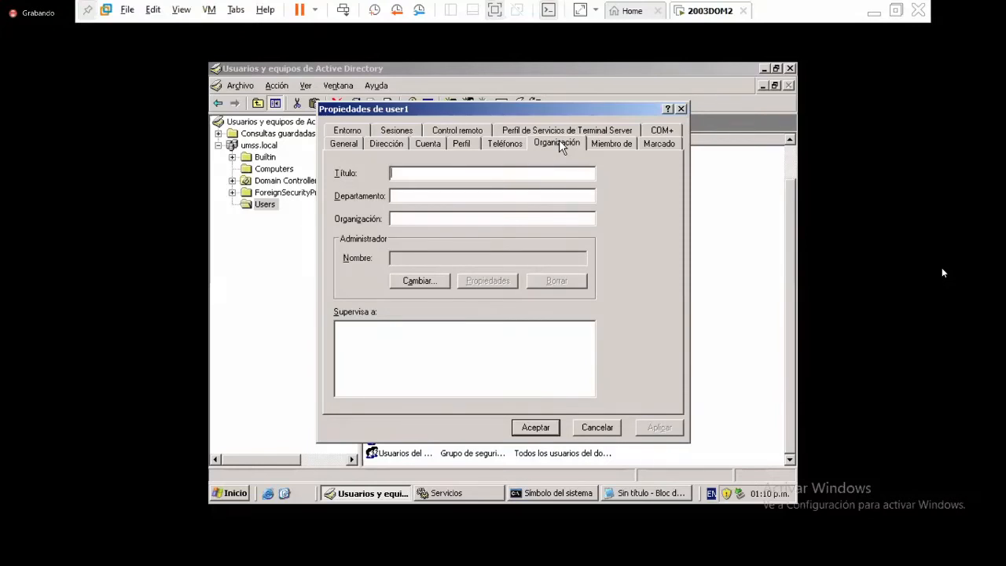
pyautogui.press('Escape')
pyautogui.click(560, 141)
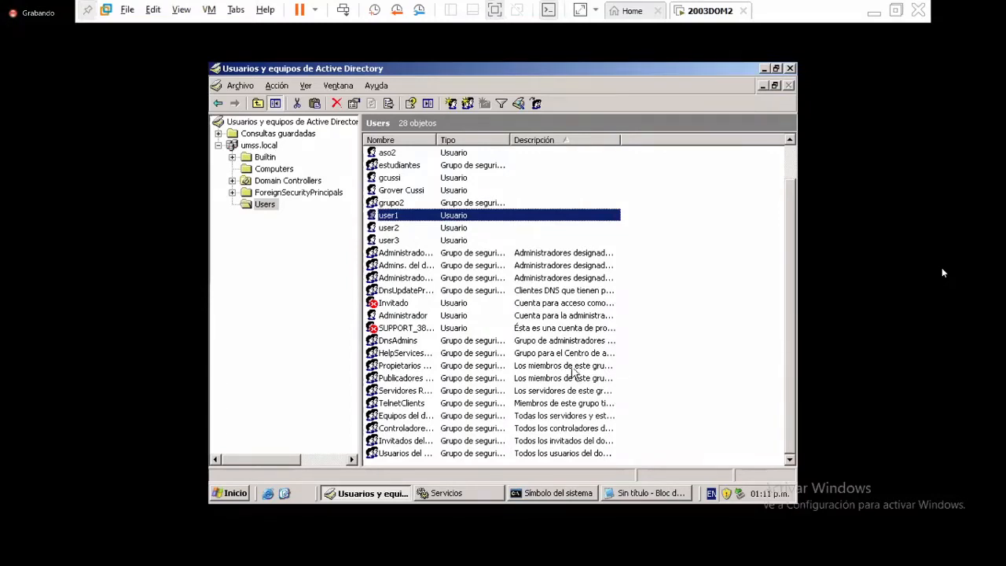
# - Bring the environment-variables command prompt forward in the guest and open the Inicio menu
pyautogui.click(571, 495)
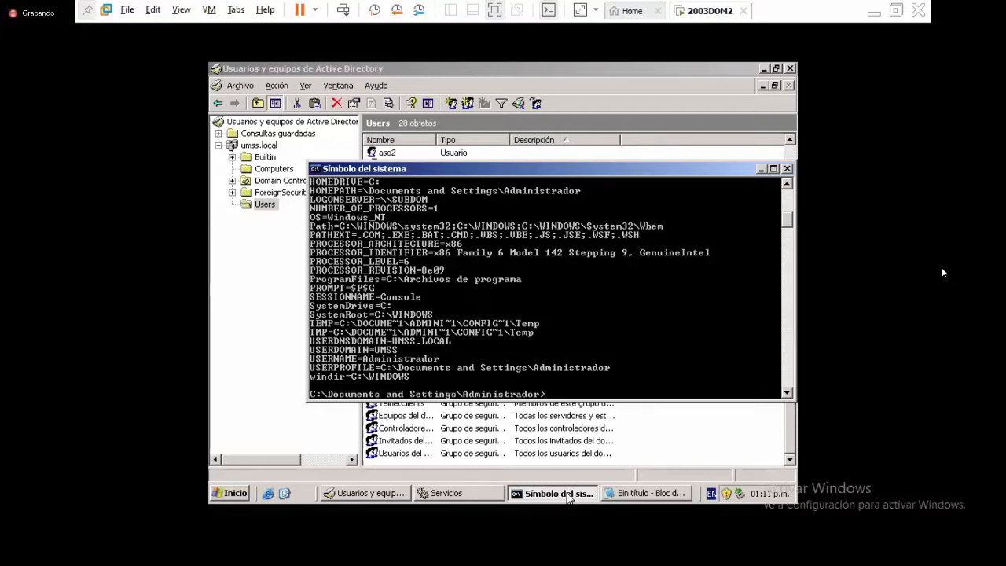
pyautogui.click(662, 446)
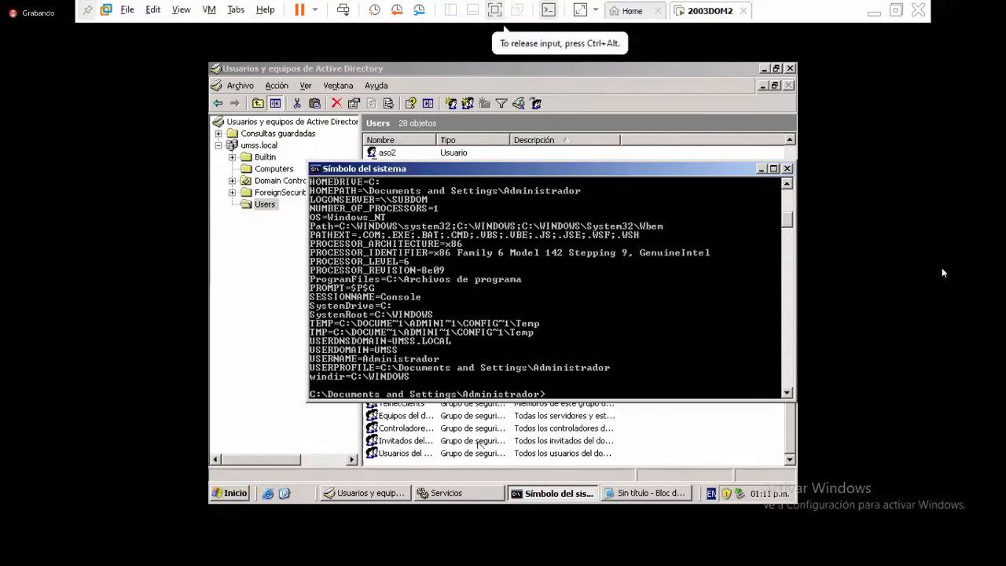
pyautogui.click(234, 493)
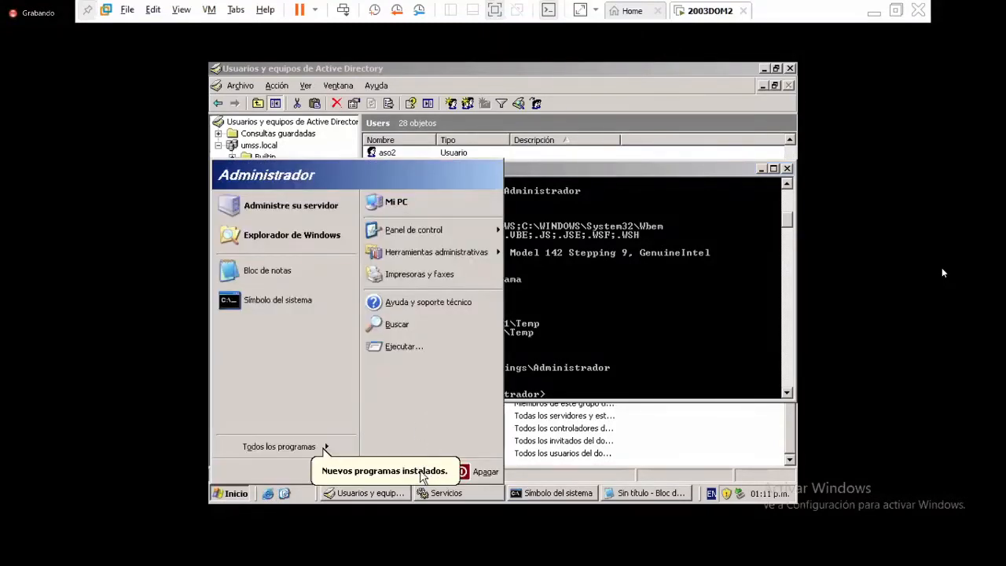
# - Log the Administrator off the server, discarding the unsaved Notepad text
pyautogui.click(420, 472)
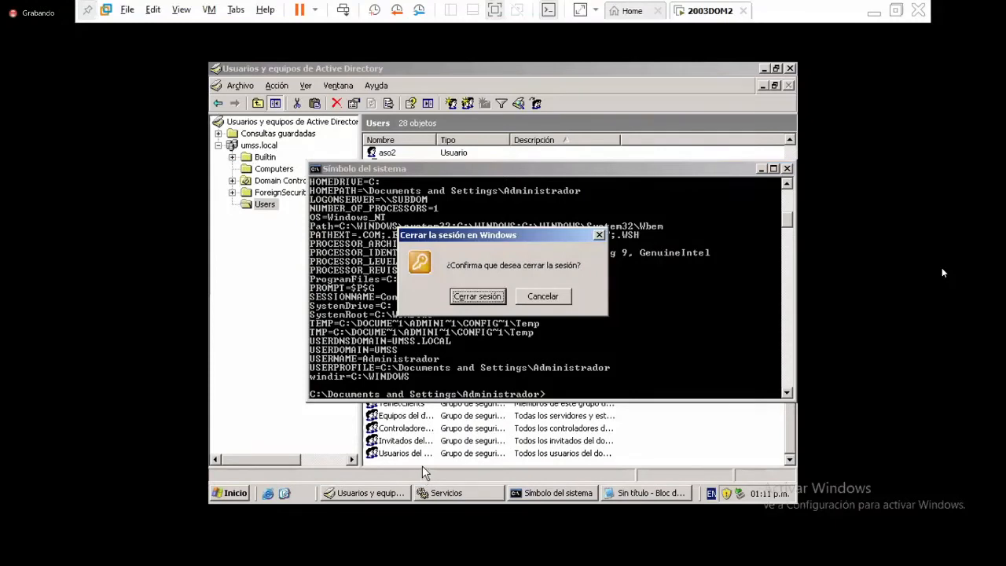
pyautogui.click(493, 296)
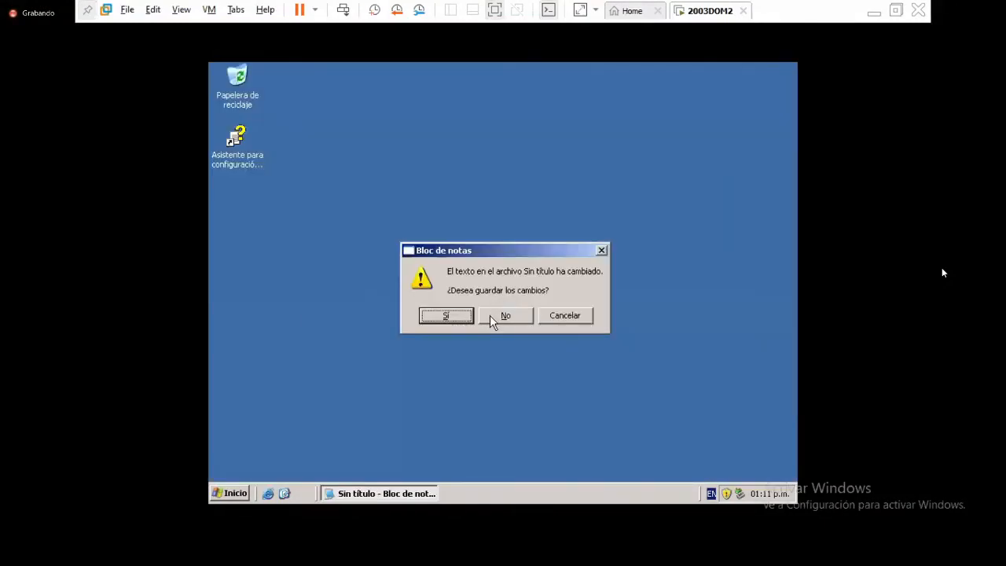
pyautogui.click(502, 317)
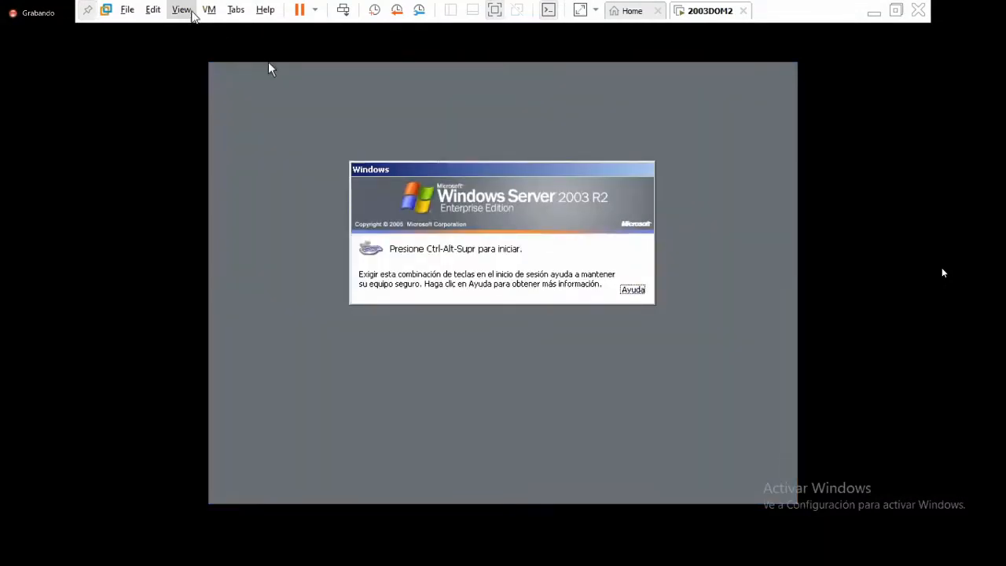
# - Send Ctrl+Alt+Del and try signing in as user1, dismissing the local-policy refusal
pyautogui.click(209, 10)
pyautogui.click(265, 83)
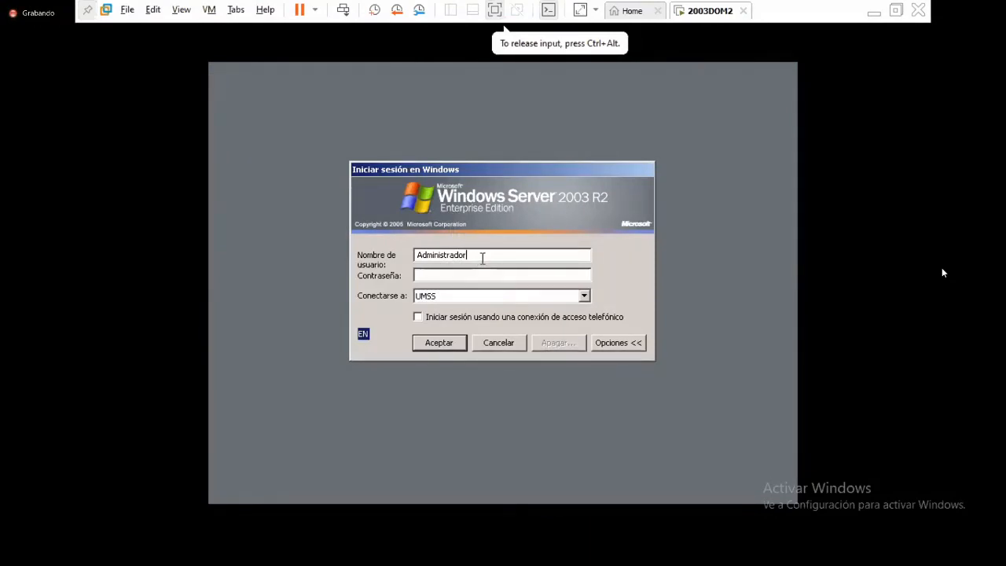
pyautogui.press('BackSpace')
pyautogui.press('BackSpace')
pyautogui.press('BackSpace')
pyautogui.press('BackSpace')
pyautogui.press('BackSpace')
pyautogui.press('BackSpace')
pyautogui.press('BackSpace')
pyautogui.press('BackSpace')
pyautogui.press('BackSpace')
pyautogui.press('BackSpace')
pyautogui.press('BackSpace')
pyautogui.press('BackSpace')
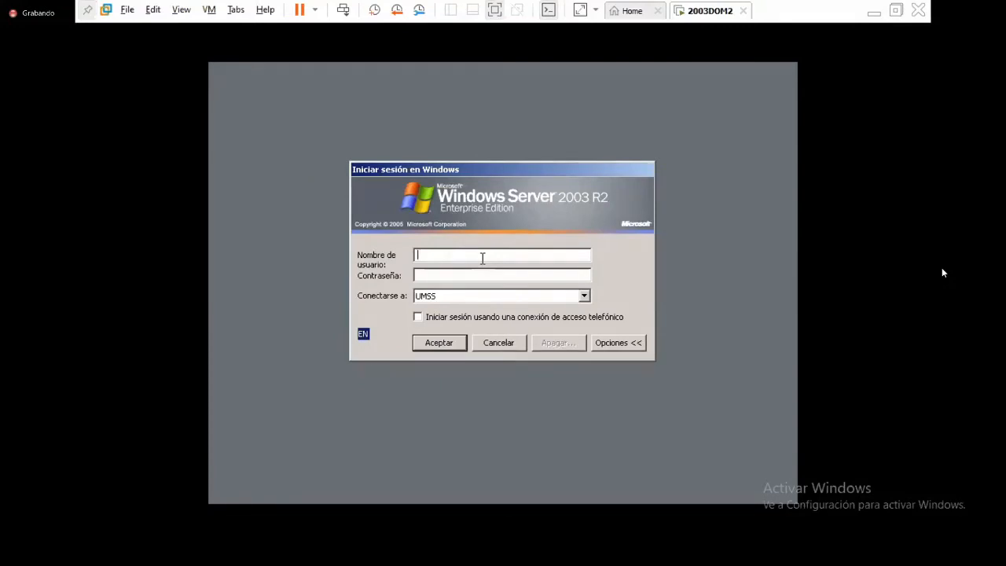
pyautogui.write('user1')
pyautogui.press('Tab')
pyautogui.write('•••••••')
pyautogui.press('Return')
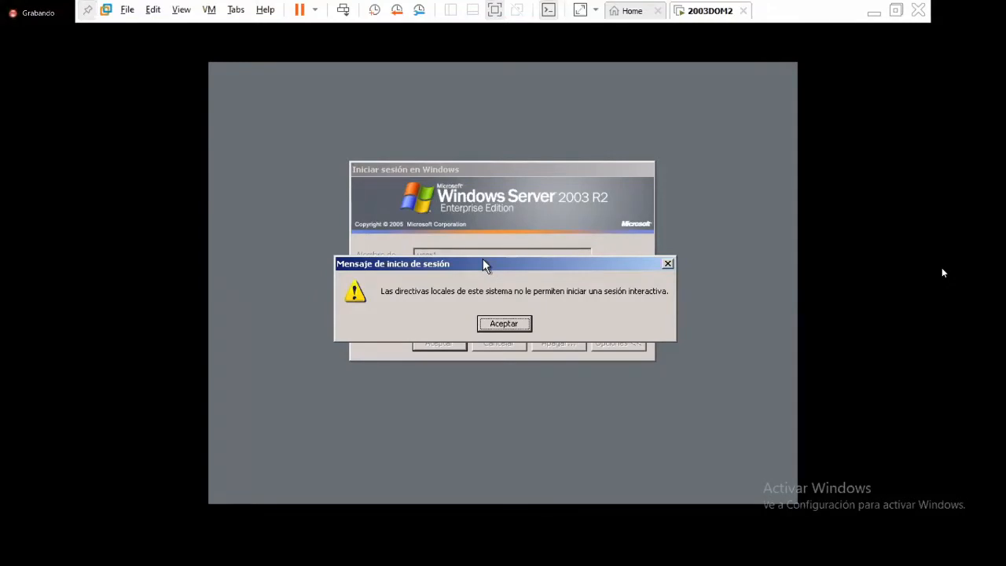
pyautogui.press('Return')
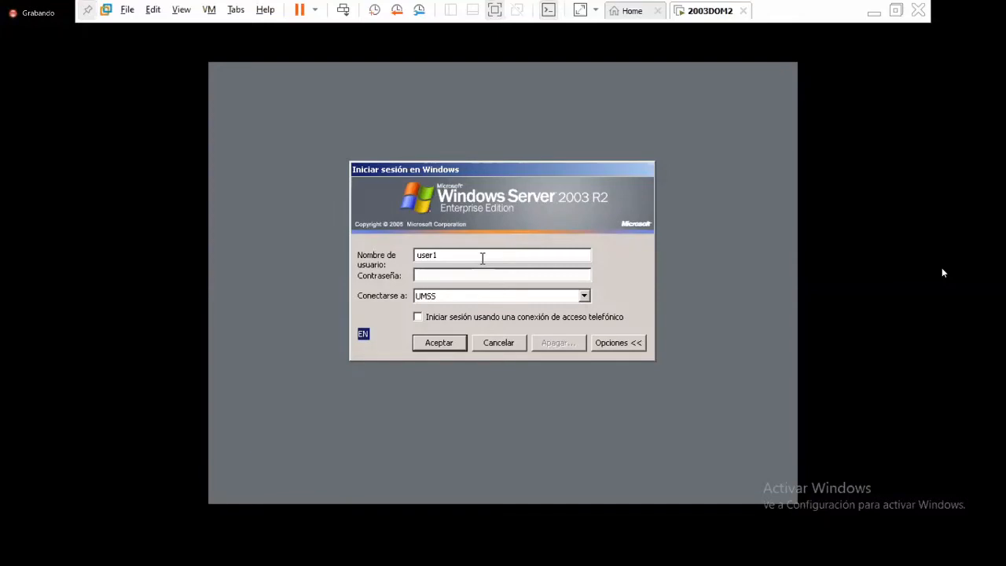
# - Log on as administrador with its password, close Administre su servidor, and bring up Inicio
pyautogui.click(483, 258)
pyautogui.press('BackSpace')
pyautogui.press('BackSpace')
pyautogui.press('BackSpace')
pyautogui.press('BackSpace')
pyautogui.write('administrador********')
pyautogui.press('Return')
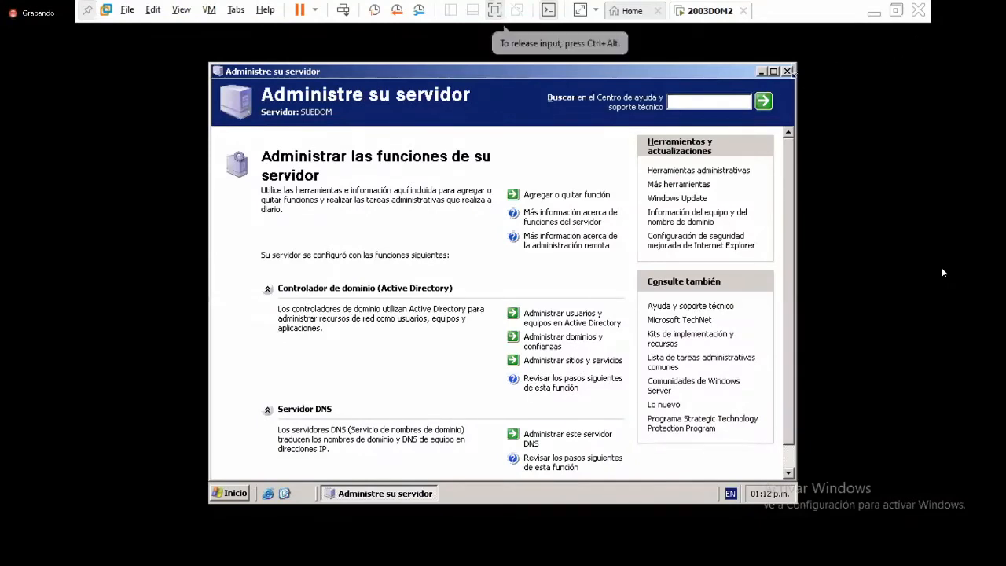
pyautogui.click(787, 72)
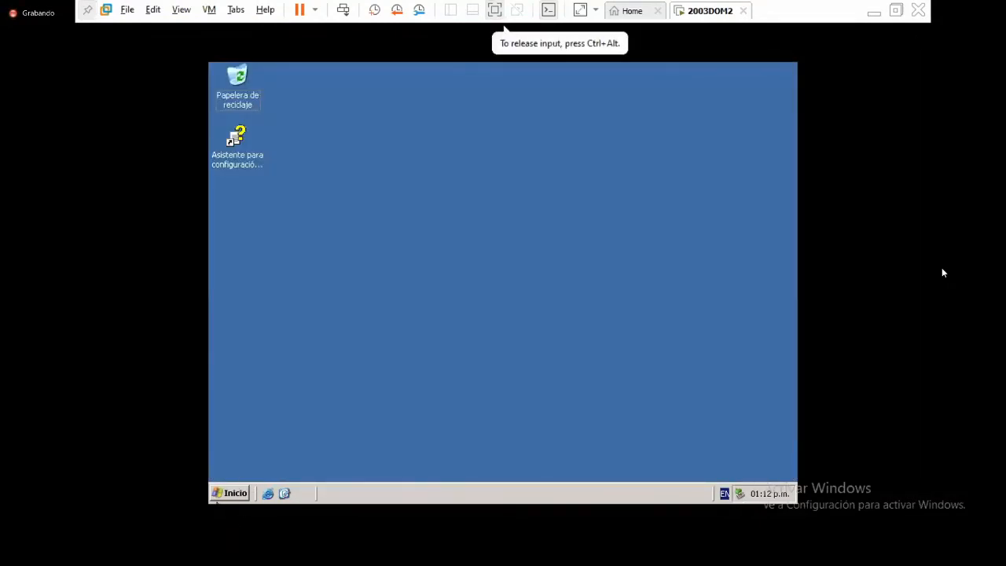
pyautogui.click(226, 495)
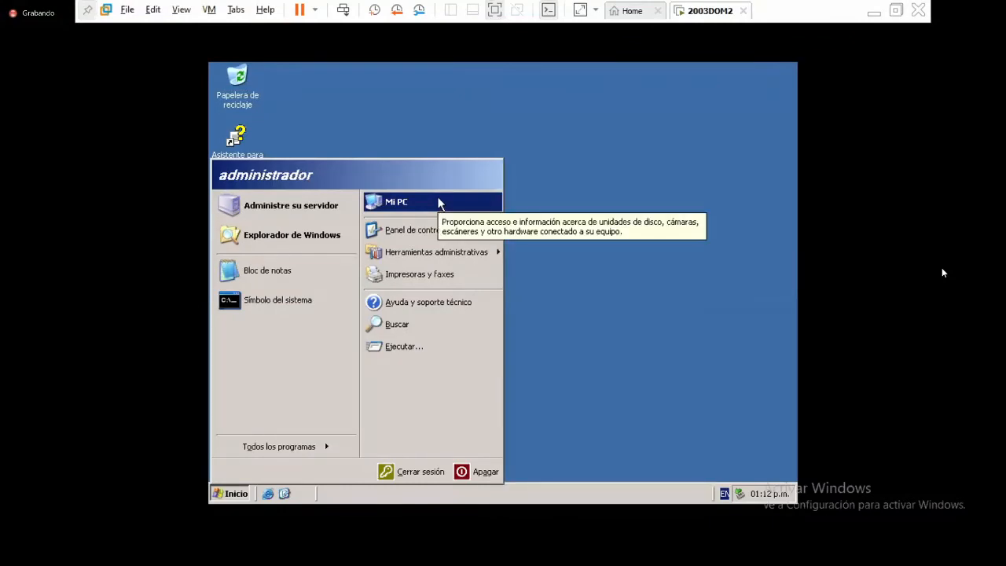
# - In Mi PC's System Properties, enable Habilitar Escritorio remoto on the Acceso remoto tab
pyautogui.rightClick(439, 204)
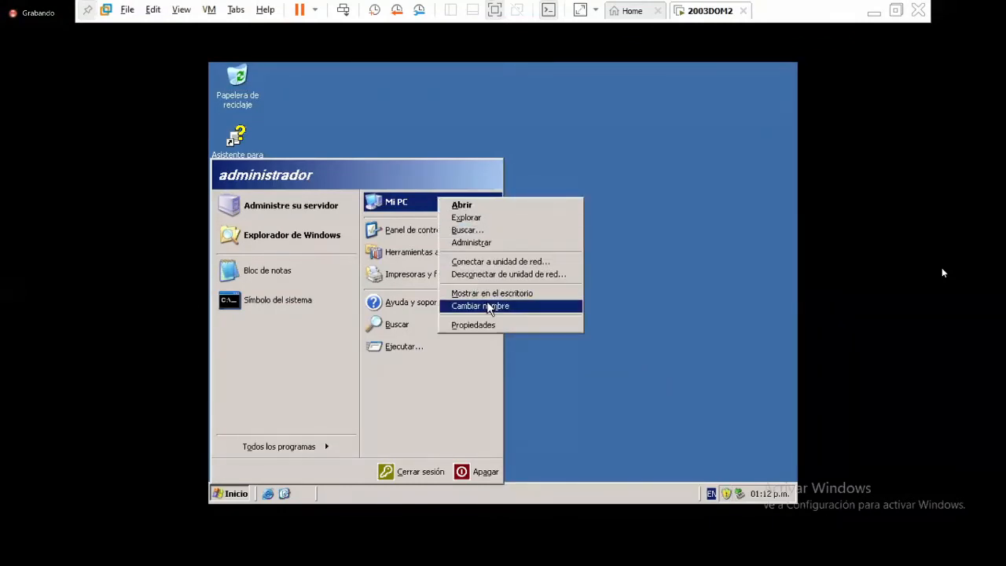
pyautogui.click(521, 326)
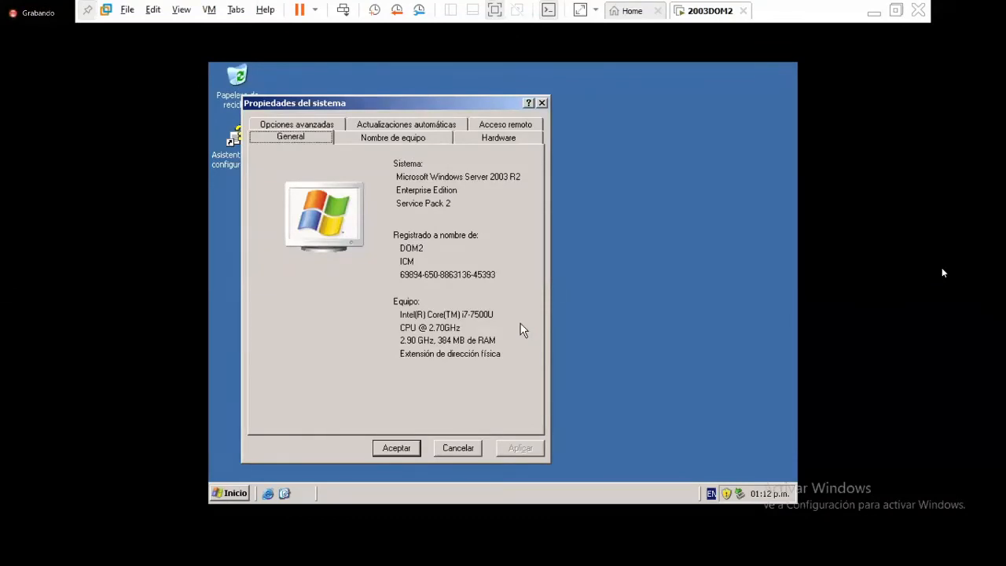
pyautogui.click(531, 131)
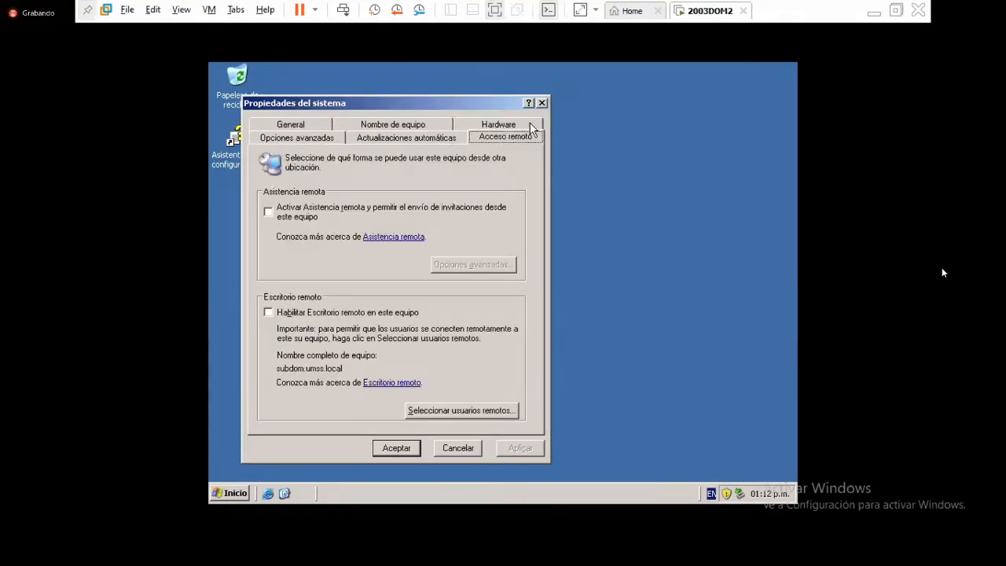
pyautogui.click(310, 313)
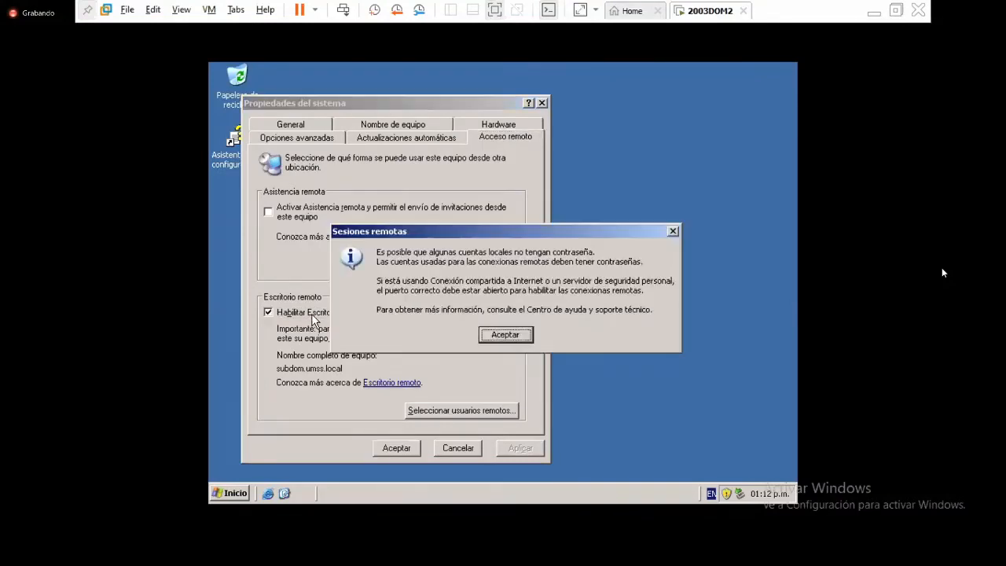
pyautogui.click(510, 336)
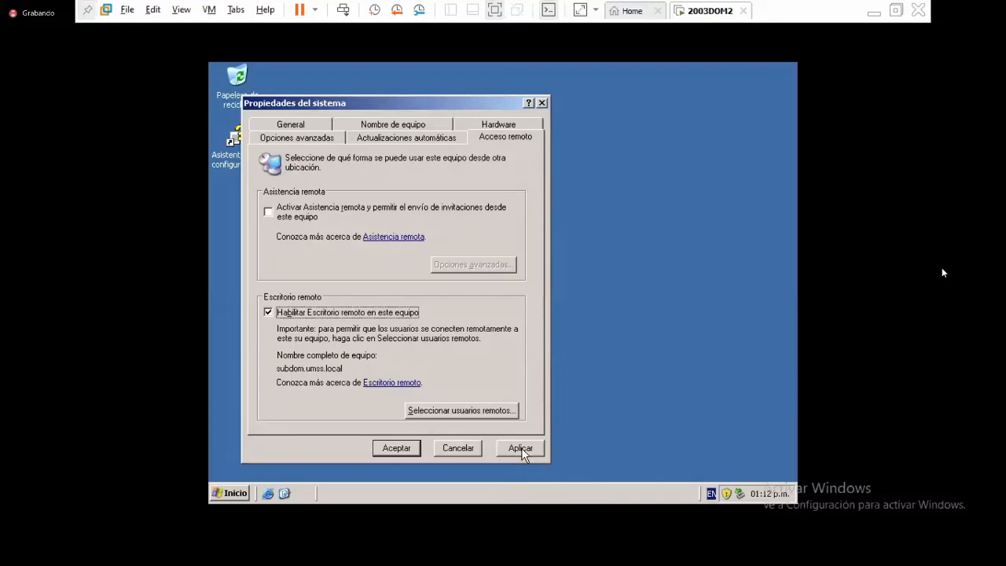
# - Add user1 and user2 as remote desktop users, then apply and close System Properties
pyautogui.click(503, 411)
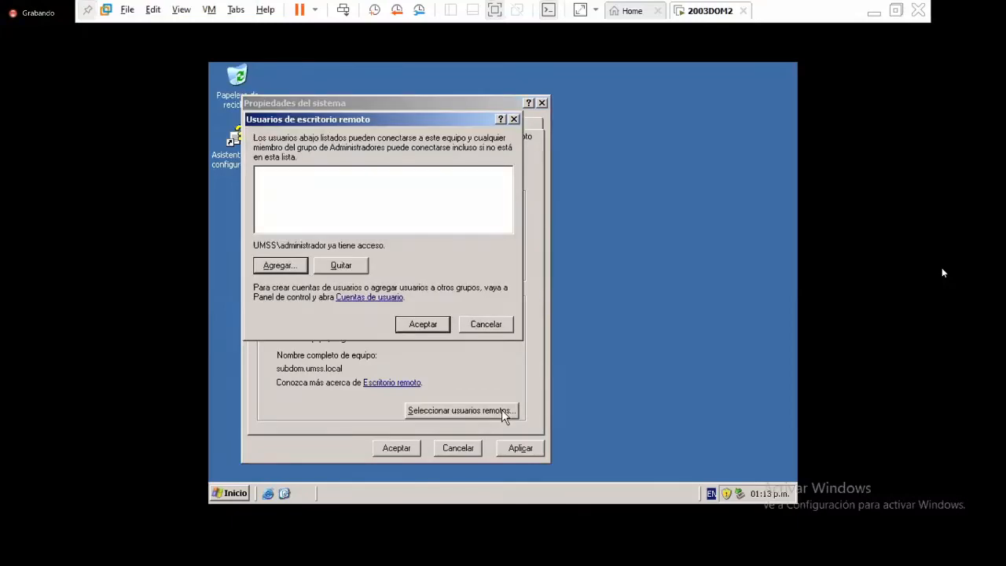
pyautogui.click(291, 265)
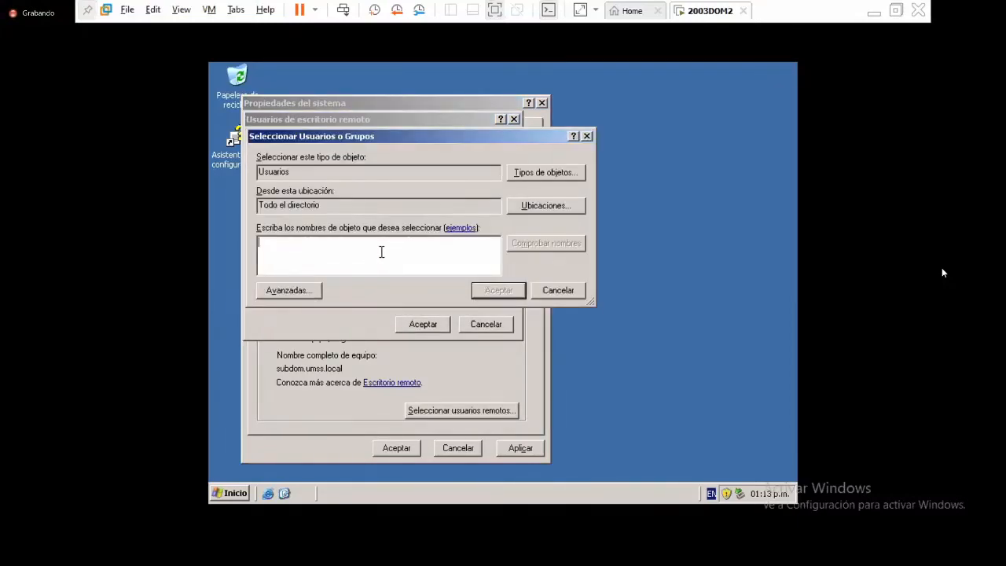
pyautogui.write('user')
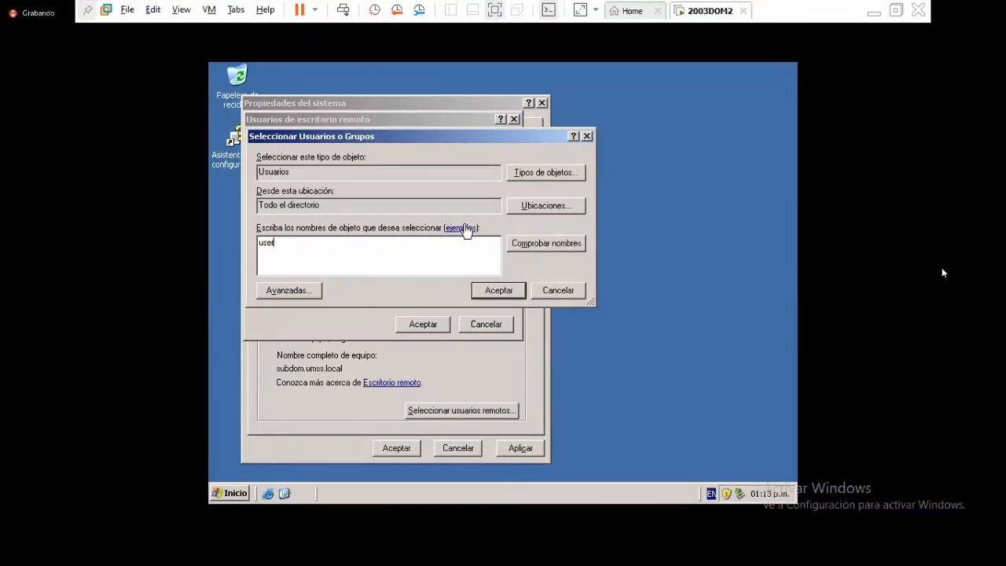
pyautogui.click(547, 244)
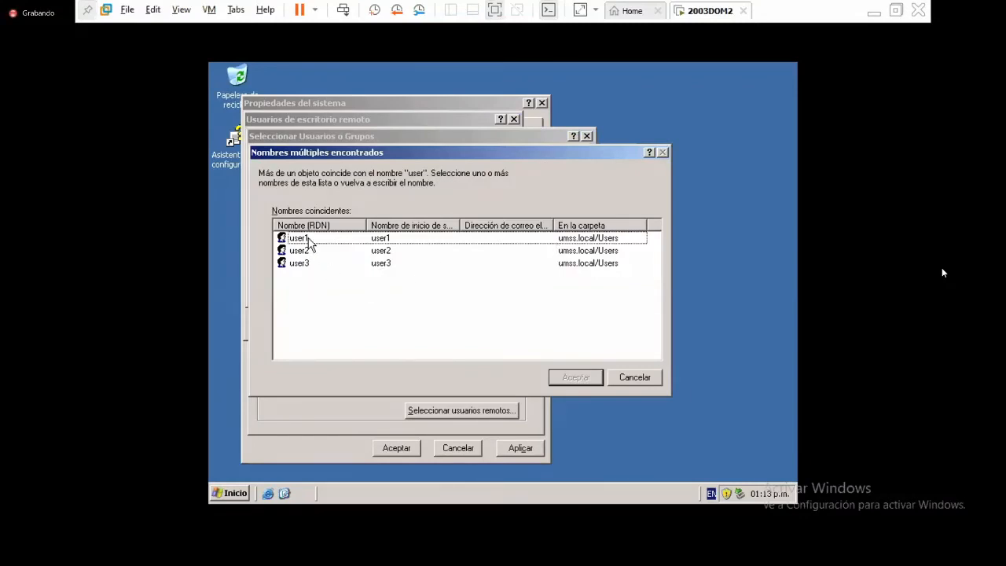
pyautogui.hotkey('shift', 'Down')
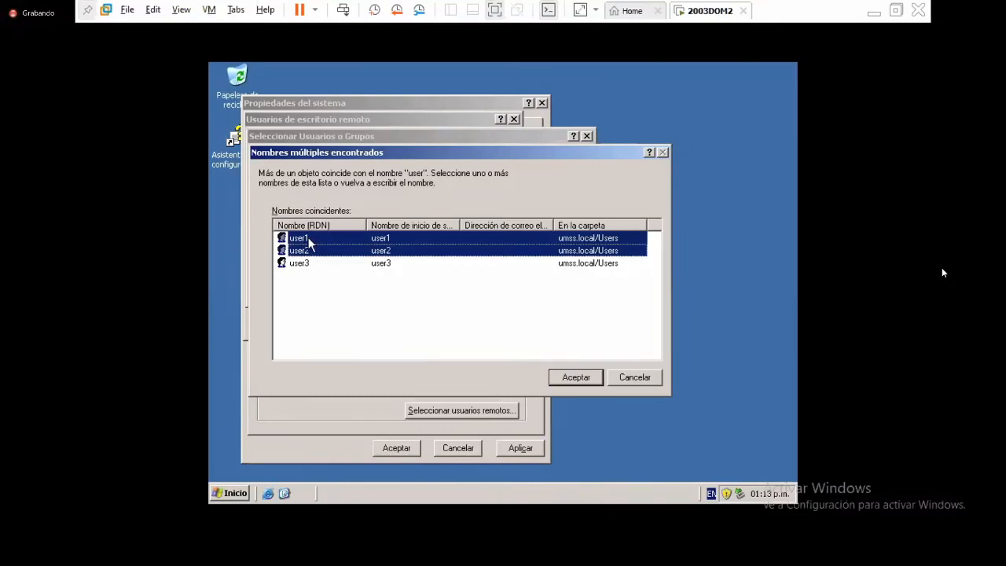
pyautogui.click(572, 377)
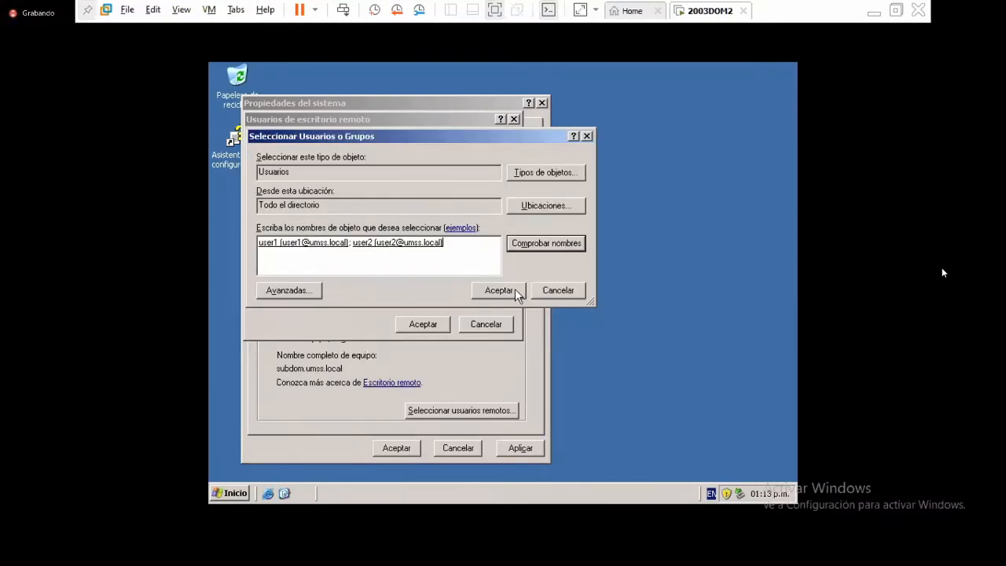
pyautogui.click(512, 287)
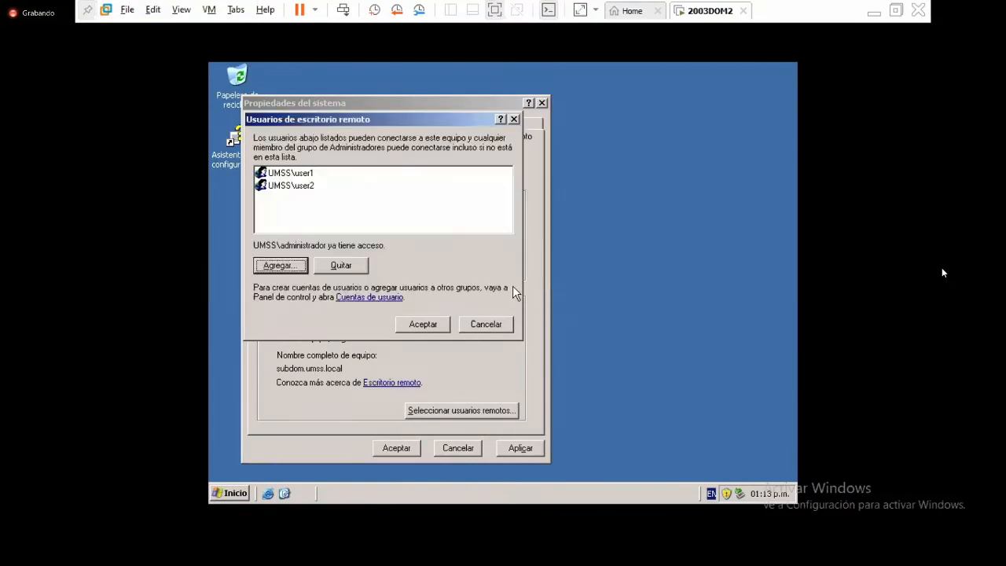
pyautogui.click(423, 324)
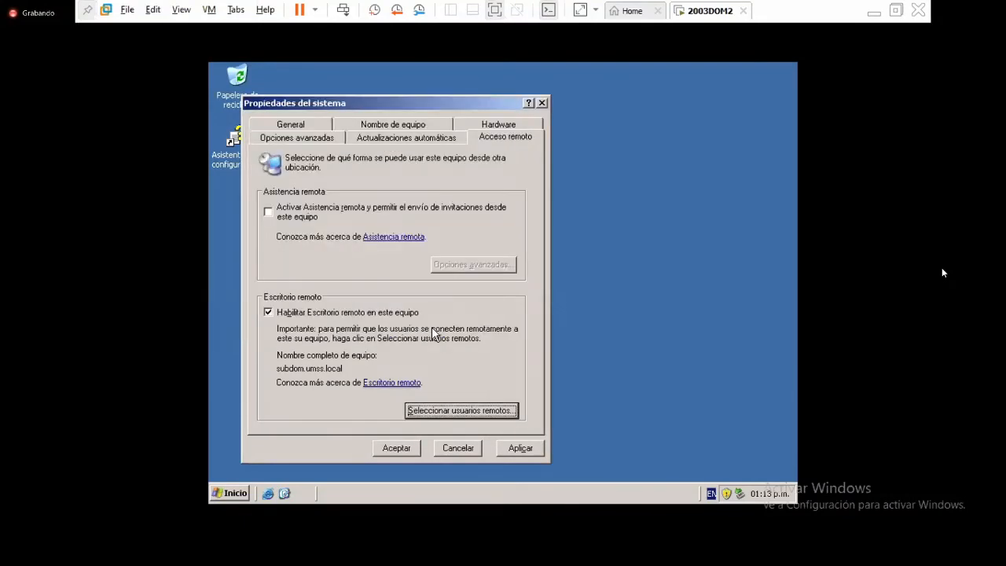
pyautogui.click(521, 450)
pyautogui.click(394, 449)
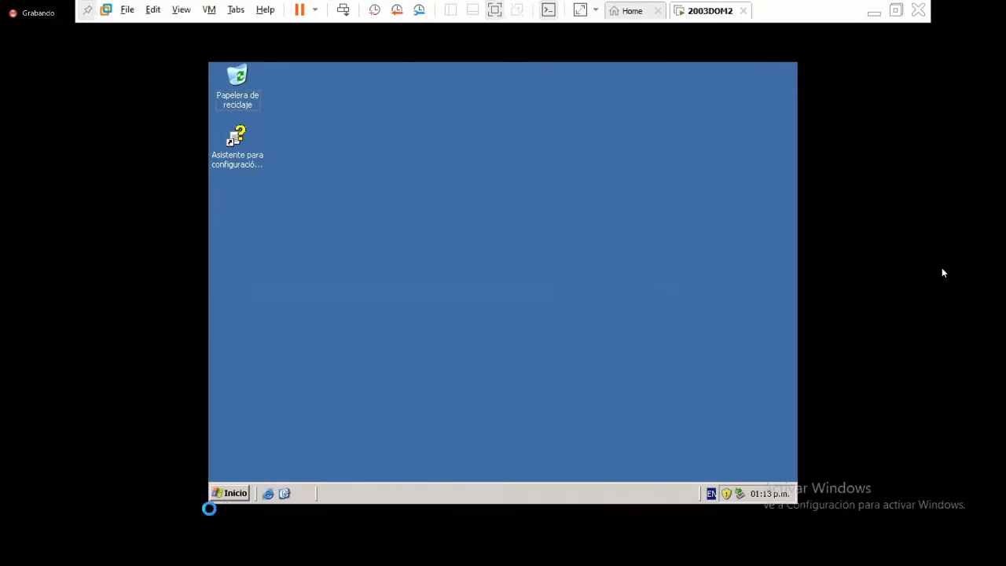
# - Launch Conexión a Escritorio remoto from search and connect to 192.168.5.20
pyautogui.click(138, 550)
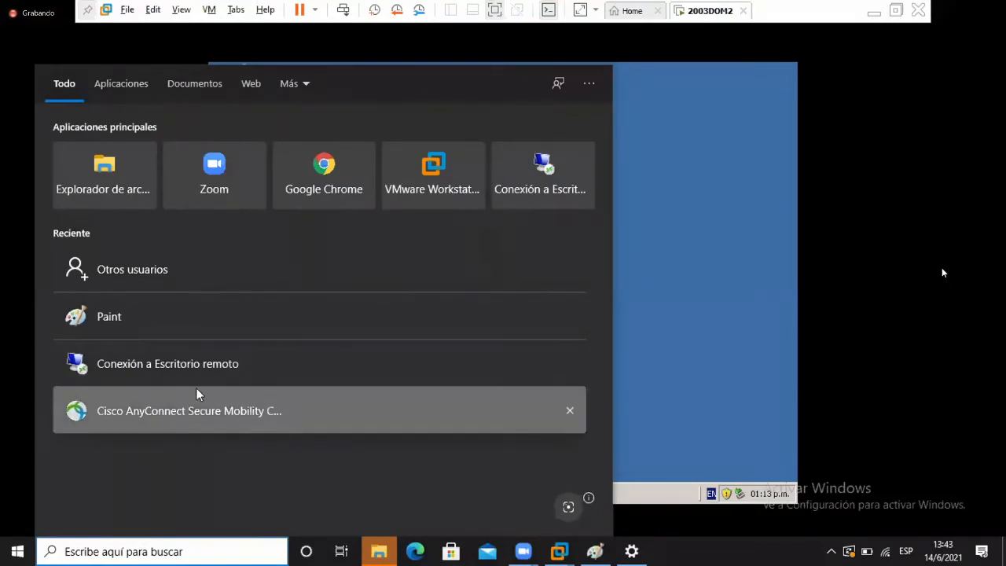
pyautogui.click(214, 364)
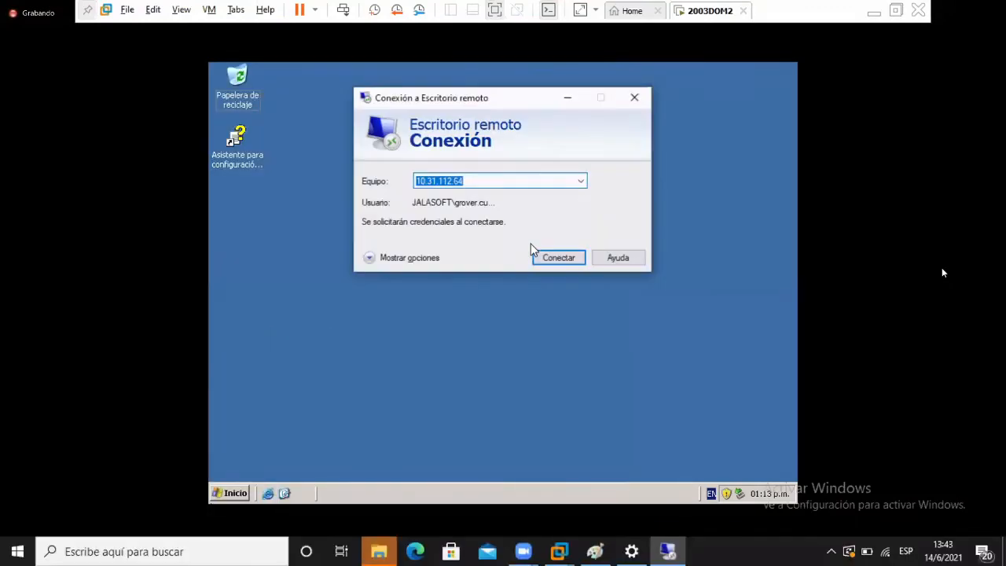
pyautogui.write('19')
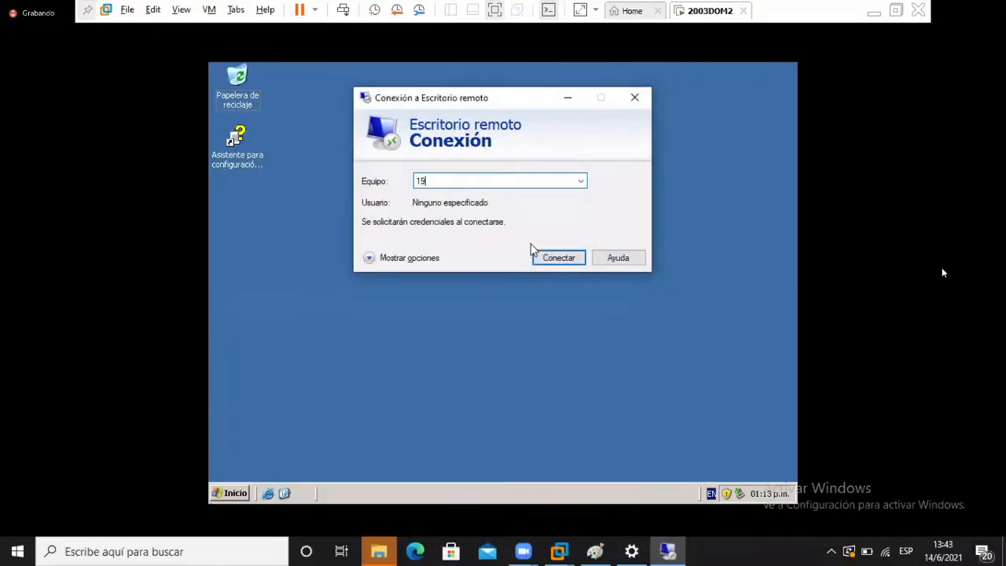
pyautogui.write('2.168.5.20')
pyautogui.press('Return')
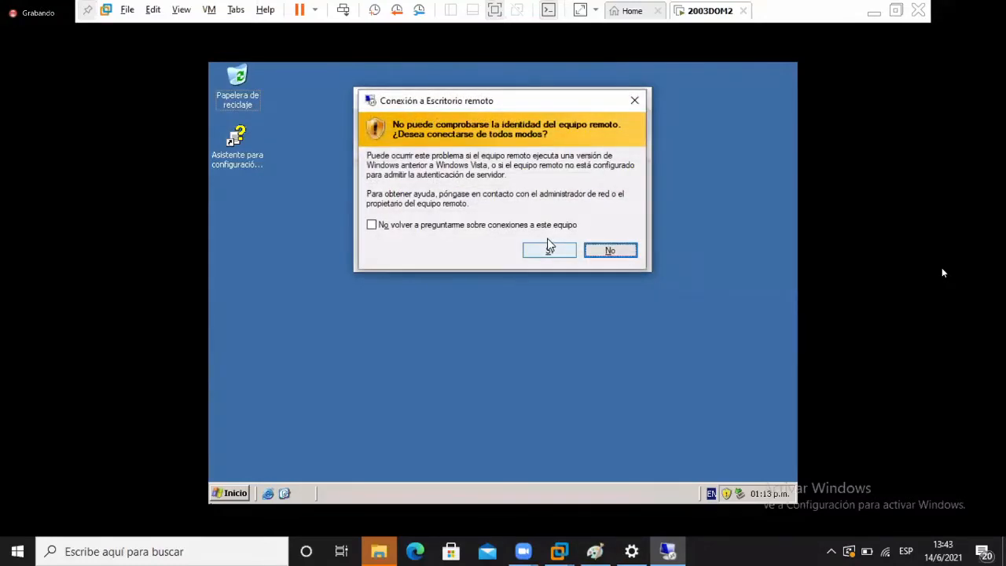
# - Accept the identity warning and try logging in as the misspelled 'adminsitrador', dismissing the failure
pyautogui.click(549, 250)
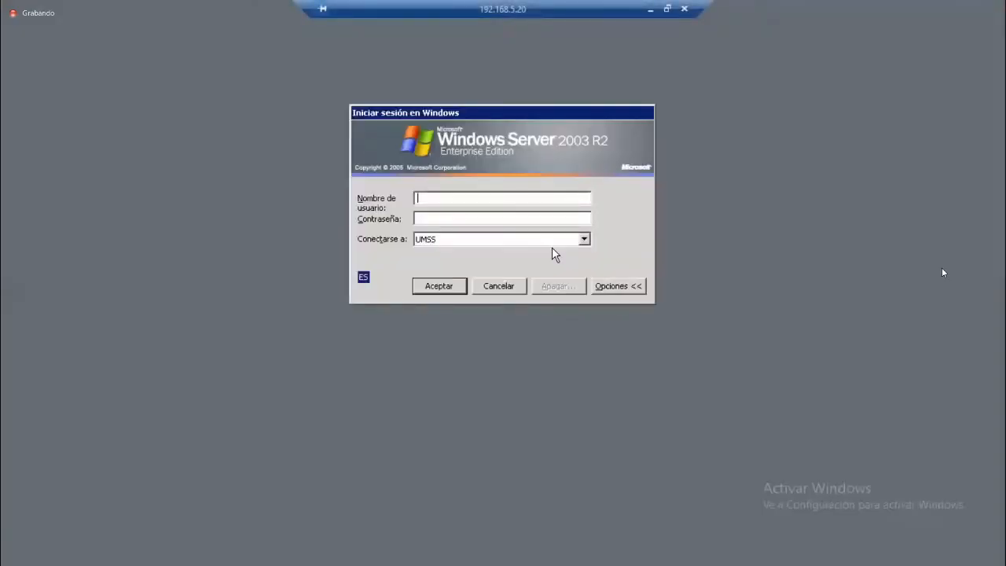
pyautogui.write('adminsitrador')
pyautogui.write('********')
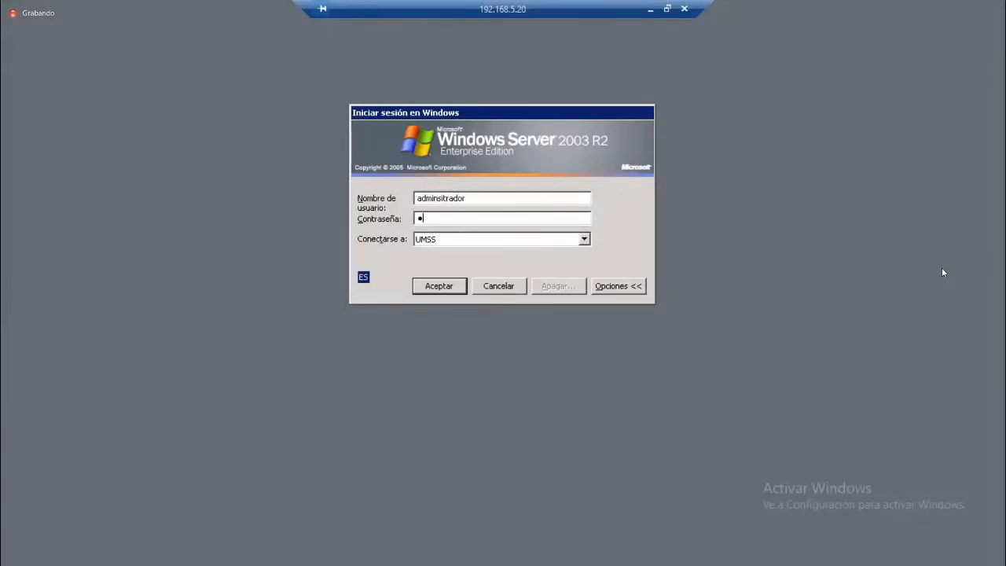
pyautogui.press('Return')
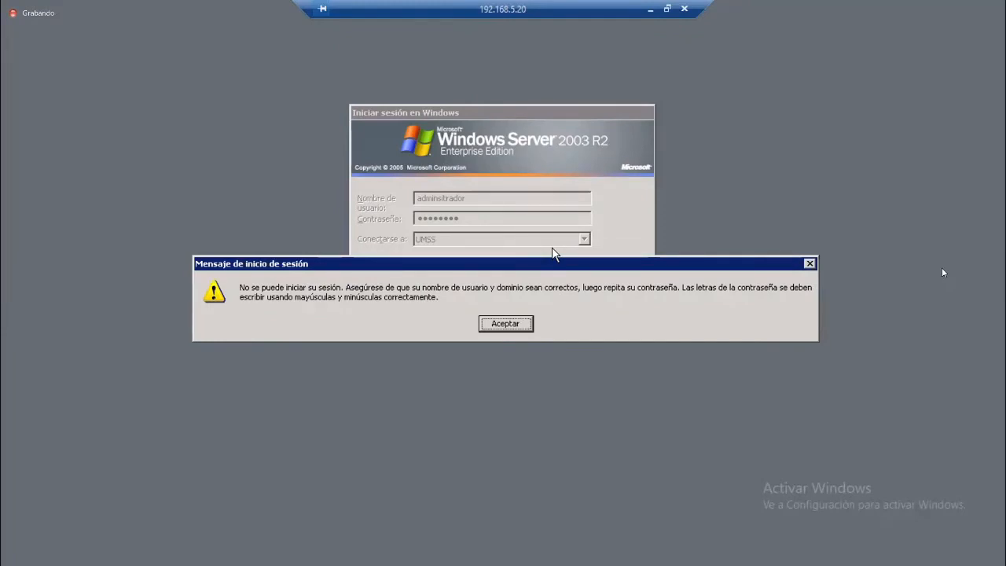
pyautogui.press('Return')
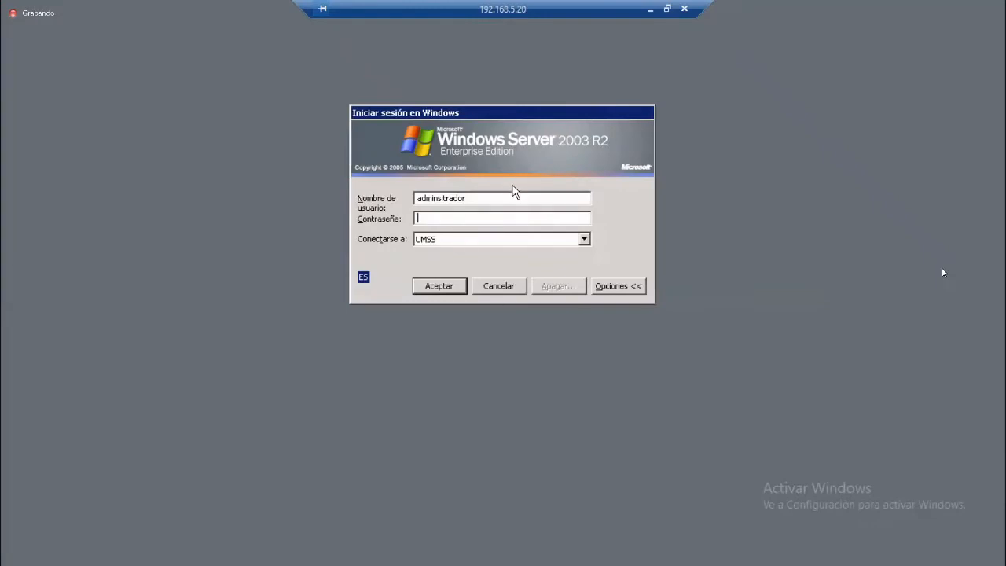
# - Correct the user name to administrador, re-enter the password, and sign in
pyautogui.click(503, 197)
pyautogui.press('BackSpace')
pyautogui.press('BackSpace')
pyautogui.press('BackSpace')
pyautogui.press('BackSpace')
pyautogui.press('BackSpace')
pyautogui.press('BackSpace')
pyautogui.press('BackSpace')
pyautogui.press('BackSpace')
pyautogui.press('BackSpace')
pyautogui.press('BackSpace')
pyautogui.press('BackSpace')
pyautogui.press('BackSpace')
pyautogui.press('BackSpace')
pyautogui.write('administrador')
pyautogui.press('Tab')
pyautogui.write('********')
pyautogui.press('Return')
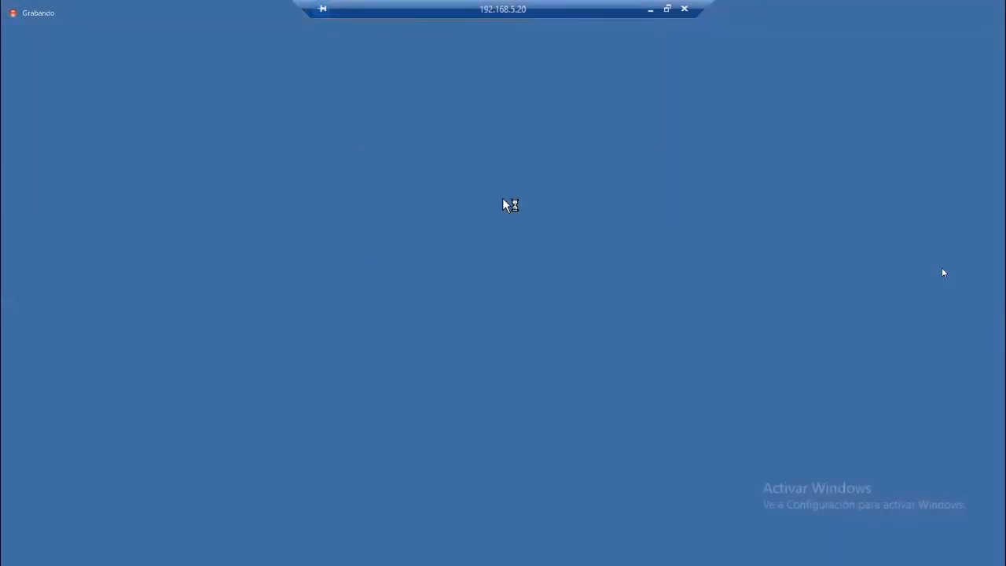
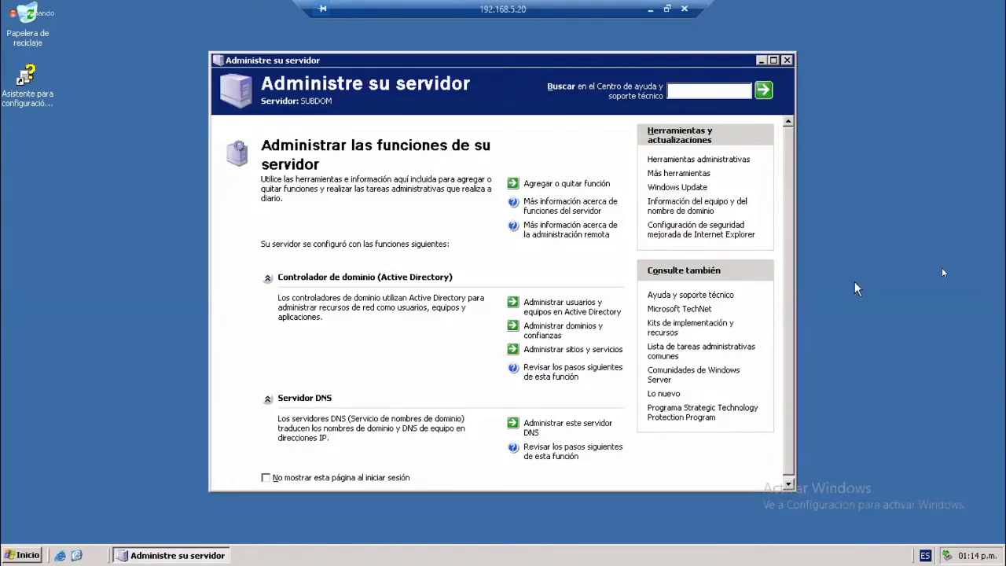
# - Toggle the SUBDOM remote session out of and back into full screen, then minimize it to reveal 2003DOM2
pyautogui.click(851, 333)
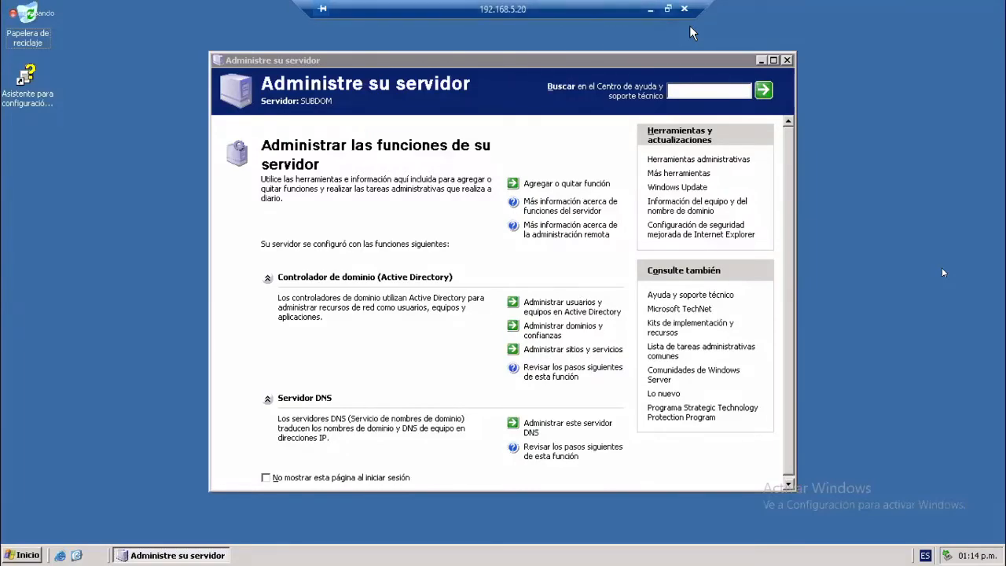
pyautogui.press('ctrl+alt+Break')
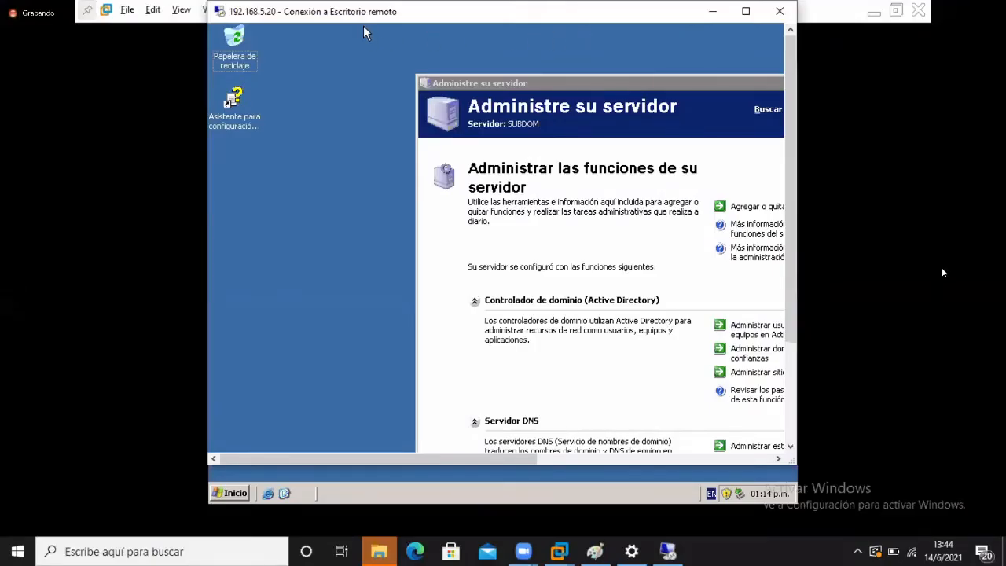
pyautogui.moveTo(363, 33); pyautogui.dragTo(354, 79)
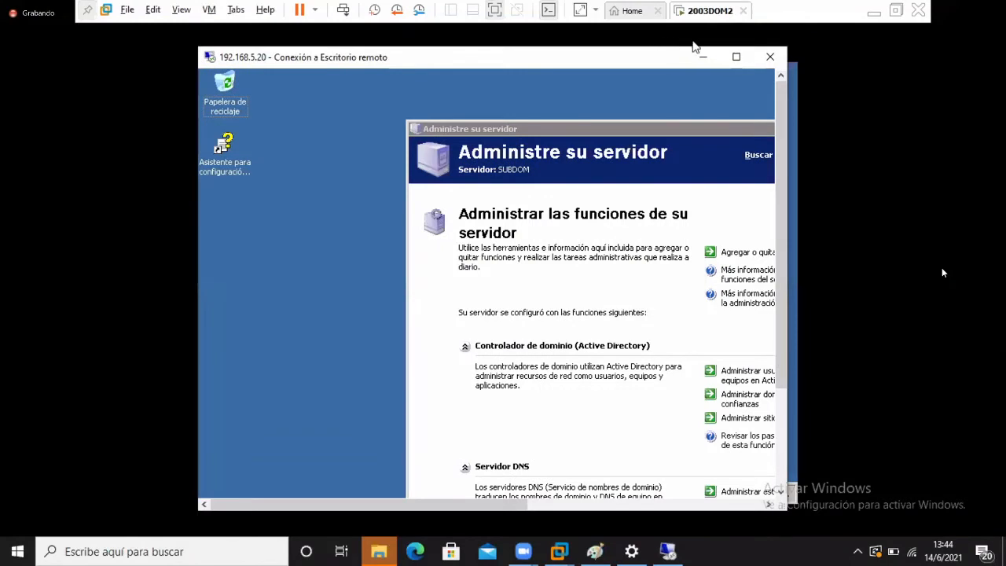
pyautogui.click(740, 57)
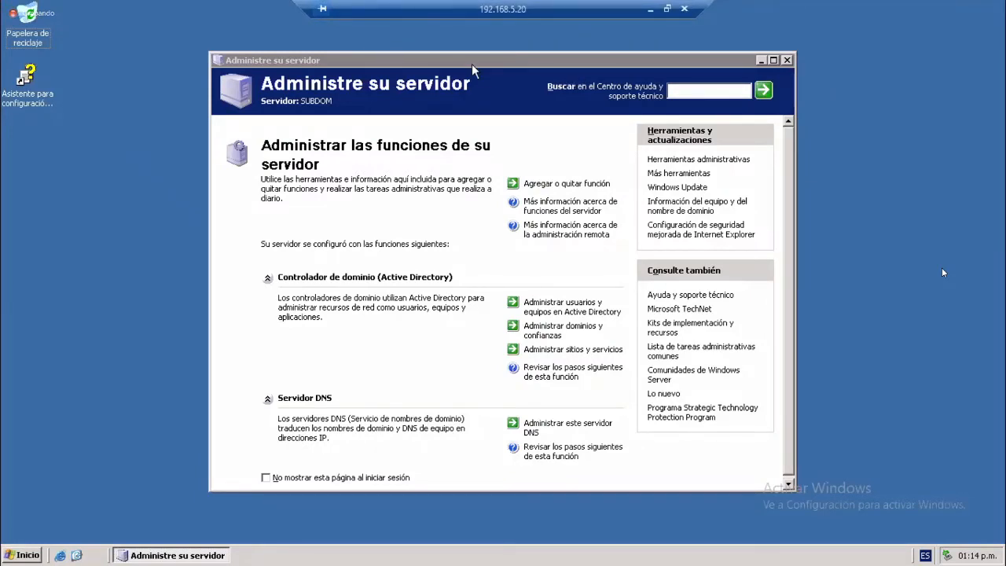
pyautogui.moveTo(379, 10); pyautogui.dragTo(532, 27)
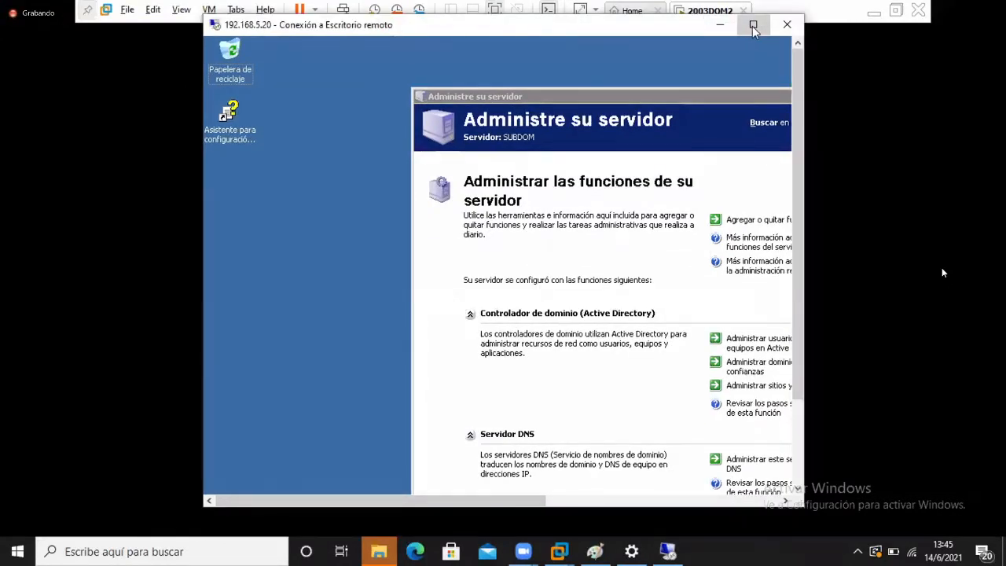
pyautogui.click(752, 25)
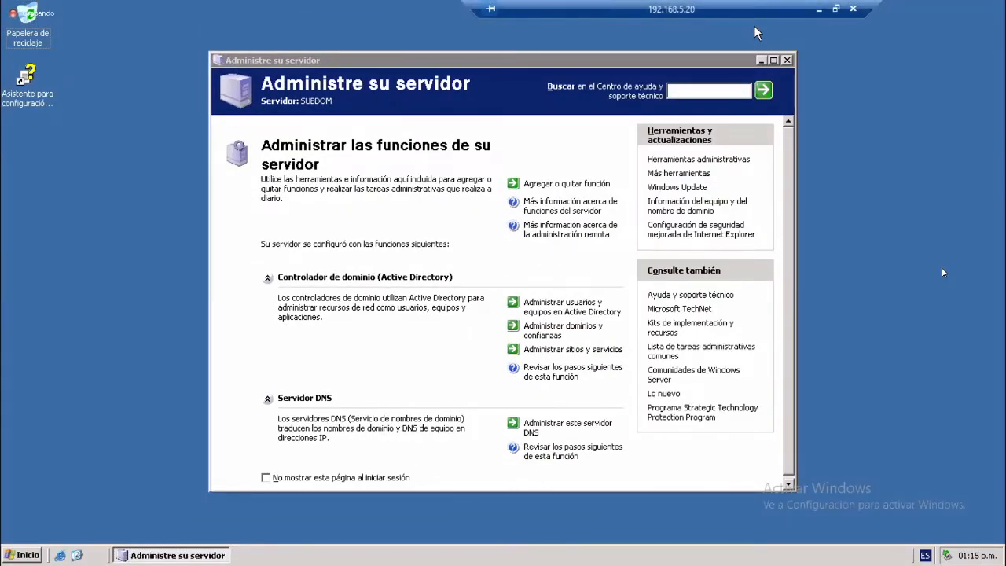
pyautogui.click(819, 10)
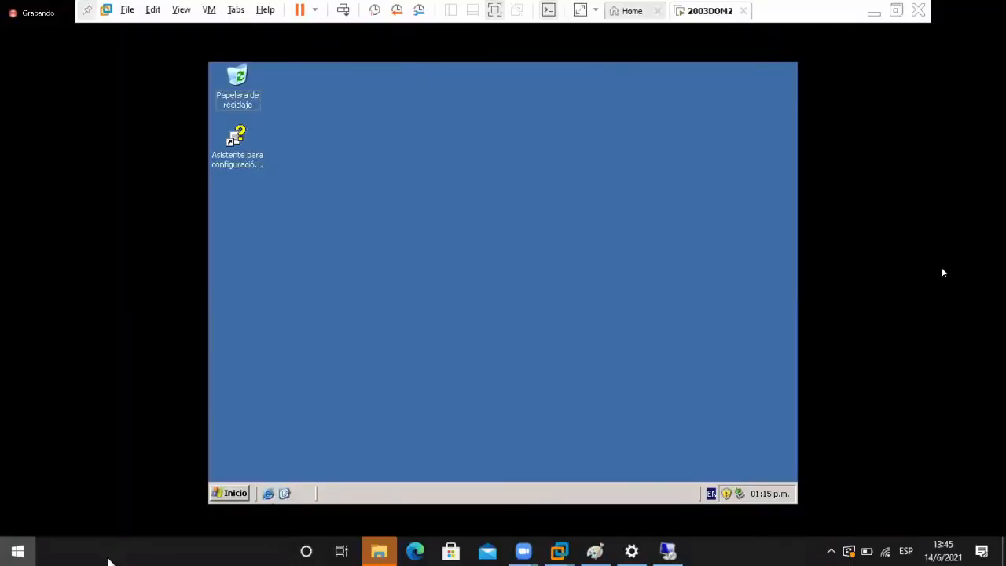
# - Launch Remote Desktop Connection by searching 'remoto' and cancel the prefilled connection attempt
pyautogui.press('super')
pyautogui.write('remoto')
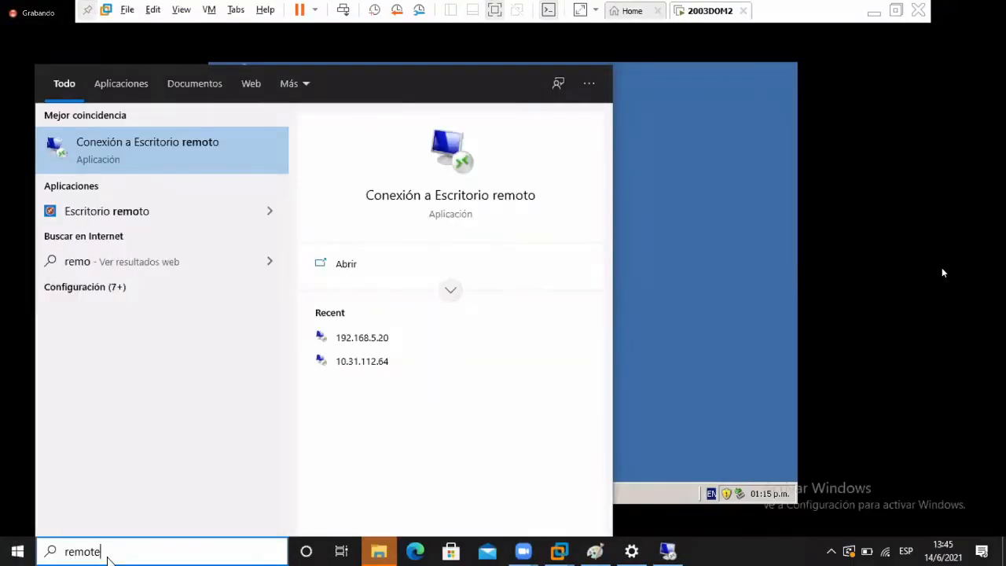
pyautogui.press('Return')
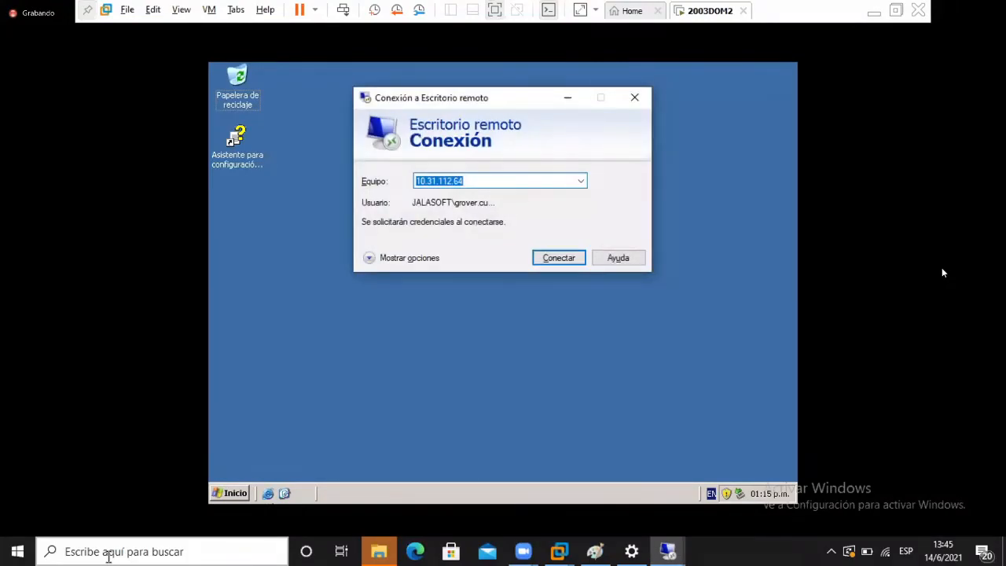
pyautogui.press('Return')
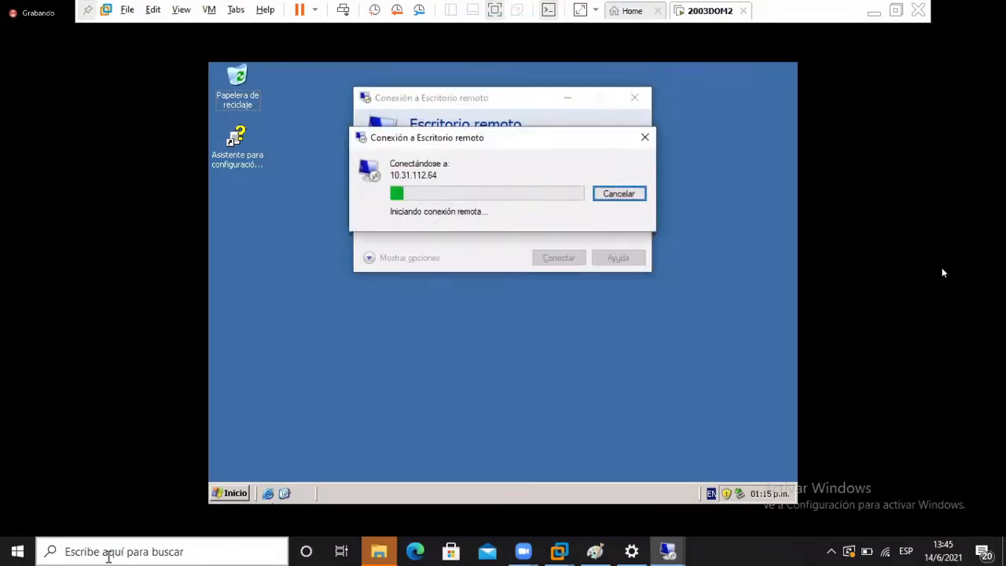
pyautogui.press('Escape')
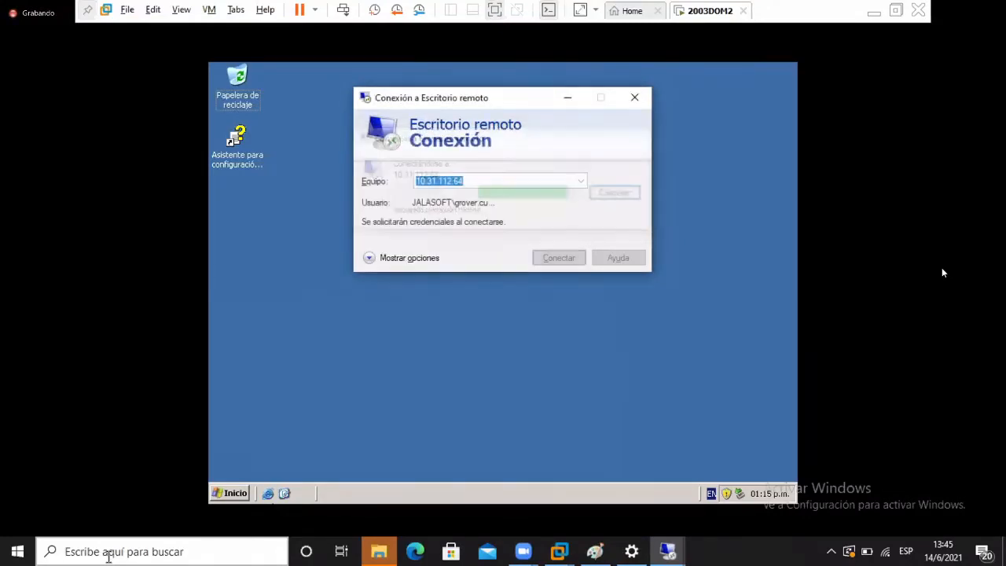
# - Connect to 192.168.5.20 and accept the unverified-identity warning
pyautogui.write('192')
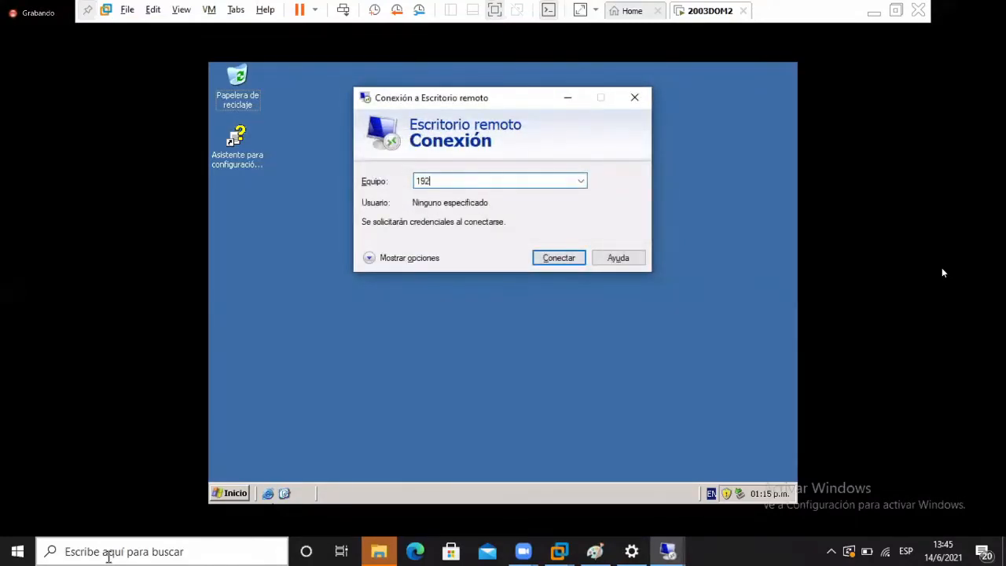
pyautogui.write('.168.')
pyautogui.write('5.20')
pyautogui.press('Return')
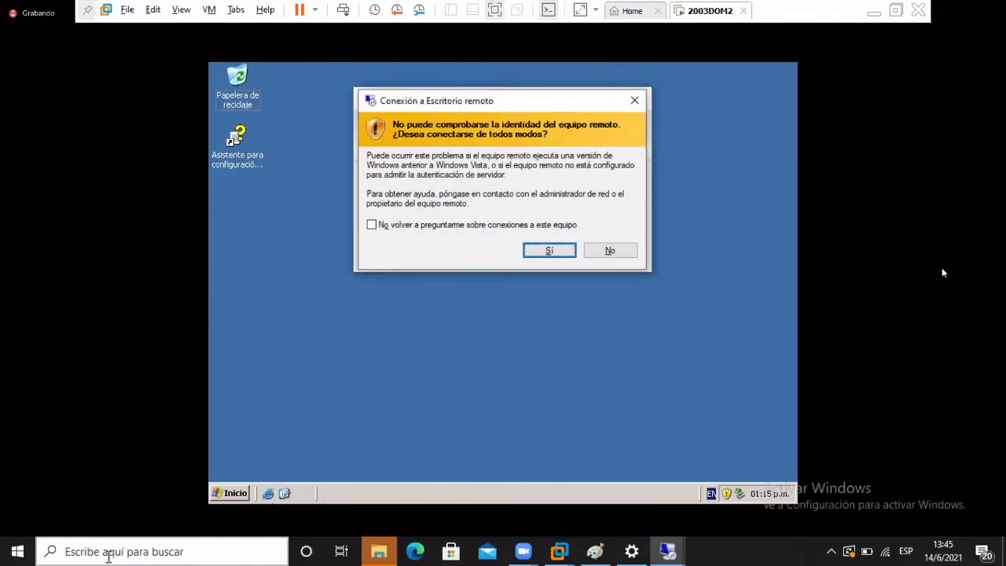
pyautogui.press('Return')
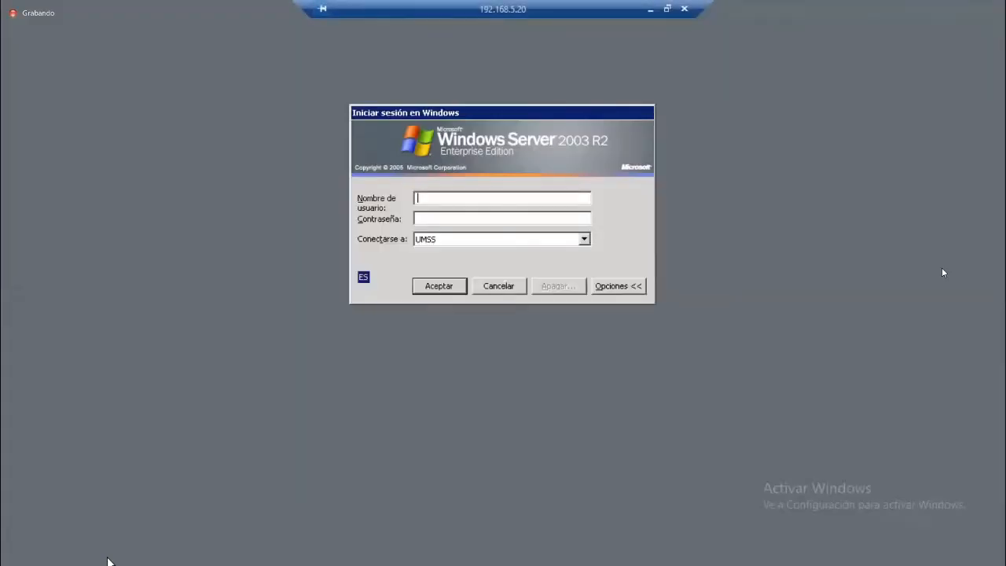
# - Attempt a UMSS logon as user1 with its password, dismiss the logon-rights refusal, and cancel the session
pyautogui.write('user1')
pyautogui.press('Tab')
pyautogui.write('••••••••')
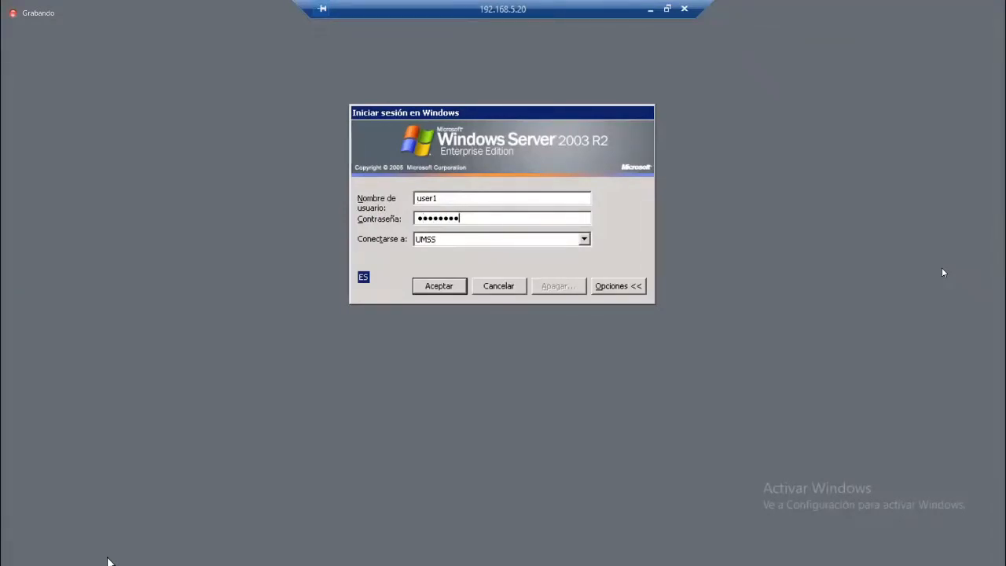
pyautogui.press('Return')
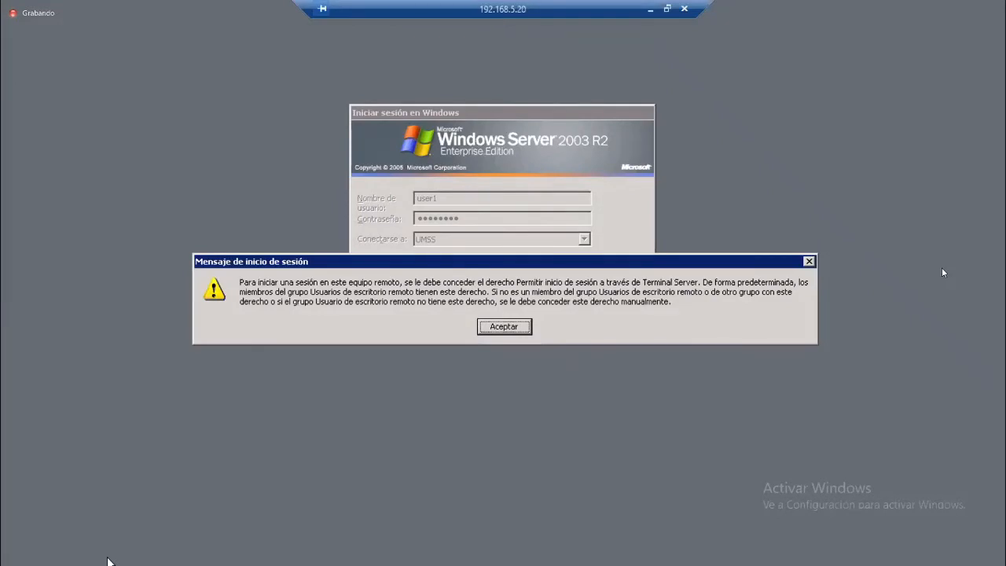
pyautogui.press('Return')
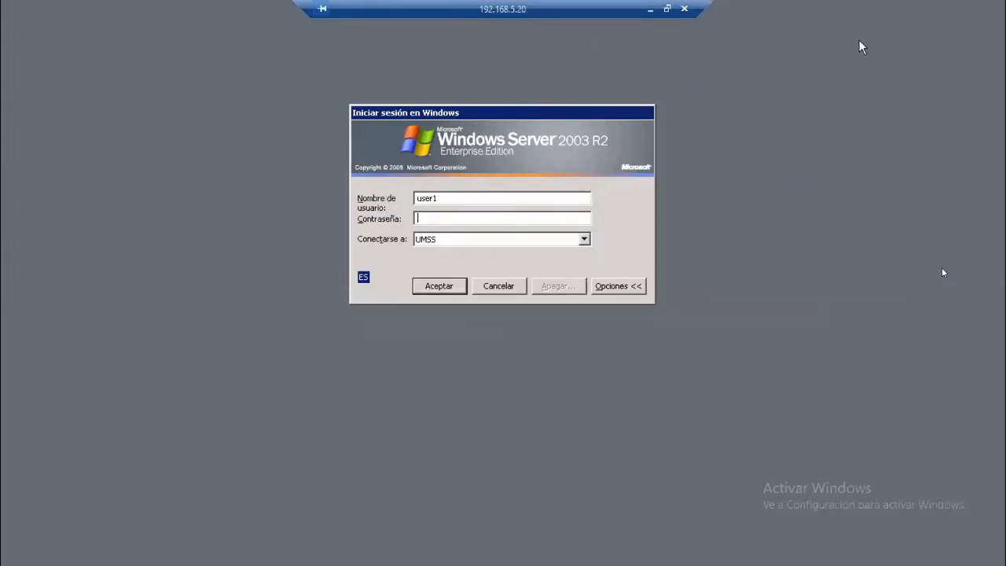
pyautogui.click(506, 290)
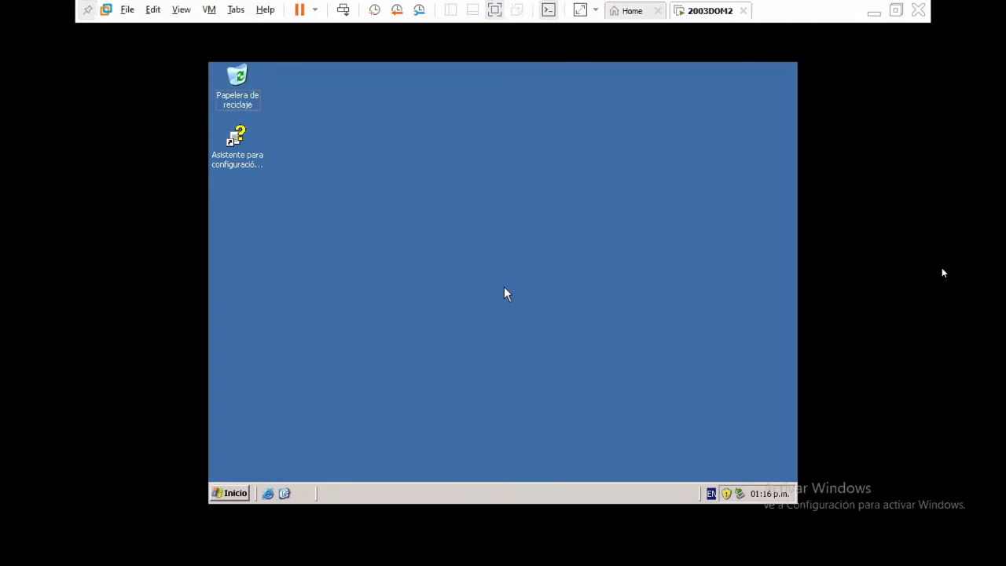
# - Minimize the VMware window, close the Remote Desktop Connection dialog over Paint, and show the taskbar calendar
pyautogui.click(874, 11)
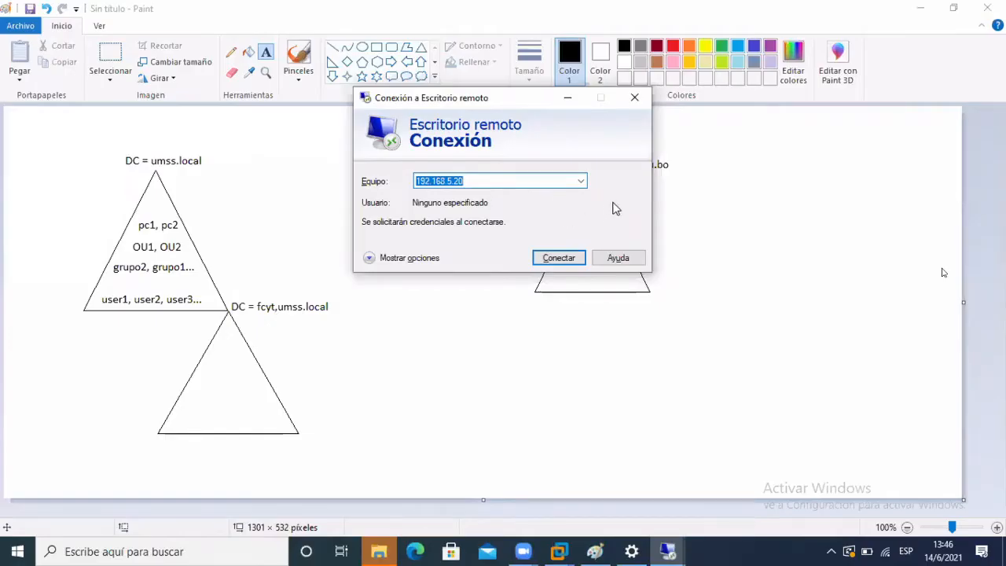
pyautogui.click(637, 100)
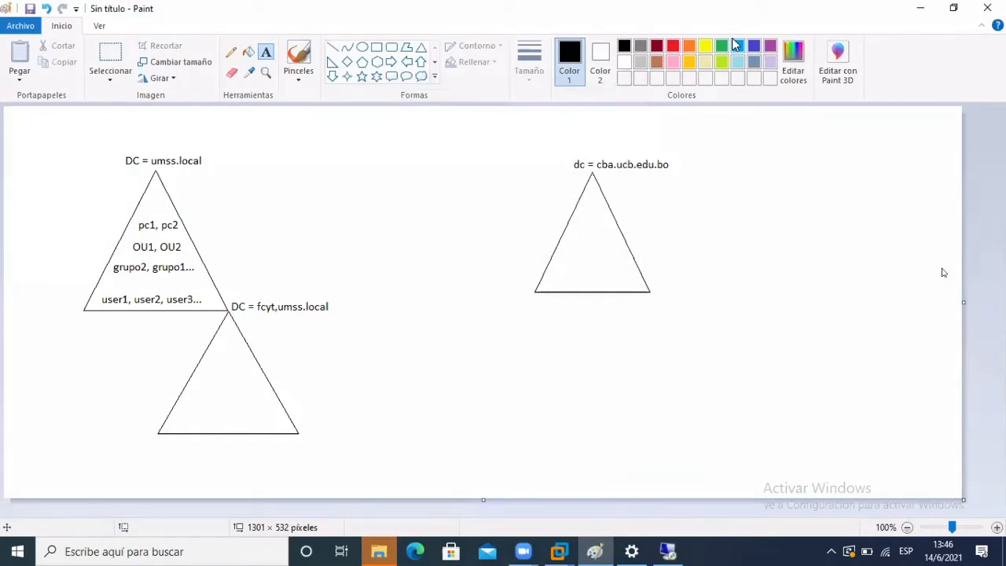
pyautogui.click(832, 61)
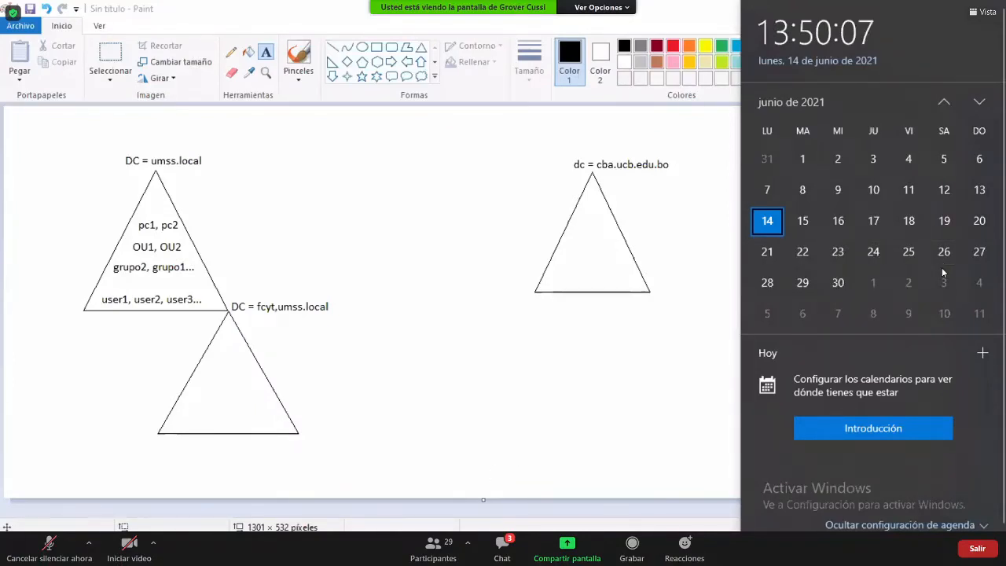
# - After a quick 'note' search, advance the taskbar calendar to July 2021
pyautogui.press('super+s')
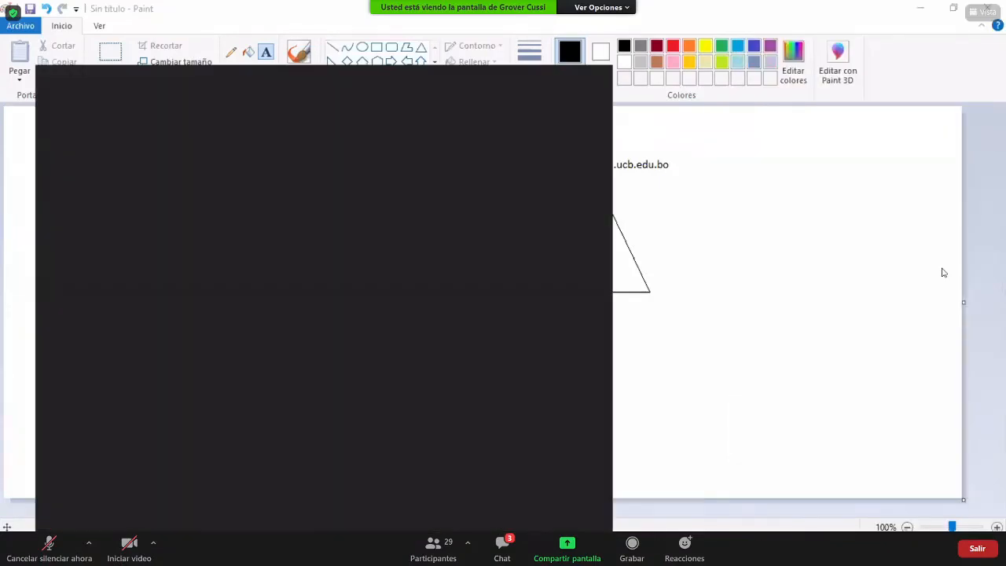
pyautogui.write('note')
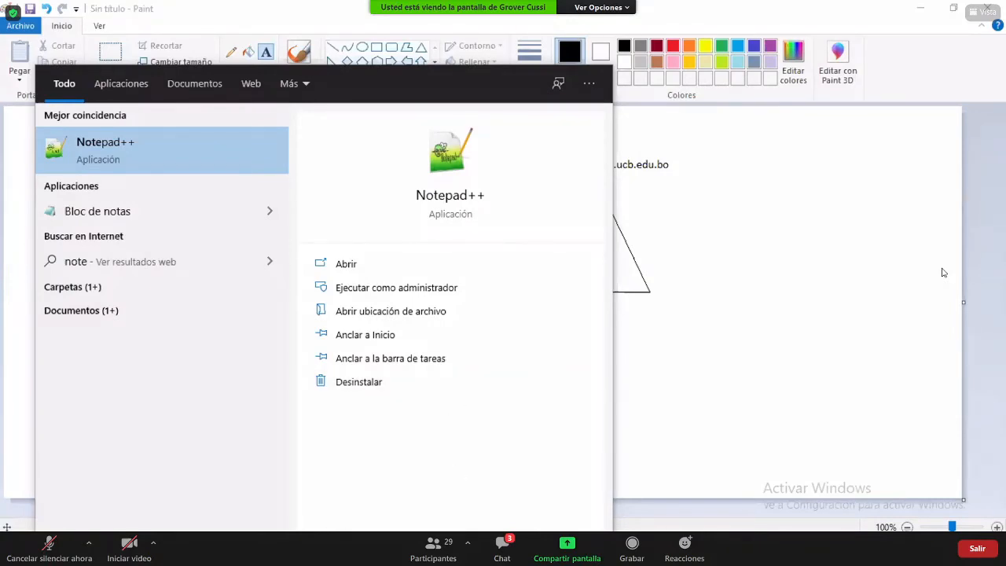
pyautogui.click(689, 549)
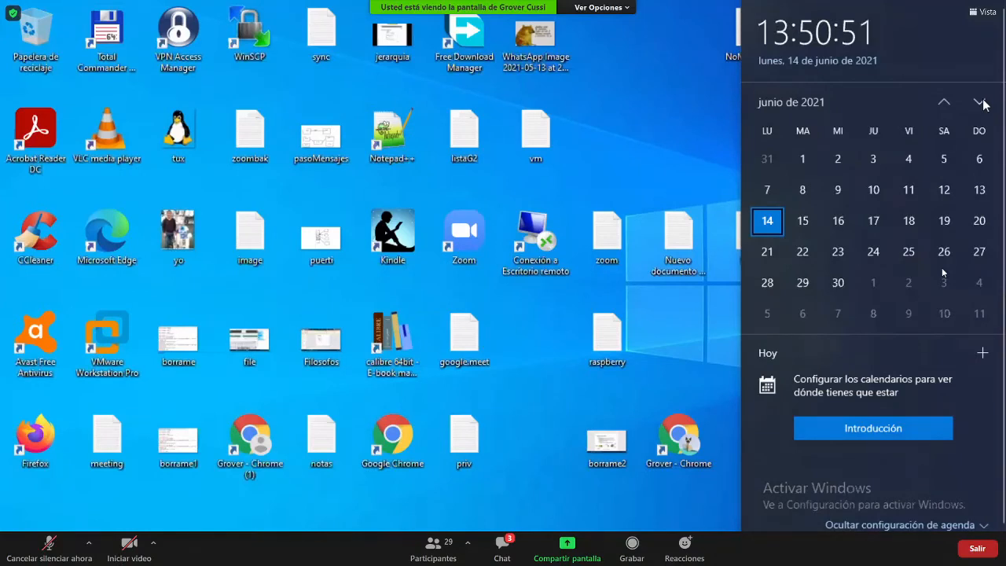
pyautogui.click(979, 102)
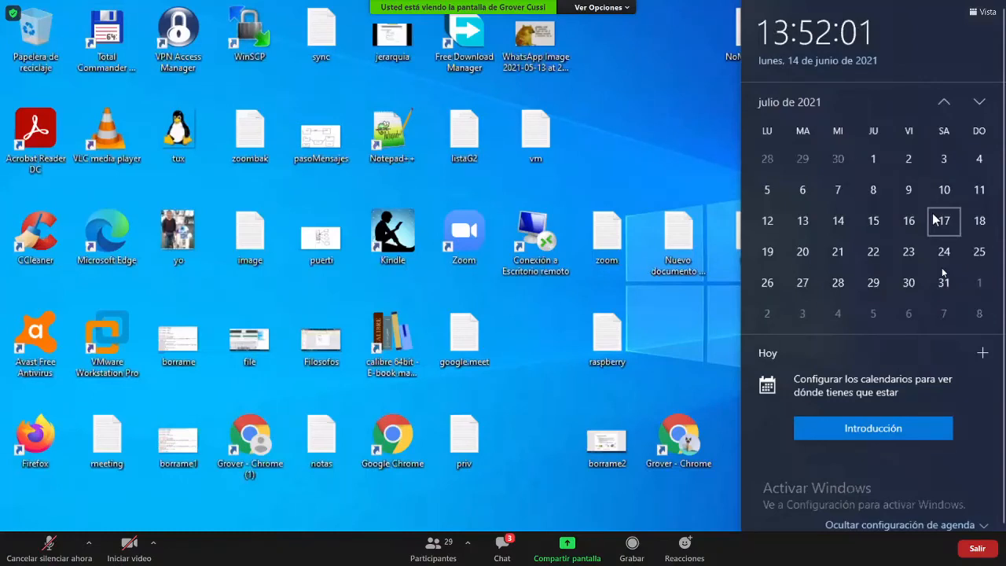
# - Move the taskbar calendar back to June 2021
pyautogui.click(945, 108)
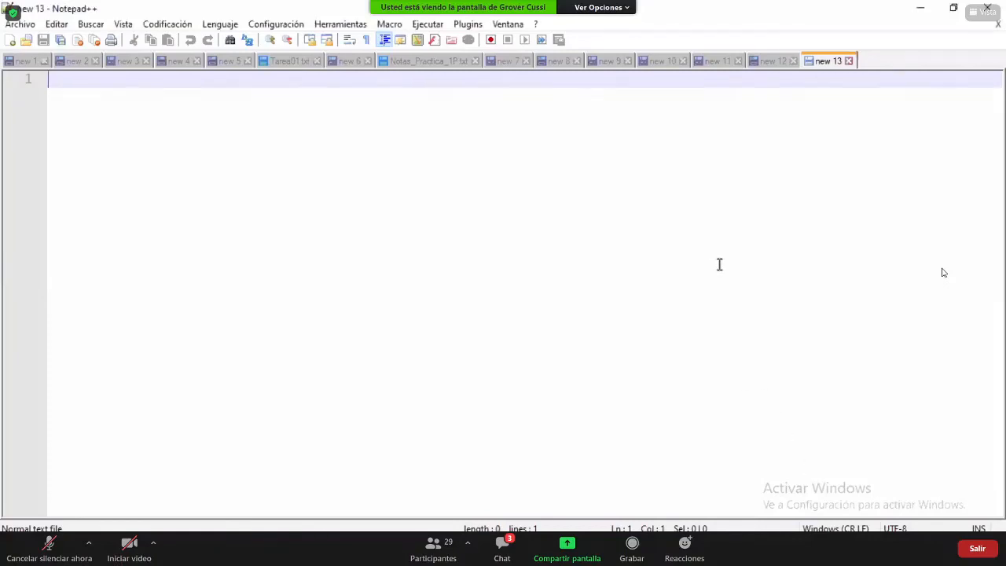
# - Type the line 'Entrega: 24/6/2021 (tentativo)', fixing a stray line break along the way
pyautogui.write('En')
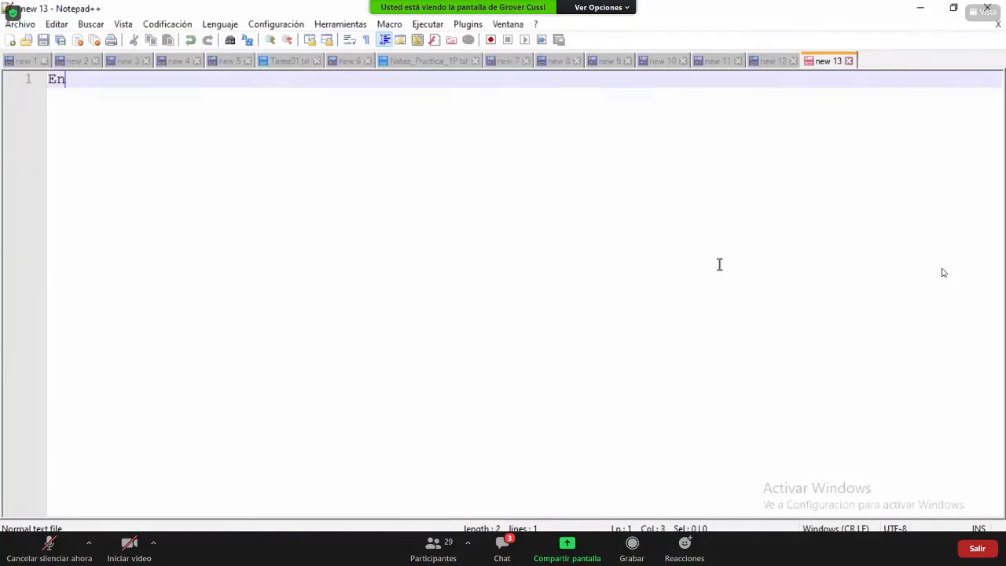
pyautogui.write('trega: ')
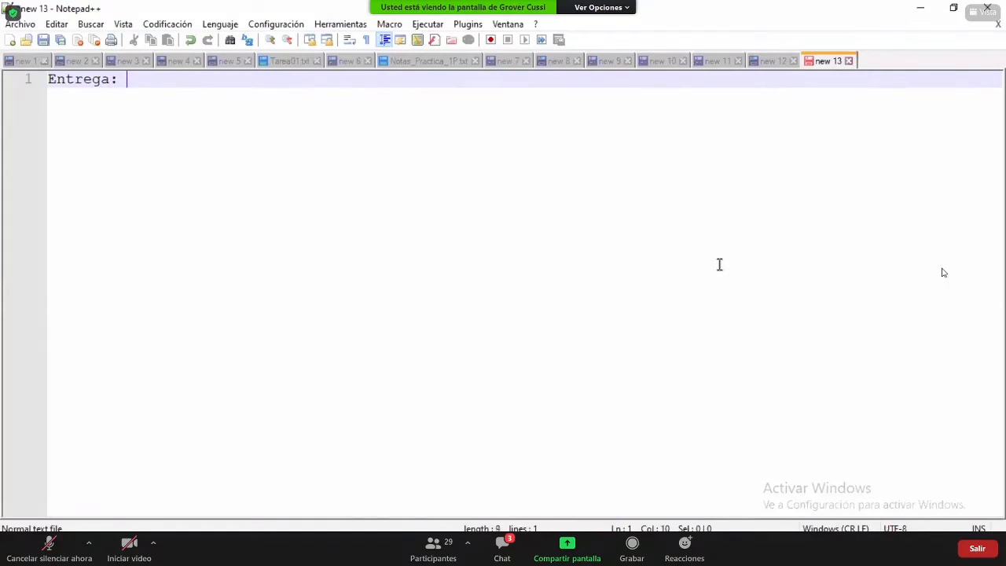
pyautogui.write('24/6/')
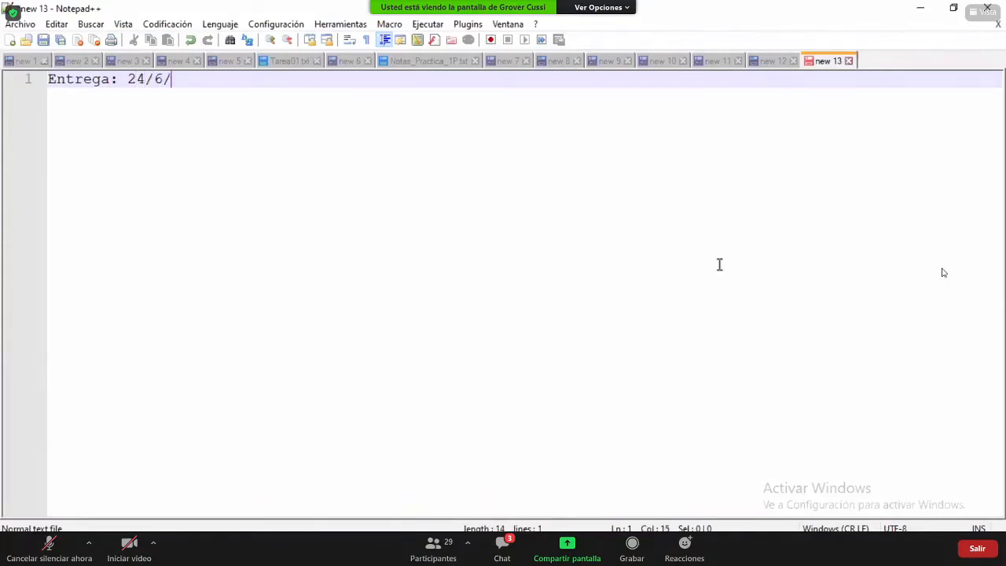
pyautogui.write('2021 ()')
pyautogui.press('Left')
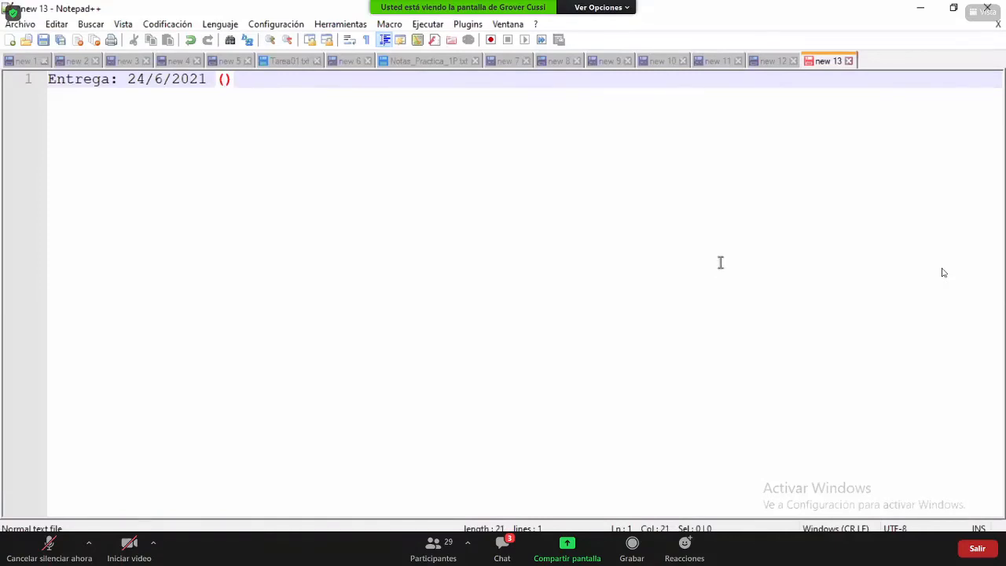
pyautogui.write('tem')
pyautogui.press('Return')
pyautogui.write('nta')
pyautogui.press('BackSpace')
pyautogui.press('BackSpace')
pyautogui.press('BackSpace')
pyautogui.press('BackSpace')
pyautogui.press('BackSpace')
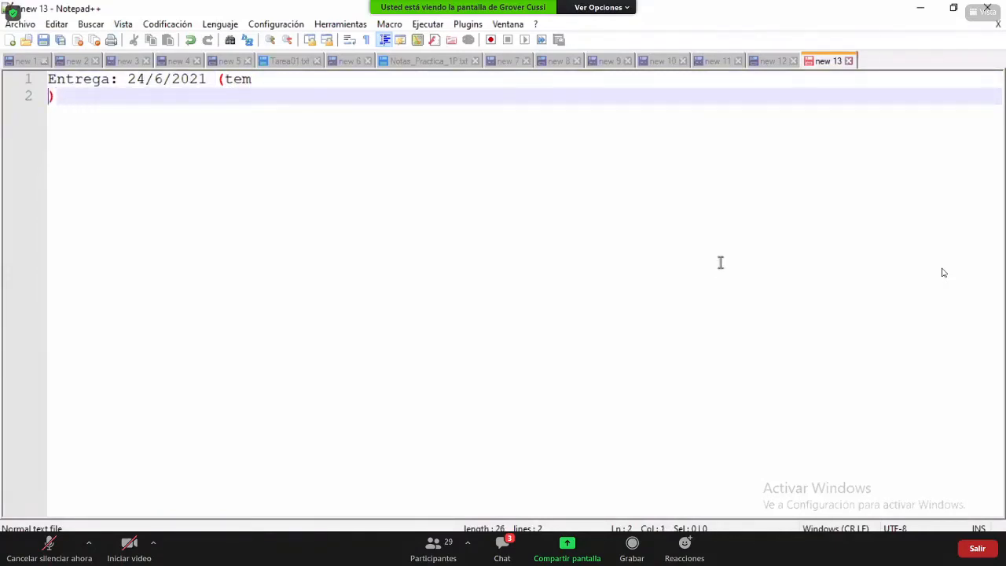
pyautogui.write('ntativo')
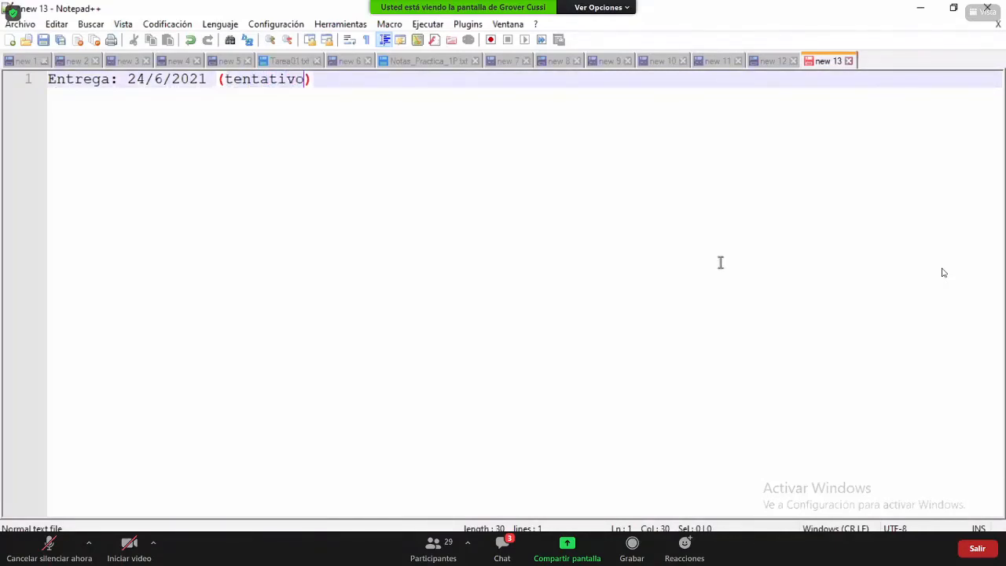
pyautogui.press('Right')
pyautogui.press('Left')
pyautogui.press('Left')
pyautogui.press('Right')
pyautogui.press('Return')
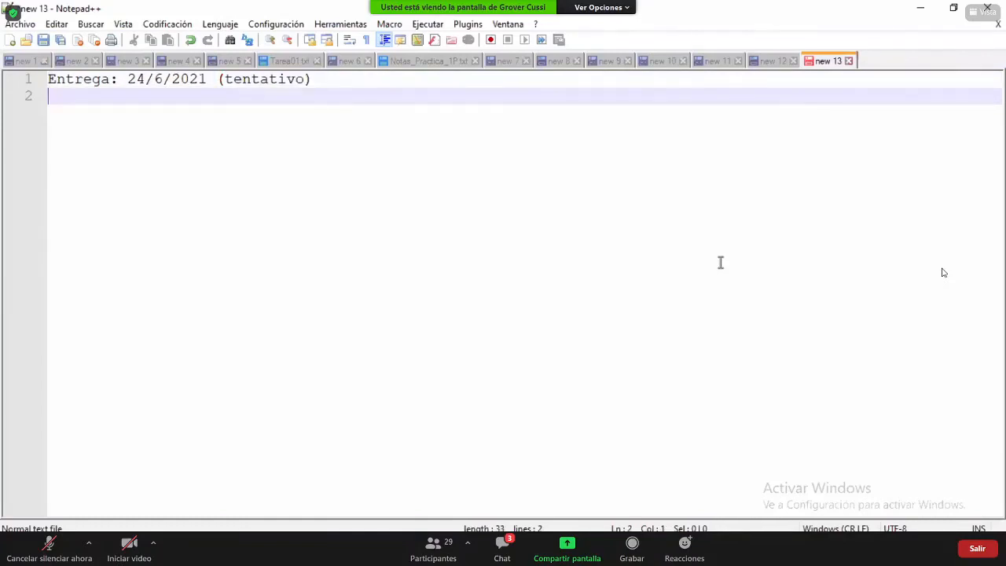
# - Add 'Formato:' followed by 'Archivo tar.gz o zip que contenga el Codigo fuente' on the next line
pyautogui.write('Formato: Codigo fuente')
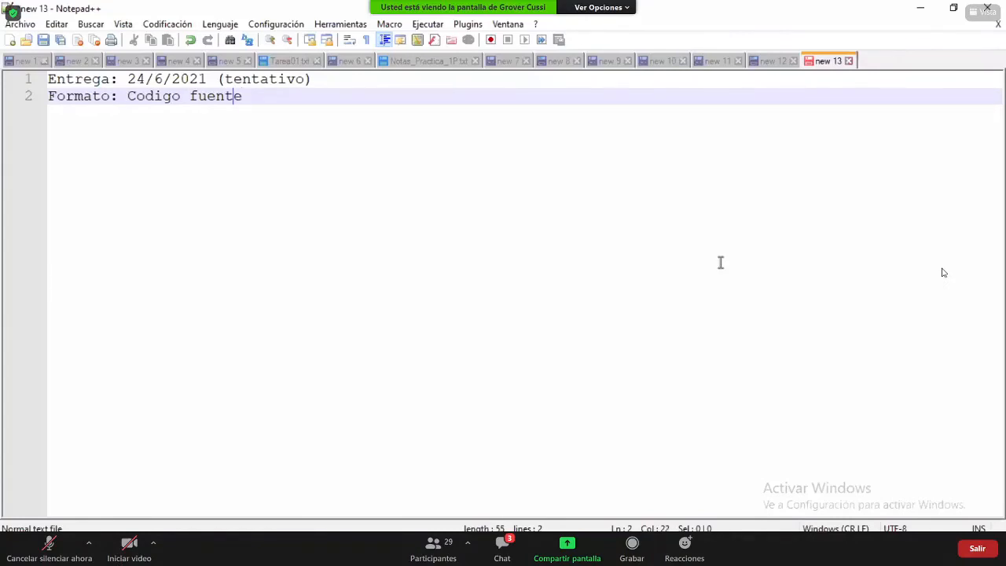
pyautogui.hotkey('ctrl', 'Left')
pyautogui.hotkey('ctrl', 'Left')
pyautogui.press('Return')
pyautogui.press('Return')
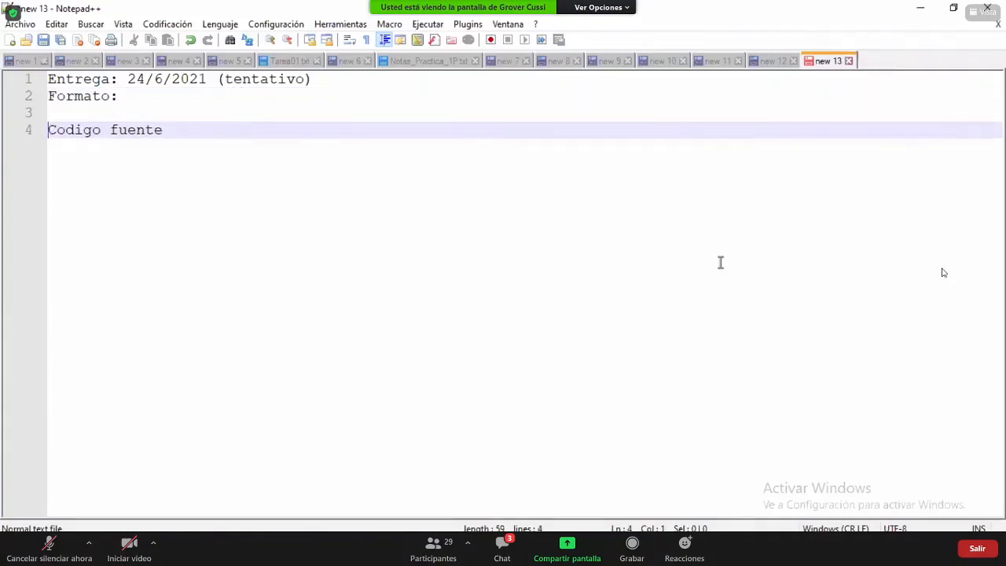
pyautogui.press('Up')
pyautogui.press('Return')
pyautogui.write('Archivo')
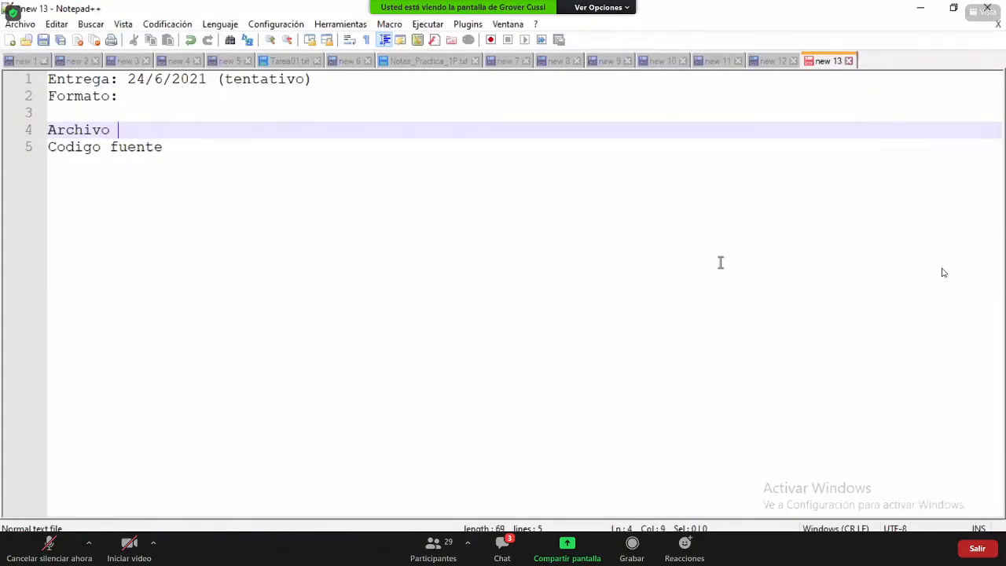
pyautogui.write(' tar.gz')
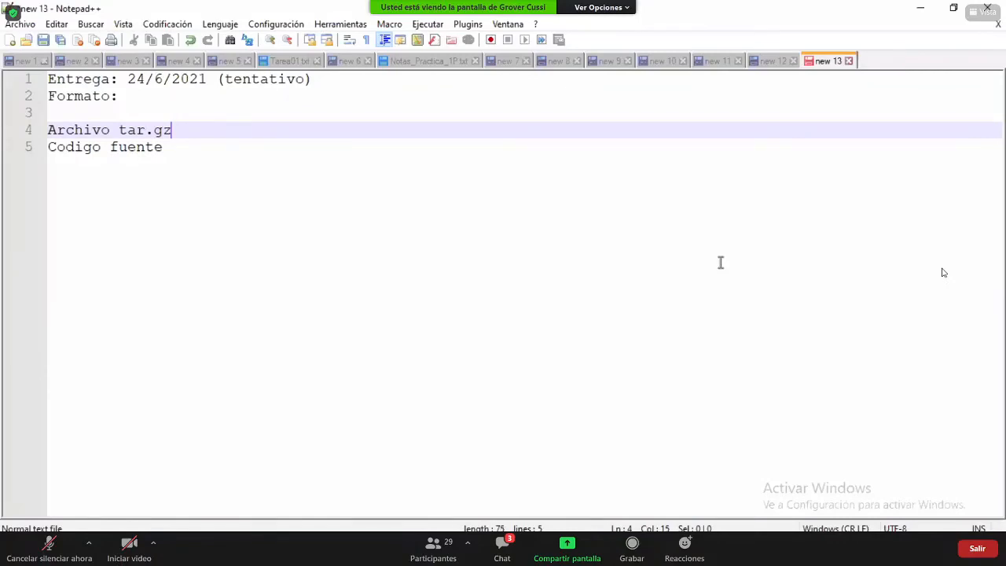
pyautogui.write(' o zip que contenga el')
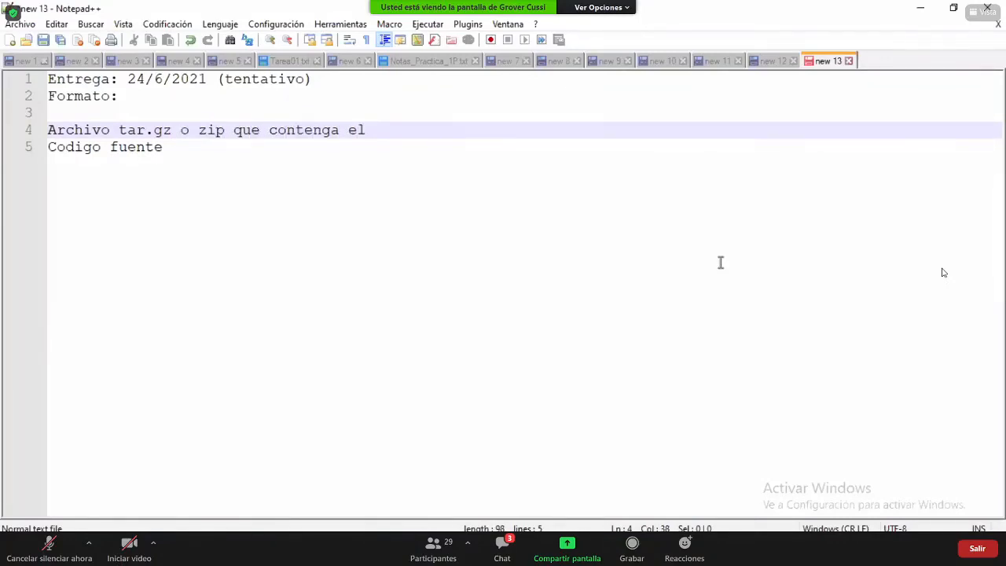
pyautogui.press('Down')
pyautogui.press('Left')
pyautogui.press('Left')
pyautogui.press('Left')
pyautogui.press('Left')
pyautogui.press('Left')
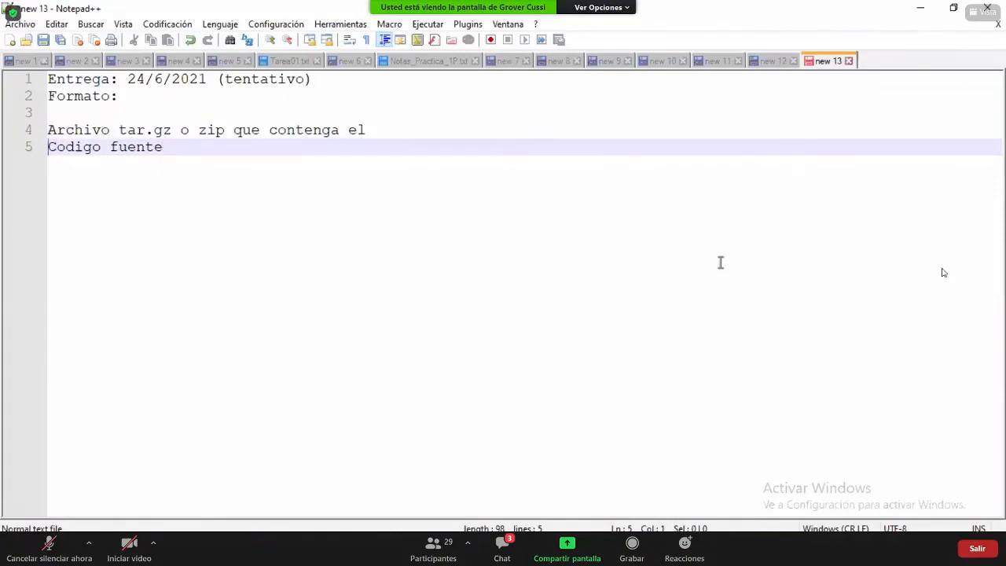
pyautogui.press('BackSpace')
pyautogui.press('Right')
pyautogui.press('Right')
pyautogui.press('Right')
pyautogui.press('Right')
pyautogui.press('Right')
pyautogui.press('Right')
pyautogui.press('Right')
pyautogui.press('Right')
pyautogui.press('Right')
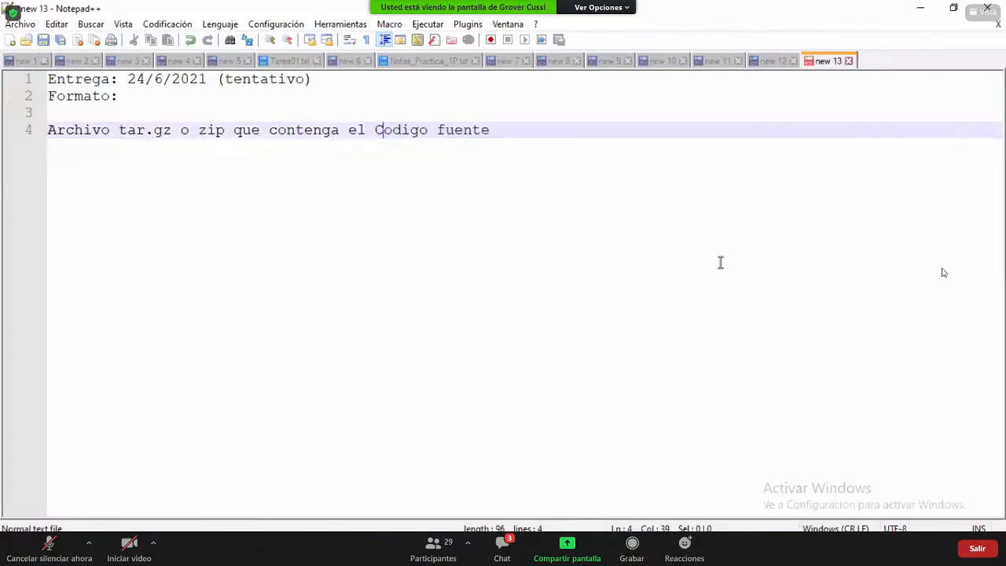
pyautogui.press('Right')
pyautogui.press('Right')
pyautogui.press('Right')
pyautogui.press('Right')
# - Switch to the 2003DOM2 virtual machine and open VM > Snapshot > Snapshot Manager
pyautogui.moveTo(560, 554)
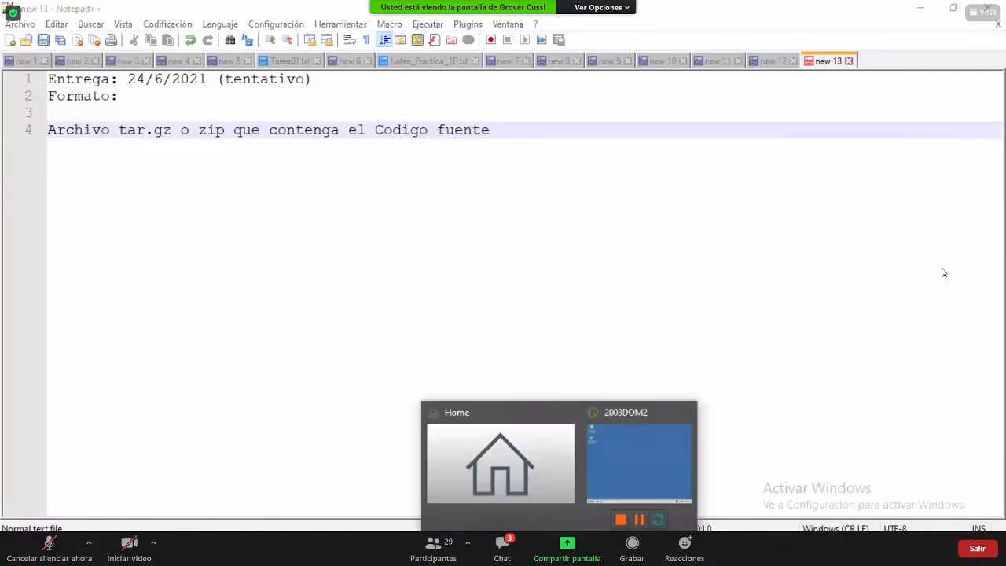
pyautogui.click(620, 466)
pyautogui.click(535, 401)
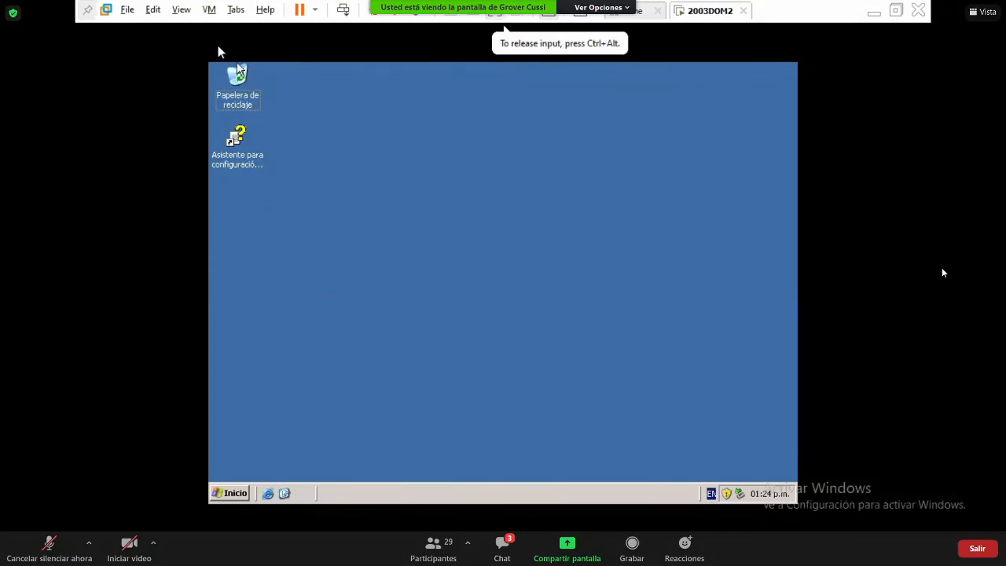
pyautogui.click(210, 11)
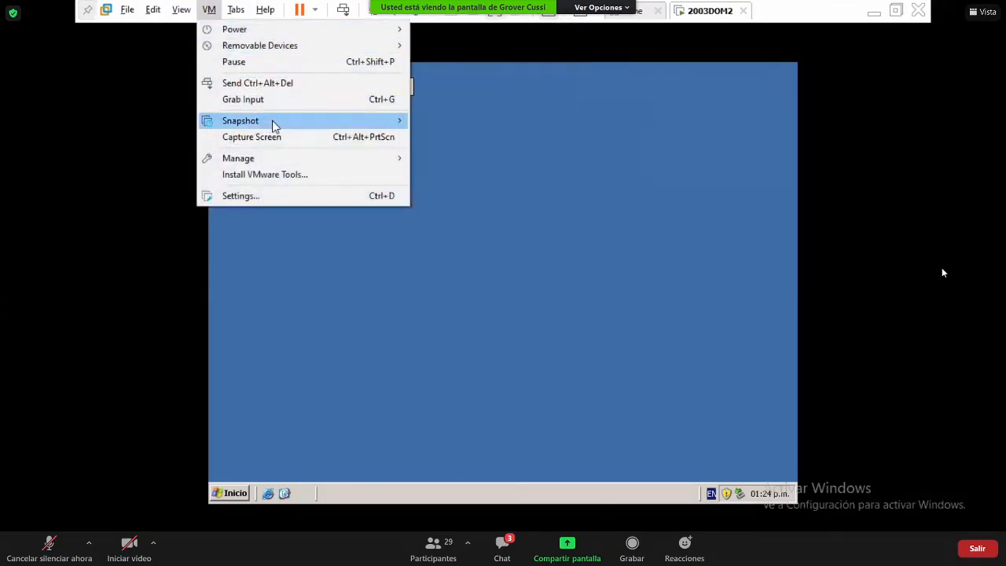
pyautogui.moveTo(309, 120)
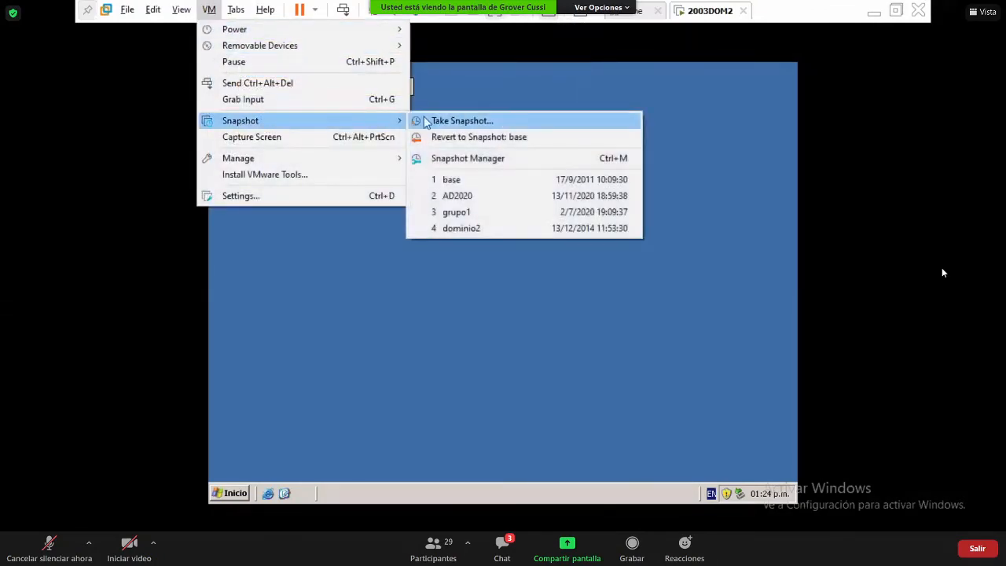
pyautogui.click(520, 159)
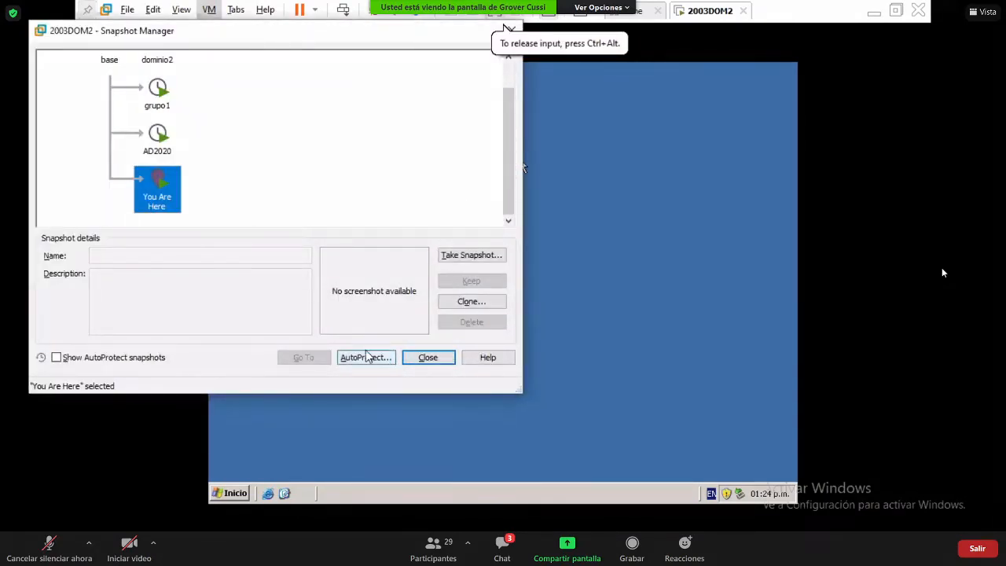
# - Take a new 2003DOM2 snapshot named grupo2
pyautogui.click(469, 255)
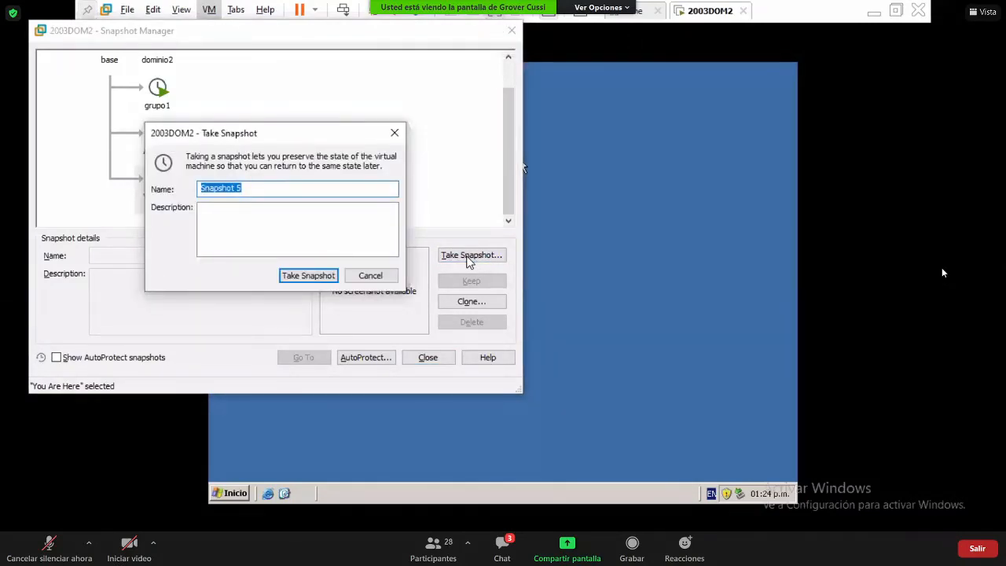
pyautogui.write('grupo2')
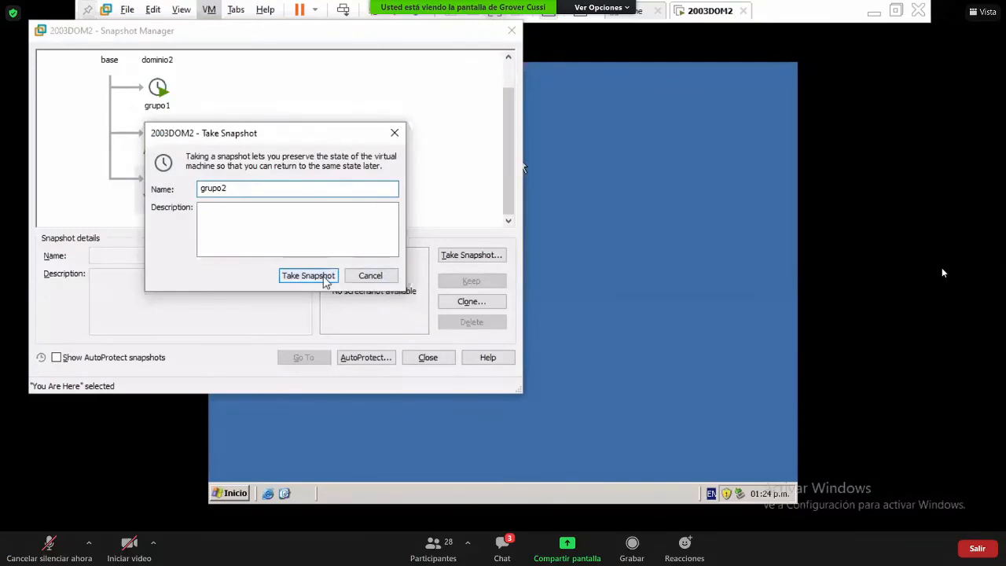
pyautogui.click(308, 275)
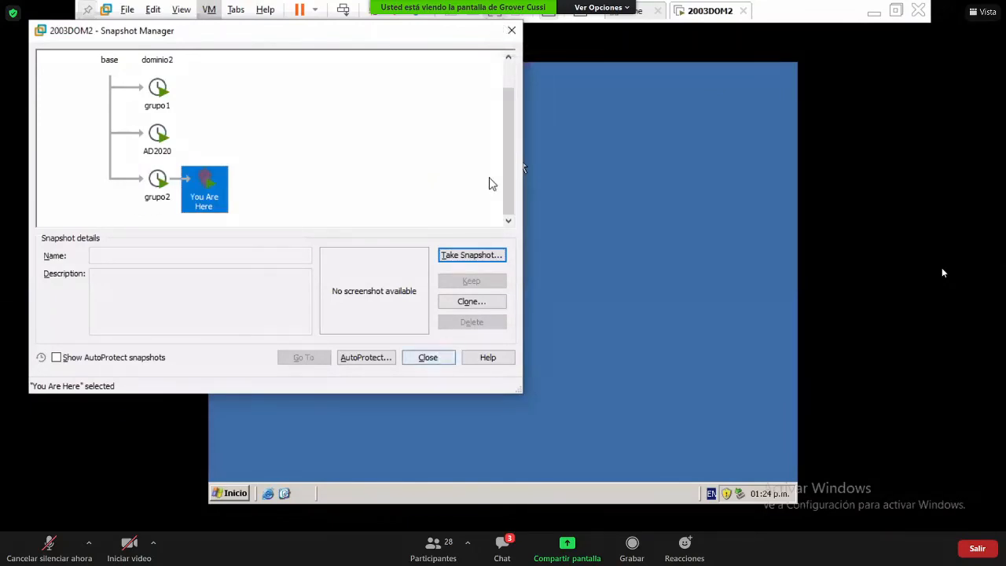
pyautogui.click(505, 73)
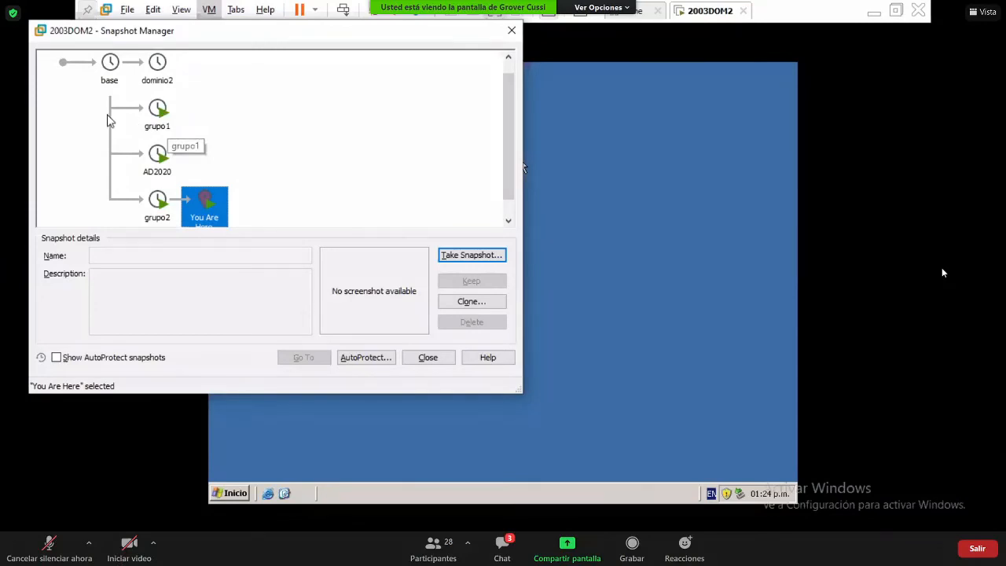
# - Revert 2003DOM2 to the base snapshot, dismiss the removable-devices hint, and power it on
pyautogui.click(109, 68)
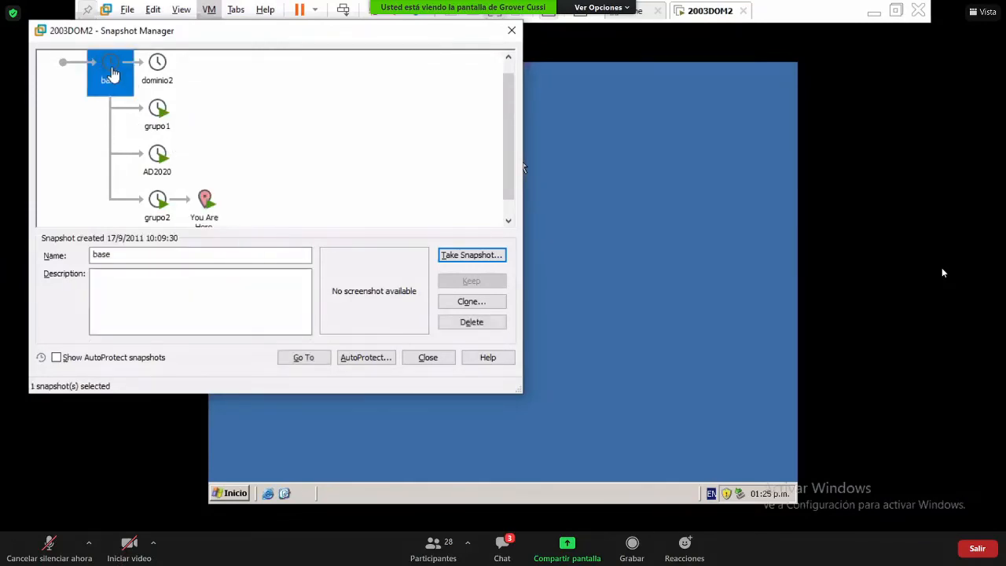
pyautogui.click(324, 357)
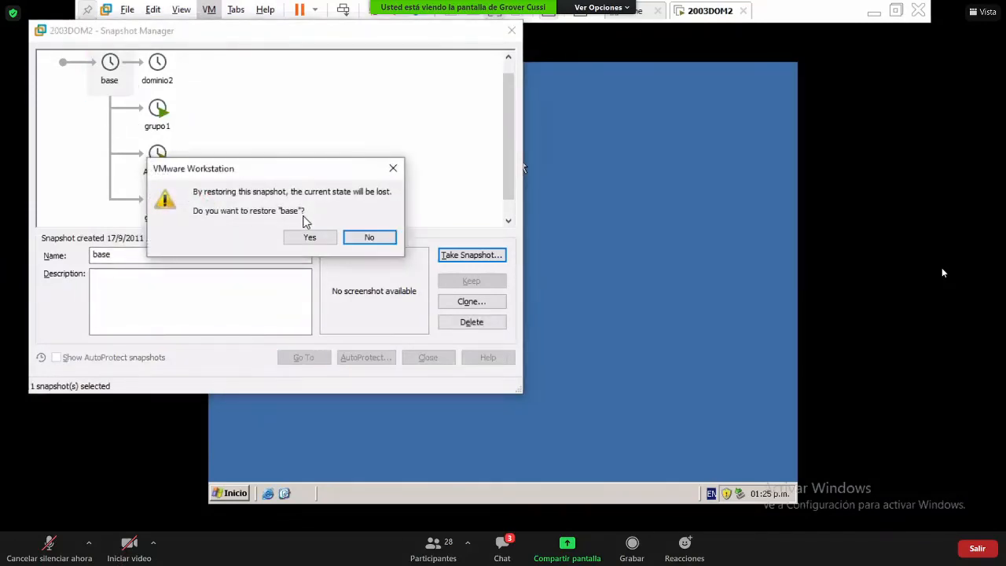
pyautogui.click(316, 237)
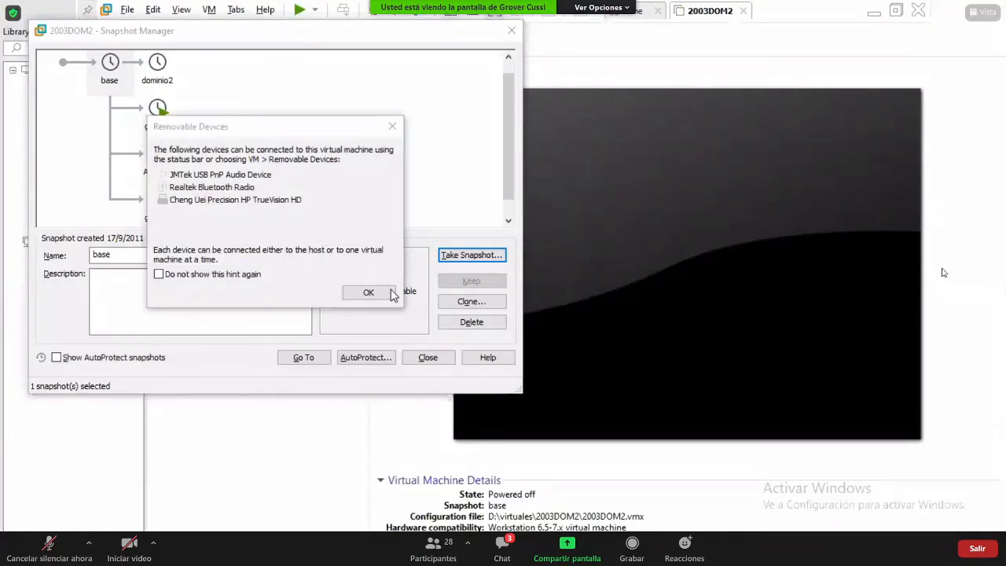
pyautogui.click(368, 292)
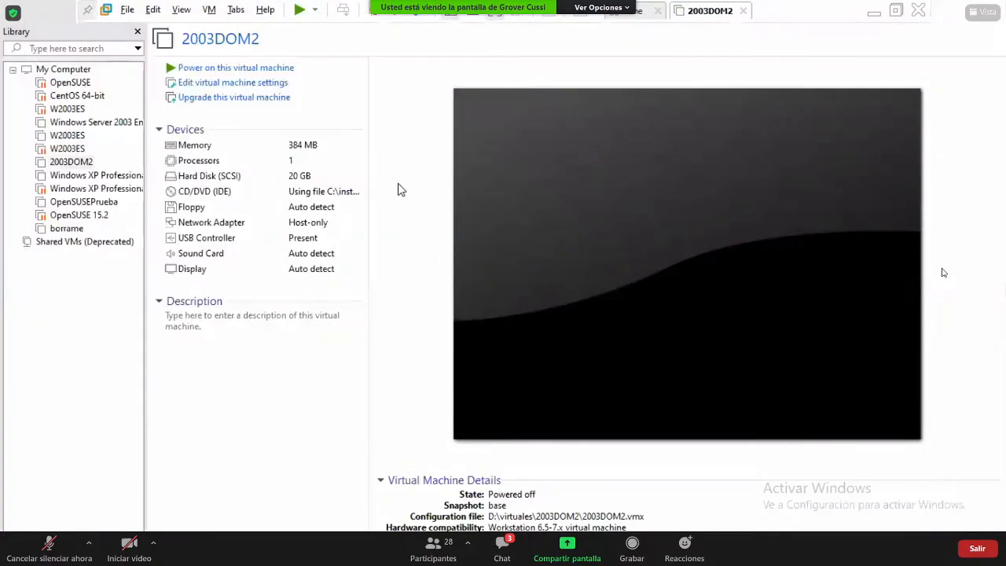
pyautogui.click(262, 71)
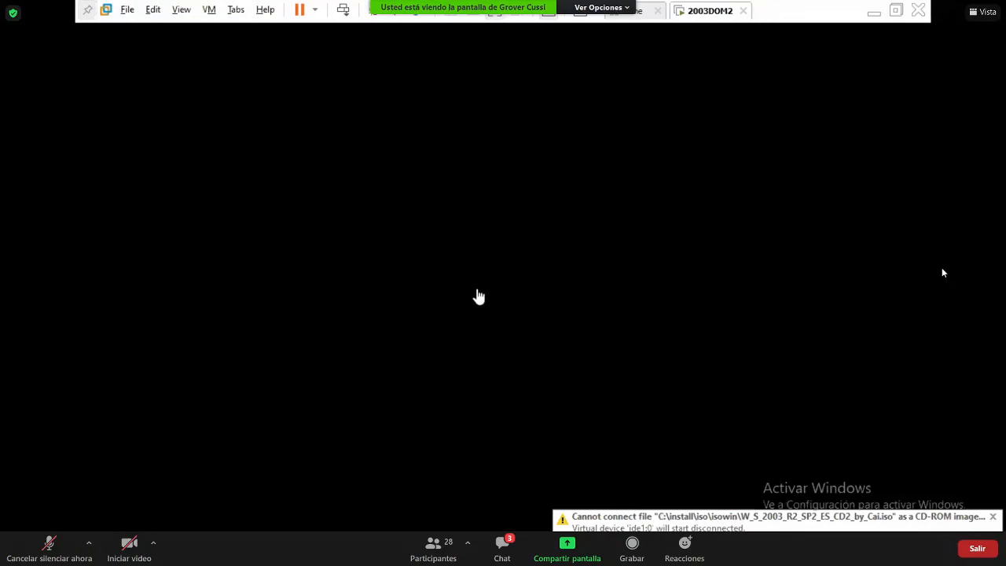
# - Minimize the booting 2003DOM2 VM to view the Notepad++ notes, then restore it
pyautogui.click(873, 11)
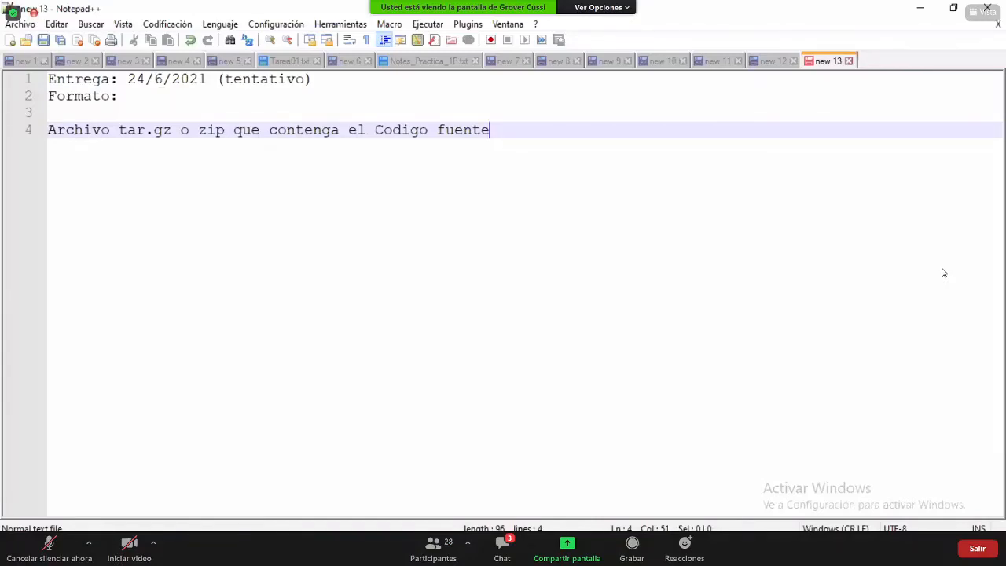
pyautogui.click(661, 483)
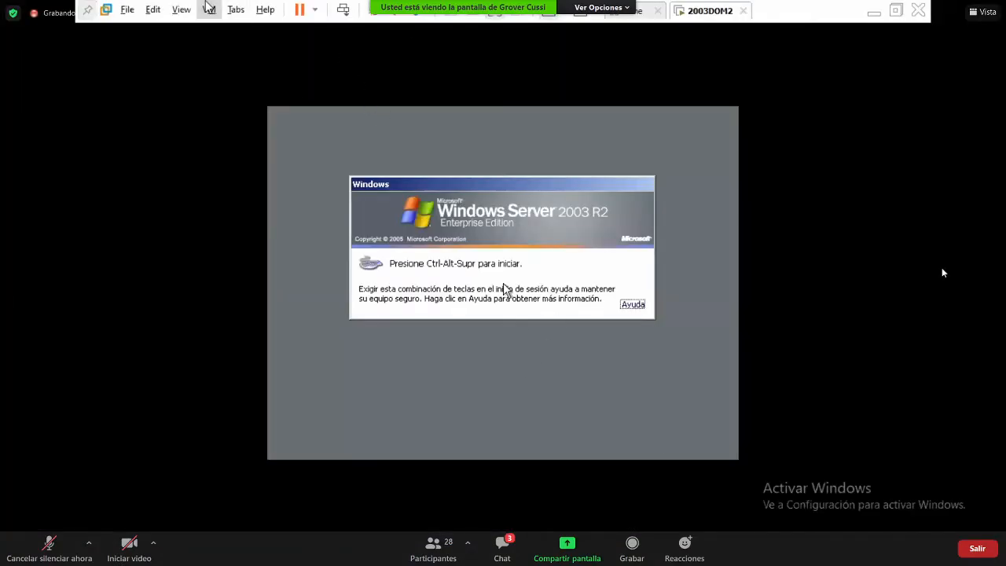
# - Send Ctrl+Alt+Del, log on with the Administrador password, and confirm a shutdown reason
pyautogui.click(209, 11)
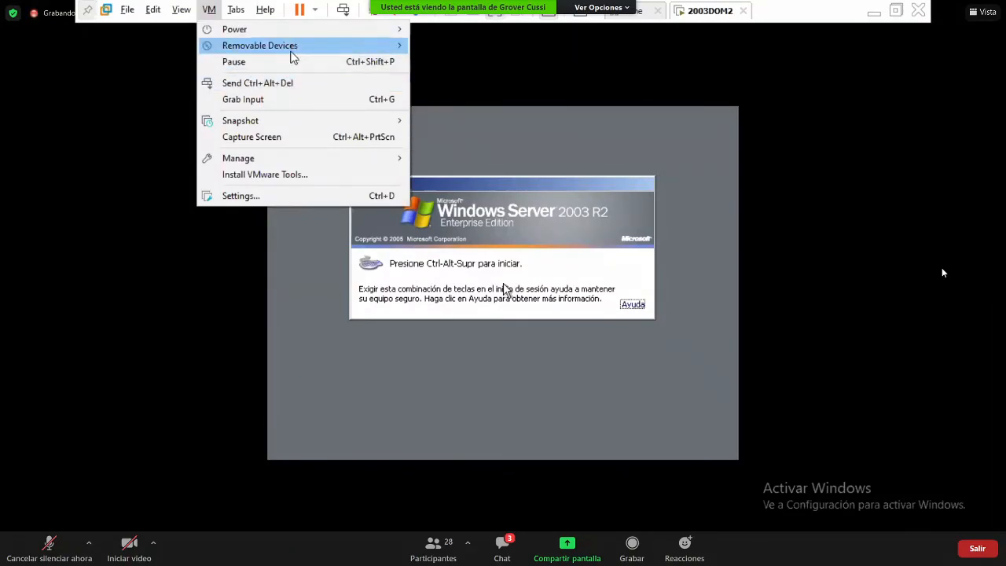
pyautogui.moveTo(332, 158)
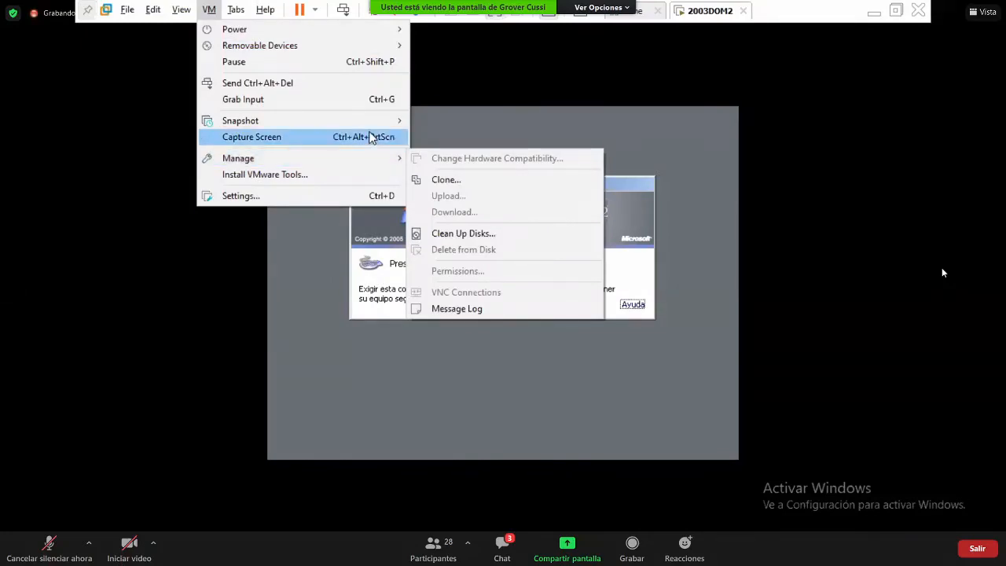
pyautogui.click(370, 85)
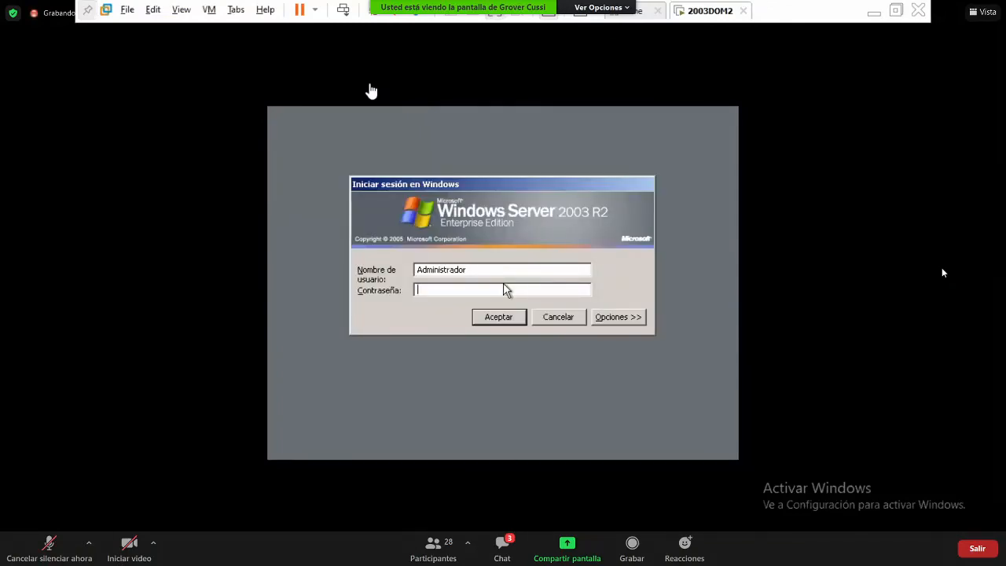
pyautogui.click(629, 318)
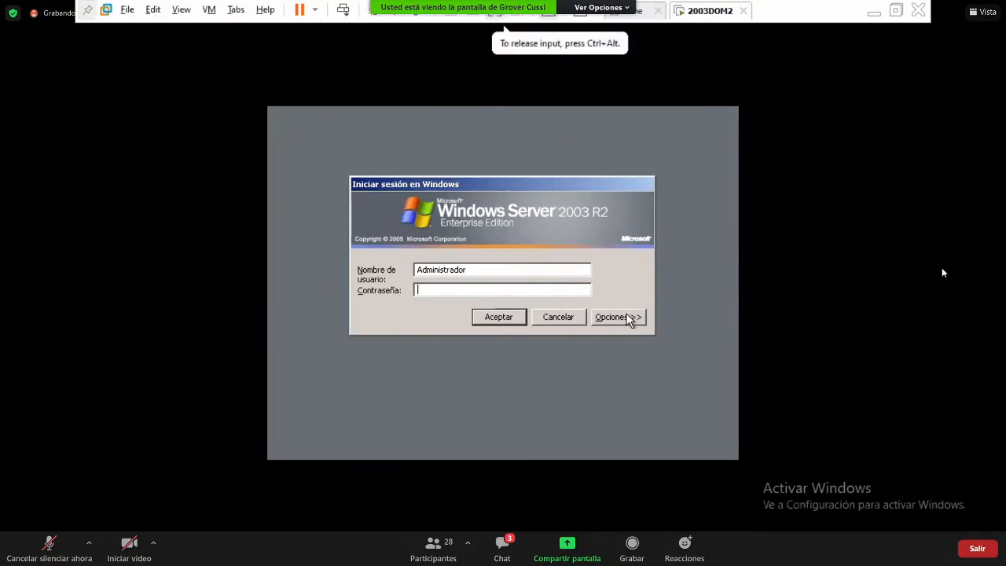
pyautogui.click(504, 288)
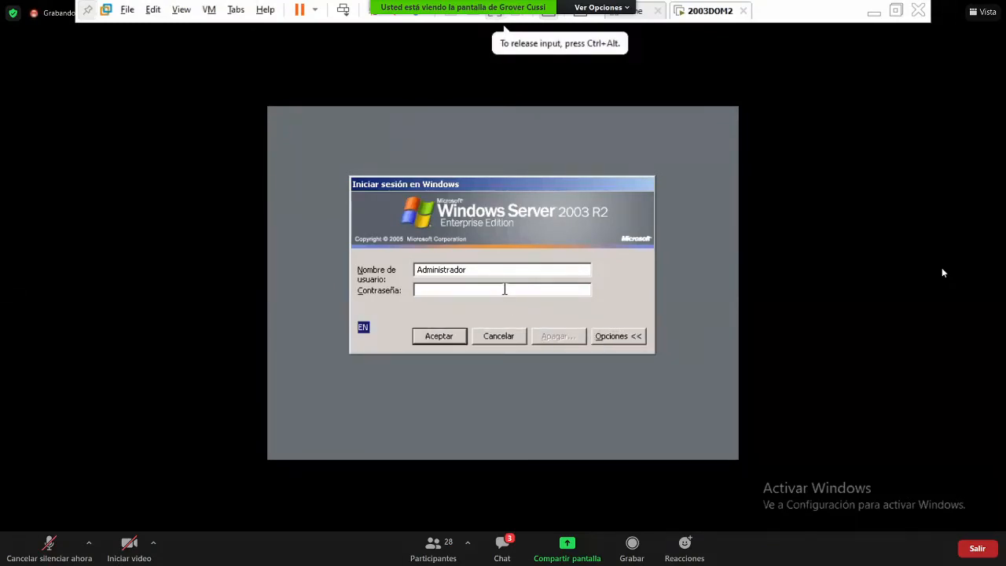
pyautogui.write('********')
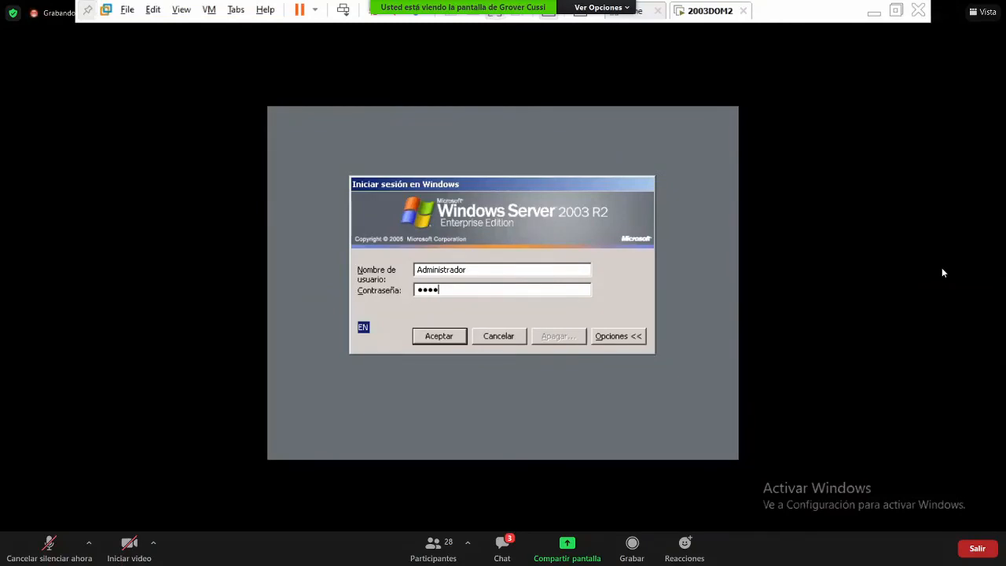
pyautogui.press('Return')
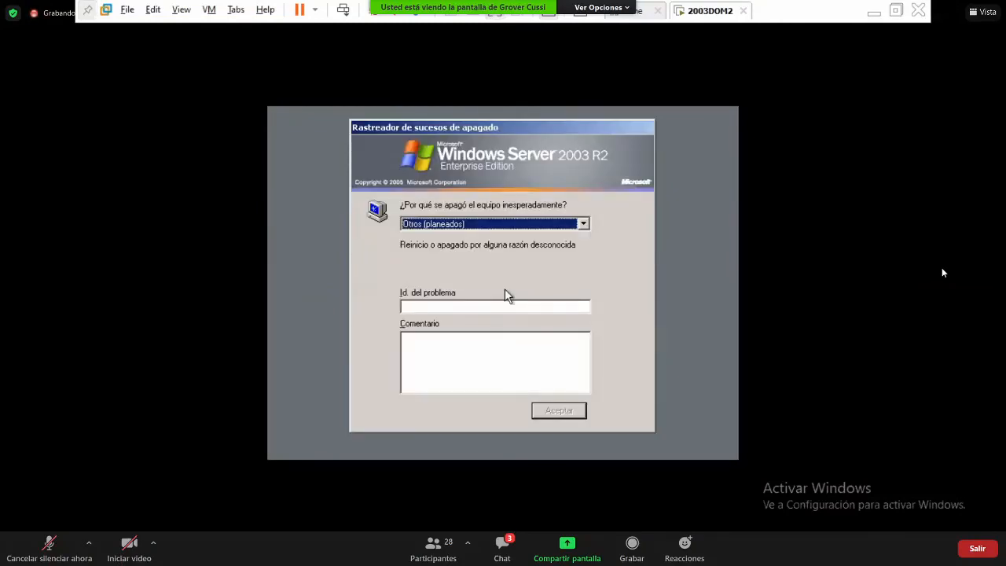
pyautogui.press('Down')
pyautogui.press('Return')
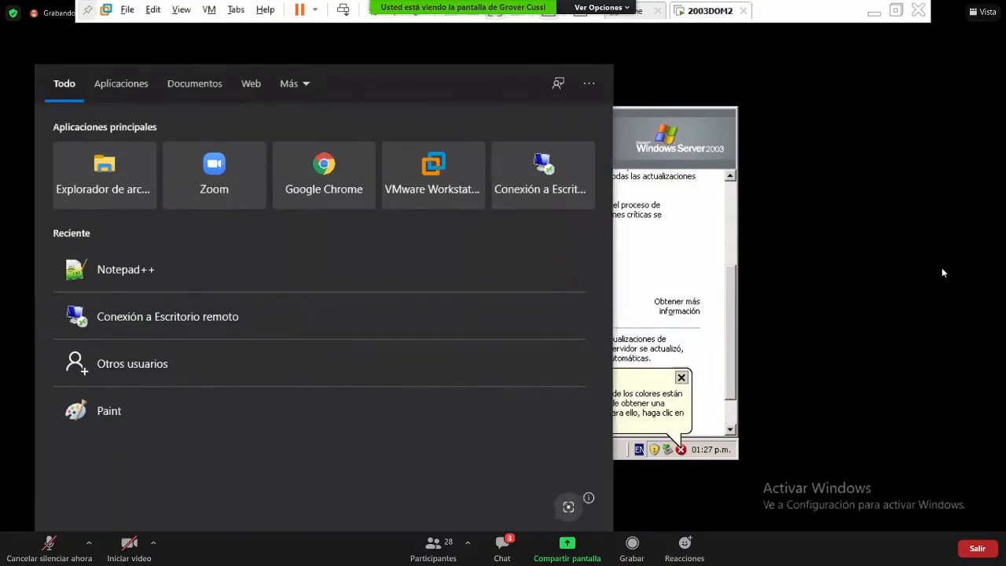
# - Go from Panel de control through Redes e Internet to adapter settings and select VMnet1
pyautogui.write('panel')
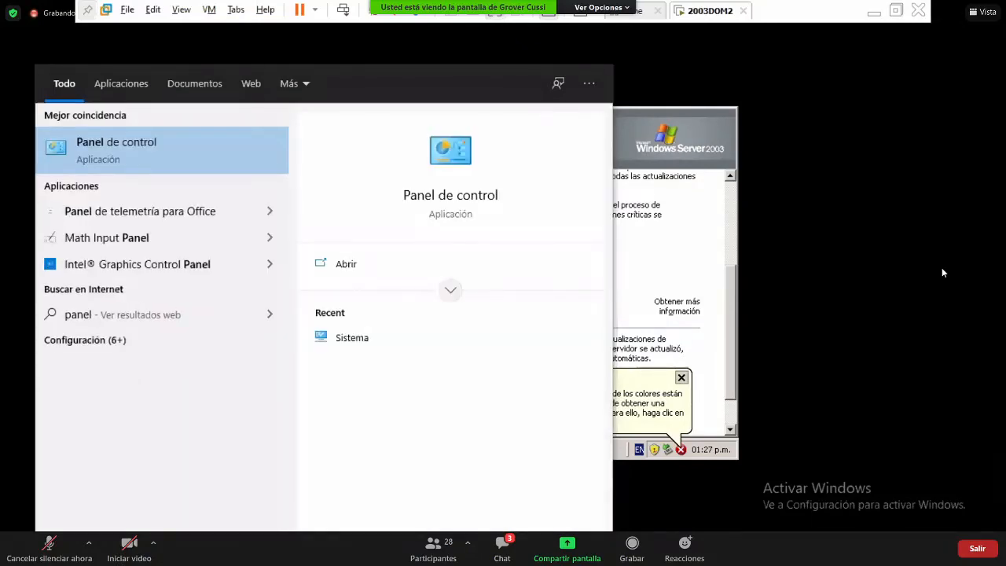
pyautogui.press('Return')
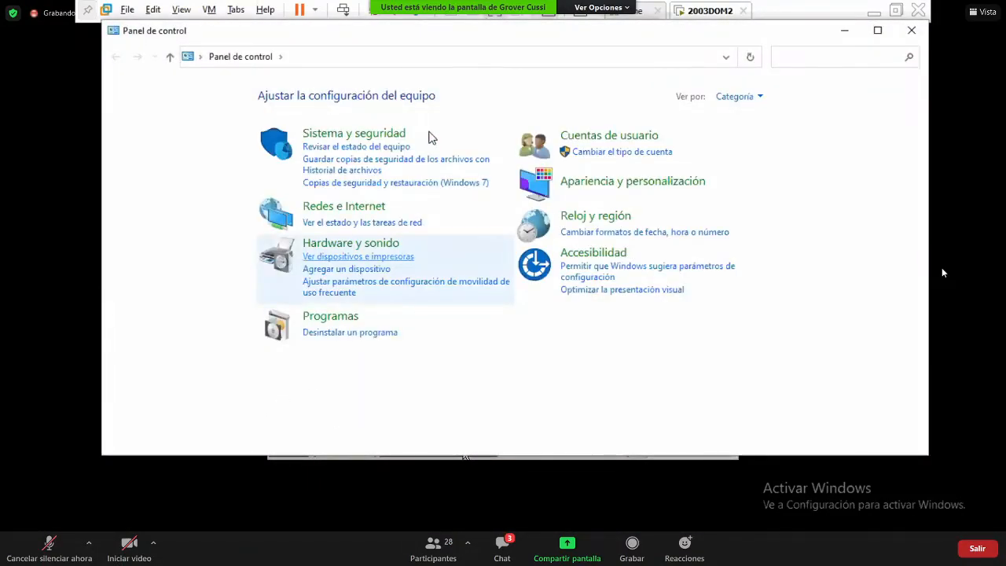
pyautogui.click(366, 208)
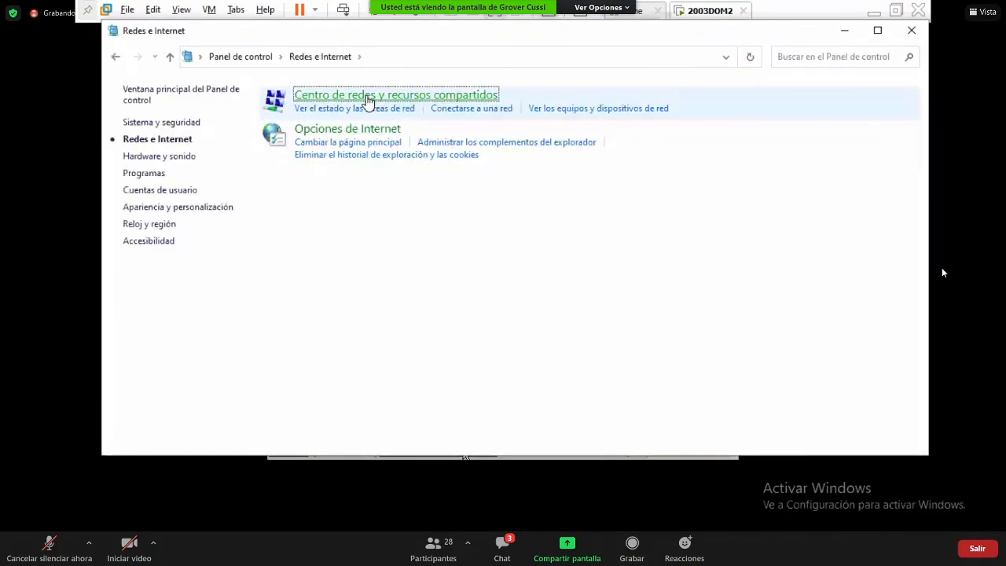
pyautogui.click(338, 95)
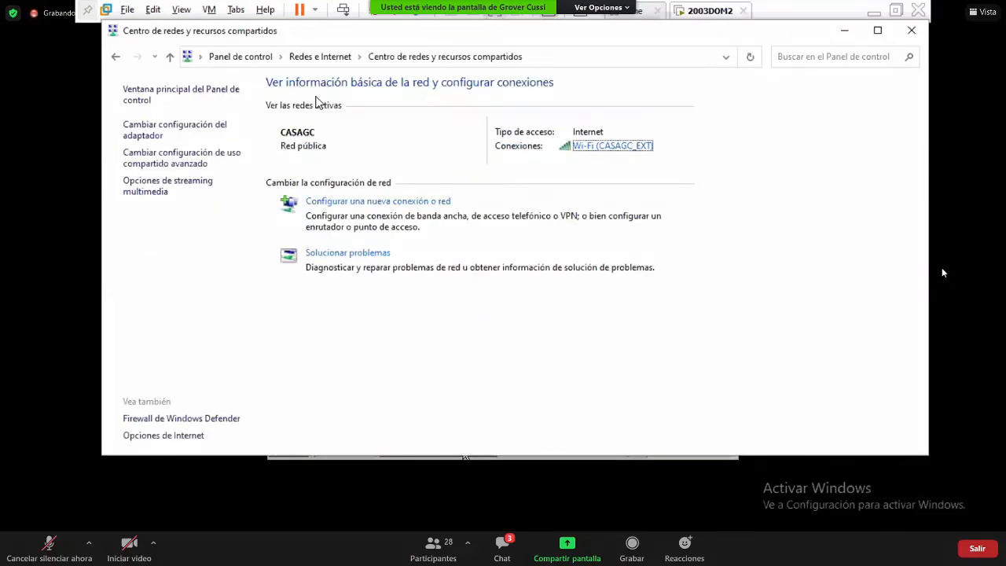
pyautogui.click(212, 132)
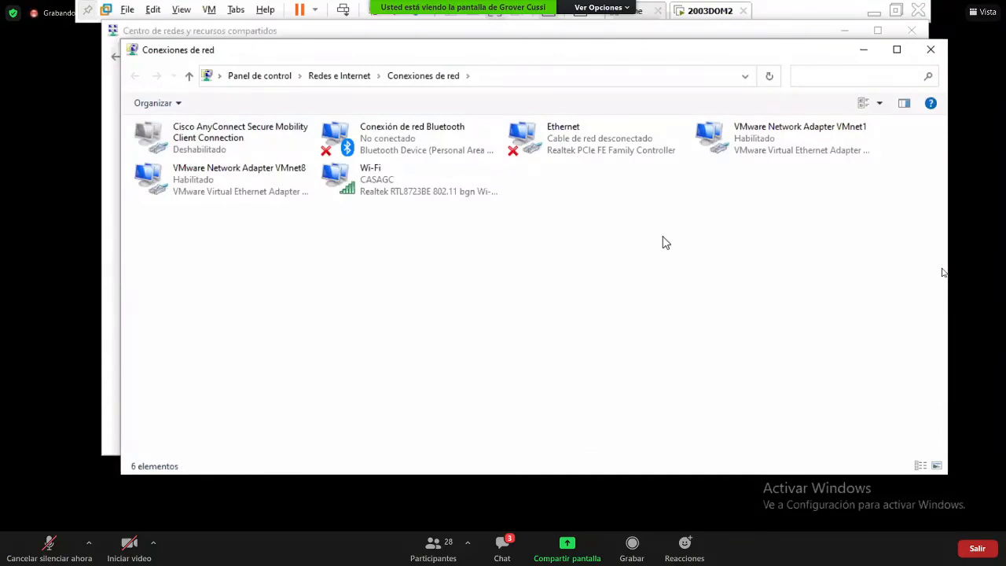
pyautogui.click(787, 154)
# - Check VMnet1's IPv4 settings (192.168.5.1, mask 255.255.255.0), close them unchanged, and return to the VM
pyautogui.doubleClick(788, 154)
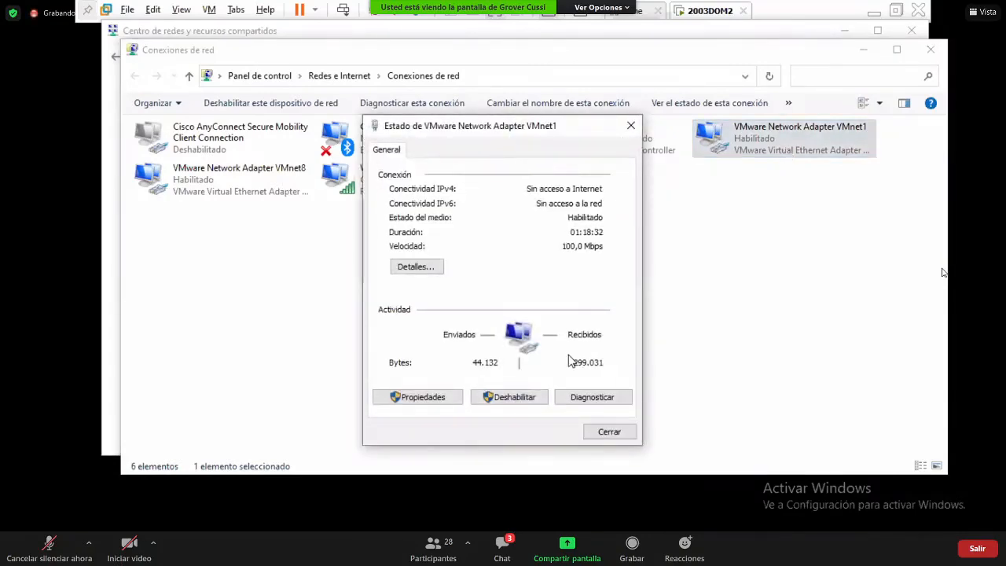
pyautogui.click(432, 398)
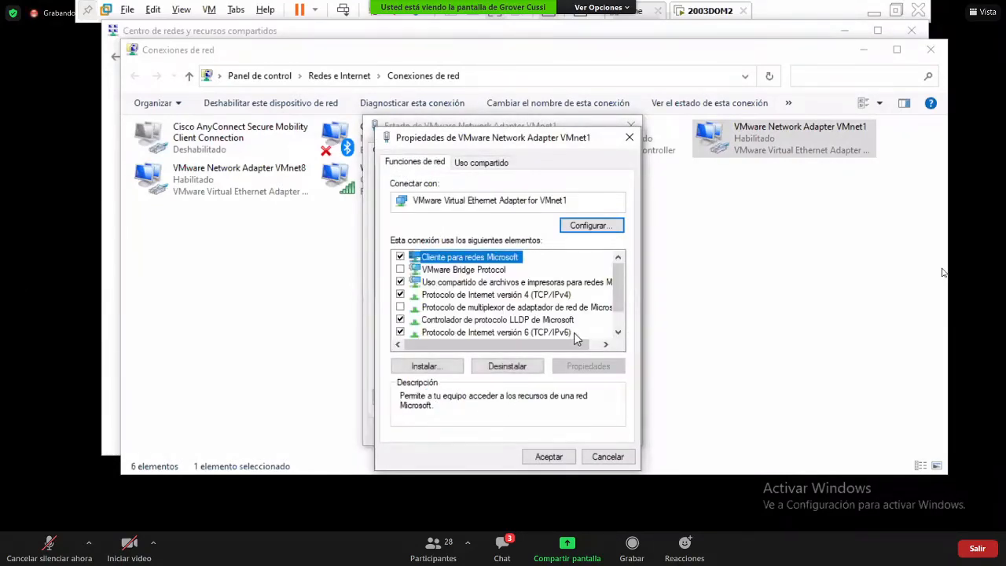
pyautogui.click(563, 297)
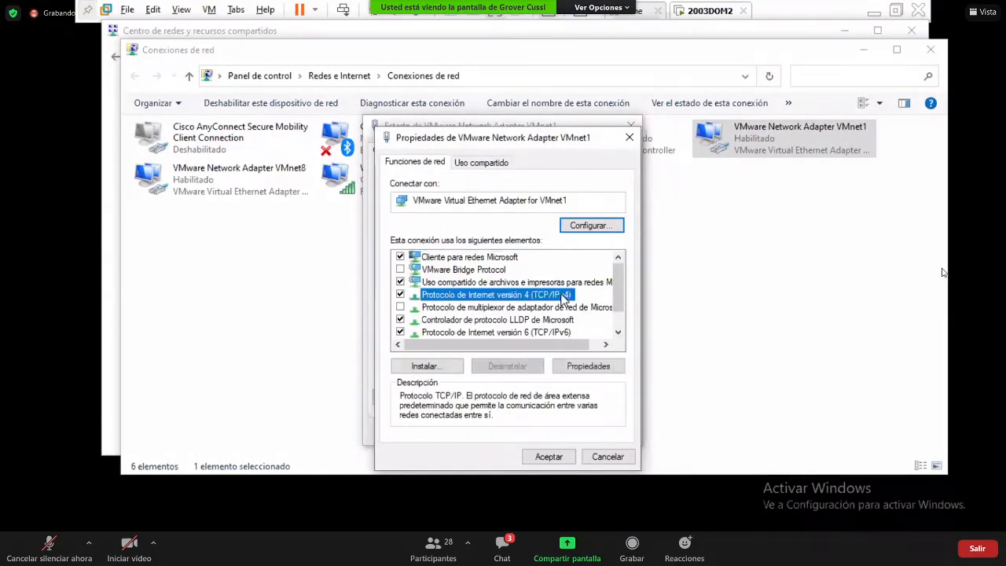
pyautogui.doubleClick(563, 297)
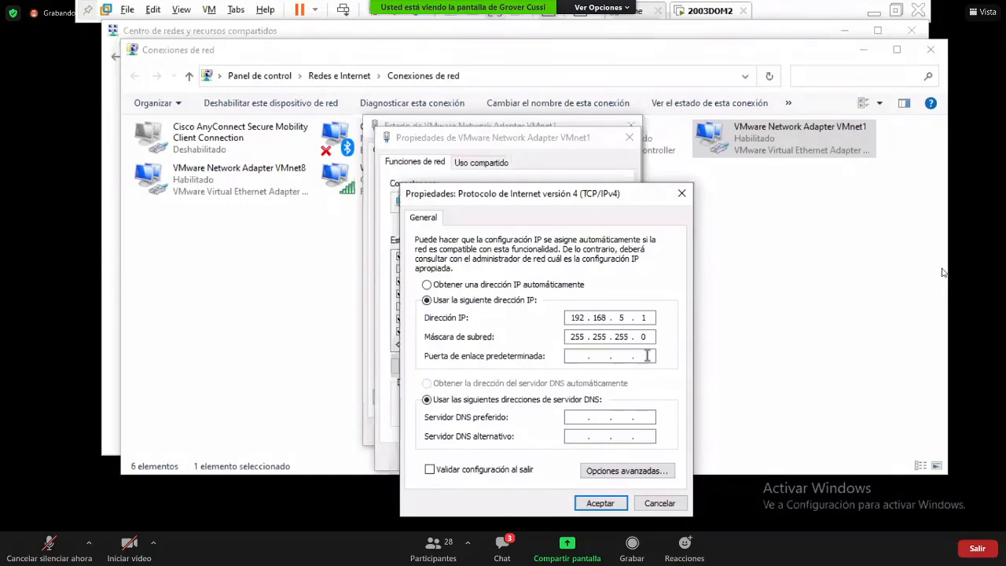
pyautogui.doubleClick(644, 318)
pyautogui.press('Return')
pyautogui.press('Return')
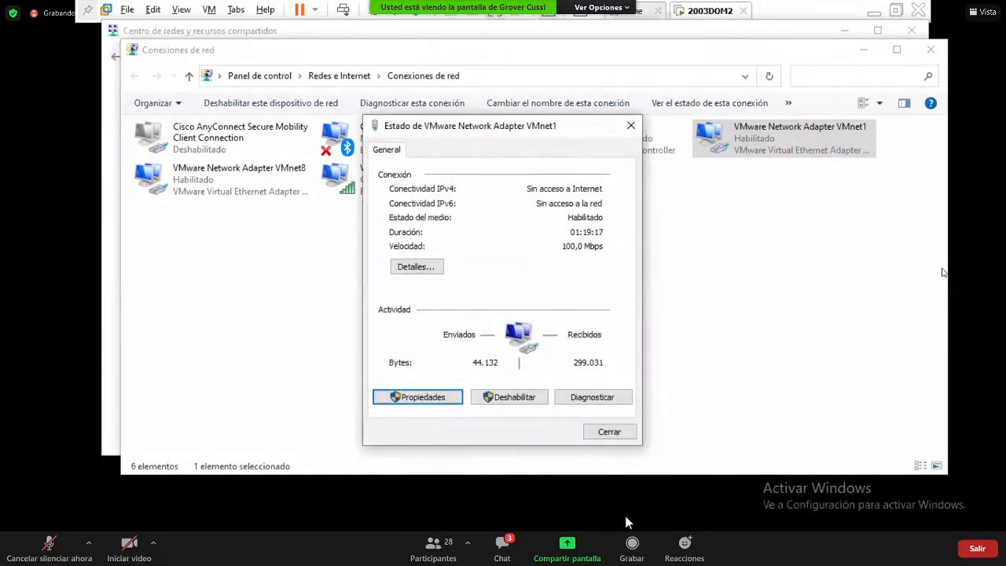
pyautogui.click(626, 516)
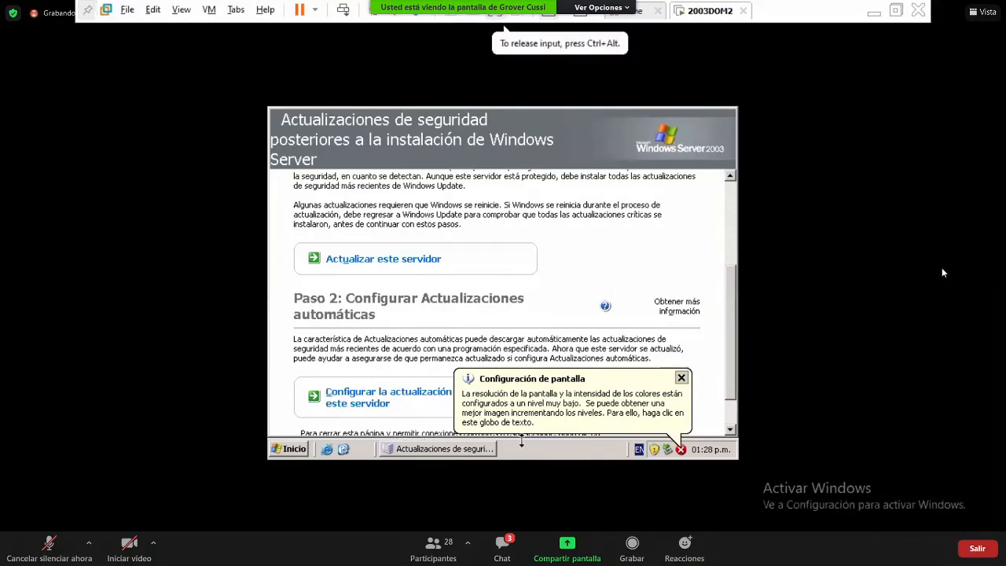
# - Raise the guest desktop resolution from 640x480 to 800x600, keep it, and close the updates page
pyautogui.press('super+d')
pyautogui.rightClick(422, 224)
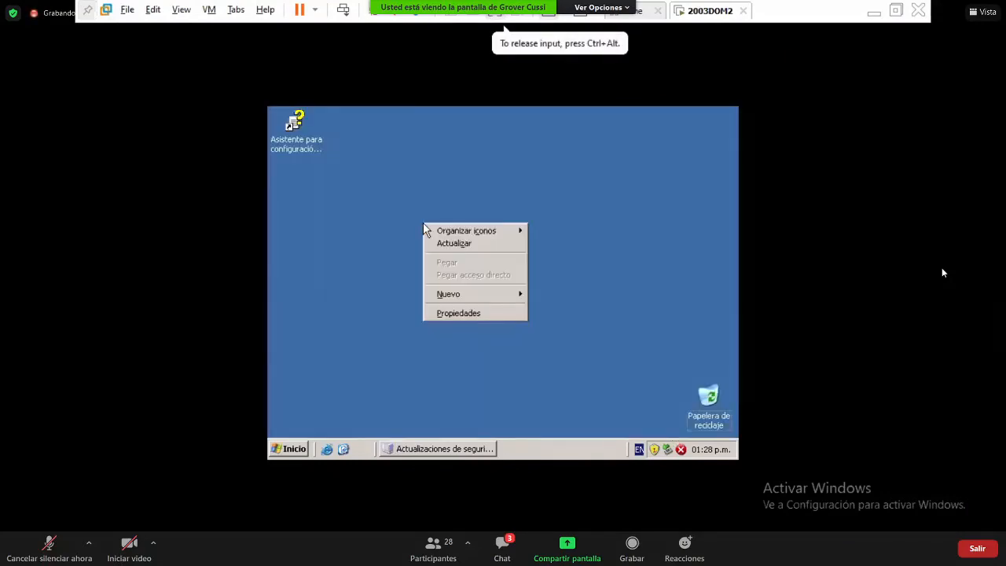
pyautogui.click(490, 312)
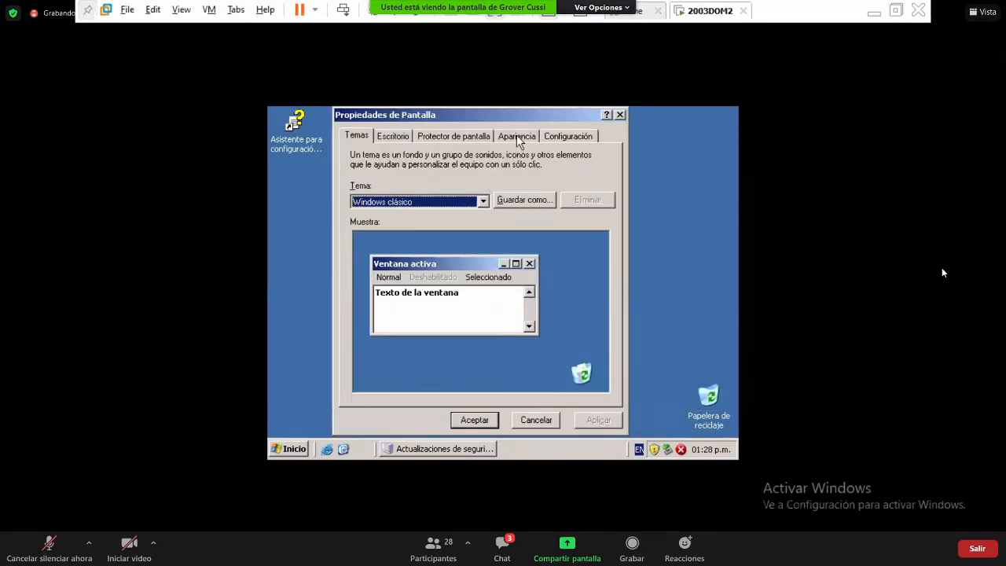
pyautogui.click(563, 139)
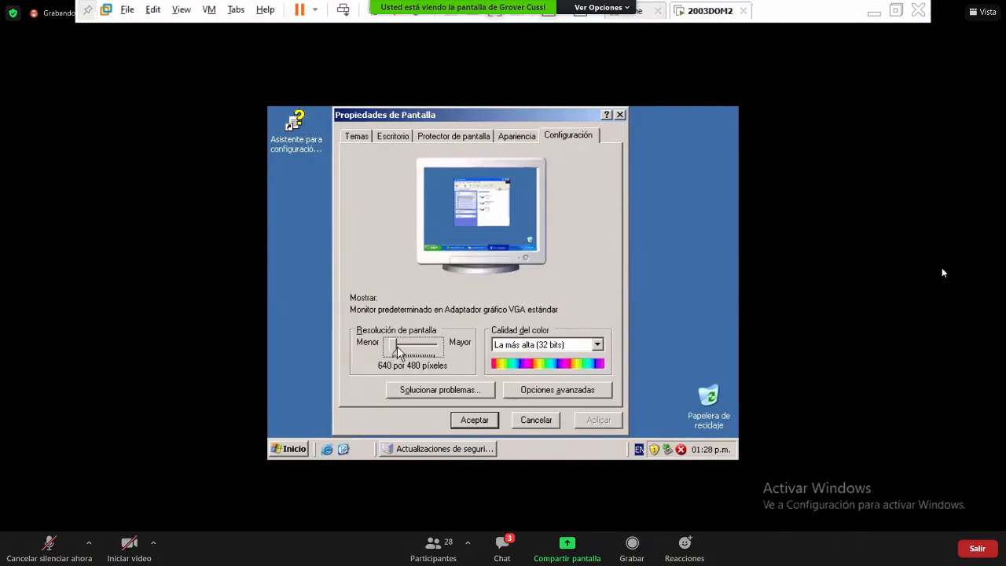
pyautogui.moveTo(399, 354); pyautogui.dragTo(409, 354)
pyautogui.click(600, 425)
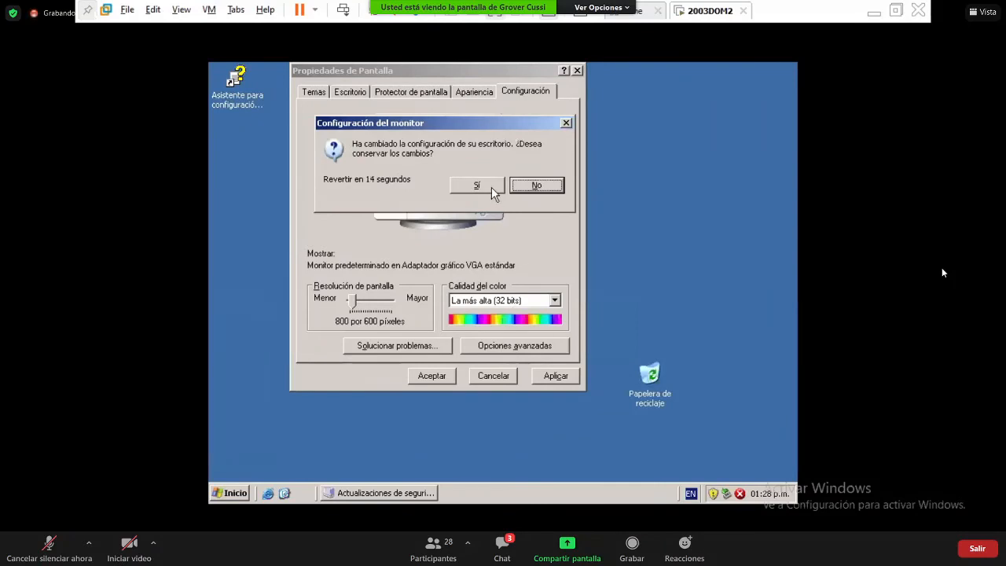
pyautogui.click(488, 187)
pyautogui.click(429, 375)
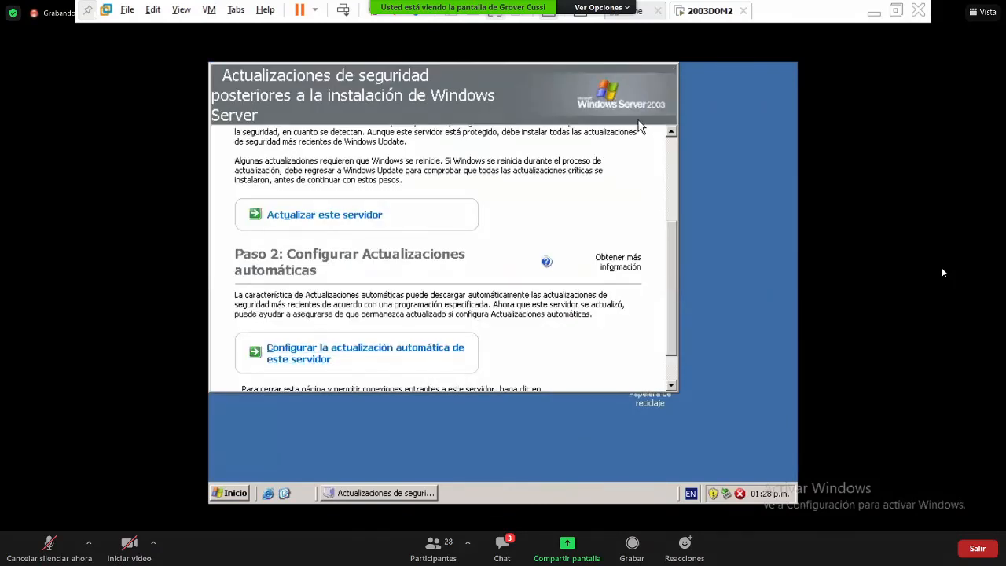
pyautogui.hotkey('alt', 'F4')
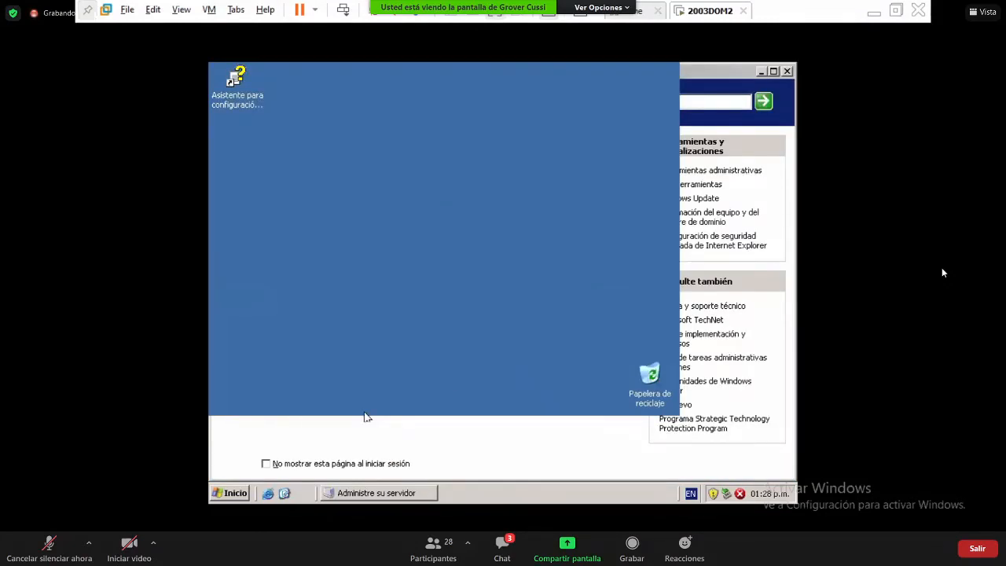
# - Open the guest's Conexión de área local status from the Start menu, then its Propiedades
pyautogui.click(235, 494)
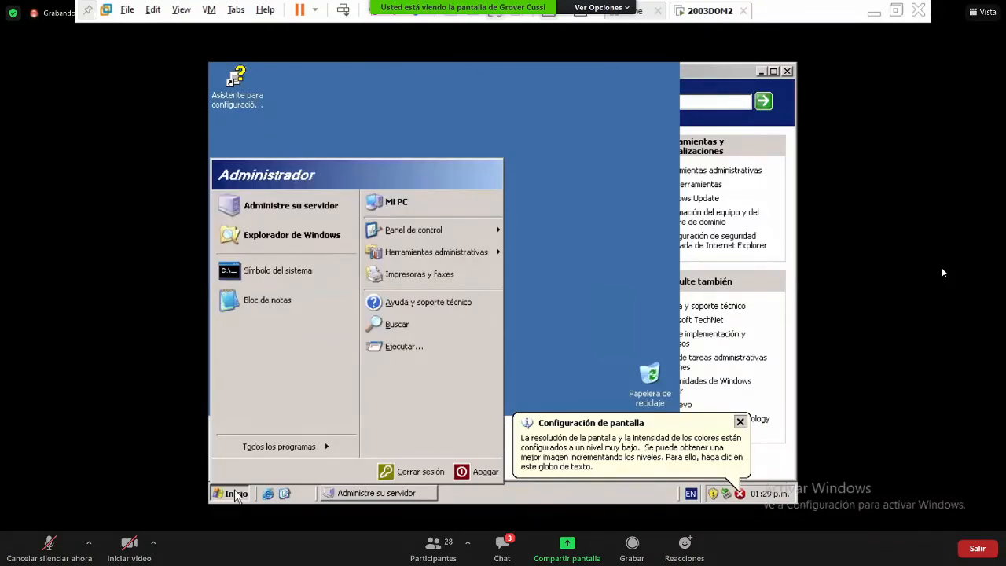
pyautogui.moveTo(498, 265)
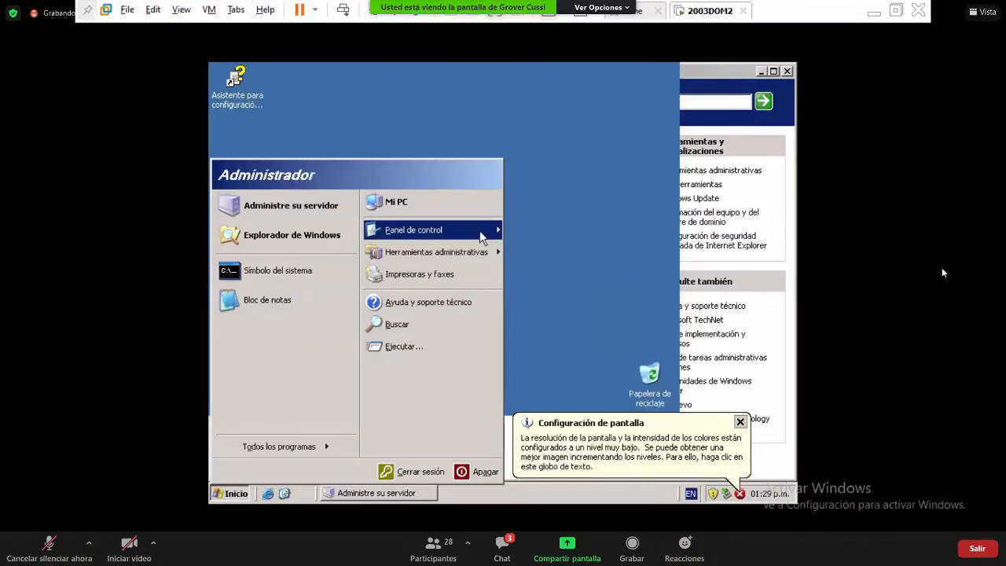
pyautogui.moveTo(482, 237)
pyautogui.moveTo(589, 157)
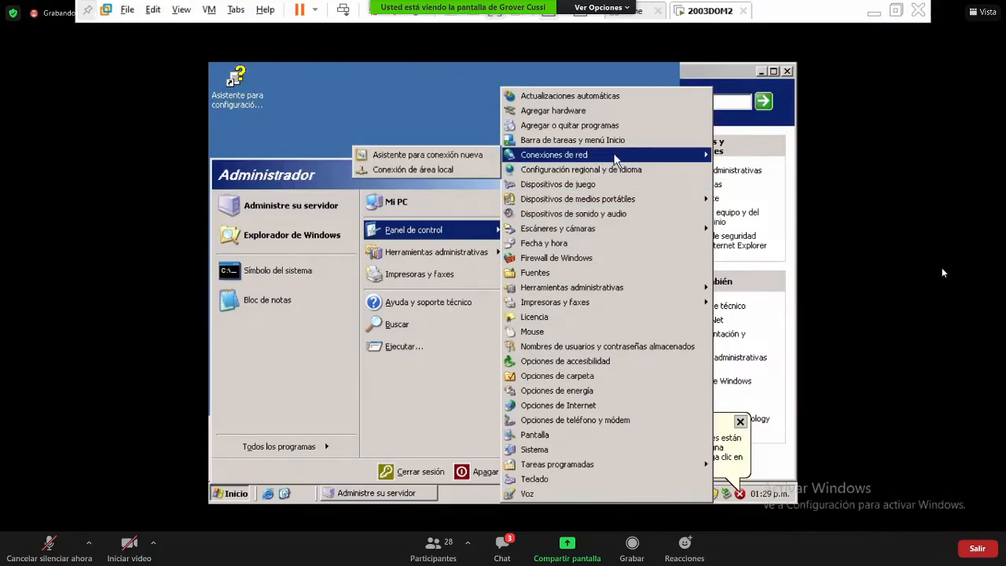
pyautogui.click(446, 171)
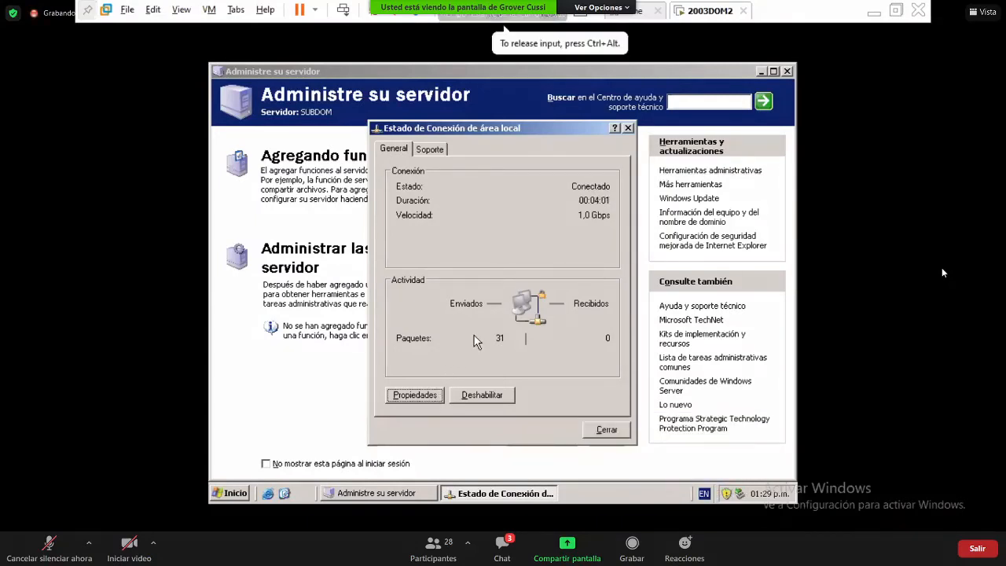
pyautogui.click(414, 395)
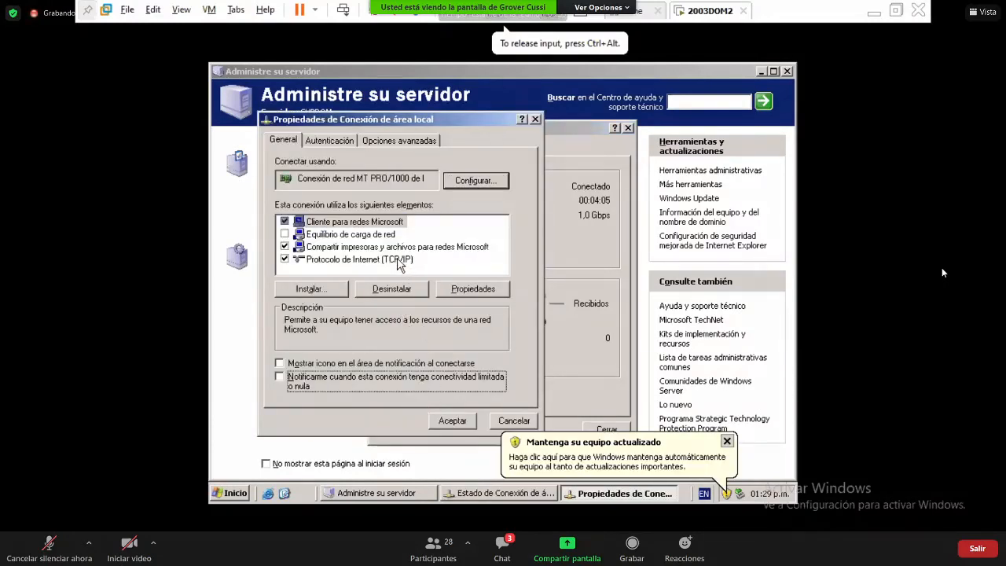
# - Set the TCP/IP address to 192.168.5.20, clear the gateway, and enter 192.168.5.20 as DNS
pyautogui.click(402, 265)
pyautogui.click(475, 292)
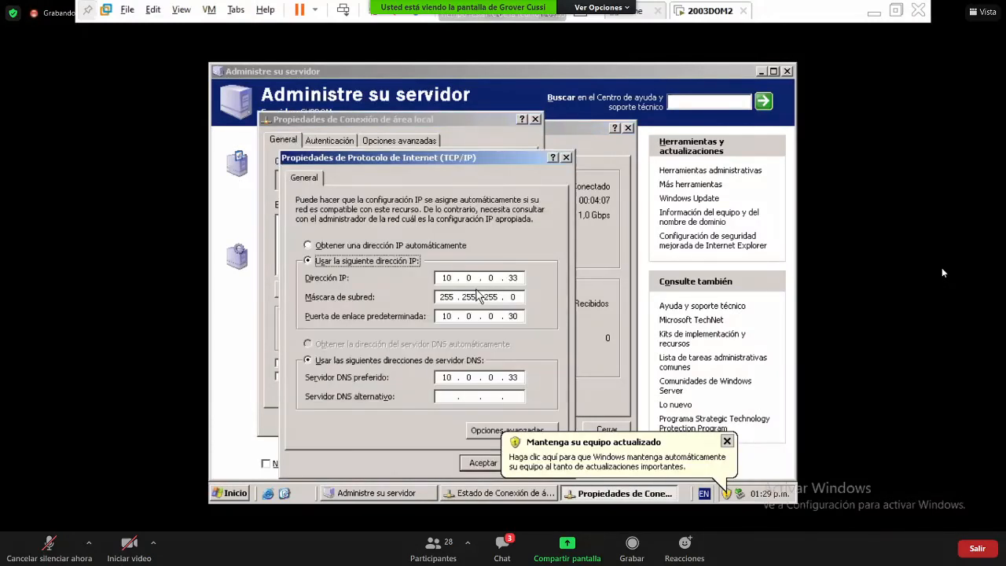
pyautogui.click(521, 277)
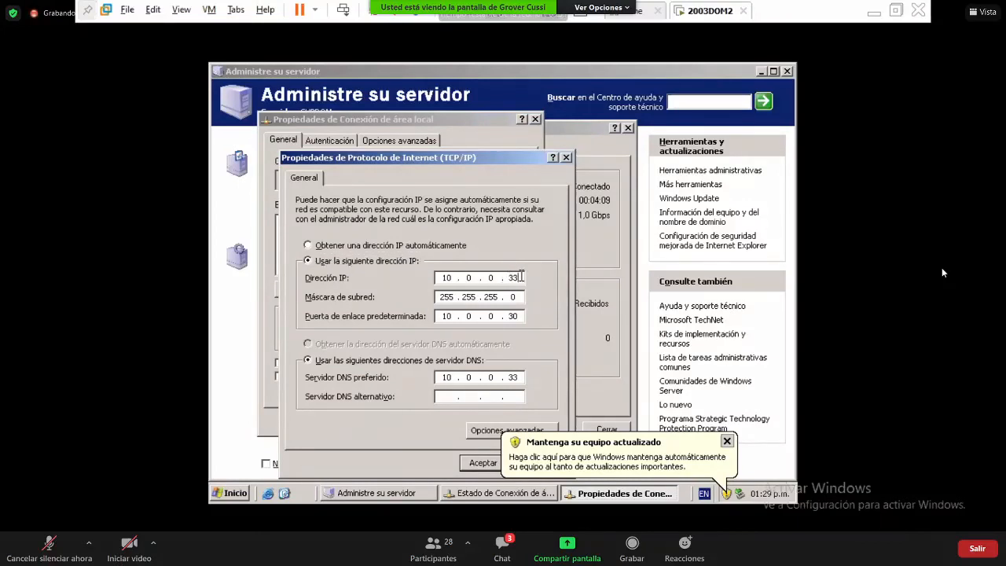
pyautogui.press('BackSpace')
pyautogui.press('BackSpace')
pyautogui.press('BackSpace')
pyautogui.press('BackSpace')
pyautogui.press('BackSpace')
pyautogui.write('92 . 168 . 5 . 20')
pyautogui.press('Tab')
pyautogui.press('Tab')
pyautogui.press('Right')
pyautogui.press('Right')
pyautogui.press('Right')
pyautogui.press('Right')
pyautogui.press('Right')
pyautogui.press('Right')
pyautogui.press('Right')
pyautogui.press('BackSpace')
pyautogui.press('BackSpace')
pyautogui.press('BackSpace')
pyautogui.press('BackSpace')
pyautogui.press('BackSpace')
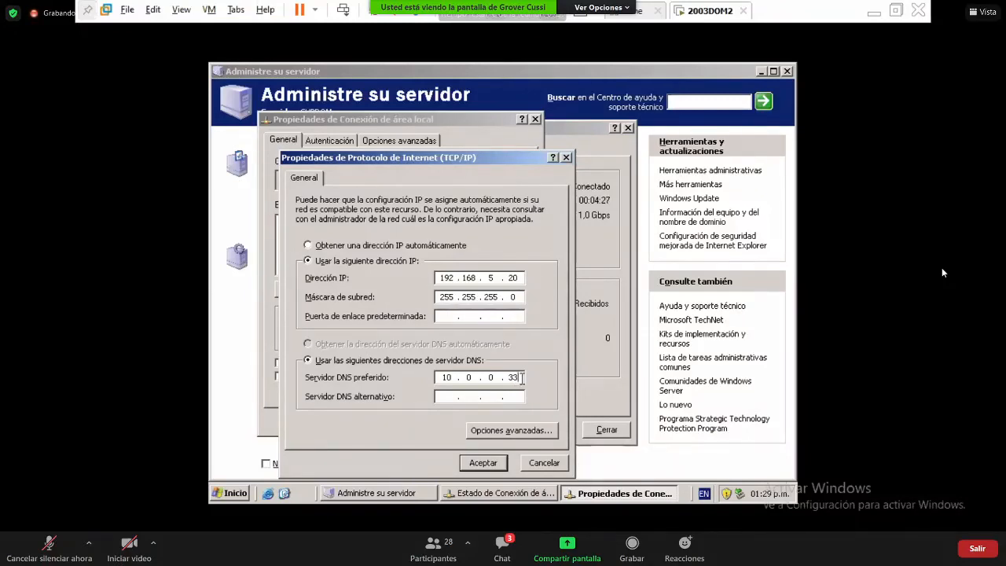
pyautogui.press('BackSpace')
pyautogui.press('BackSpace')
pyautogui.press('BackSpace')
pyautogui.press('BackSpace')
pyautogui.press('BackSpace')
pyautogui.write('192.168.5.20')
# - Save the TCP/IP settings and close the connection properties and status windows
pyautogui.click(484, 462)
pyautogui.click(466, 422)
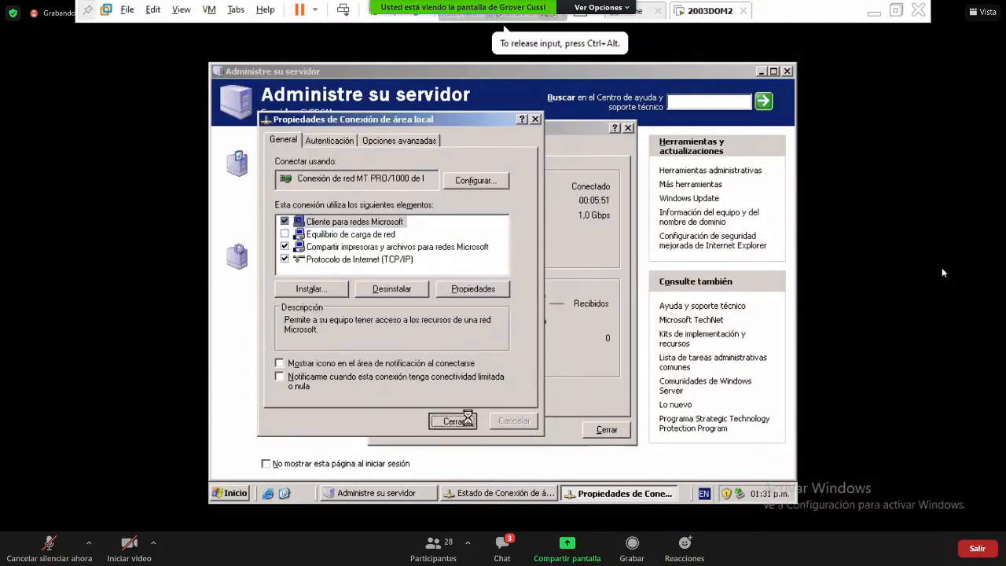
pyautogui.click(607, 430)
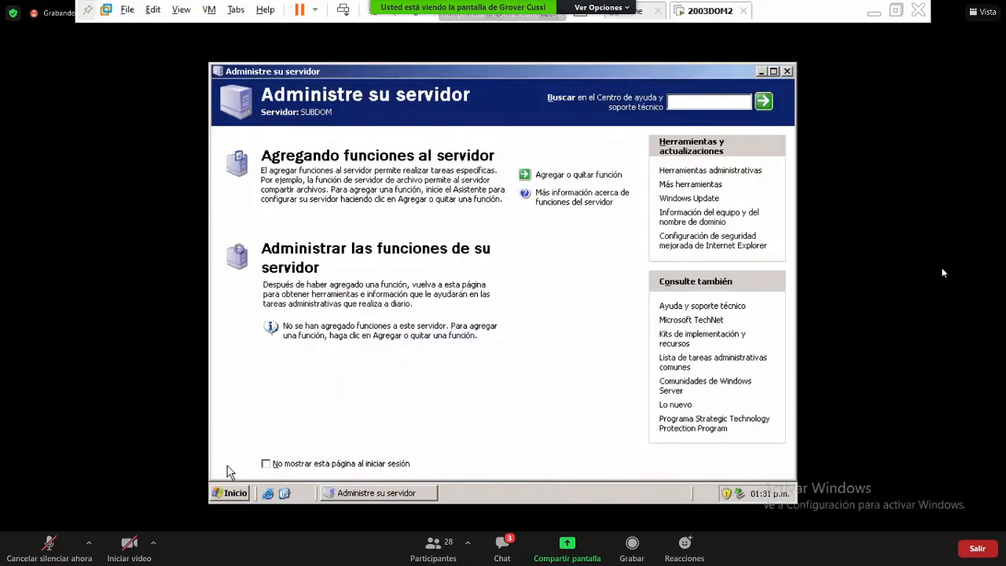
# - Run dcpromo from Inicio > Ejecutar to launch the Active Directory Installation Wizard
pyautogui.click(236, 493)
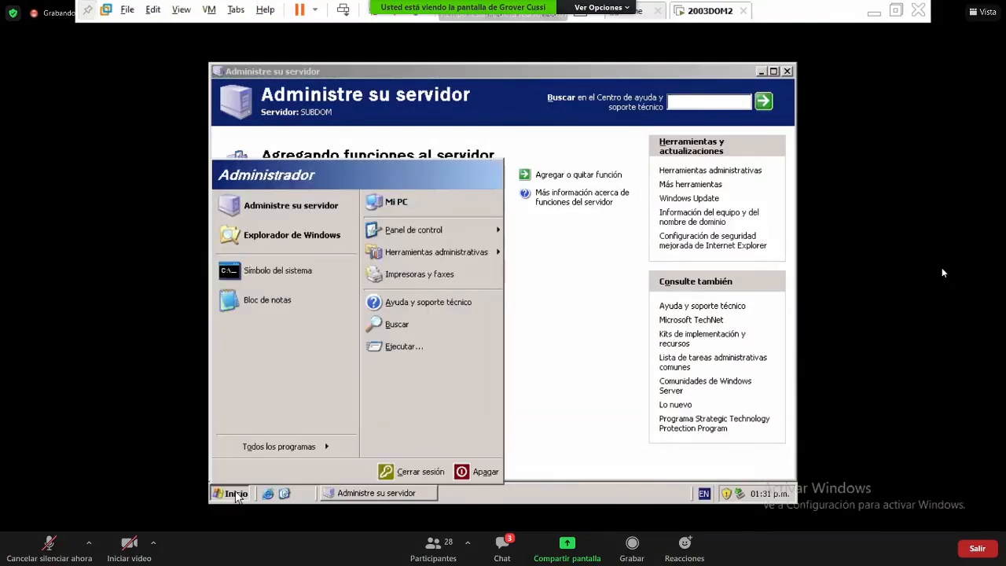
pyautogui.click(430, 348)
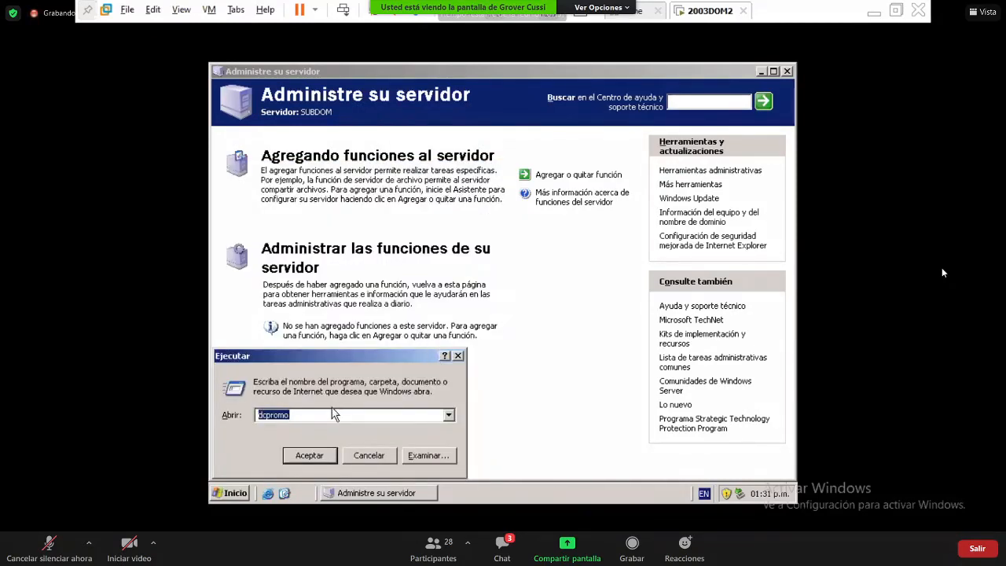
pyautogui.click(333, 415)
pyautogui.hotkey('alt', 'Tab')
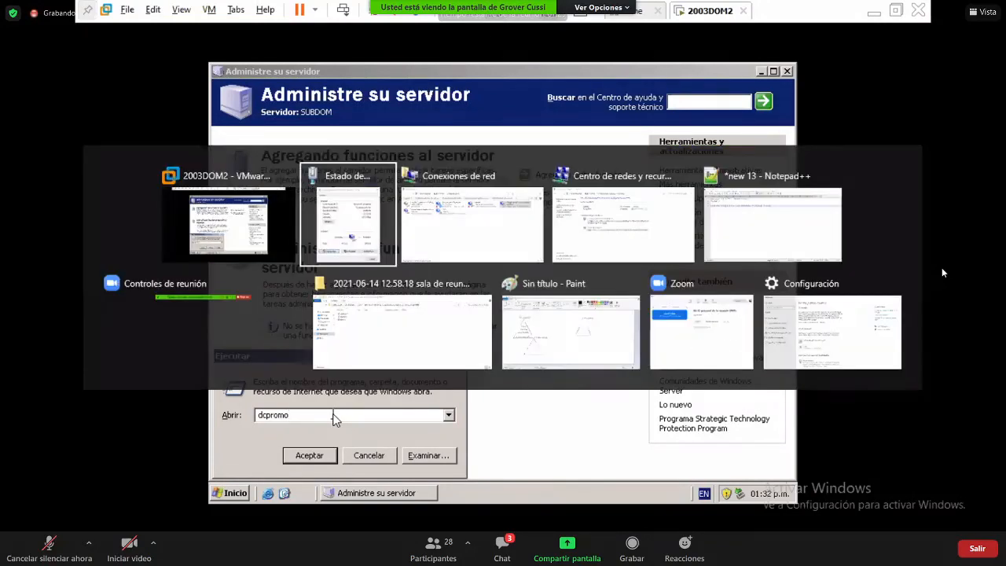
pyautogui.hotkey('alt', 'Tab')
pyautogui.hotkey('alt', 'Tab')
pyautogui.hotkey('alt', 'Tab')
pyautogui.hotkey('alt', 'Tab')
pyautogui.hotkey('alt', 'Tab')
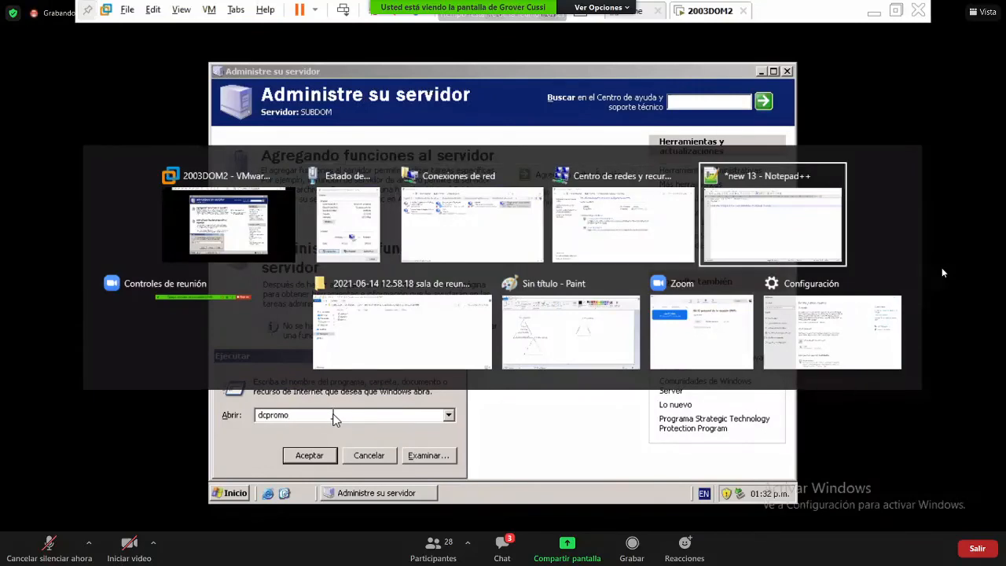
pyautogui.hotkey('alt', 'Tab')
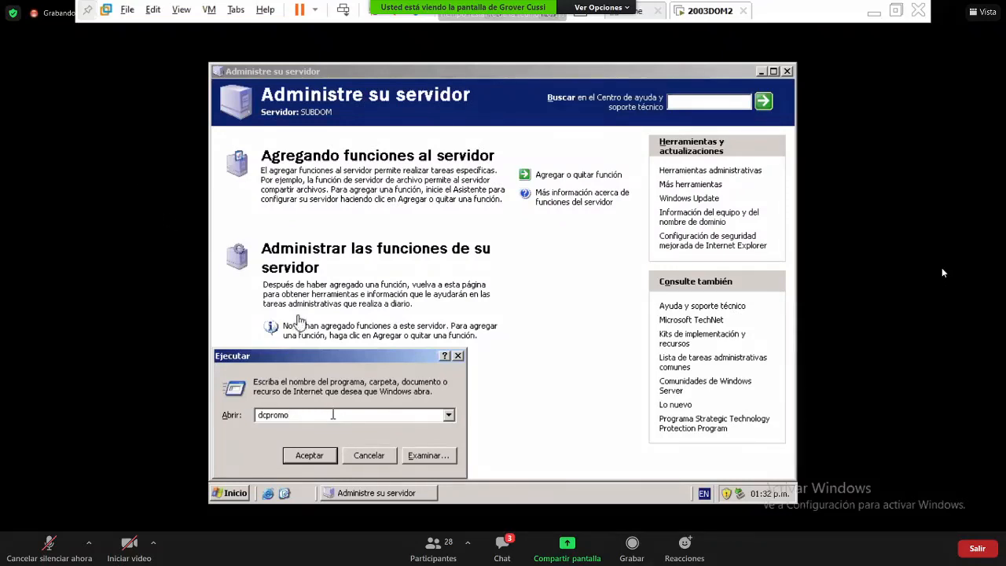
pyautogui.click(326, 457)
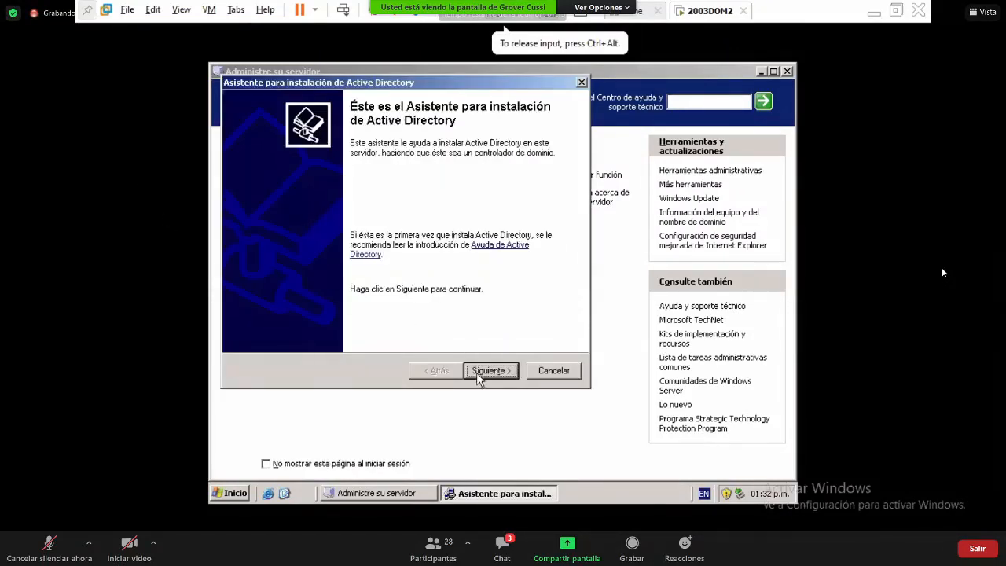
# - Pass the welcome and compatibility pages, choosing a controller for a new domain in a new forest
pyautogui.click(490, 370)
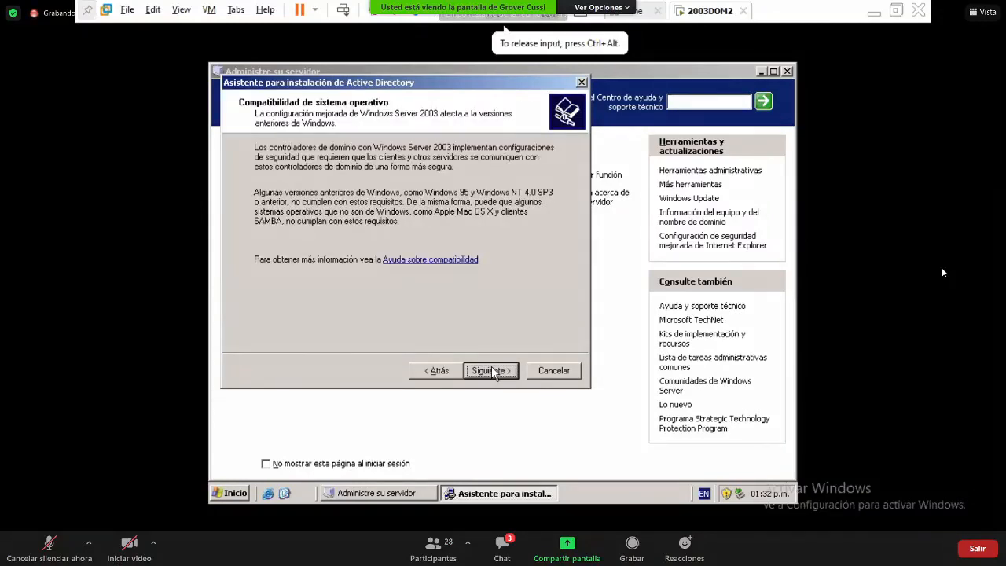
pyautogui.click(491, 370)
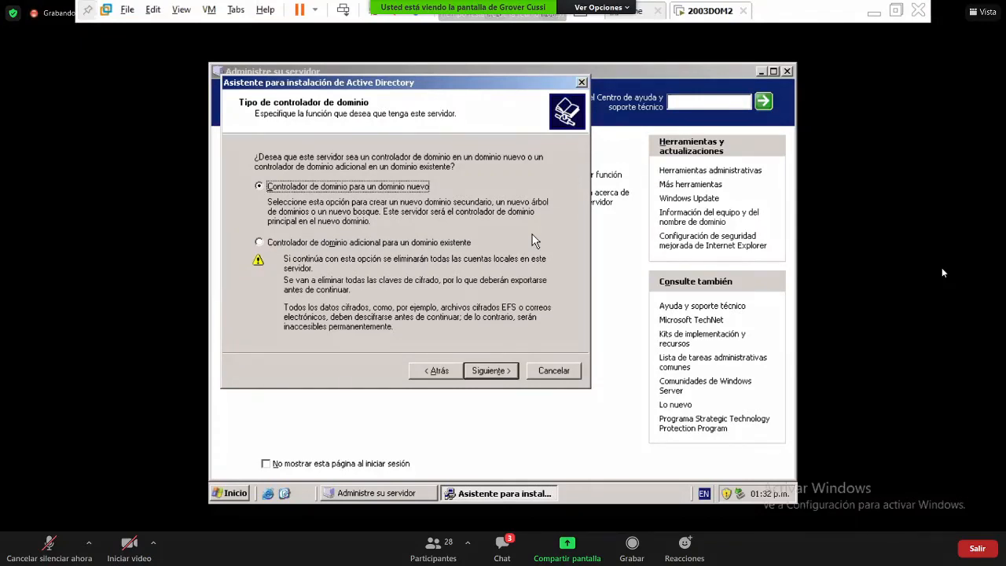
pyautogui.click(483, 370)
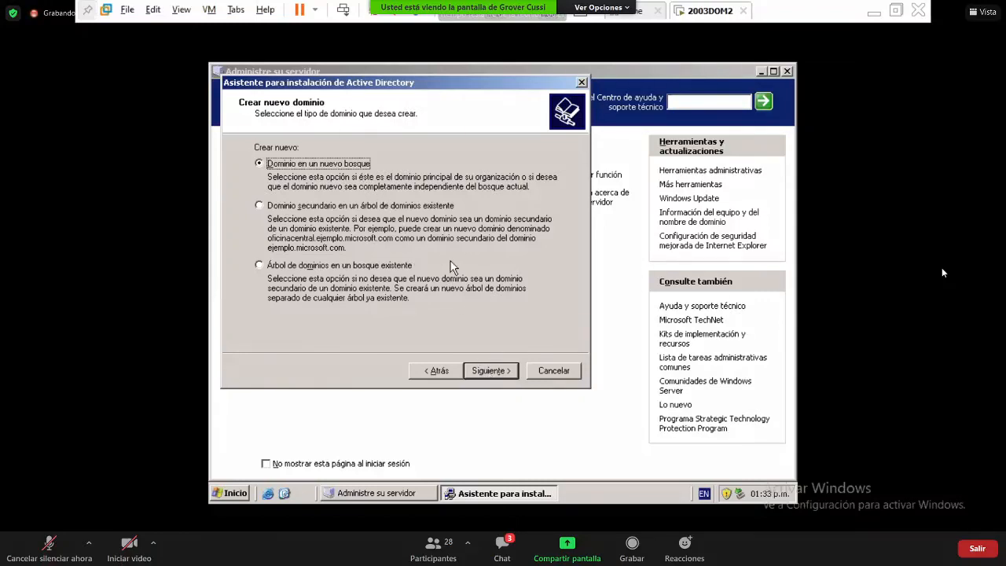
pyautogui.click(497, 374)
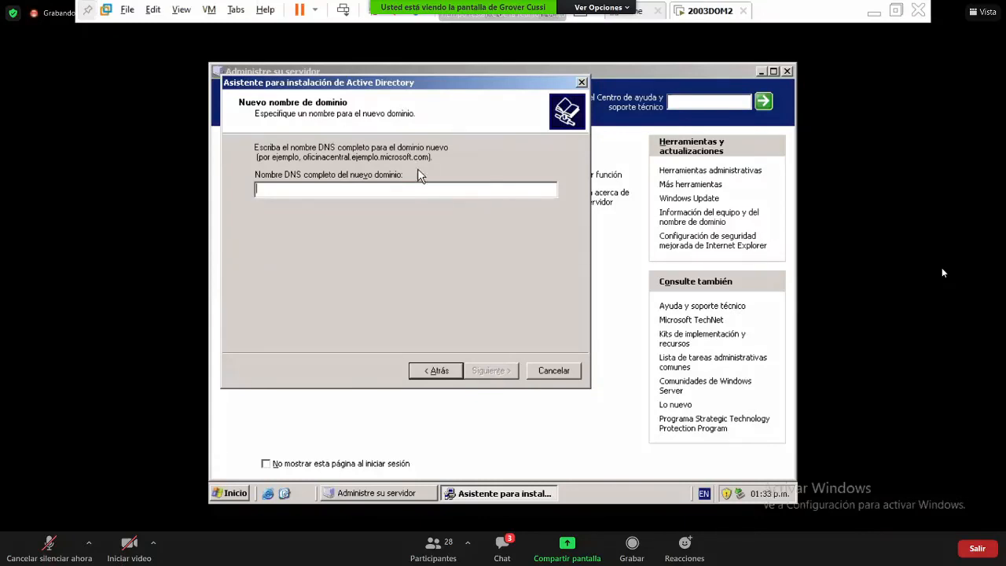
# - Enter umss.local as the DNS name, correcting umss.edu.bo, and keep the NetBIOS name UMSS
pyautogui.write('umss')
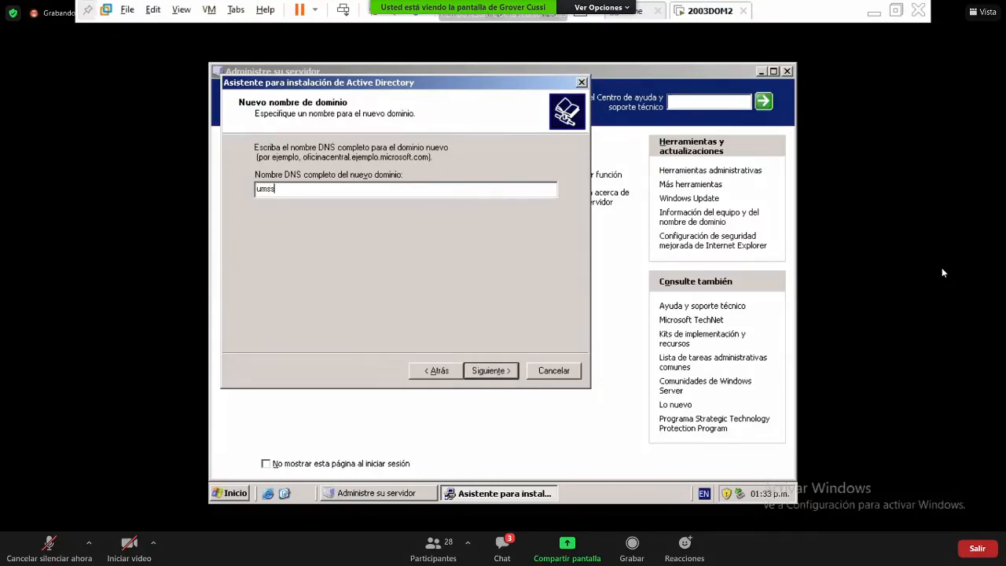
pyautogui.write('.edu.bo')
pyautogui.press('BackSpace')
pyautogui.press('BackSpace')
pyautogui.press('BackSpace')
pyautogui.press('BackSpace')
pyautogui.press('BackSpace')
pyautogui.press('BackSpace')
pyautogui.write('local')
pyautogui.click(493, 372)
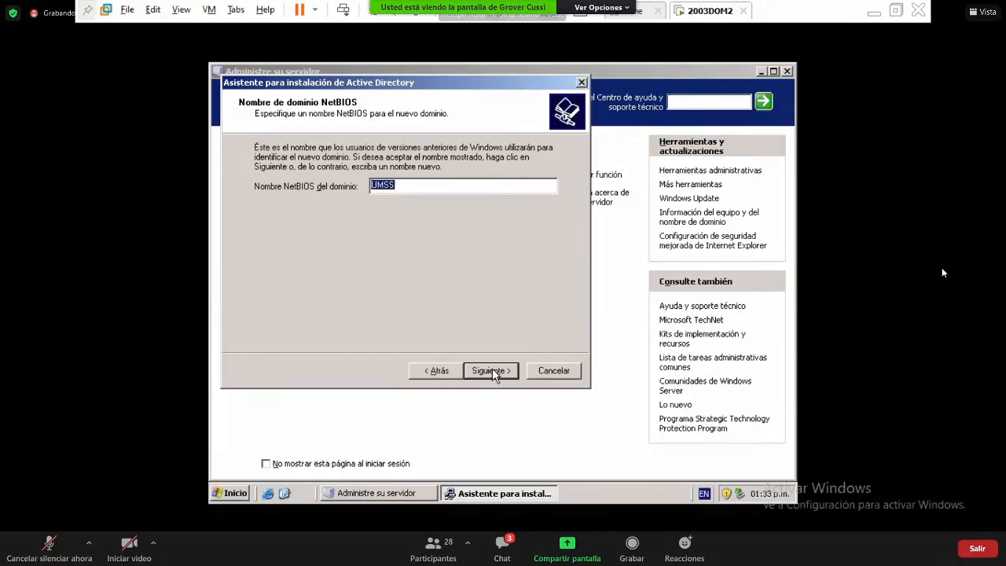
pyautogui.click(492, 371)
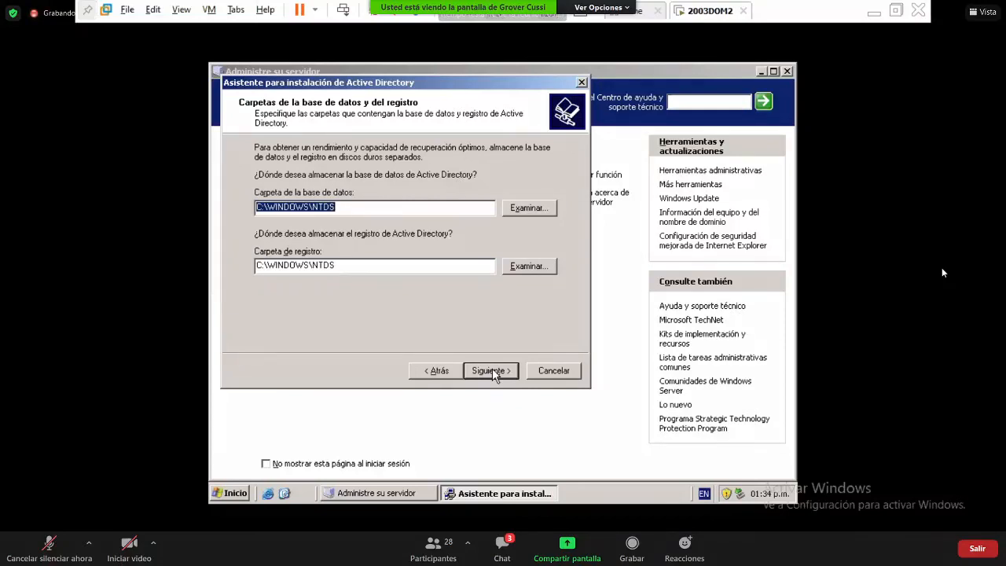
# - Keep the default database, log and SYSVOL folders, install DNS, and keep Windows 2000/2003-only permissions
pyautogui.click(492, 372)
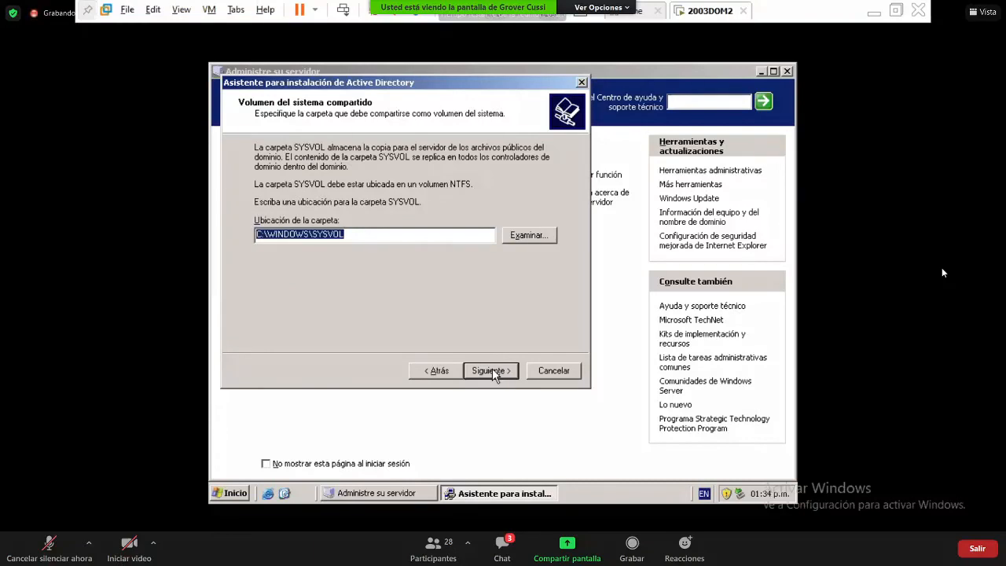
pyautogui.click(493, 372)
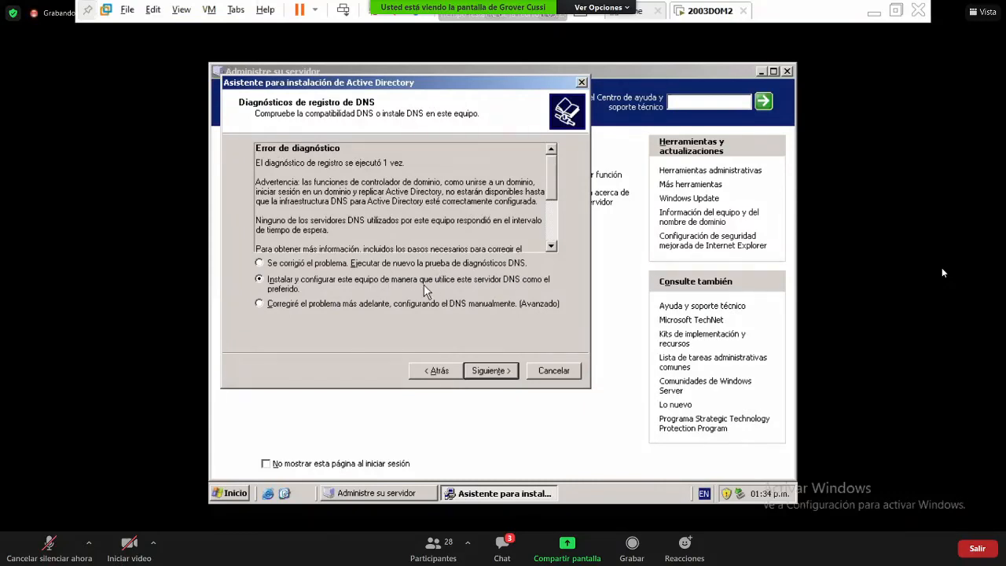
pyautogui.click(489, 370)
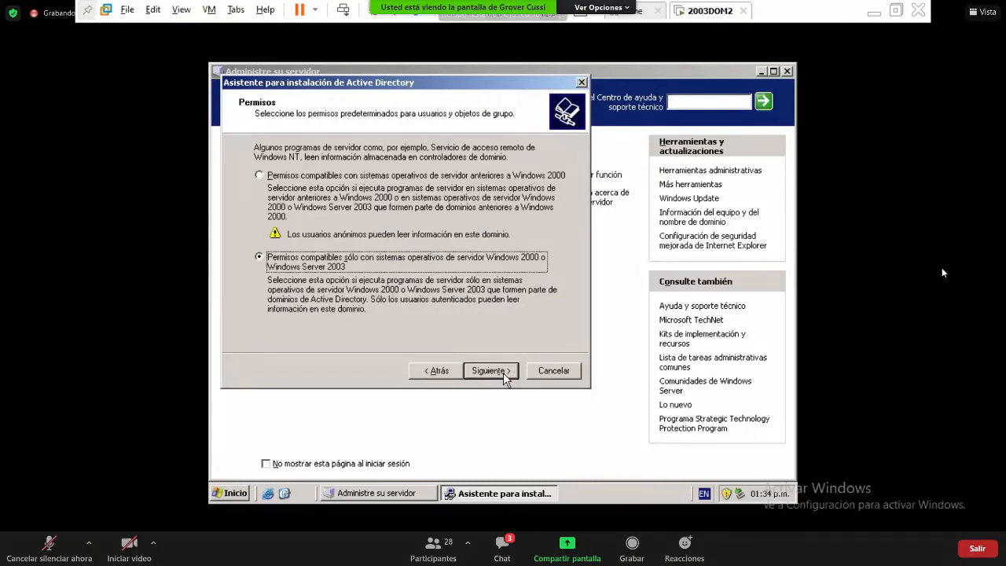
pyautogui.click(489, 370)
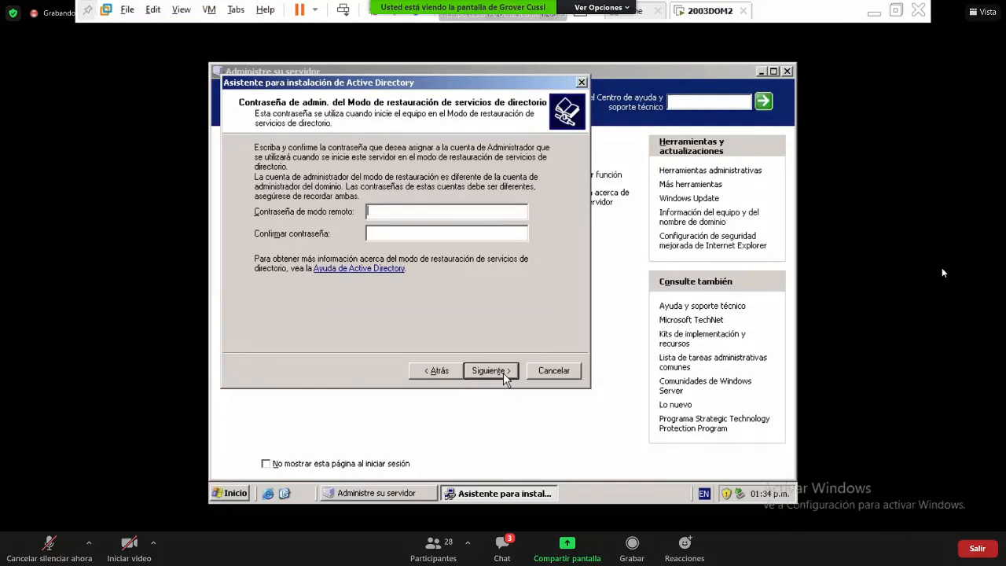
# - Enter and confirm the restore-mode password, then start configuring Active Directory from the summary
pyautogui.click(479, 209)
pyautogui.write('••••••••••')
pyautogui.press('Tab')
pyautogui.write('••••••')
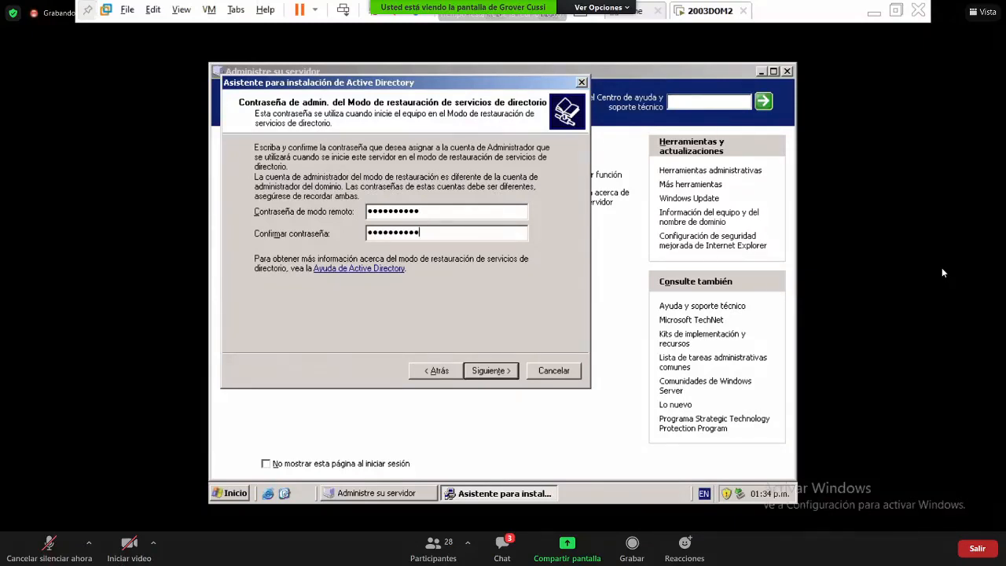
pyautogui.write('••••')
pyautogui.press('Return')
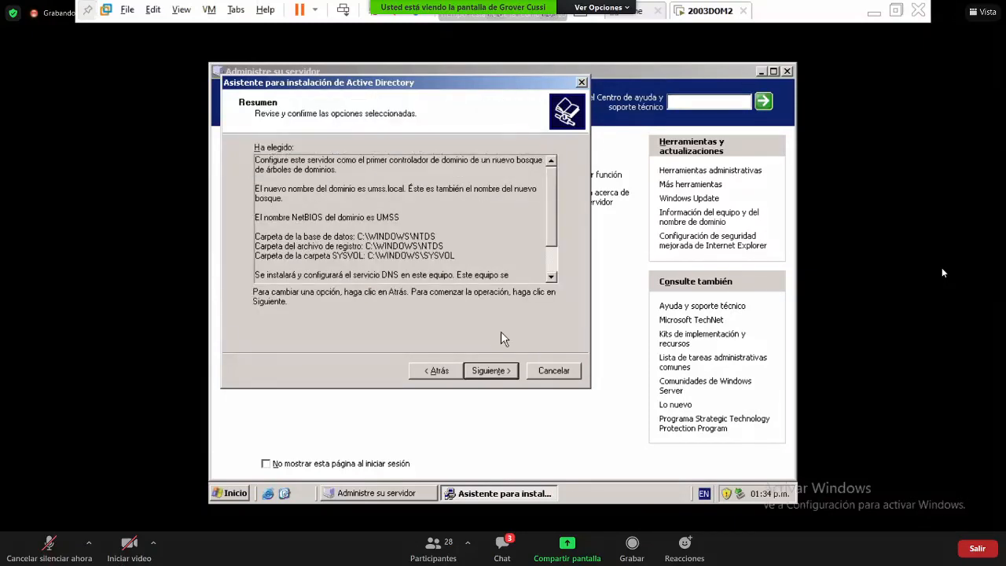
pyautogui.click(498, 371)
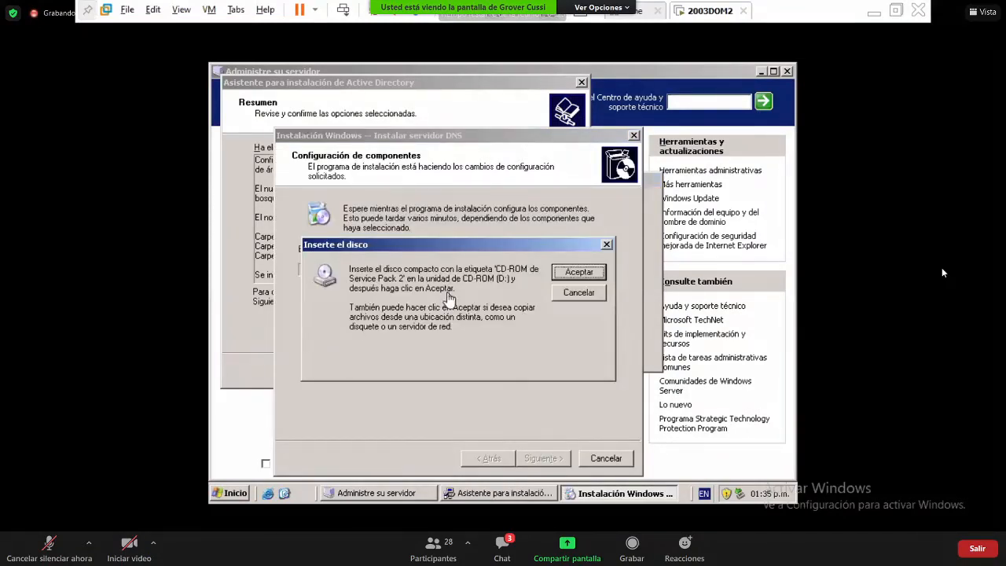
# - Release keyboard and mouse from the VM while DNS setup waits for the Service Pack 2 CD
pyautogui.hotkey('ctrl', 'alt')
# - Connect the VM's CD/DVD (IDE) drive to the W_S_2003_R2_SP2_ES_CD1_by_Cai ISO and save the settings
pyautogui.click(211, 9)
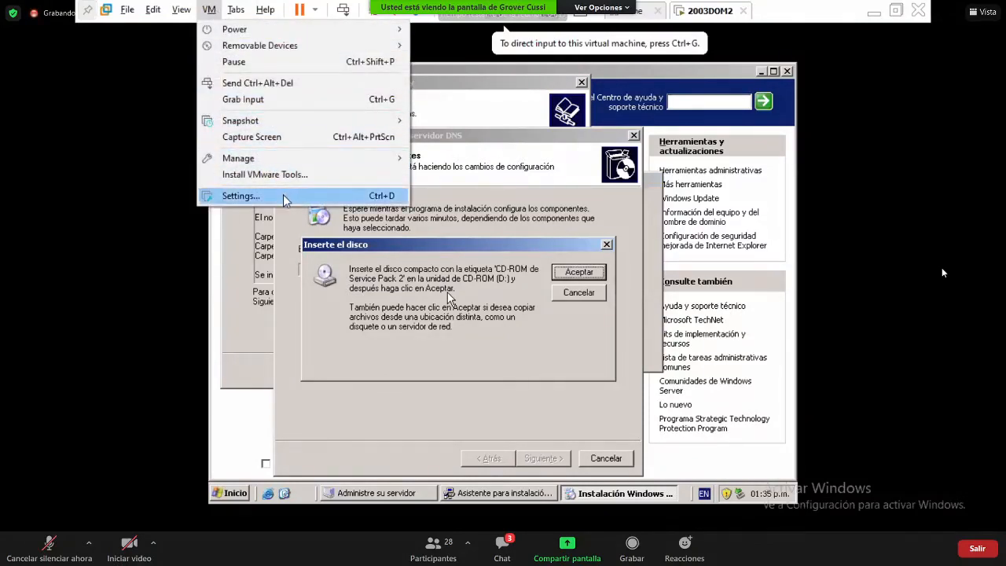
pyautogui.click(245, 196)
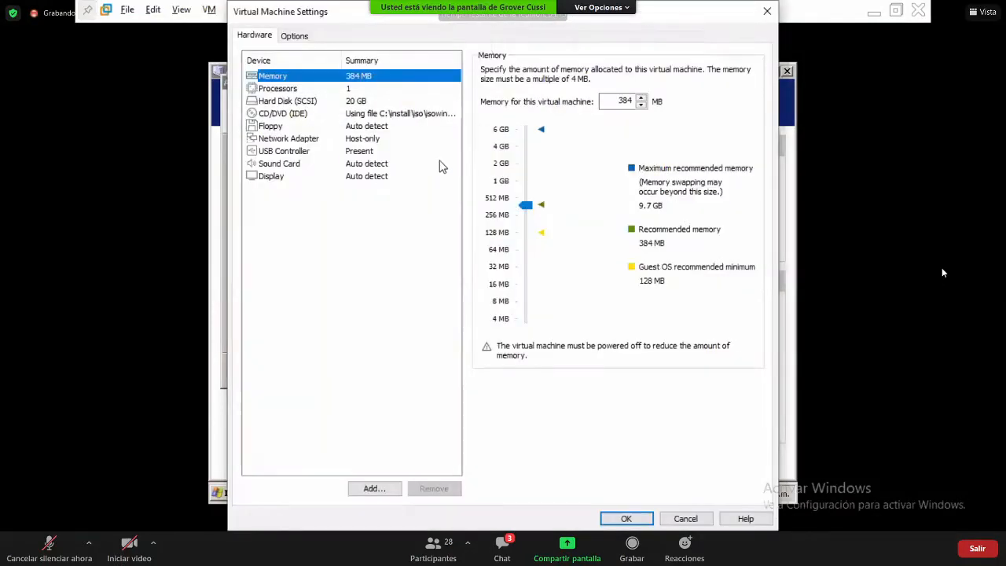
pyautogui.click(308, 116)
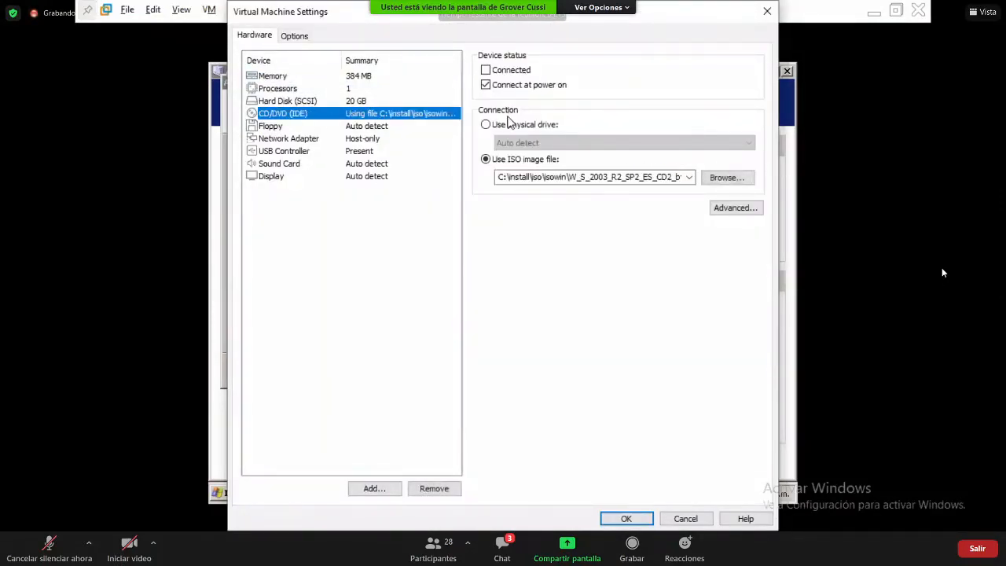
pyautogui.click(525, 71)
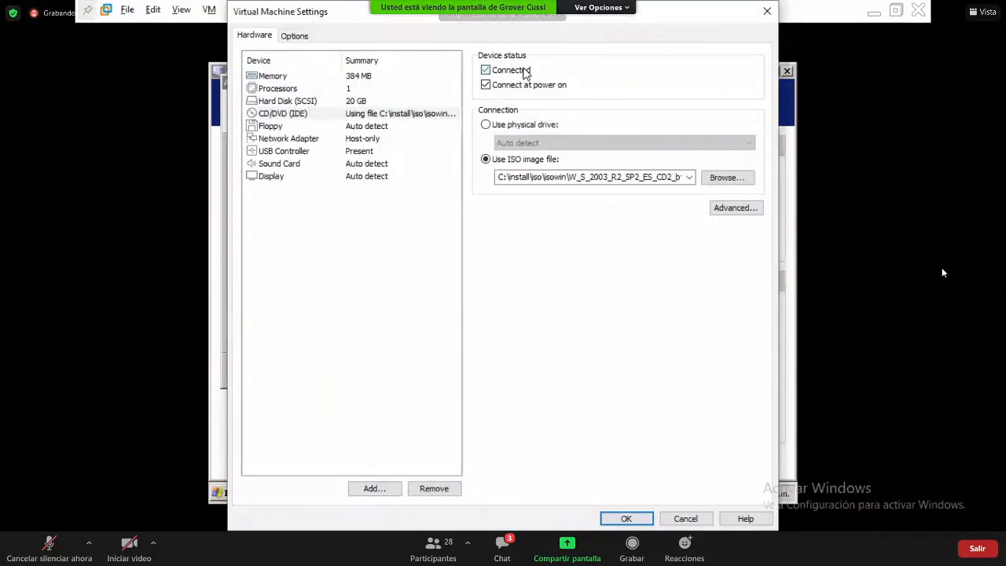
pyautogui.click(727, 179)
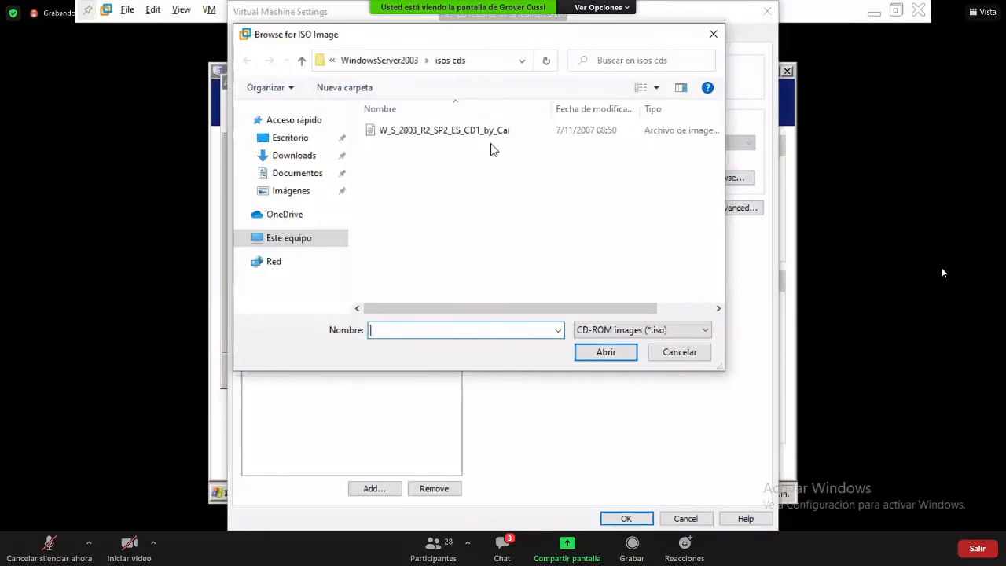
pyautogui.click(443, 130)
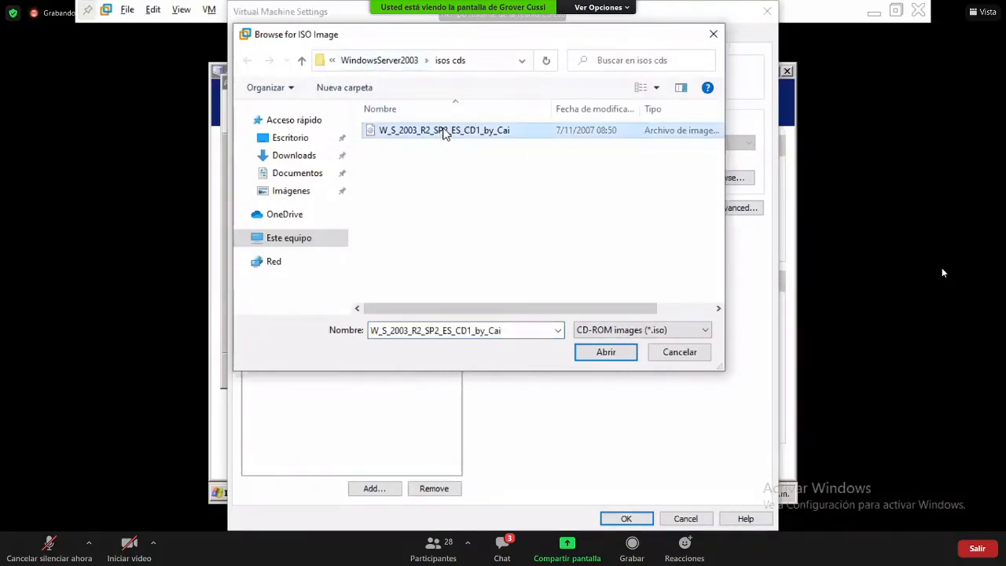
pyautogui.click(481, 62)
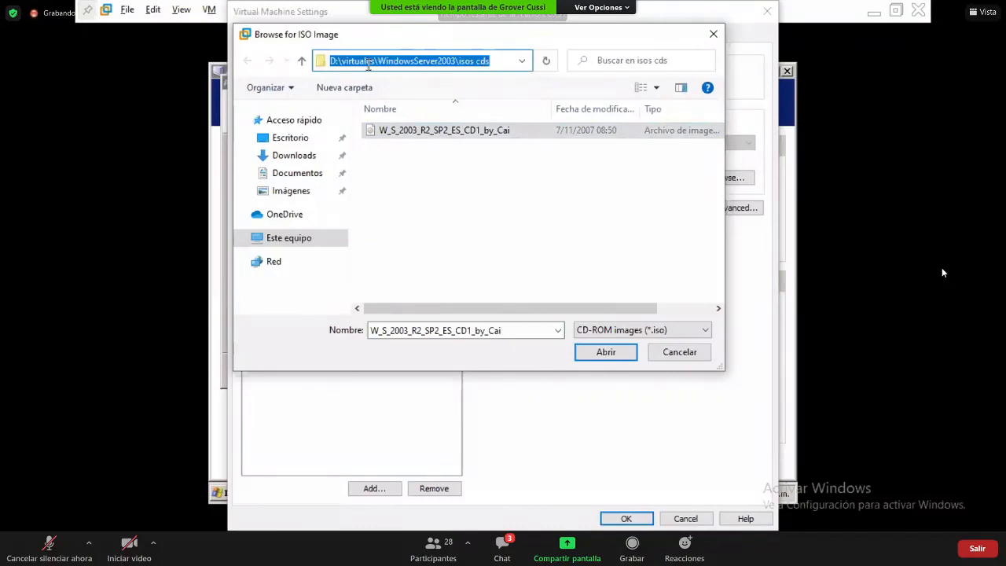
pyautogui.click(459, 185)
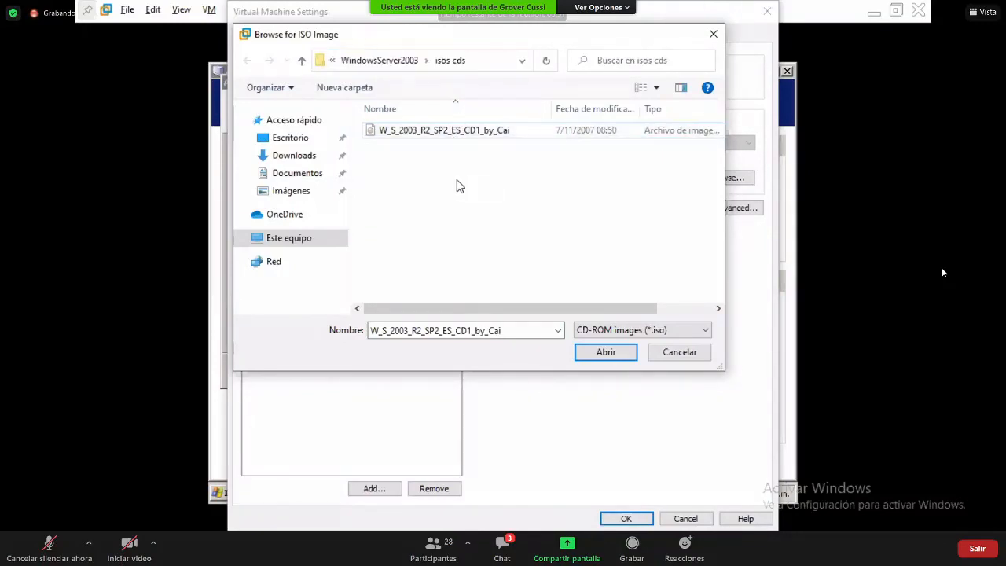
pyautogui.click(595, 355)
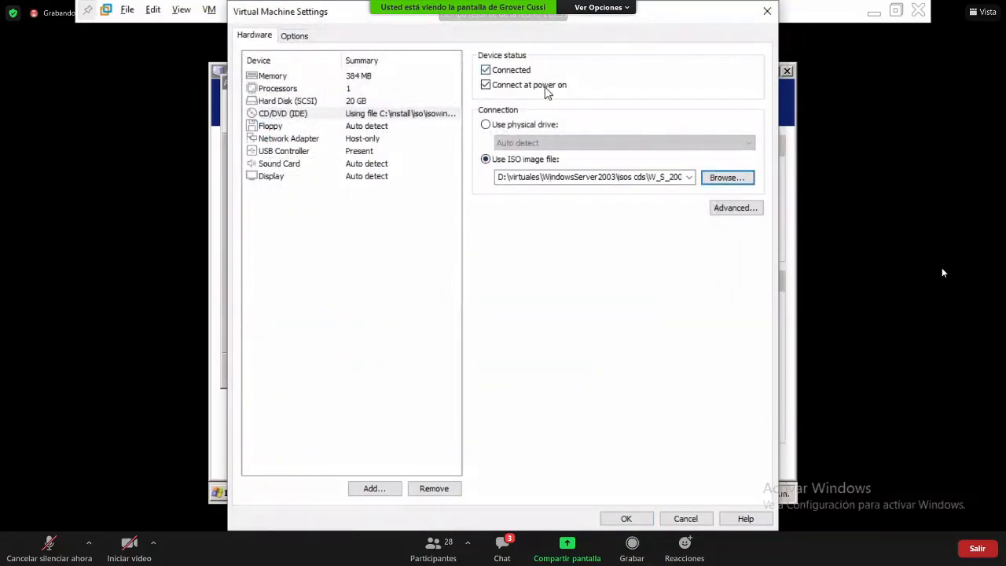
pyautogui.click(626, 521)
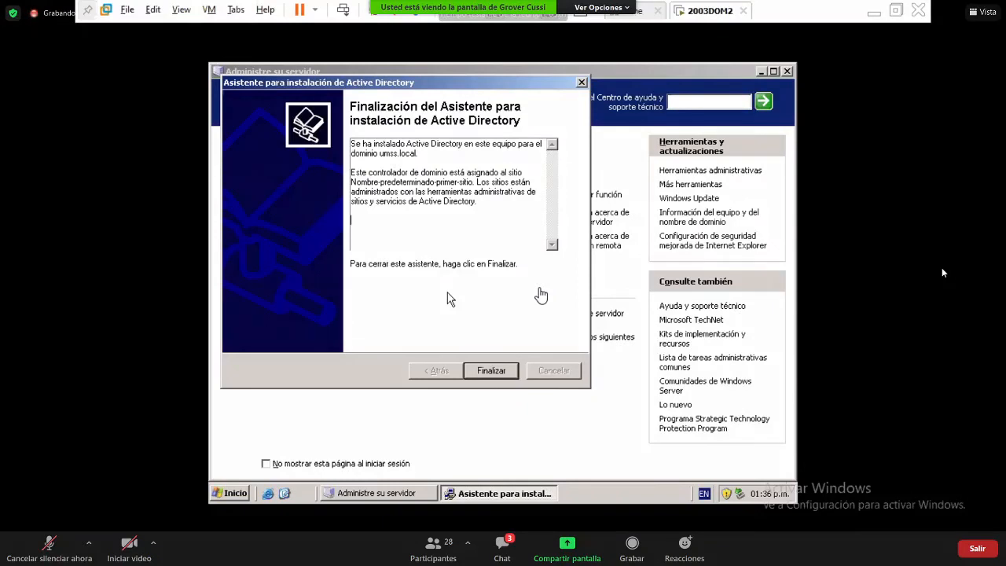
# - Close the completed Active Directory wizard and choose Reiniciar ahora to restart the guest
pyautogui.click(496, 370)
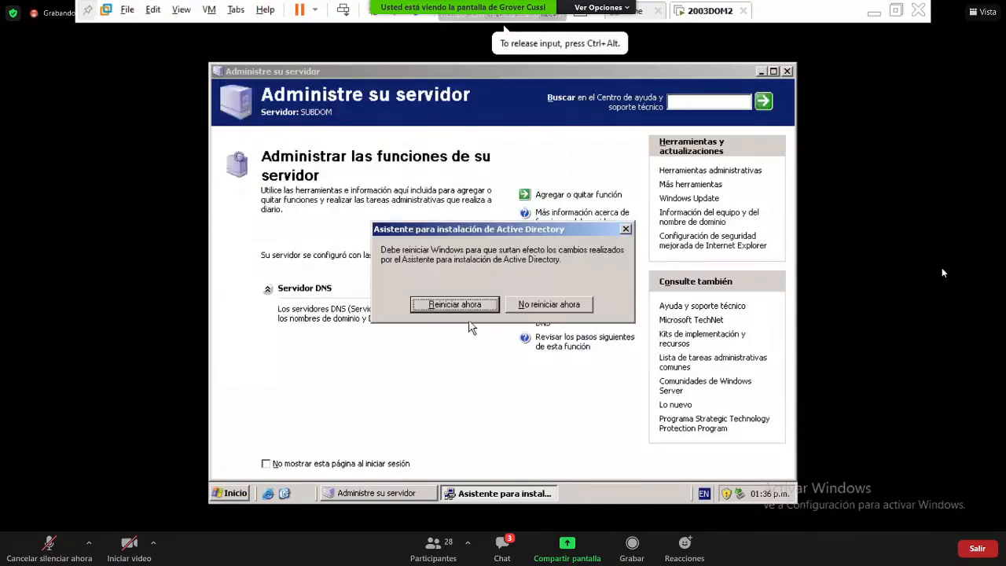
pyautogui.click(468, 299)
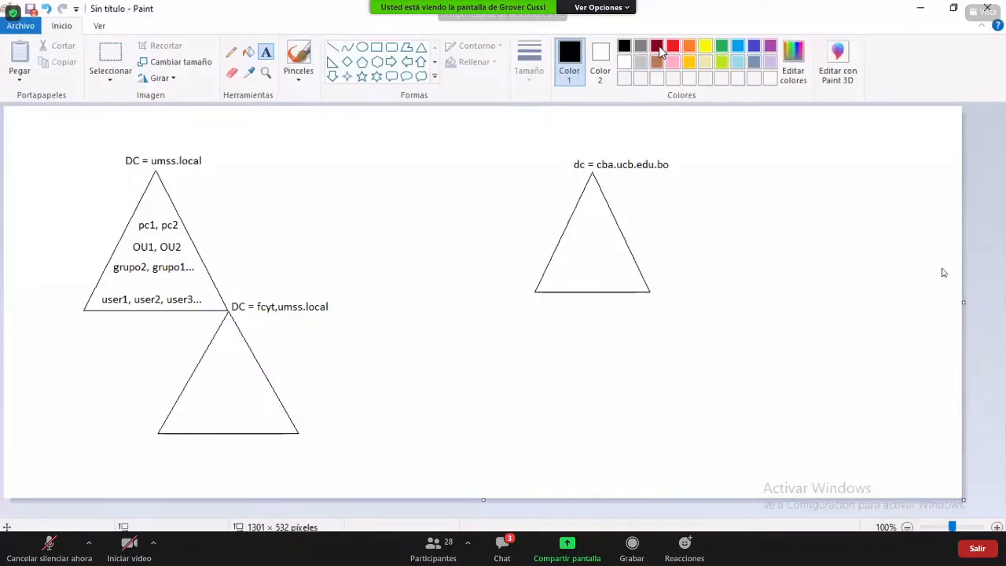
# - Try Editar con Paint 3D on the domain diagram, then cancel the save prompt, leaving it unsaved
pyautogui.click(840, 78)
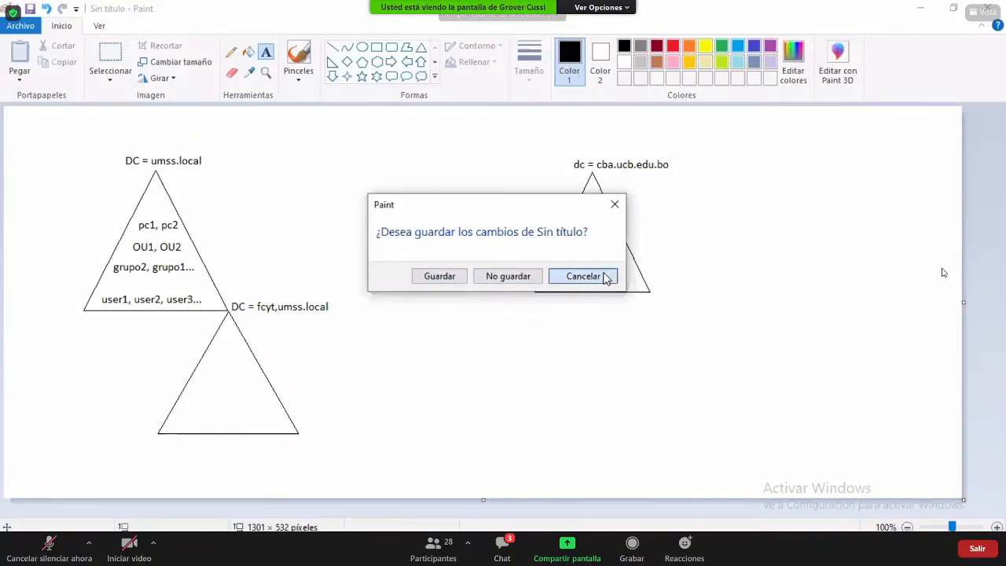
pyautogui.click(602, 277)
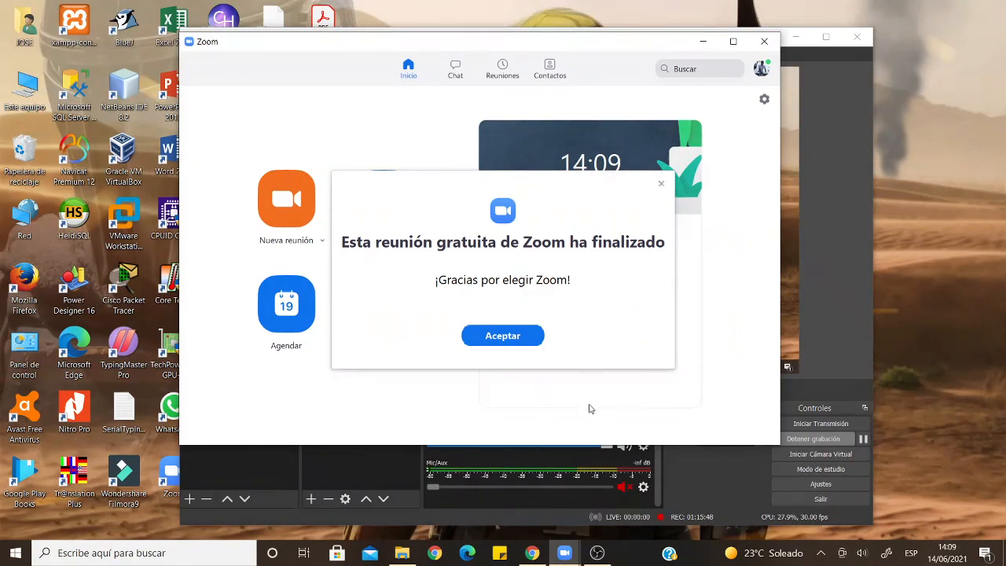
# - Dismiss the meeting-ended notice, open the join form and the notes file, choosing no audio and no video
pyautogui.click(509, 344)
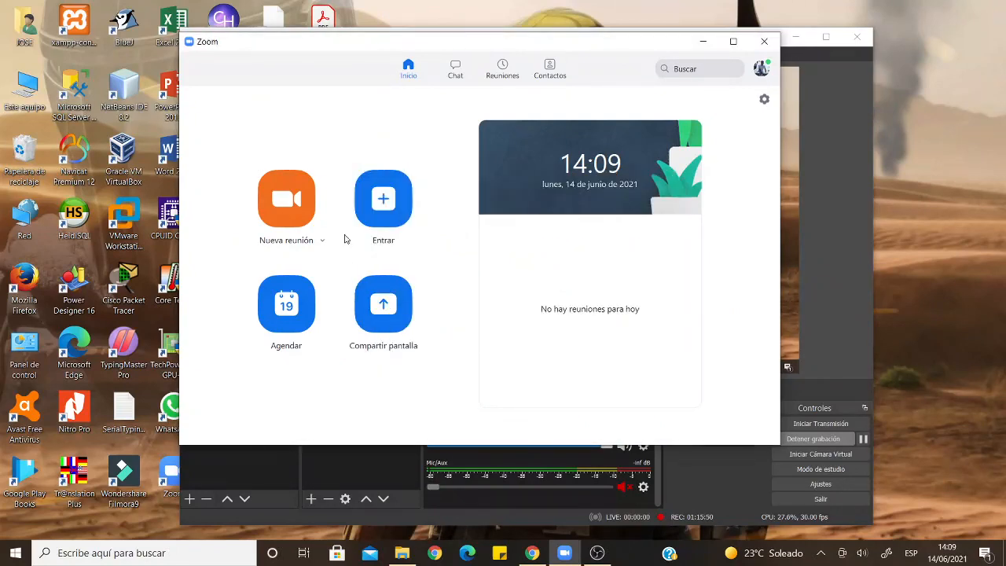
pyautogui.click(367, 218)
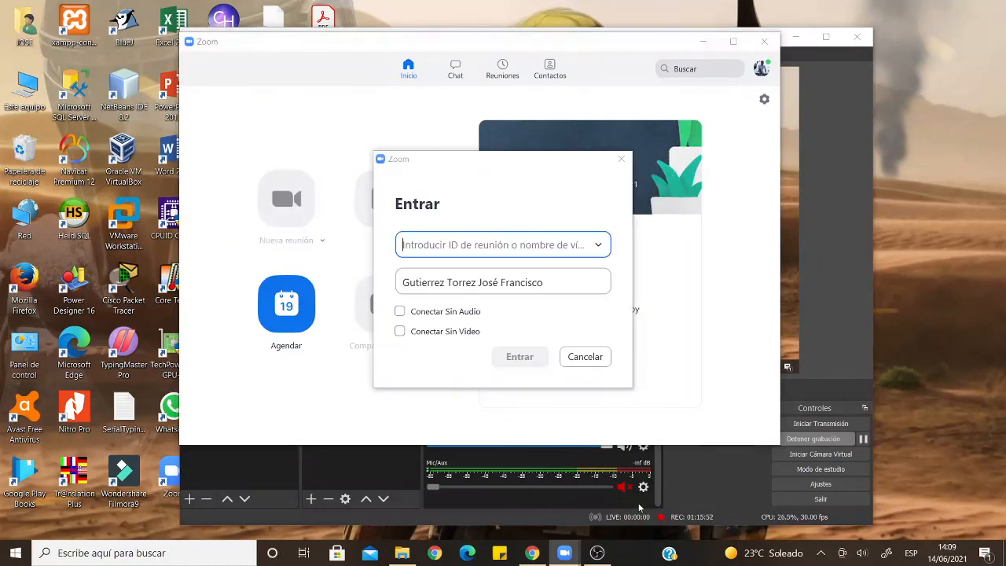
pyautogui.click(608, 524)
pyautogui.press('super+d')
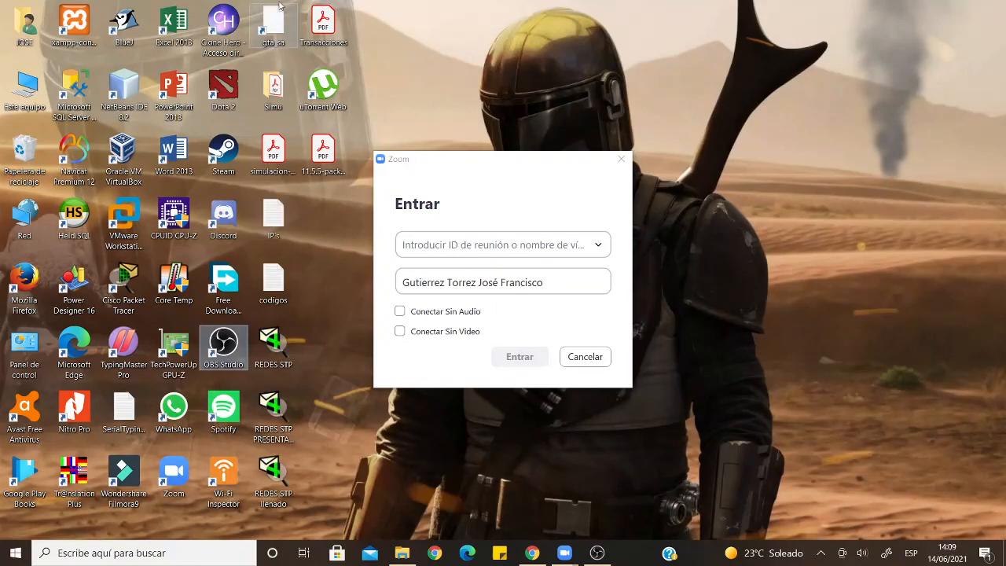
pyautogui.doubleClick(273, 213)
pyautogui.click(436, 318)
pyautogui.click(458, 332)
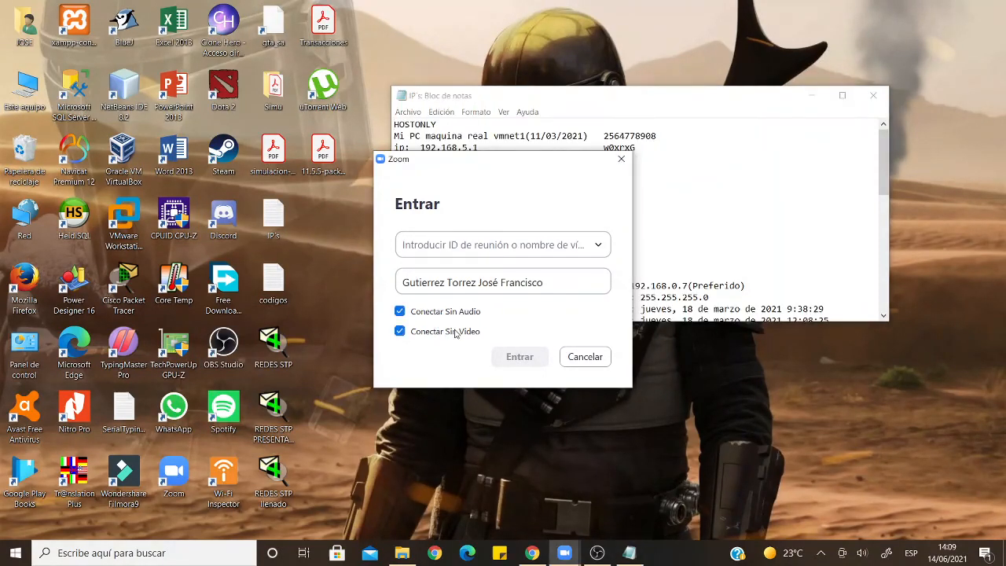
# - Copy the meeting ID from the notes file into the join form and submit it
pyautogui.click(631, 132)
pyautogui.doubleClick(633, 135)
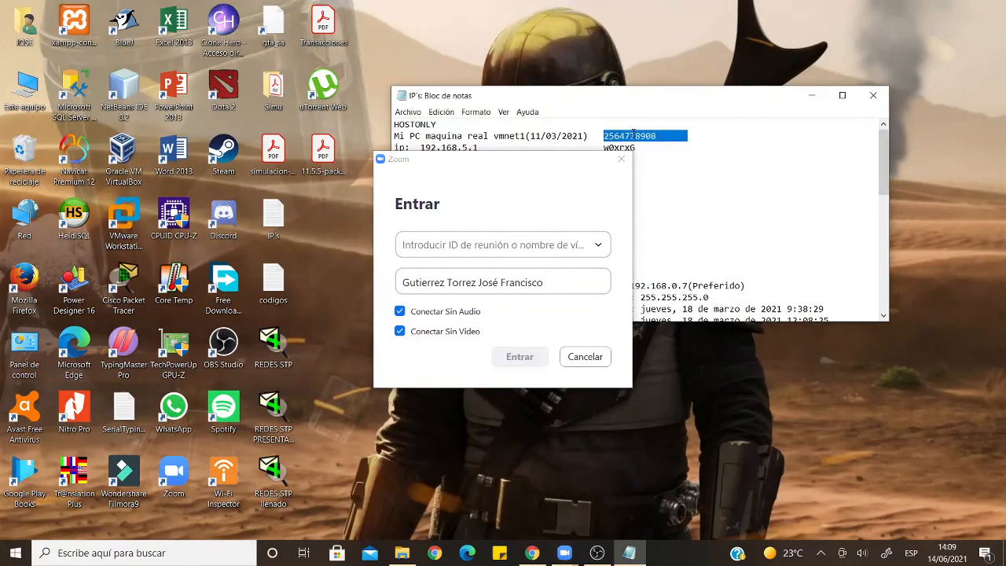
pyautogui.click(563, 244)
pyautogui.hotkey('ctrl', 'v')
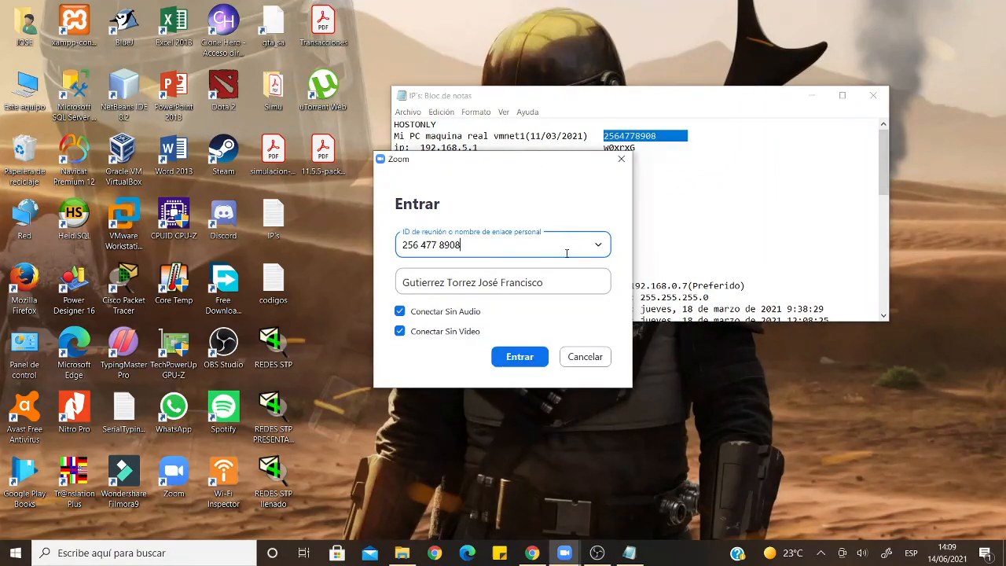
pyautogui.click(505, 359)
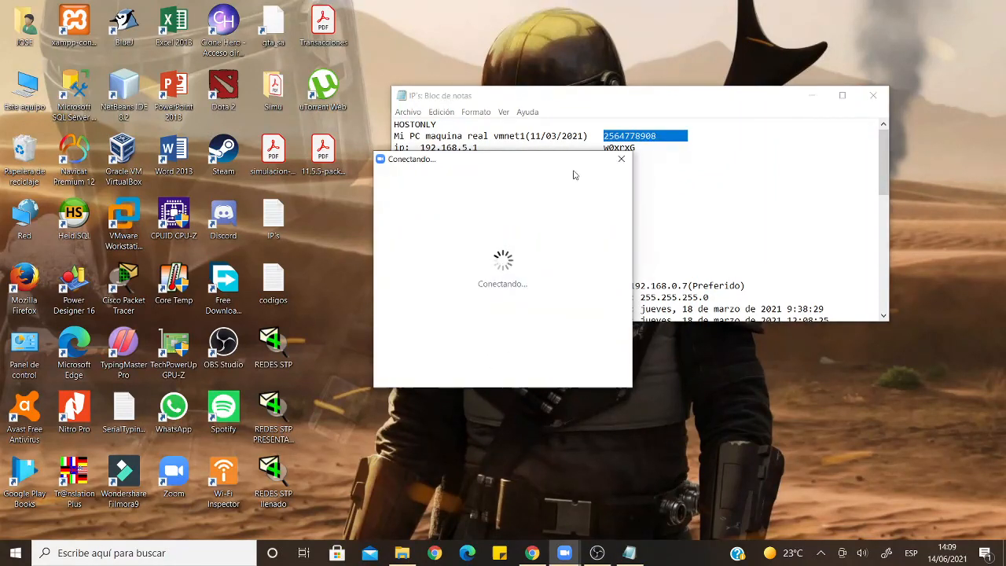
# - Paste the meeting passcode from the notes and submit it to wait for the host
pyautogui.click(612, 148)
pyautogui.doubleClick(617, 148)
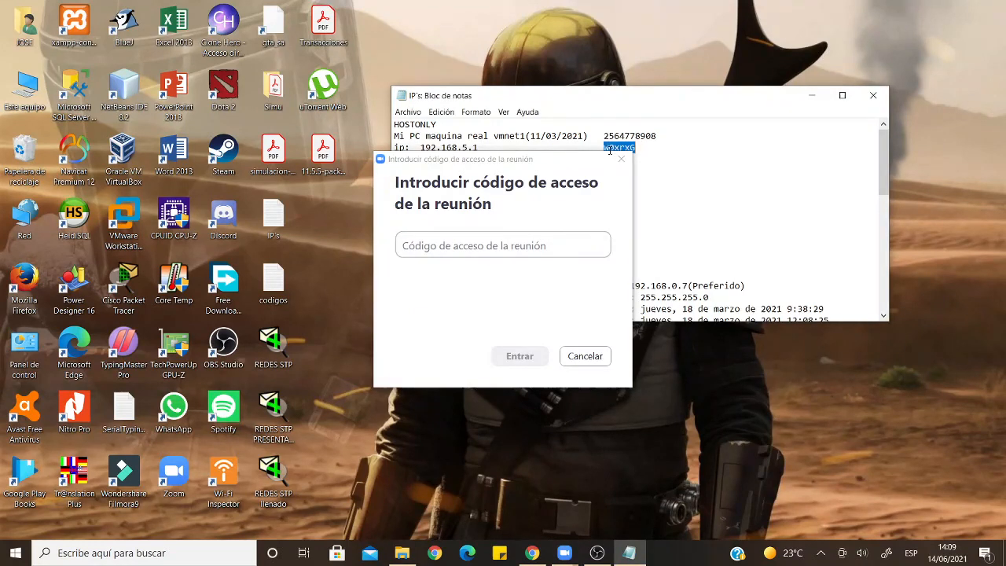
pyautogui.click(532, 246)
pyautogui.hotkey('ctrl', 'v')
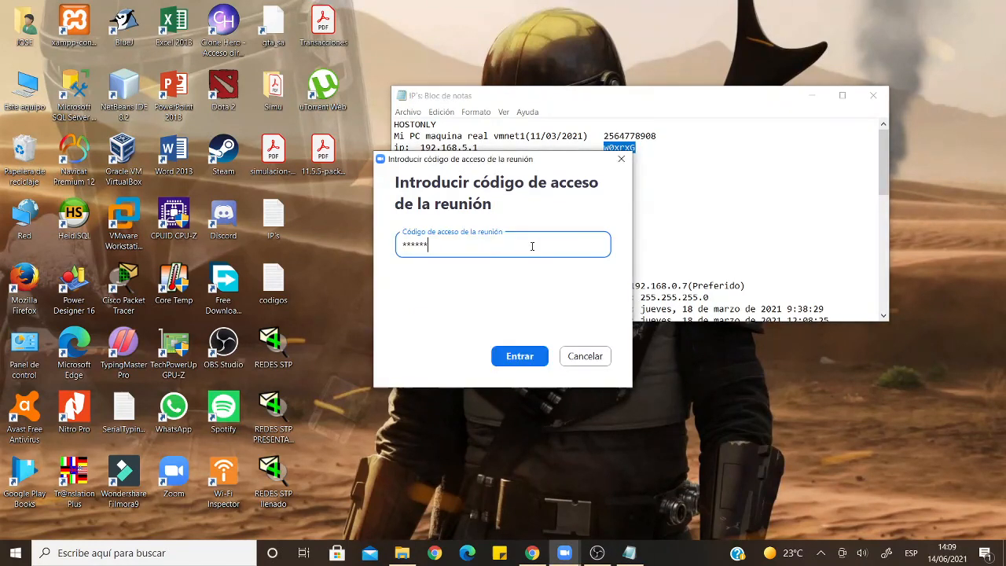
pyautogui.press('Return')
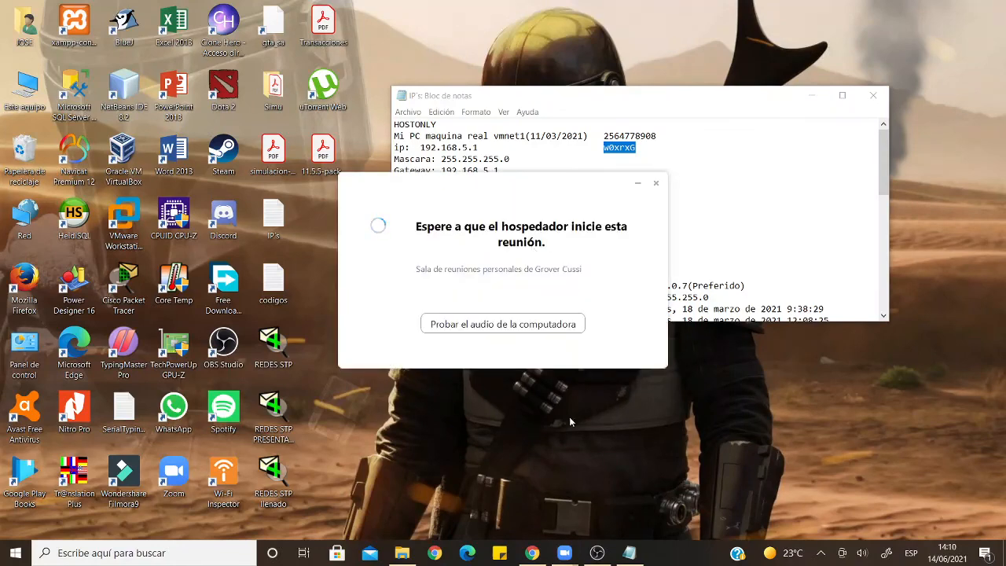
pyautogui.click(597, 552)
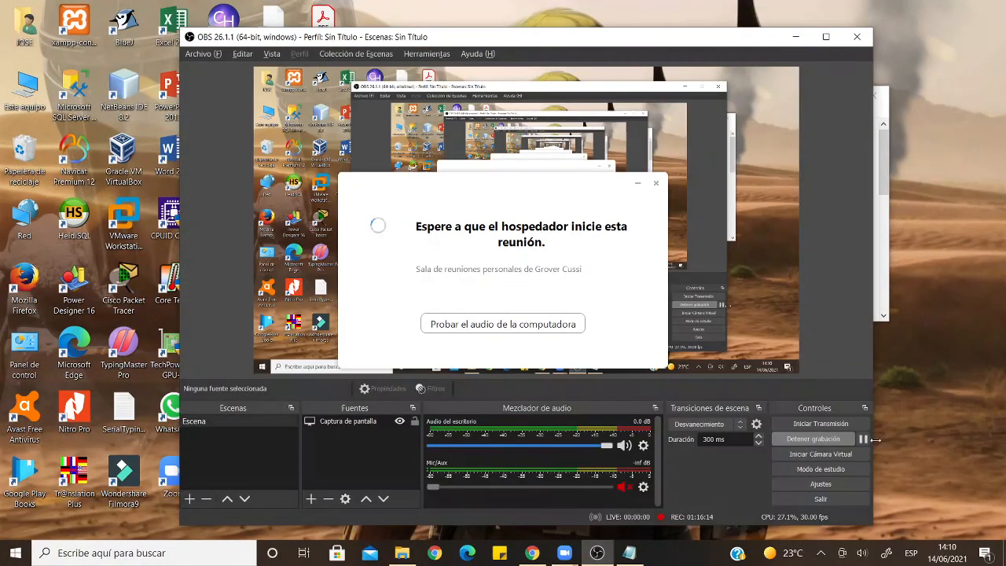